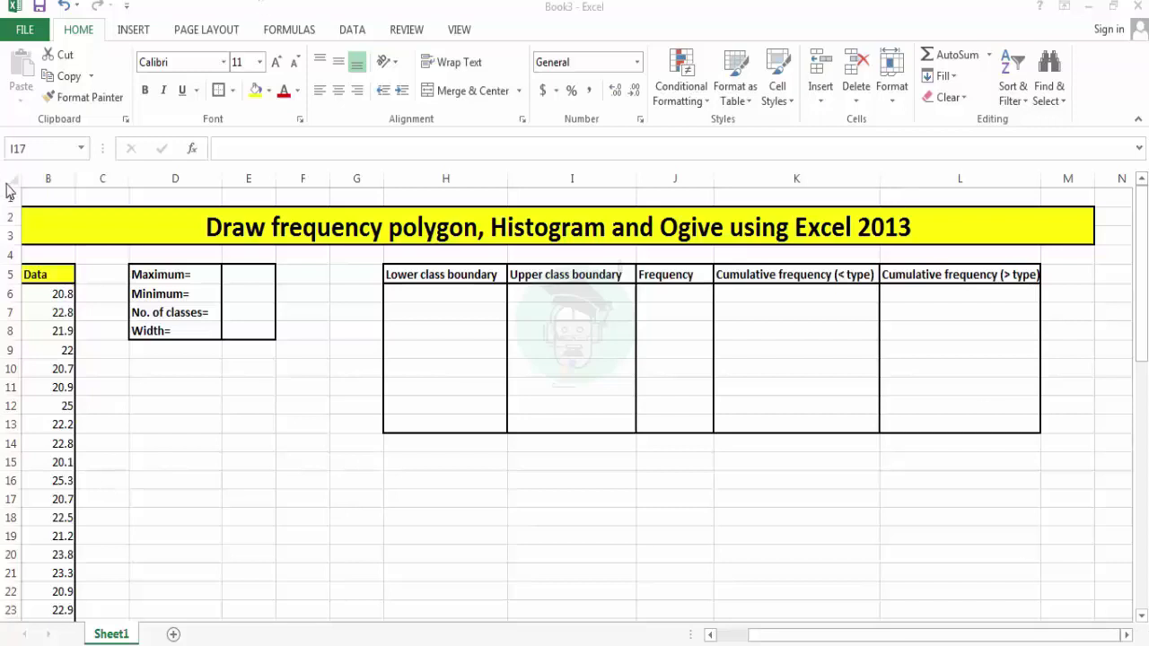
- Review the data values in column B from row 6 to row 55 and return to the top of the sheet
left_click(99, 313)
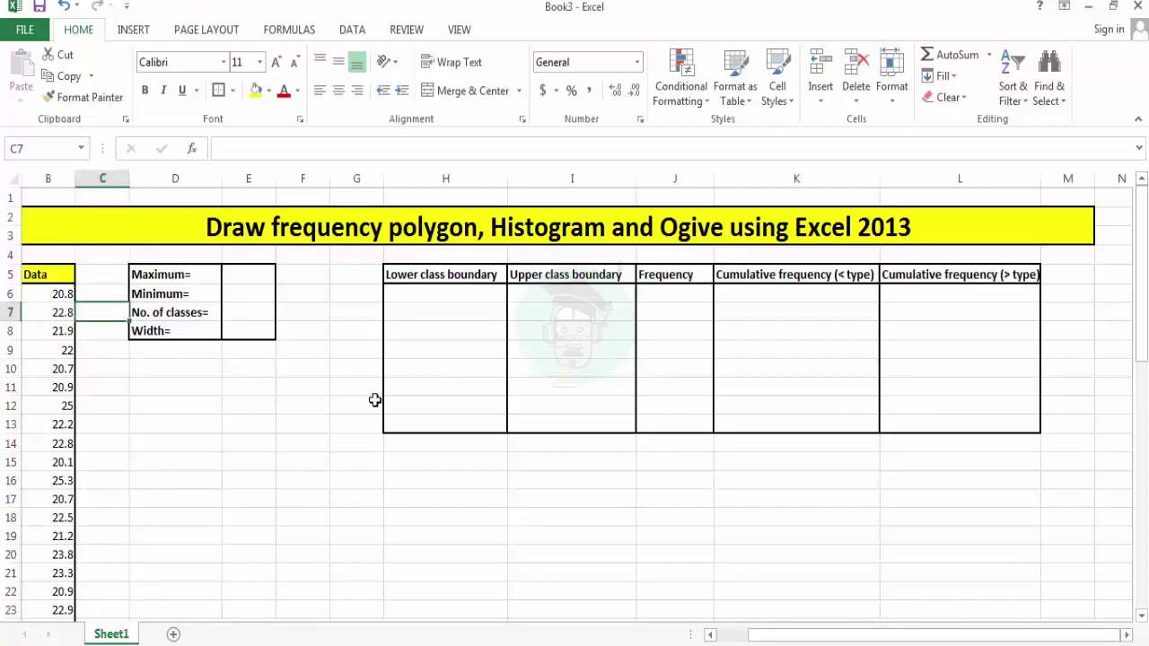
key("Down")
key("Down")
key("Down")
key("Down")
key("Down")
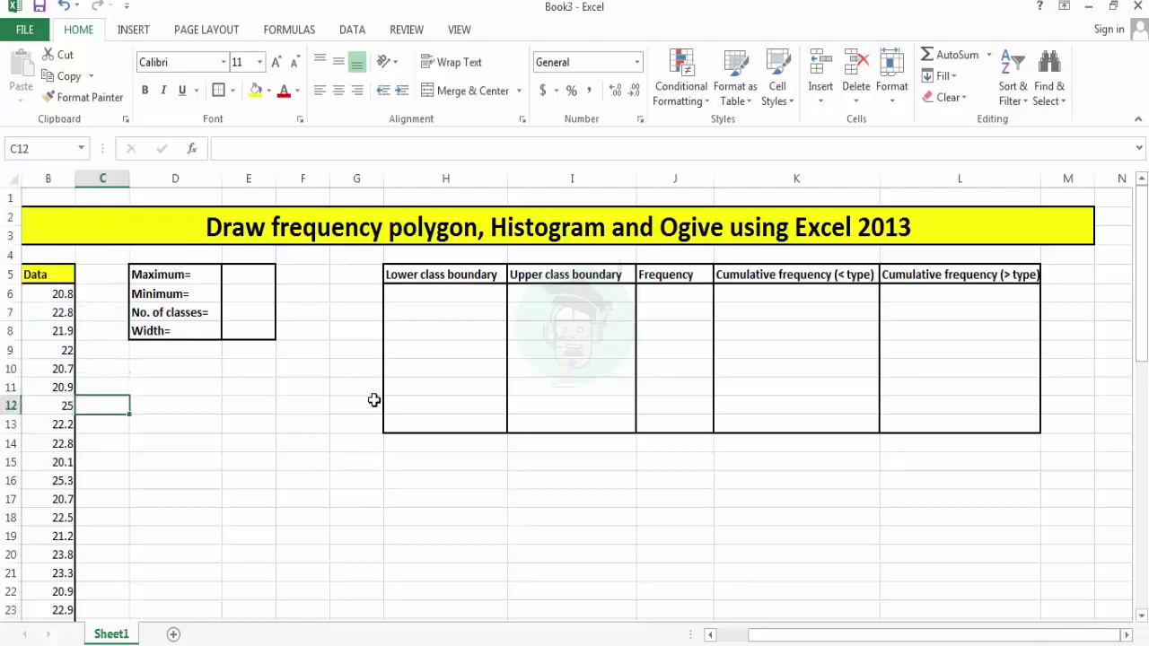
key("Down")
key("Down")
key("Down")
key("Down")
key("Down")
key("Down")
key("Down")
key("Down")
key("Down")
key("Down")
key("Down")
key("Down")
key("Down")
key("Down")
key("Down")
key("Down")
key("Down")
key("Down")
key("Down")
key("Down")
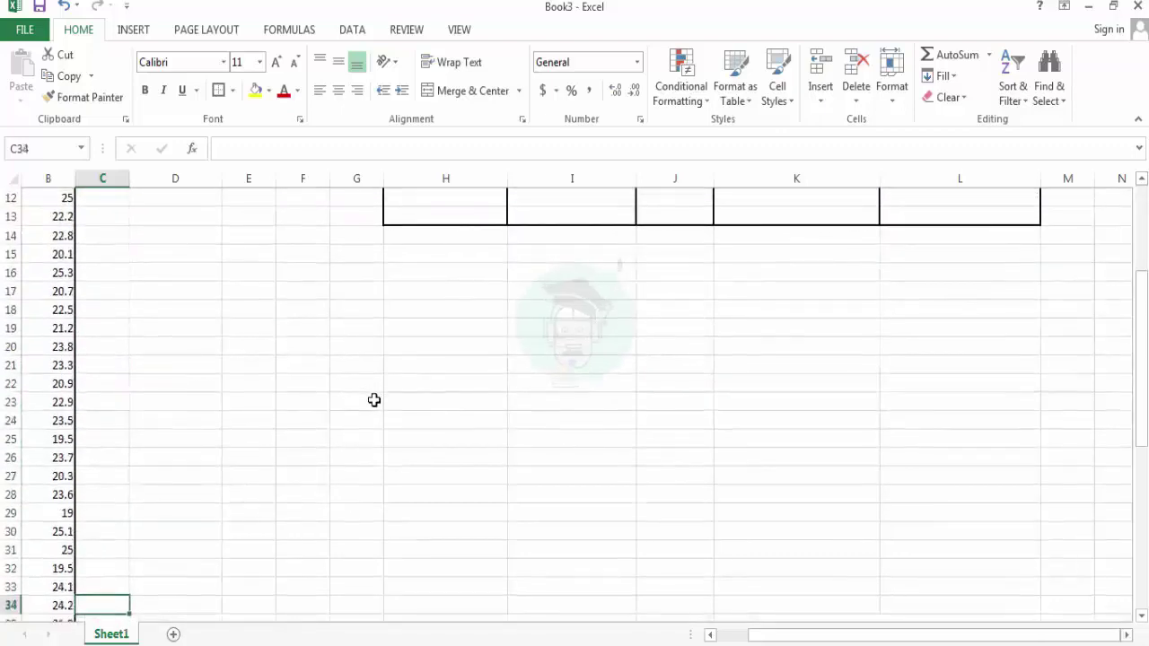
key("Down")
key("Down")
key("Down")
key("Down")
key("Down")
key("Down")
key("Down")
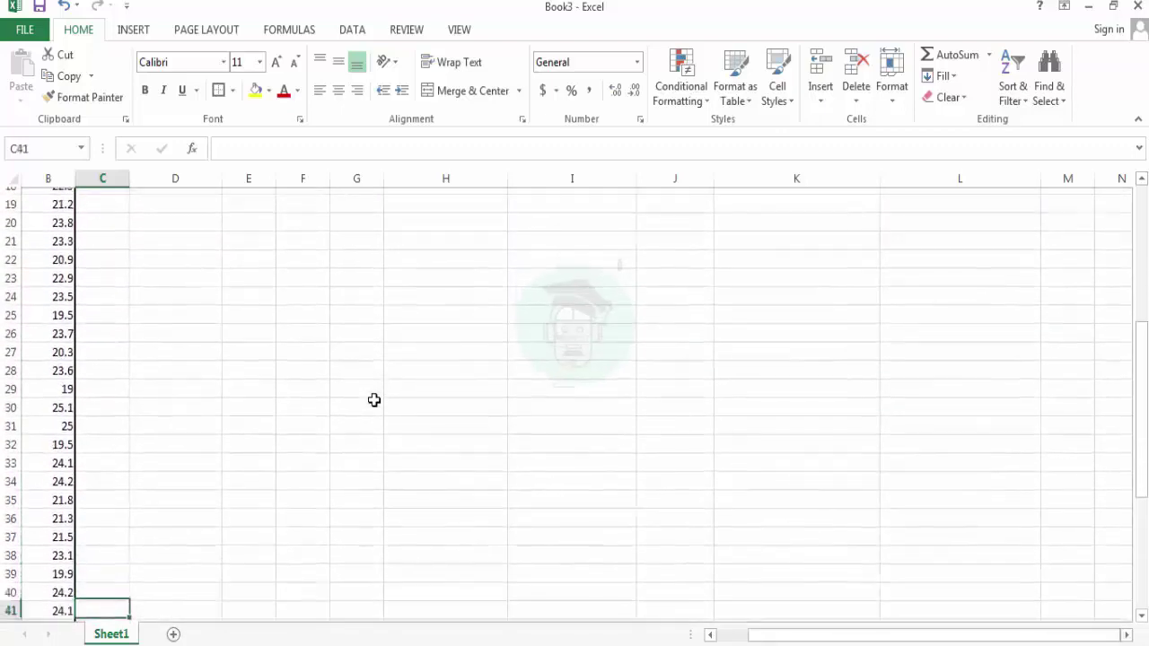
key("Down")
key("Down")
key("Down")
key("Down")
key("Down")
key("Down")
key("Down")
key("Down")
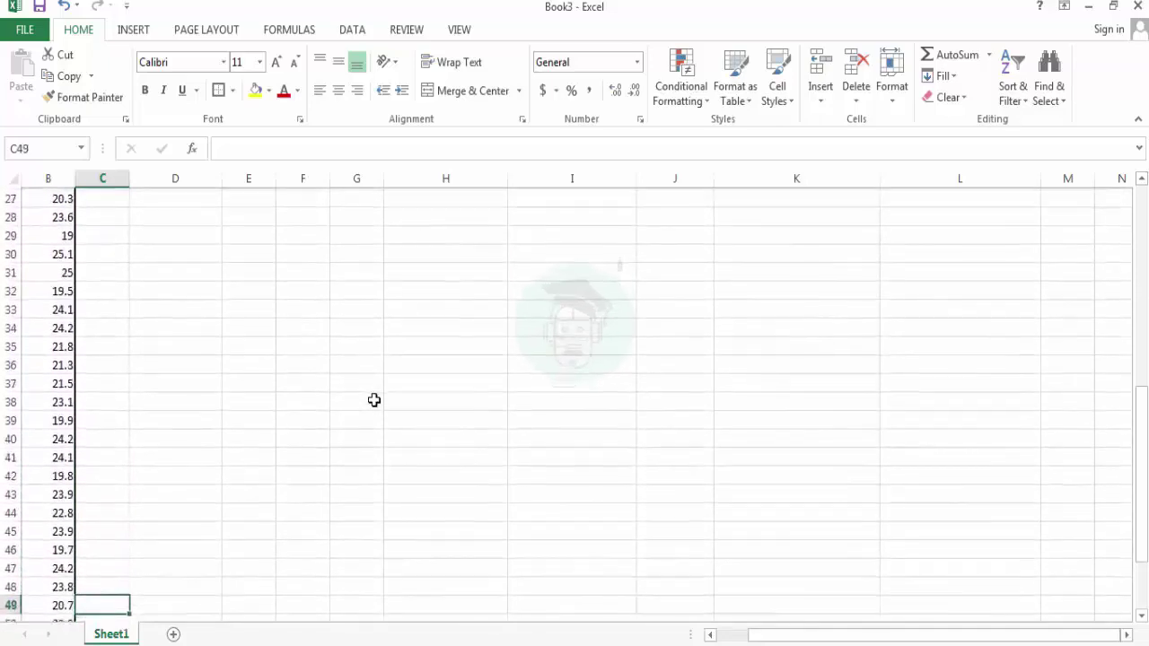
key("Down")
key("Down")
key("Down")
key("Down")
key("Down")
key("Down")
key("Down")
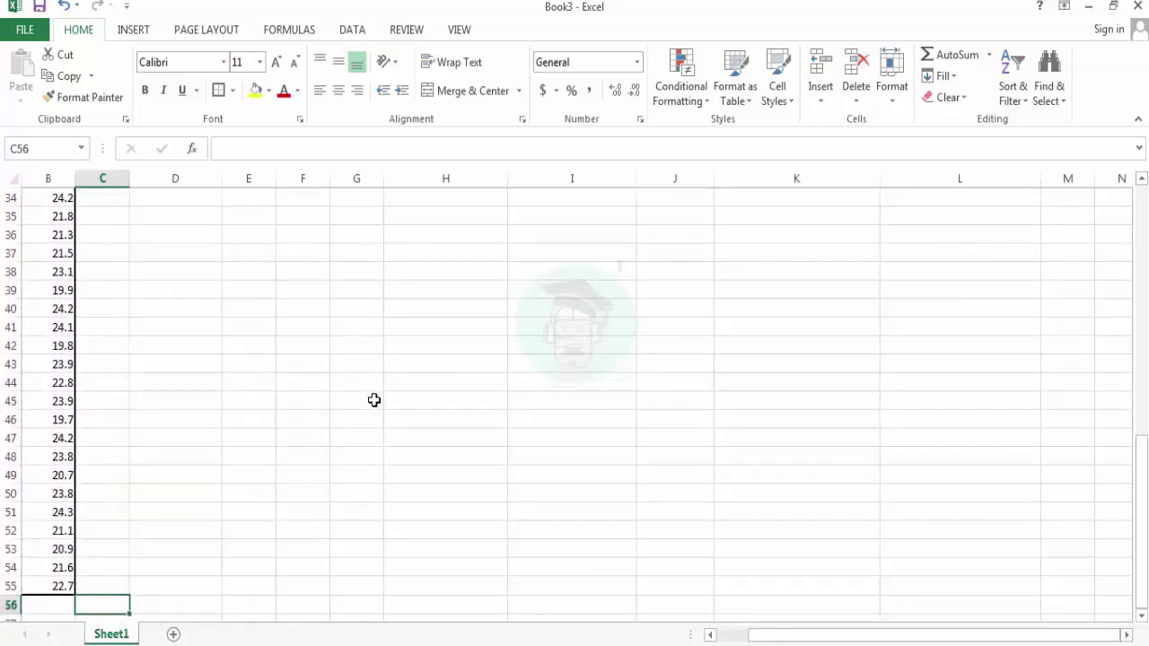
key("Up")
key("Up")
key("Up")
key("Up")
key("Up")
key("Up")
key("Up")
key("Up")
key("Up")
key("Up")
key("Up")
key("Up")
key("Up")
key("Up")
key("Up")
key("Up")
key("Up")
key("Up")
key("Up")
key("Up")
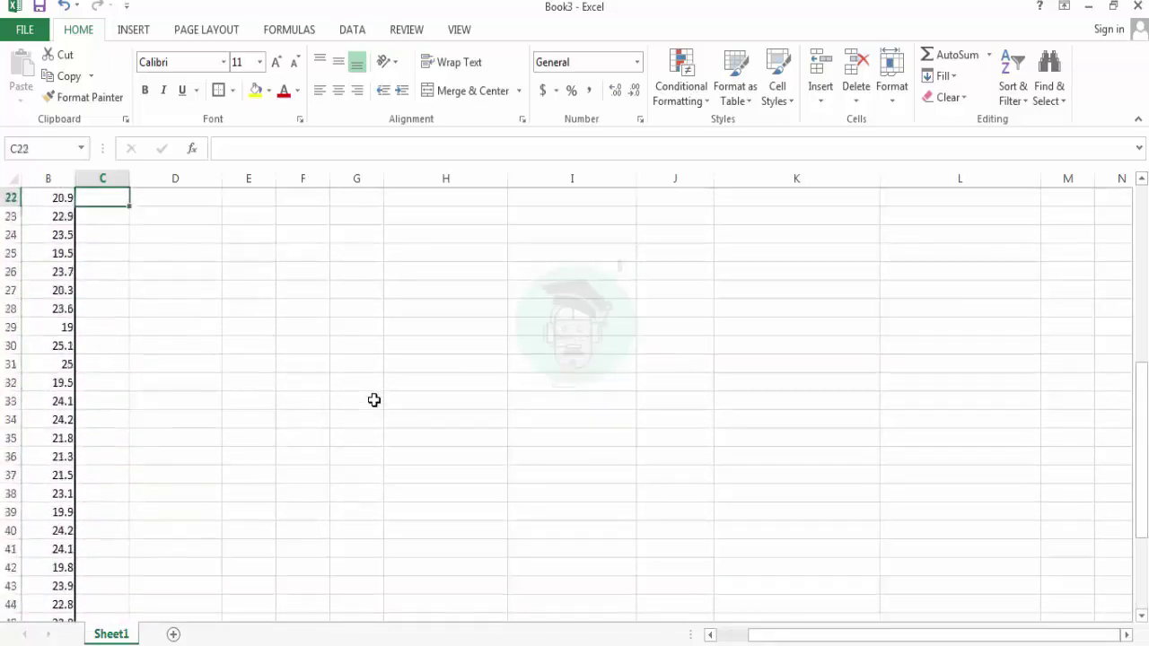
key("Up")
key("Up")
key("Up")
key("Up")
key("Up")
key("Up")
key("Up")
key("Up")
key("Up")
key("Up")
key("Up")
key("Up")
key("Up")
key("Up")
key("Up")
key("Up")
key("Up")
key("Up")
key("Up")
key("Up")
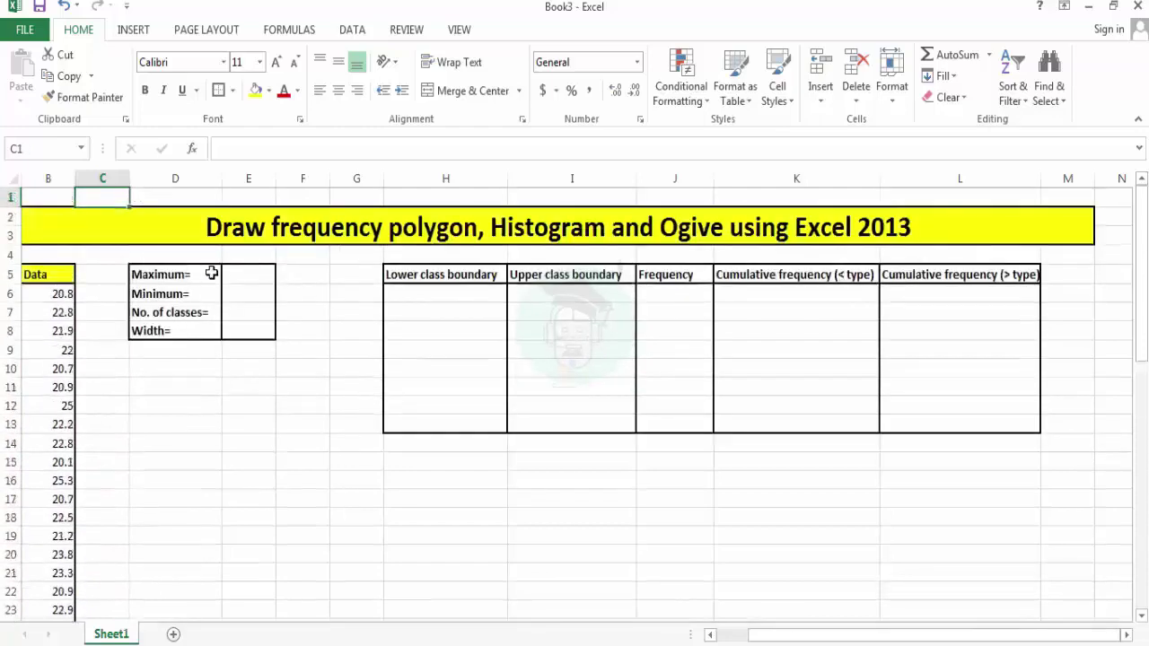
- Calculate the maximum of the data range B6:B55 in cell E5 with the MAX function
left_click(239, 275)
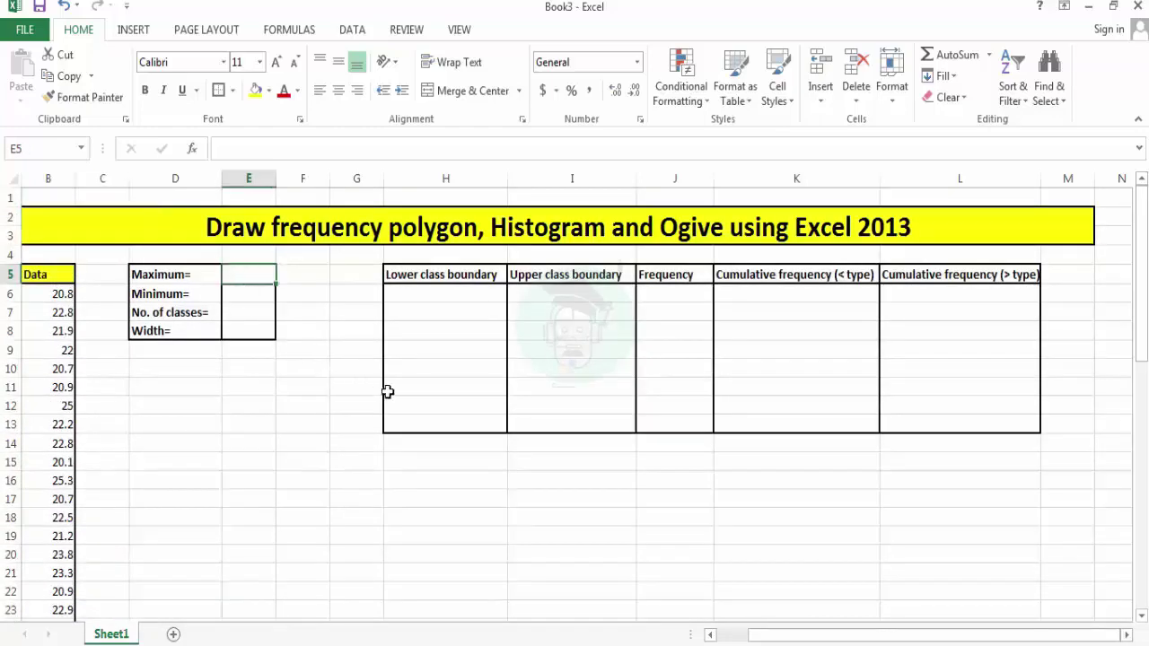
type("=")
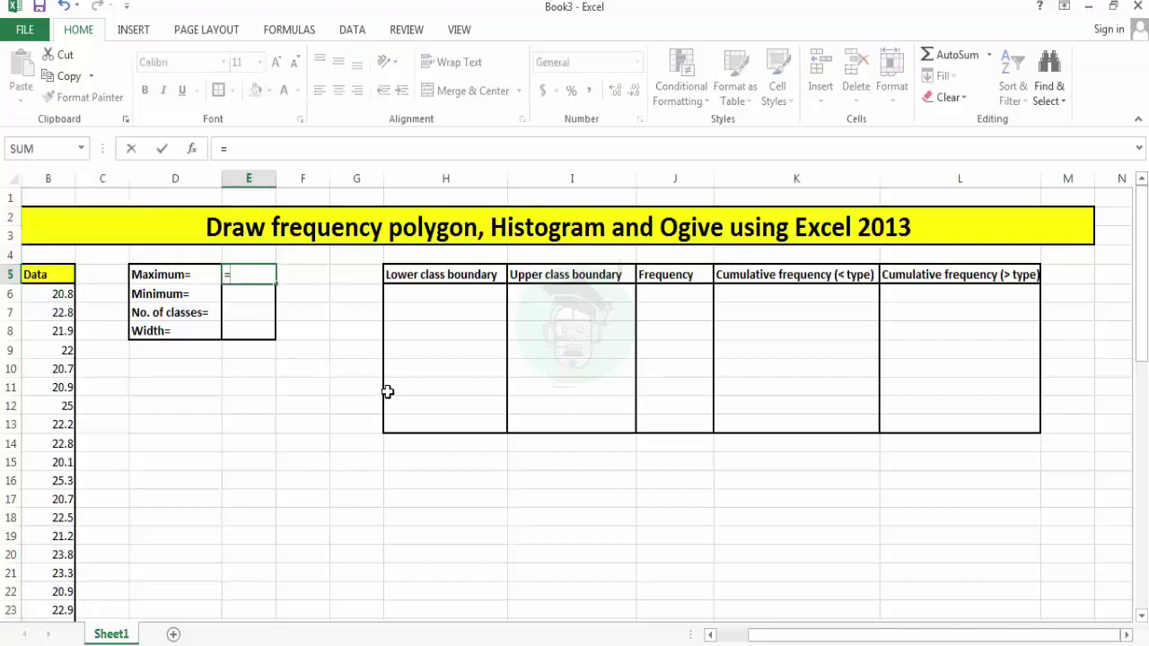
type("max(")
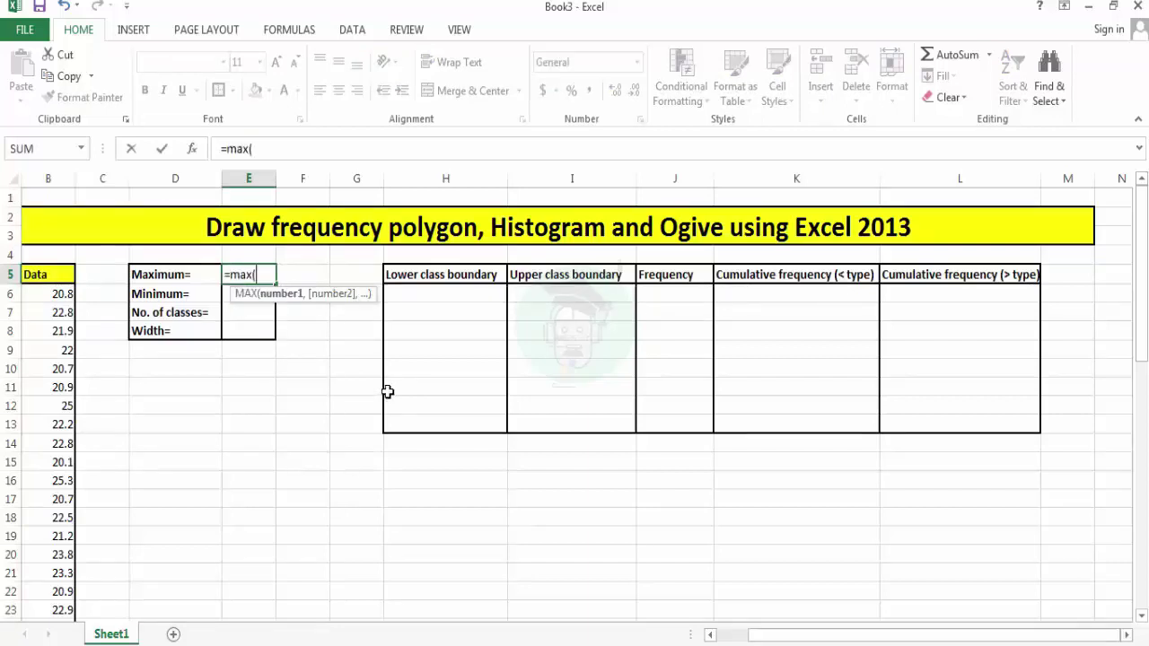
left_click_drag(58, 300, 51, 587)
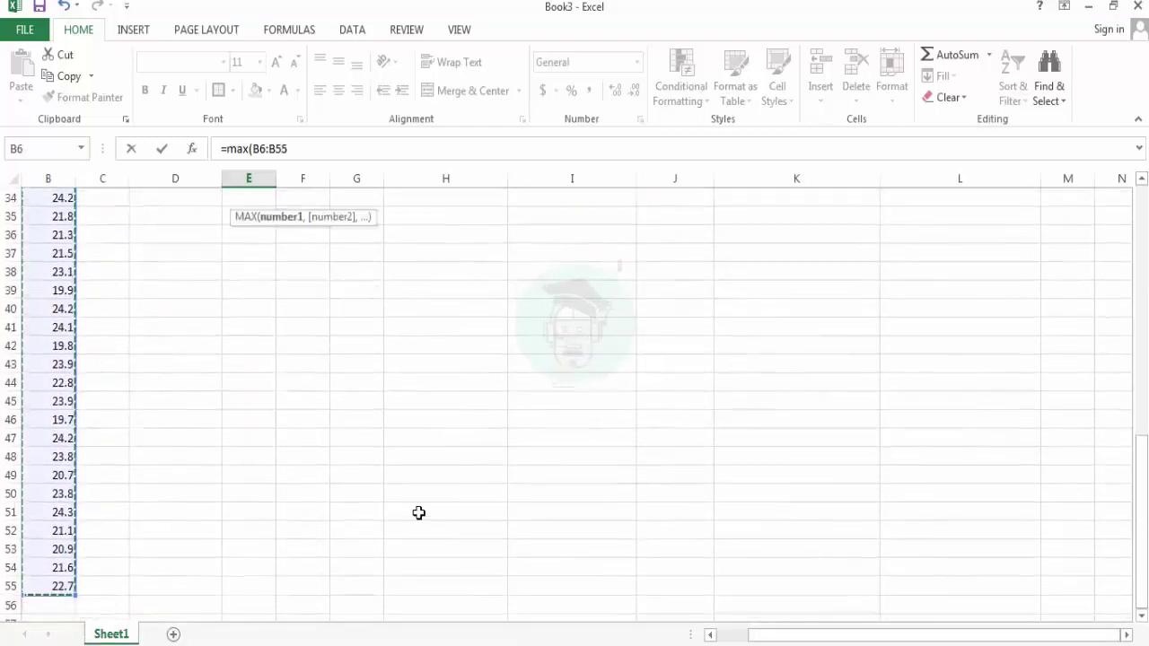
type(")")
key("Return")
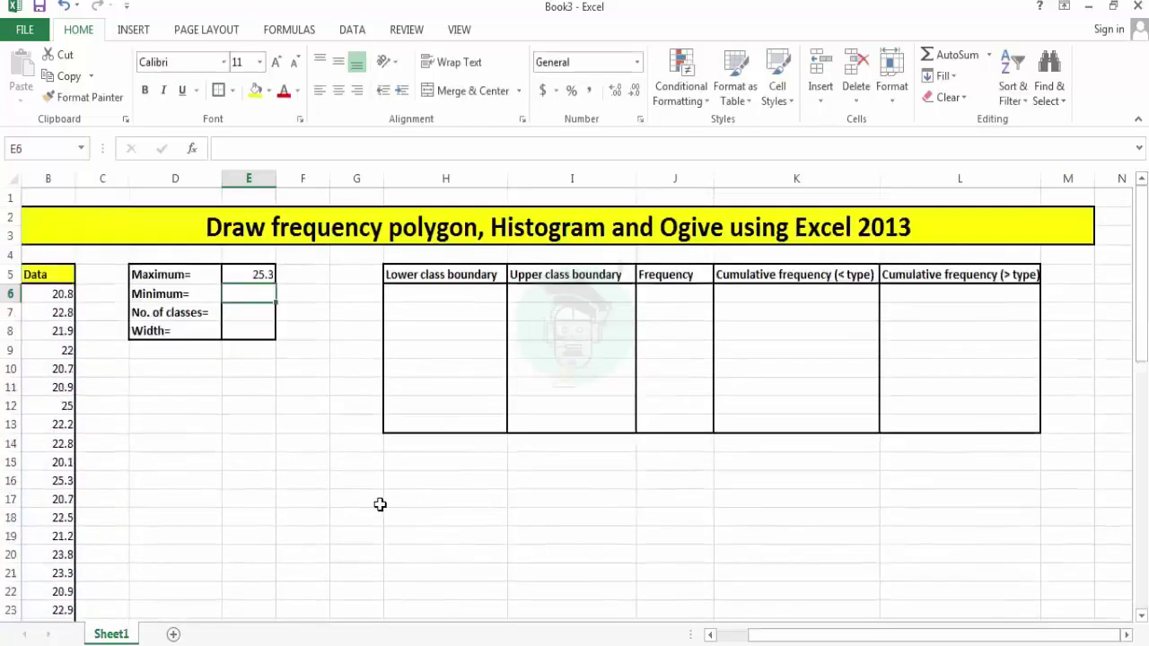
- Calculate the minimum of the data range B6:B55 in cell E6 with the MIN function
type("=")
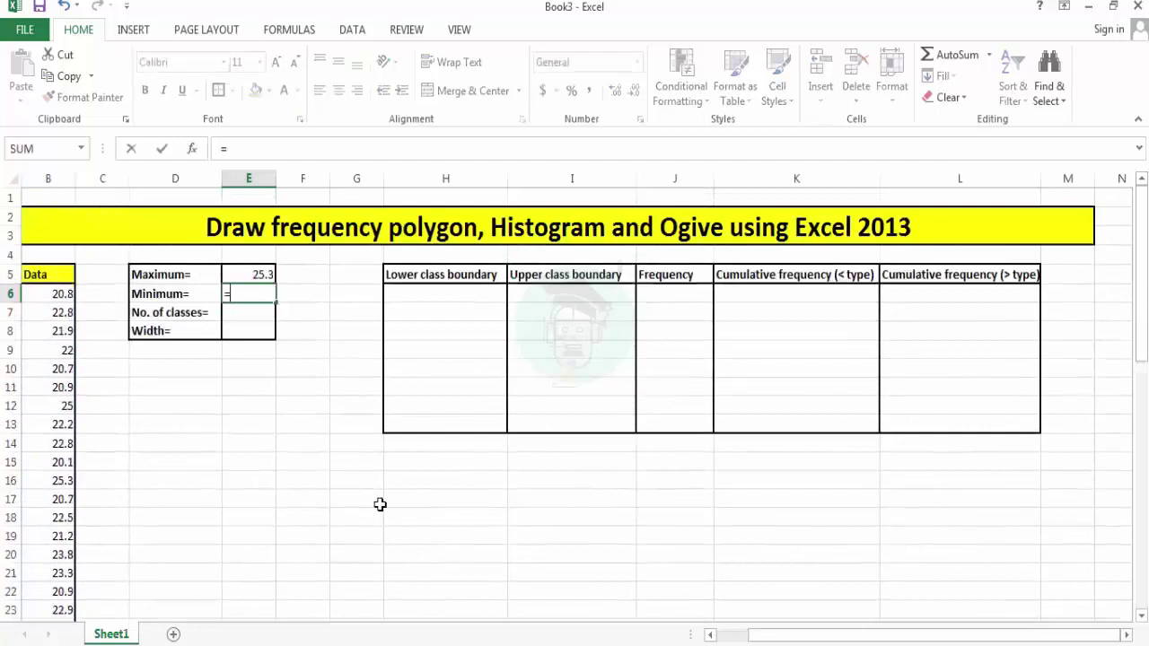
type("m")
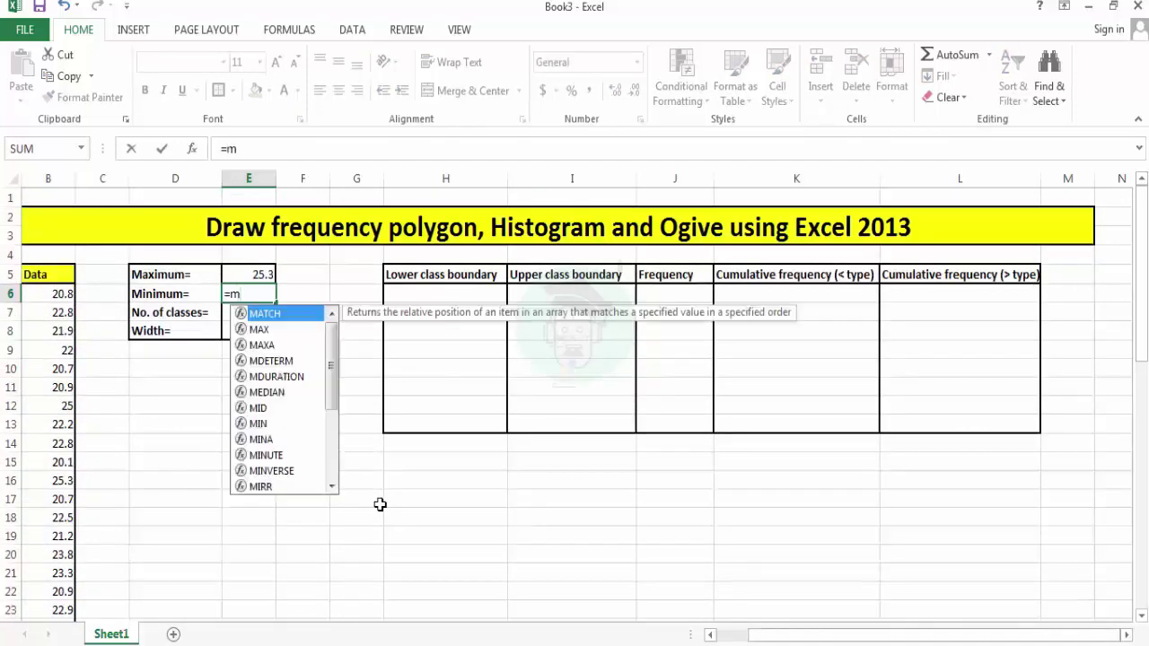
type("in")
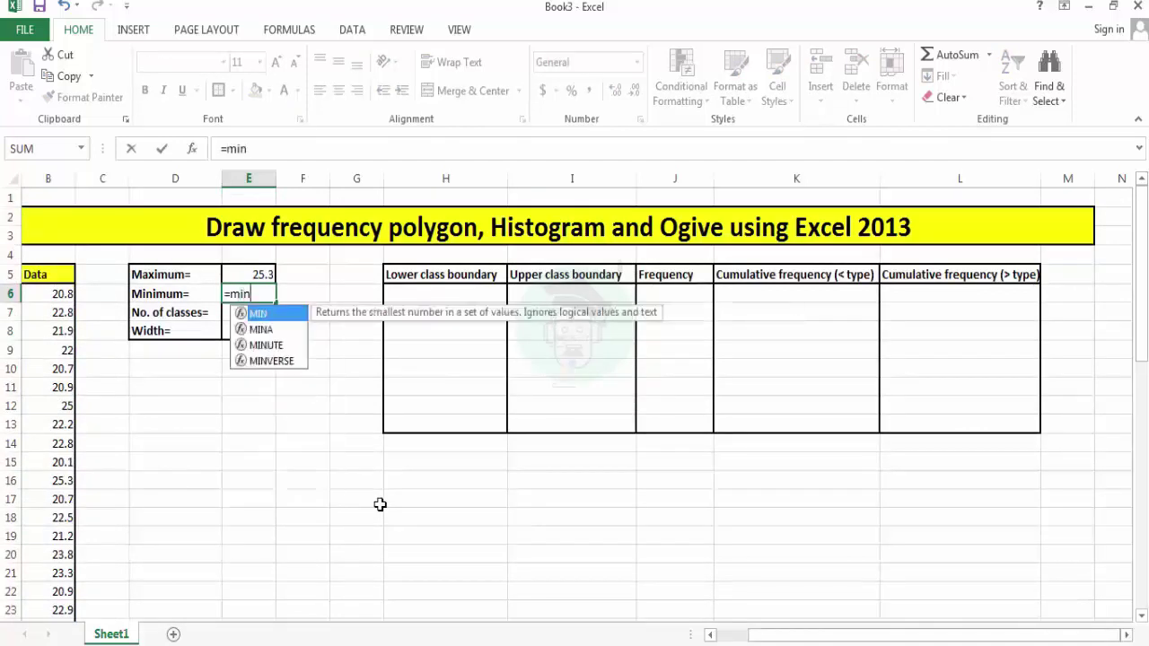
type("(")
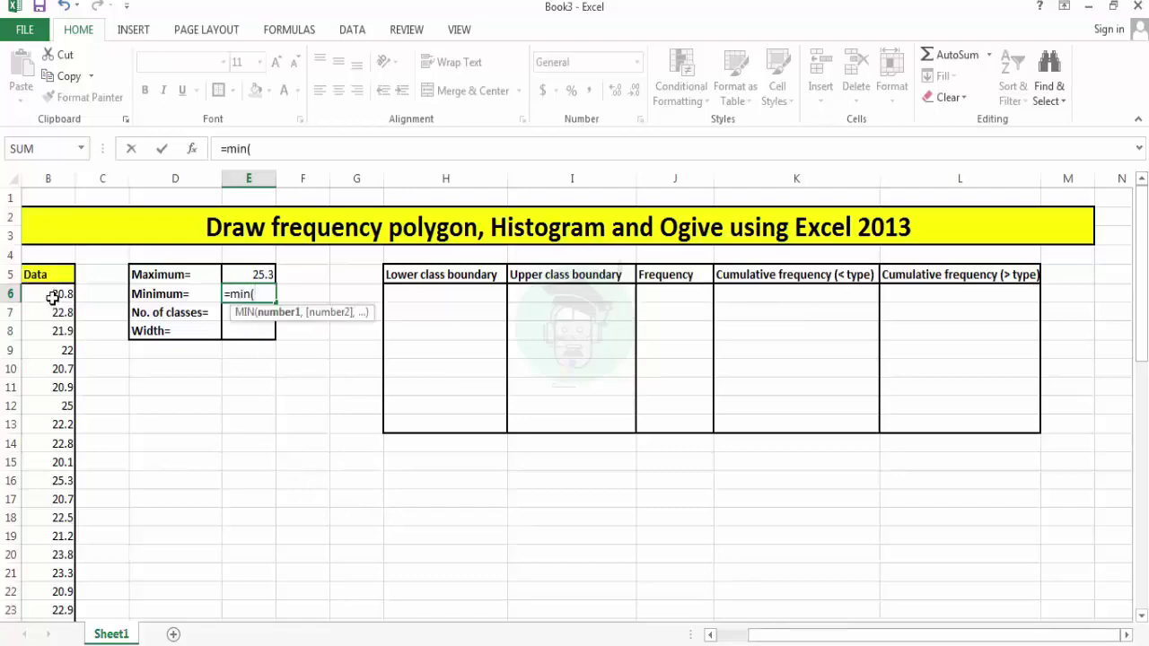
left_click_drag(52, 298, 48, 582)
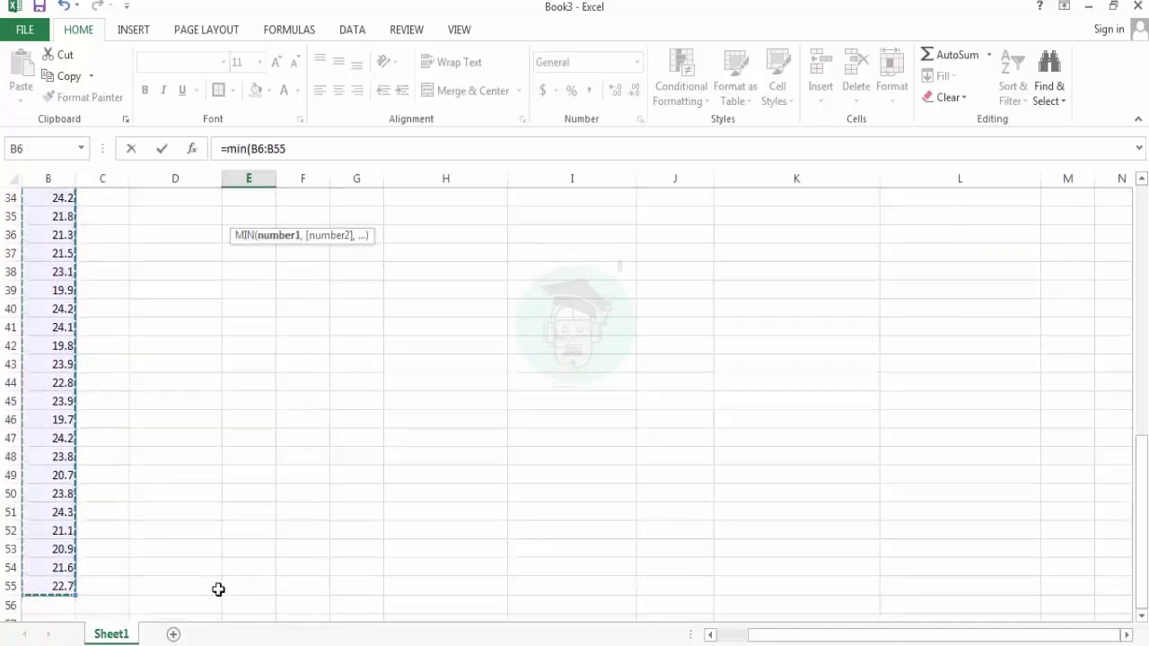
scroll(218, 589, "up", 3)
key("Return")
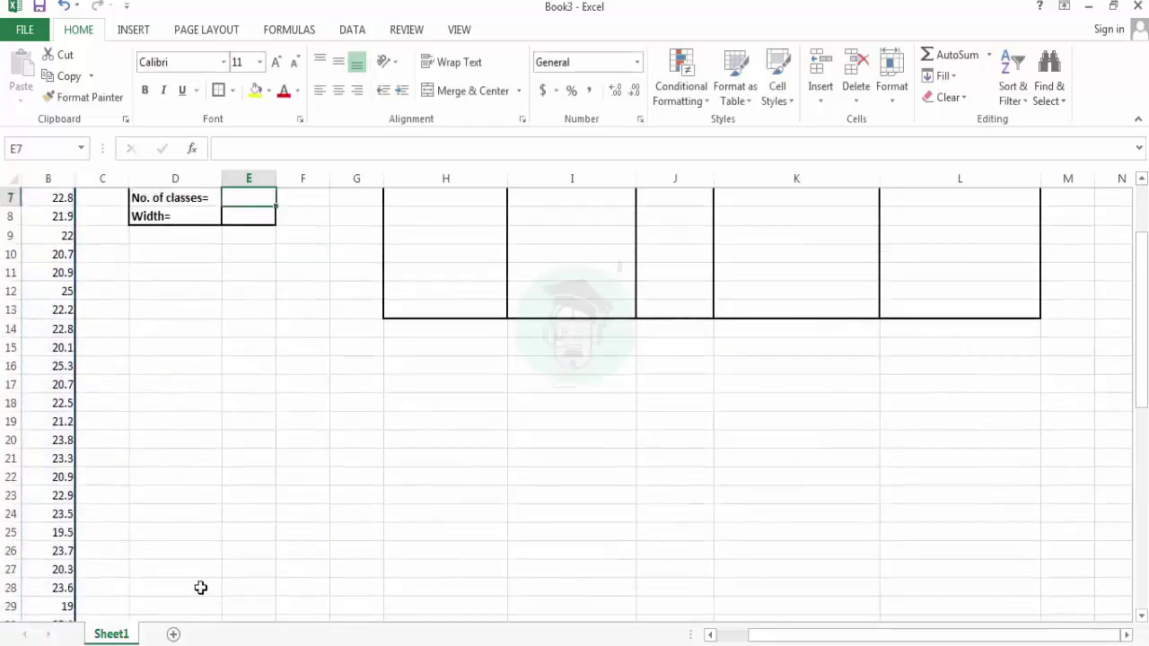
- Set the number of classes in cell E7 to 8
scroll(200, 588, "up", 2)
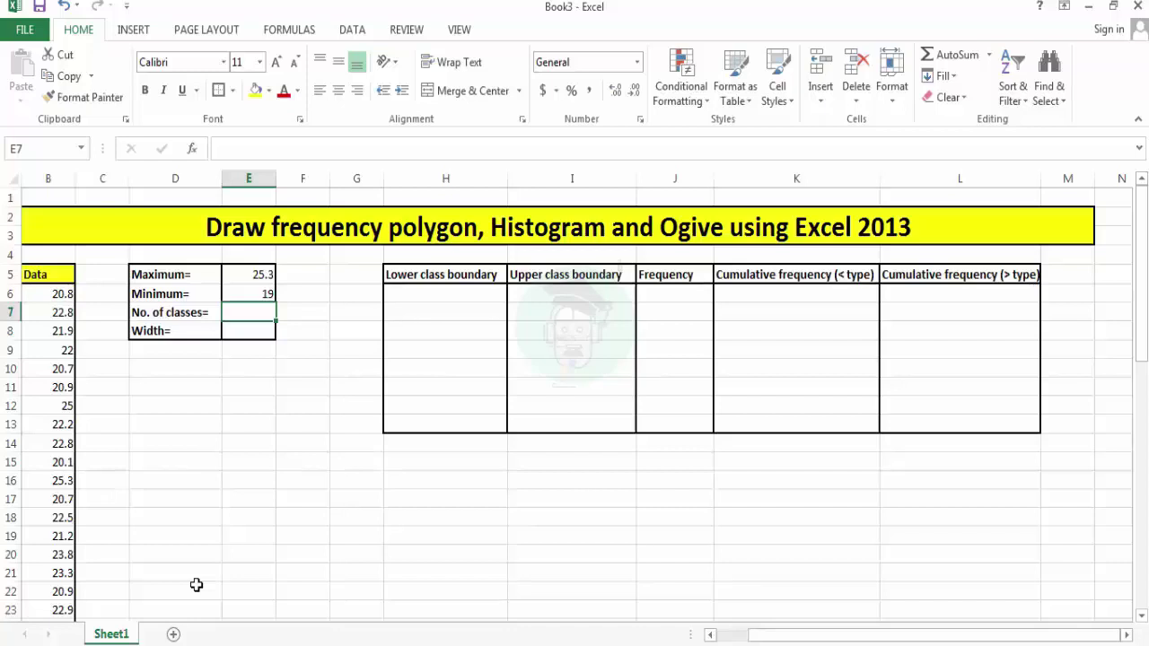
type("8")
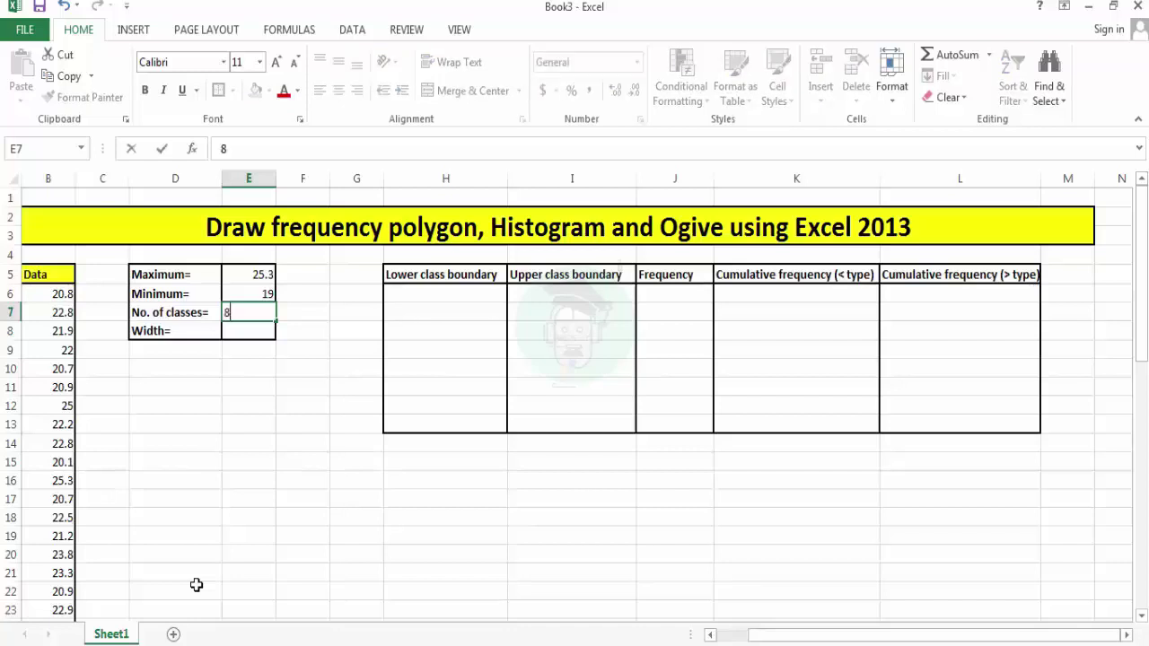
key("Return")
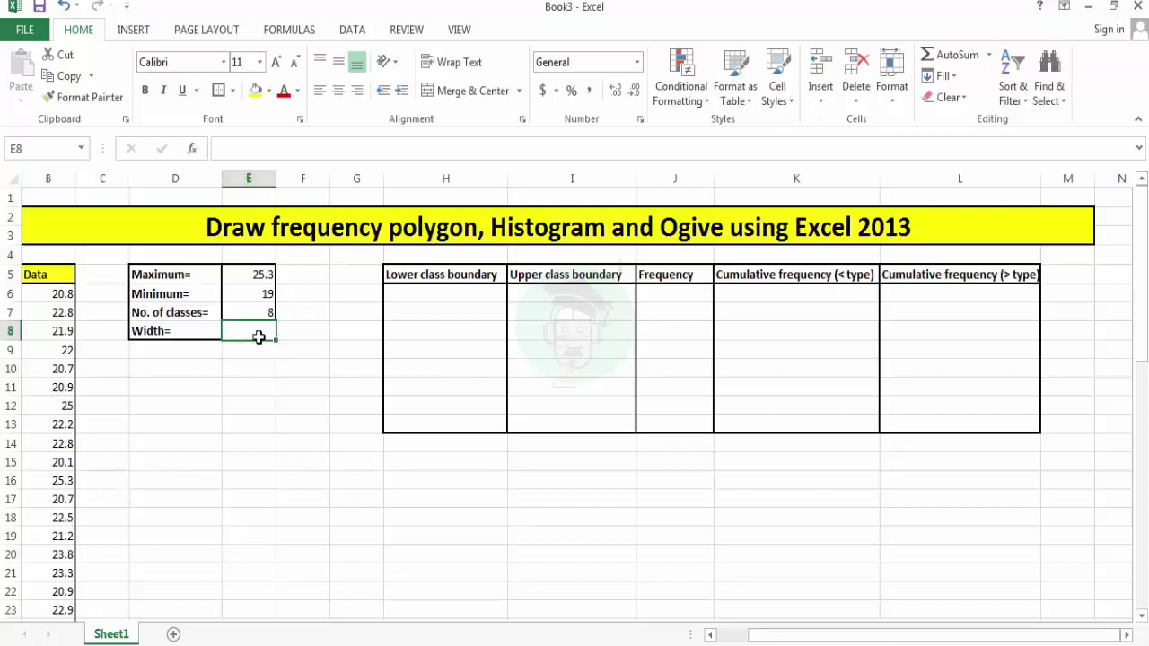
- Calculate the class width in cell E8 with the formula =ROUND((E5-E6)/8,1)
type("=")
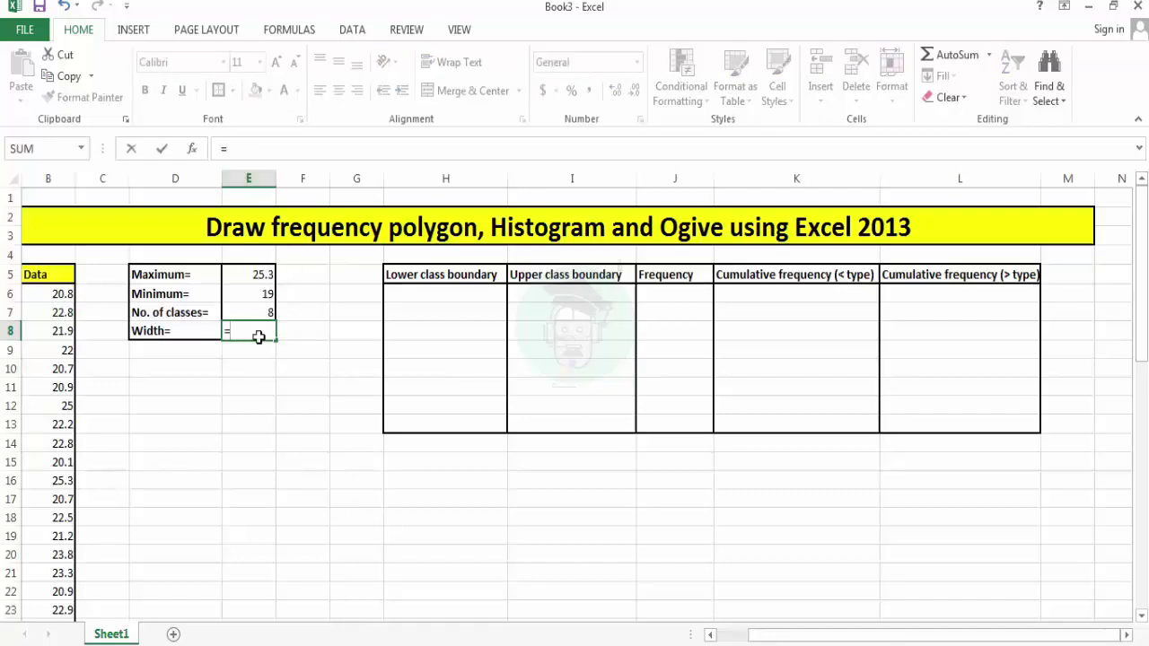
type("roun")
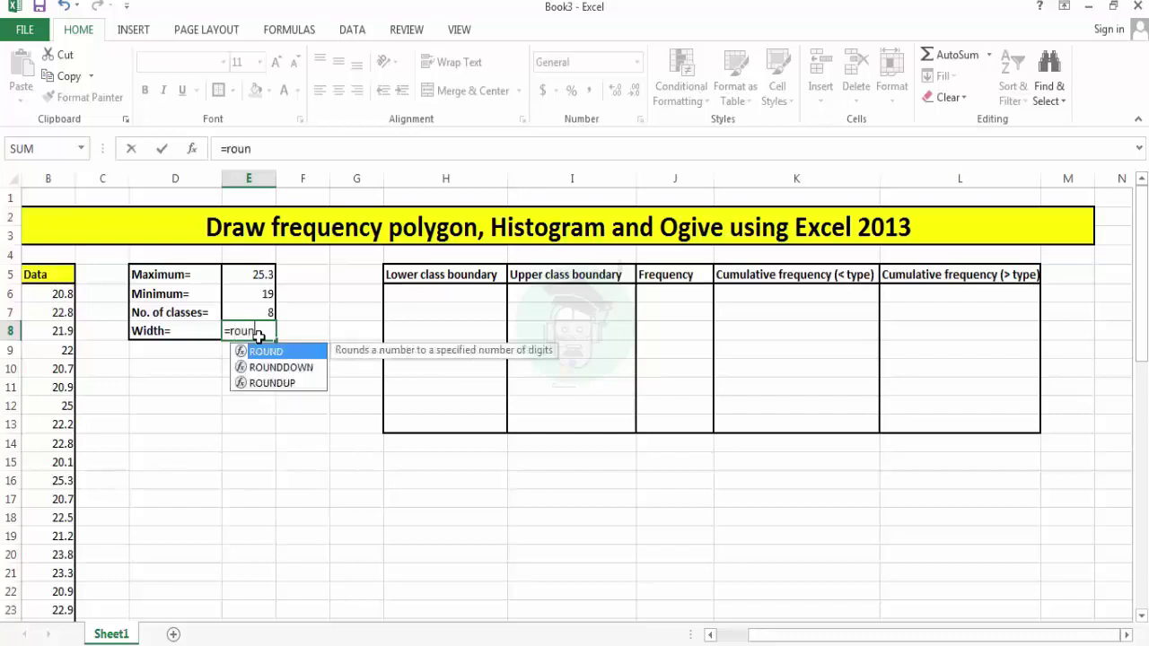
type("d(")
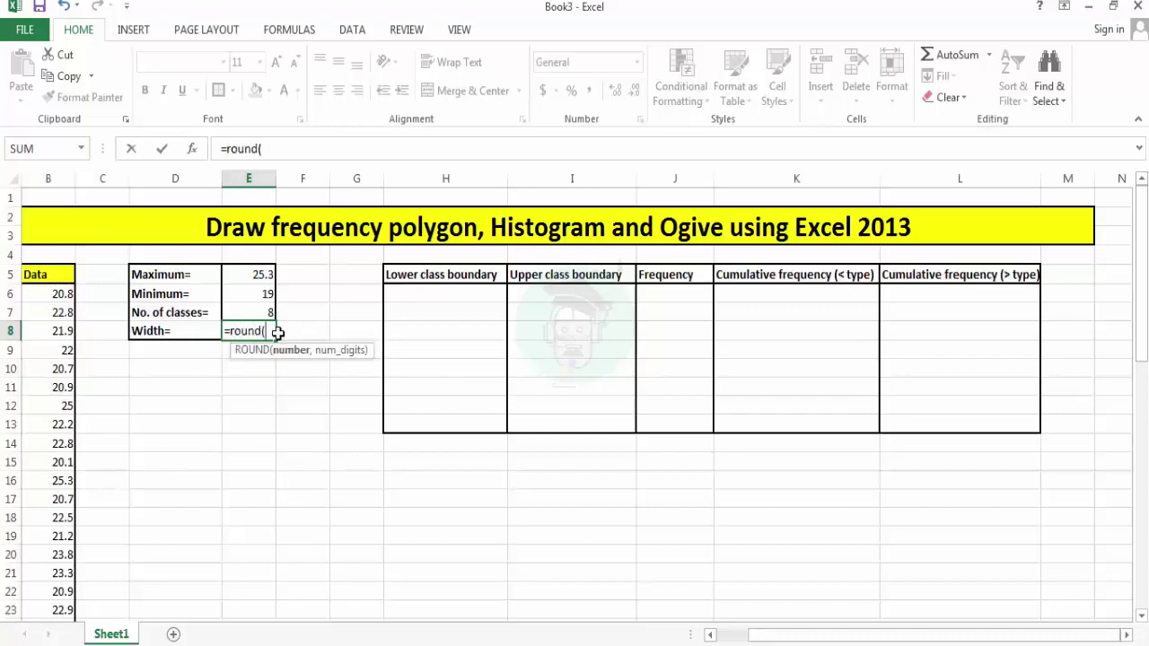
type("(")
left_click(254, 275)
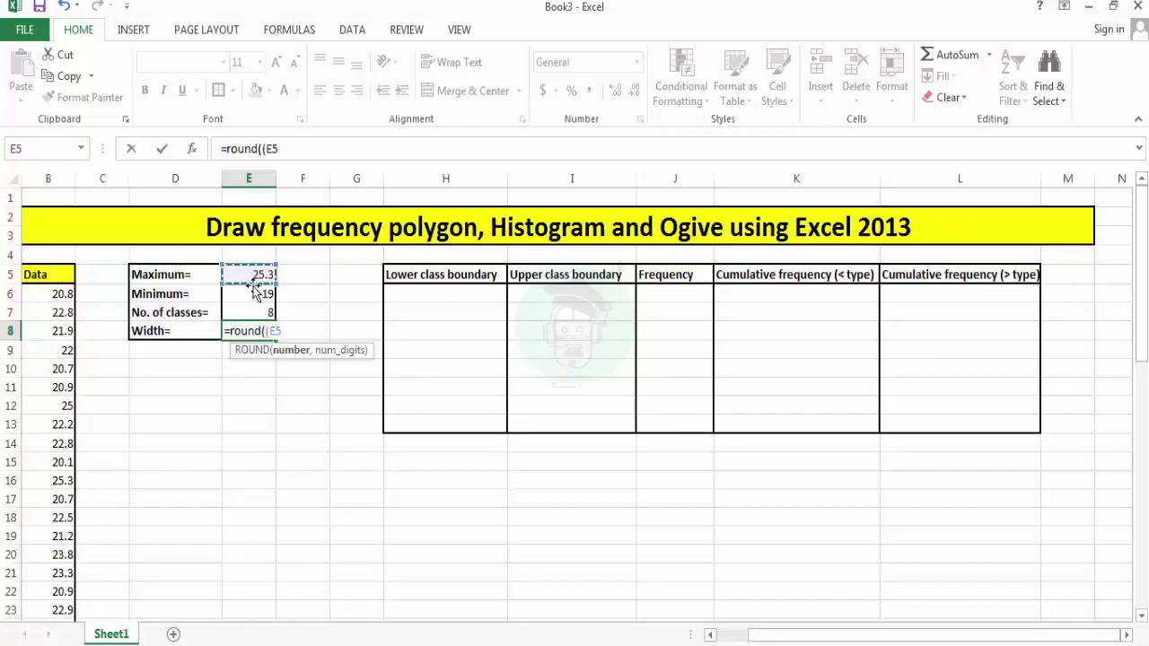
type("-")
left_click(255, 296)
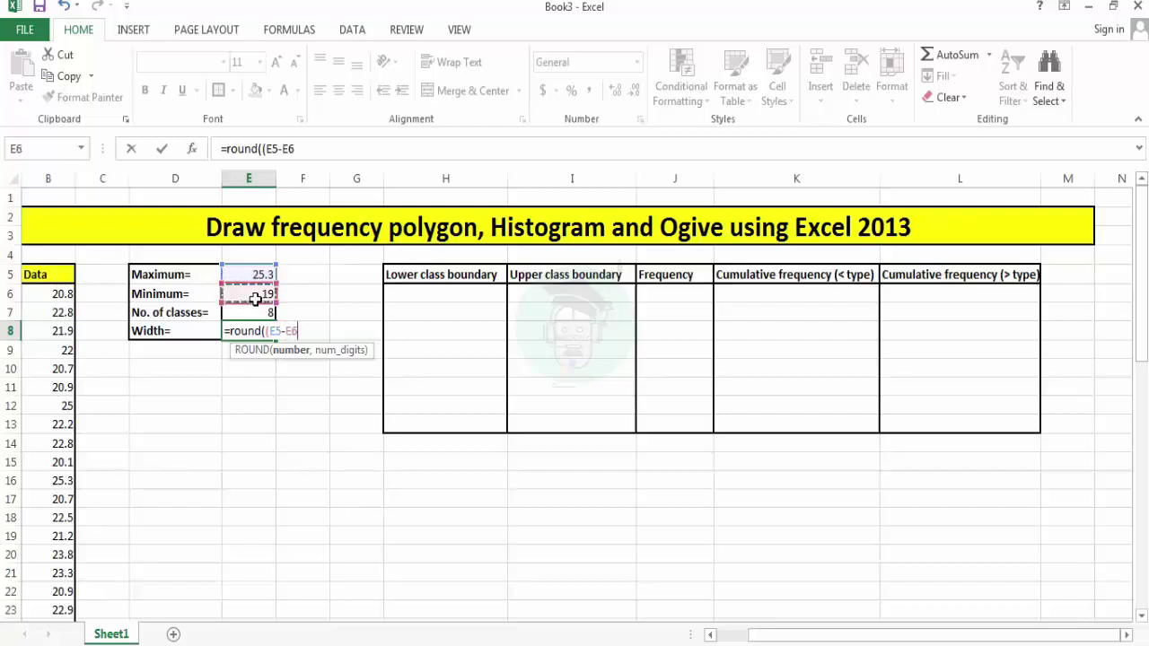
type(")/8")
type(",1")
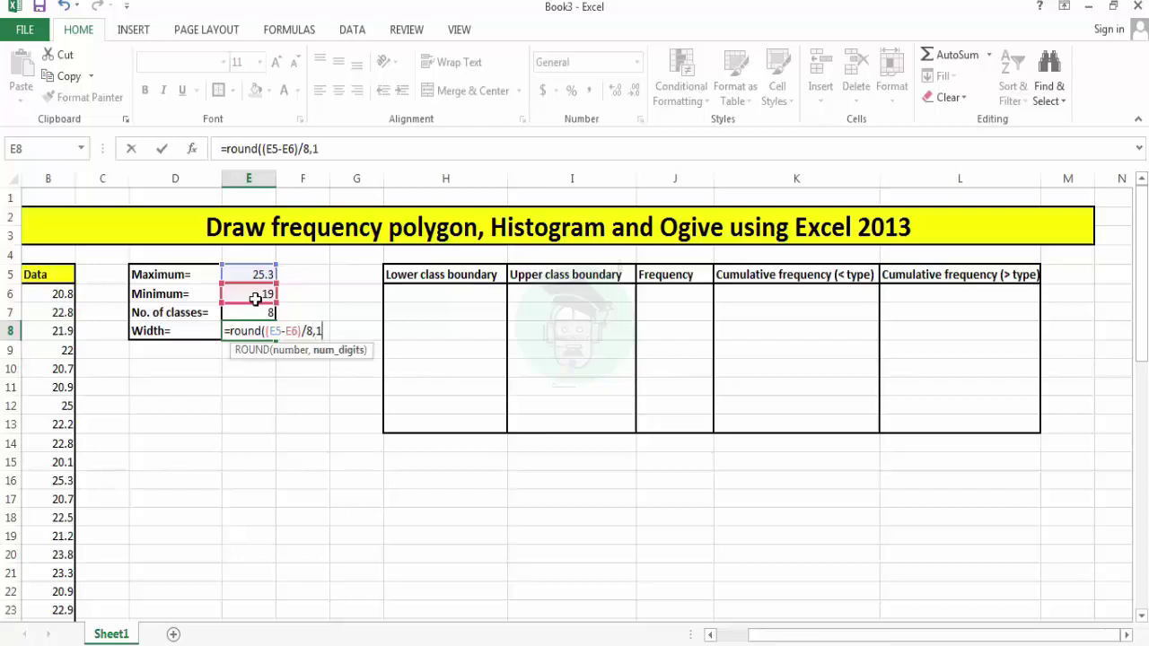
type(")")
key("Return")
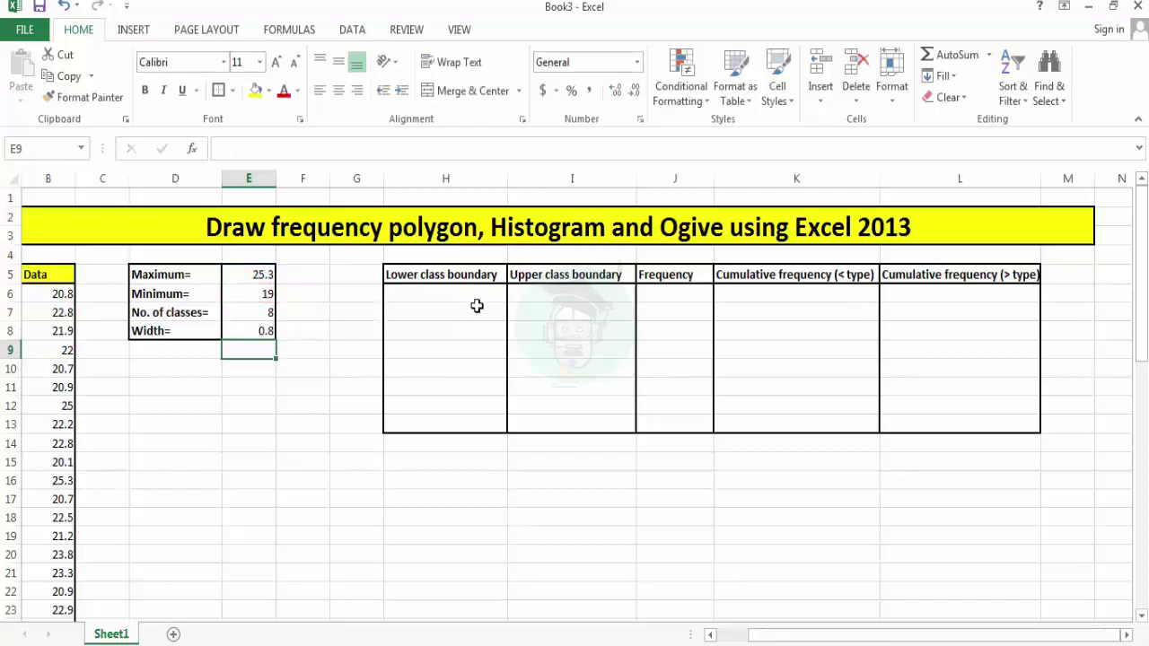
- Enter 19 as the first lower class boundary in cell H6
left_click(446, 292)
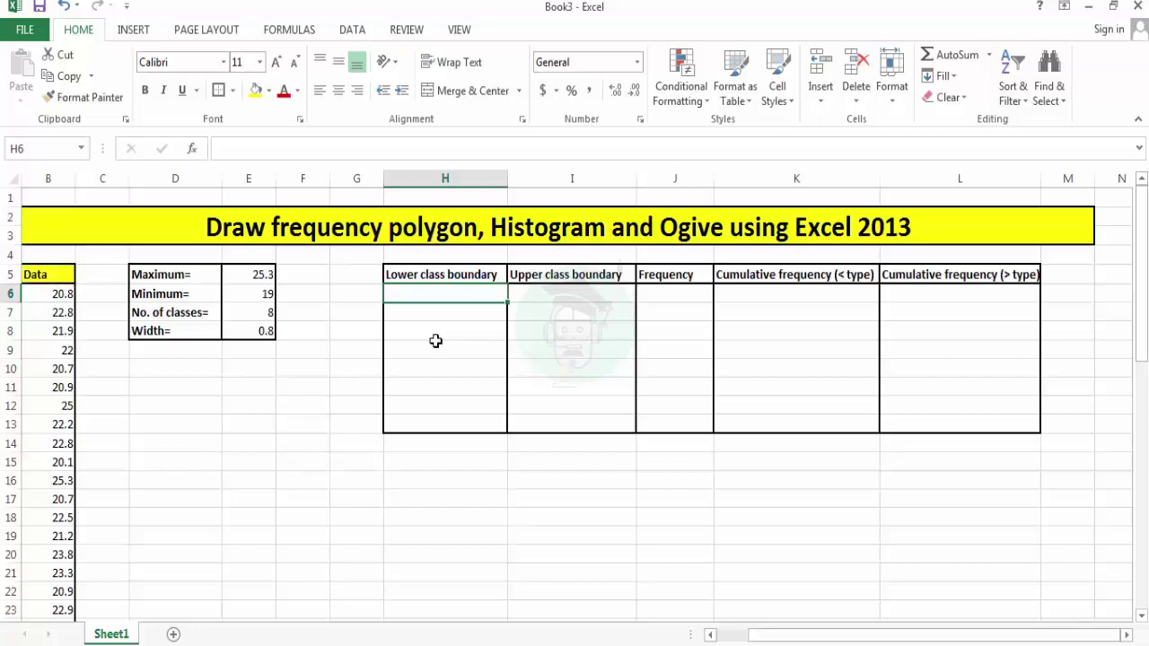
type("19")
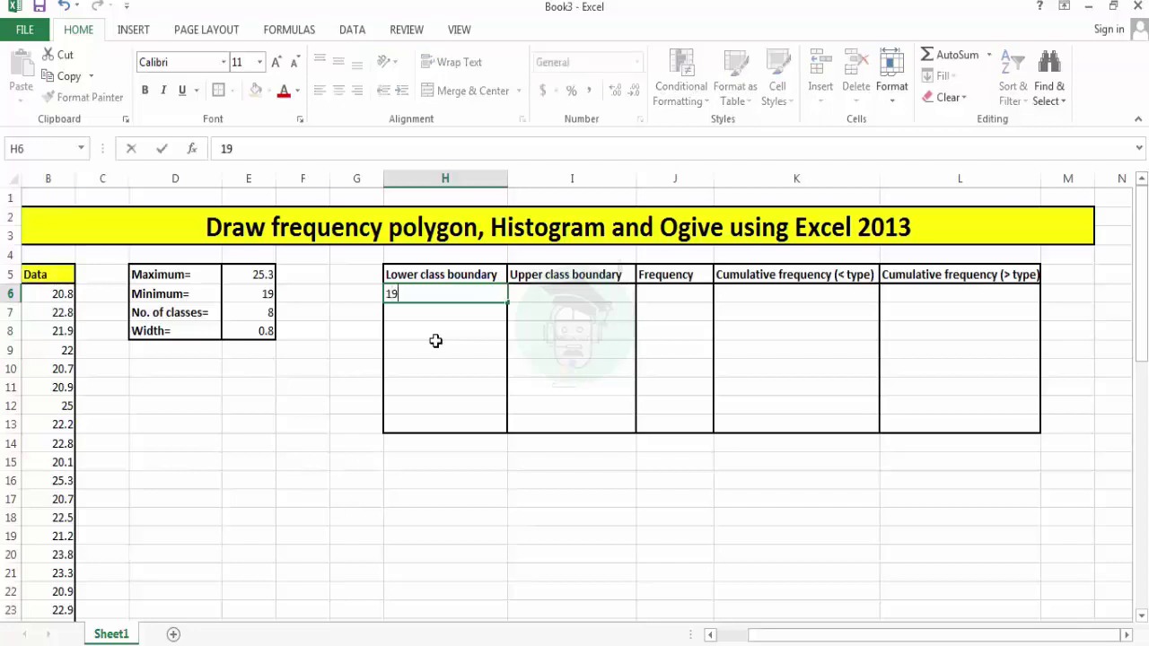
key("Return")
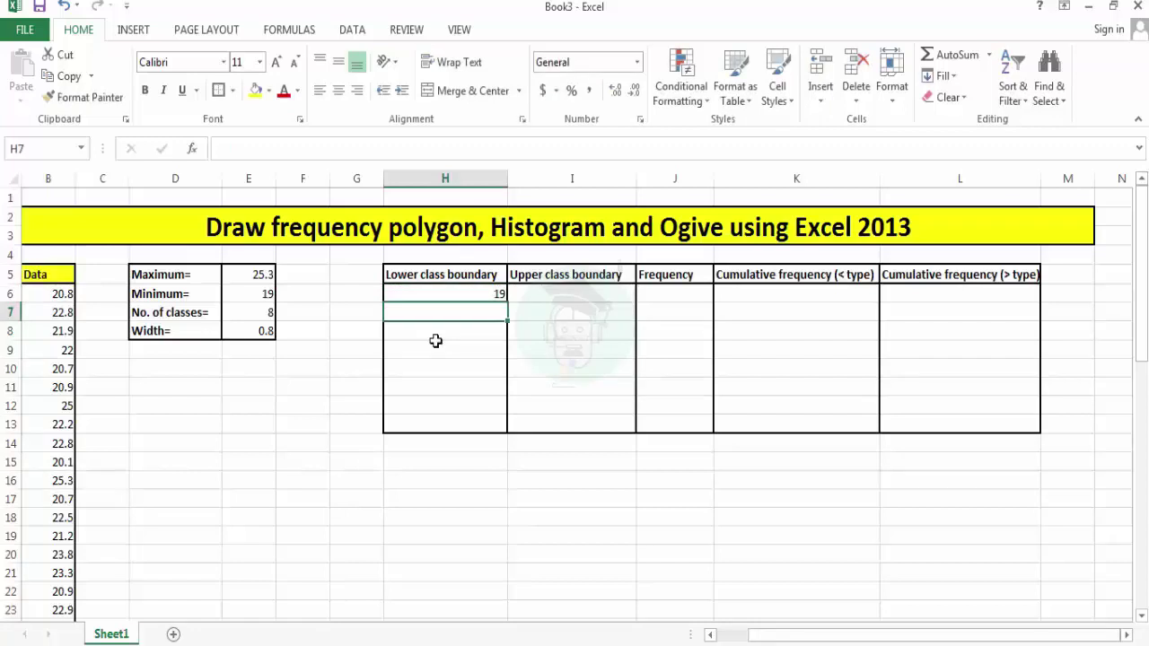
- Calculate the second lower class boundary in H7 with =H6+0.8 and fill the formula down to H13
type("=")
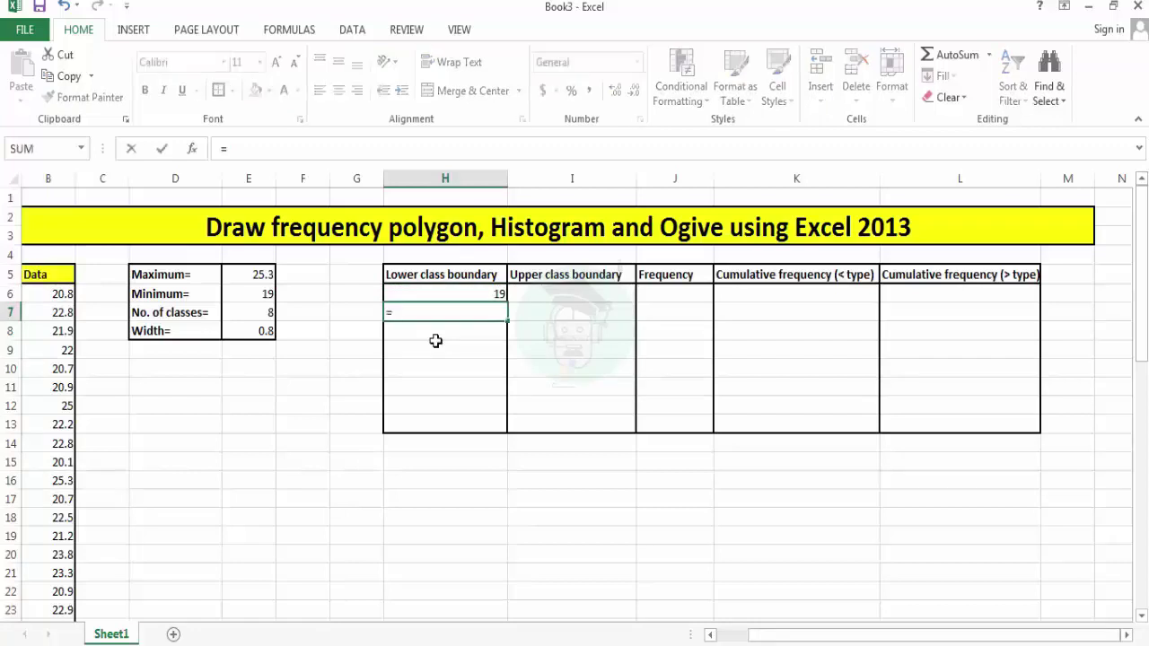
left_click(489, 296)
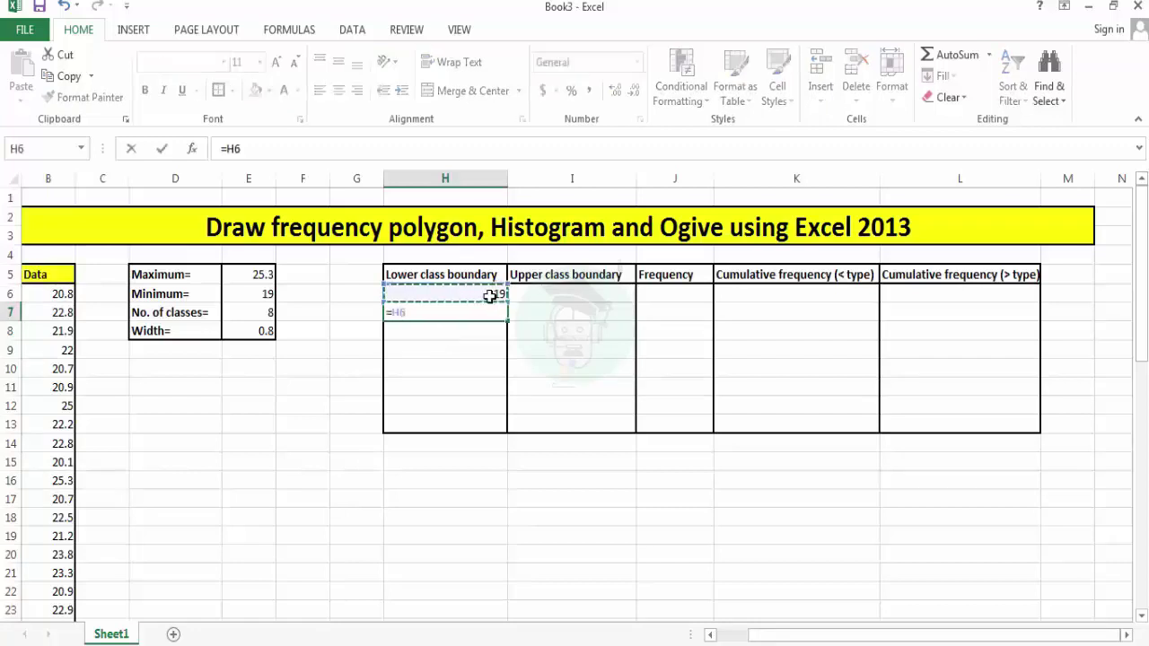
type("+")
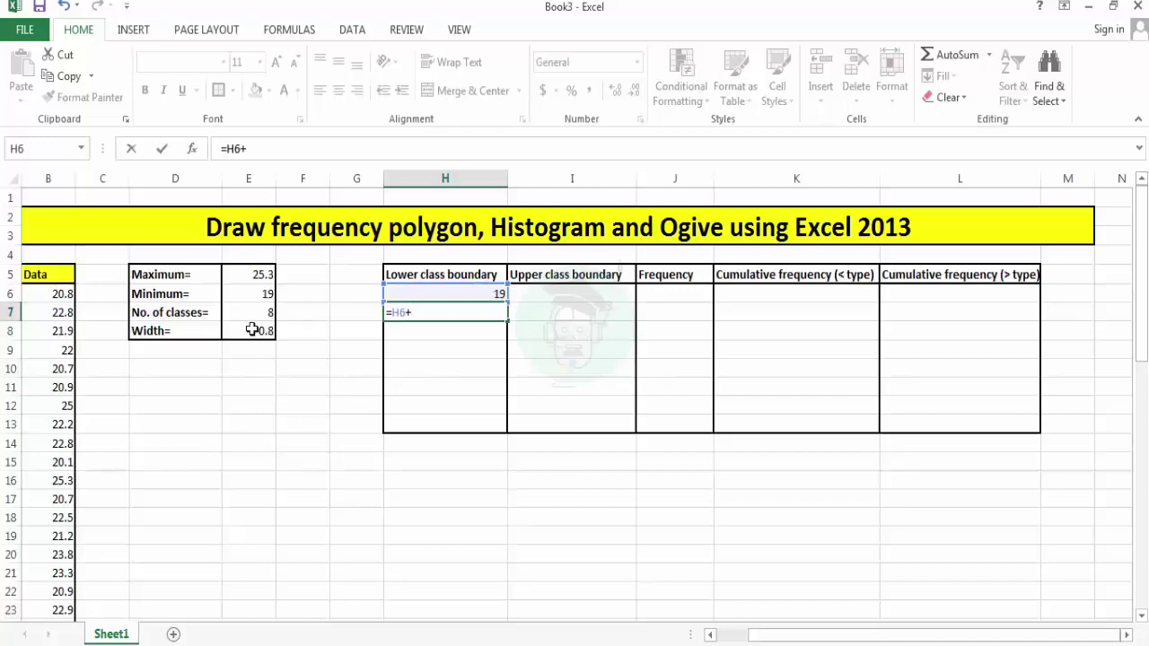
type("0.8")
key("Return")
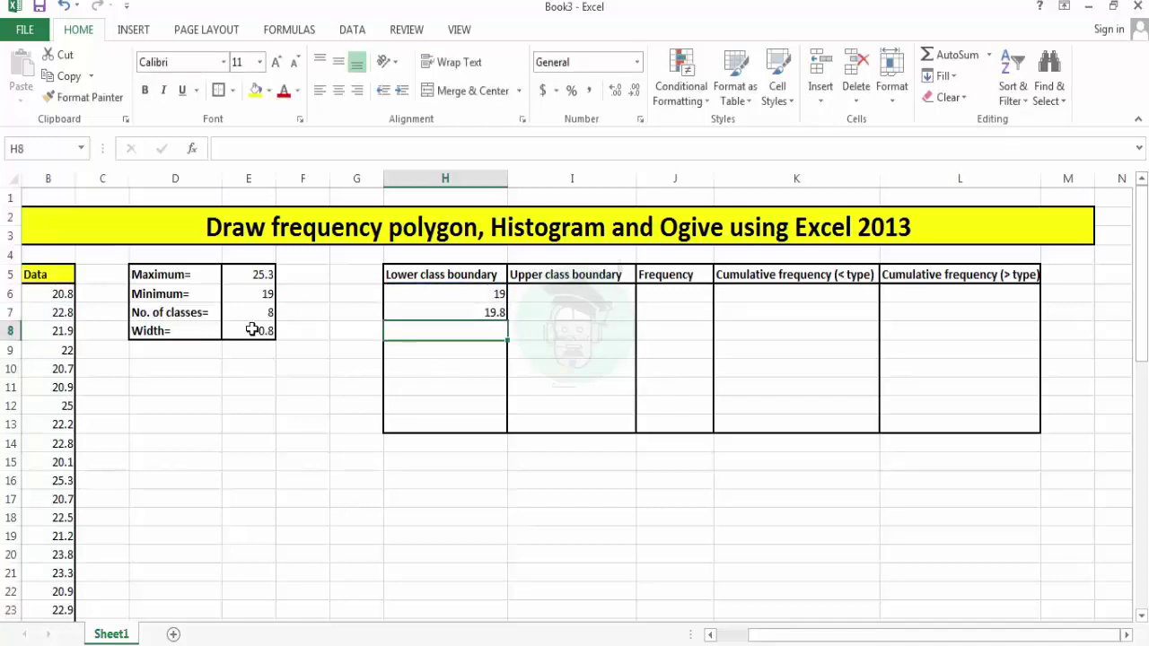
left_click(477, 309)
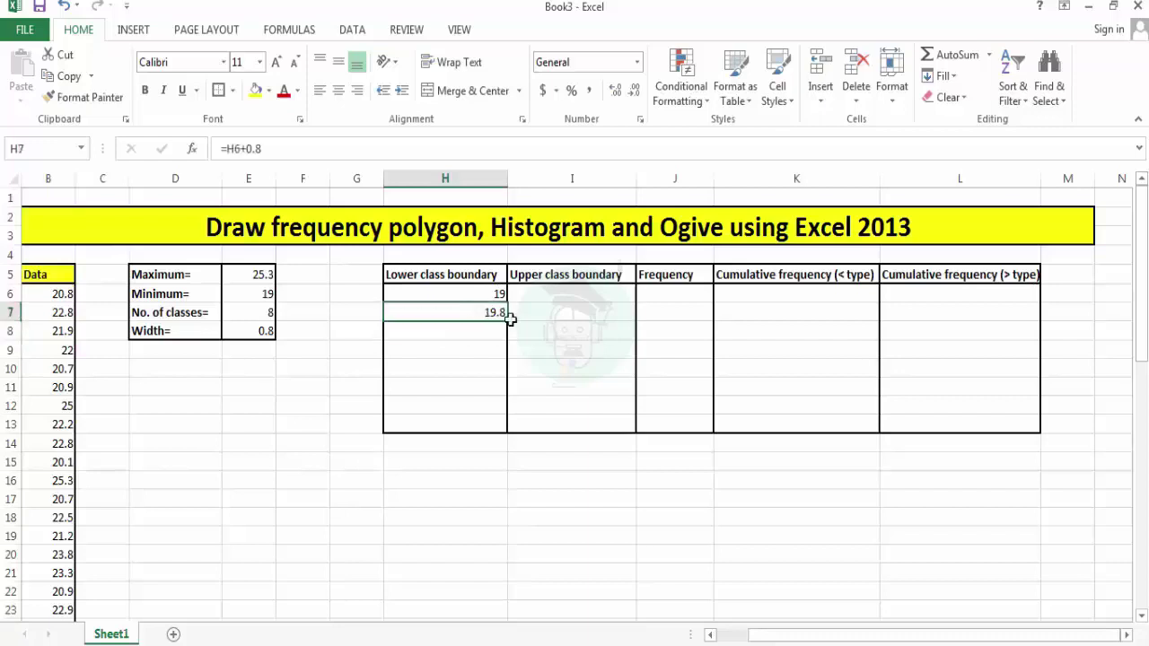
left_click_drag(509, 320, 505, 430)
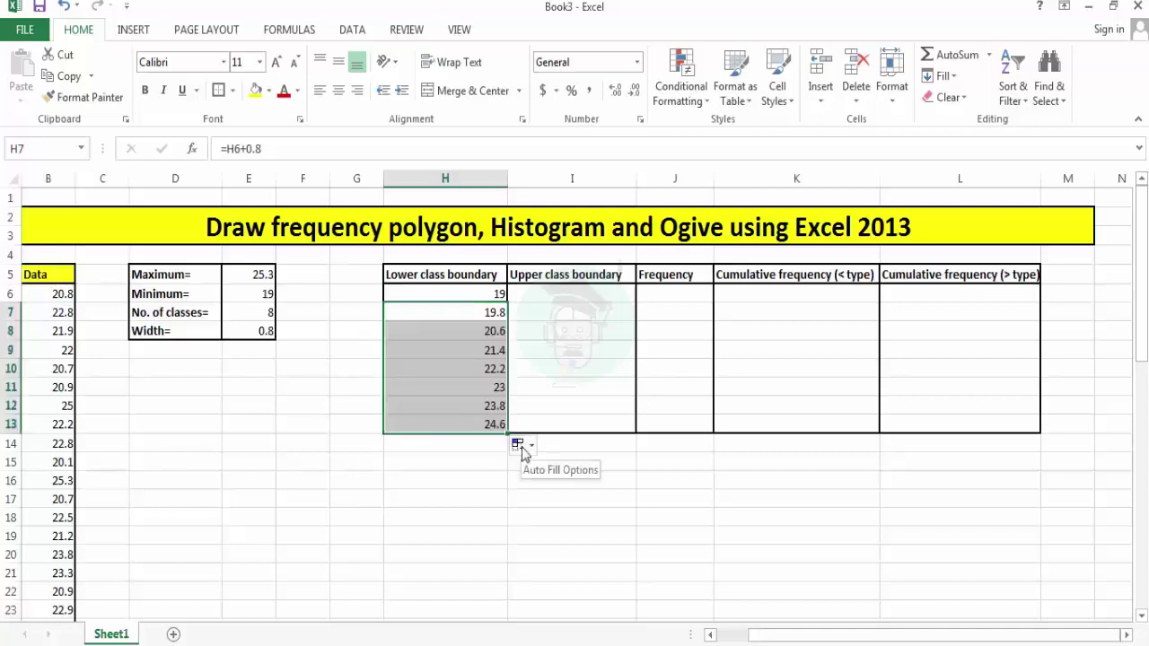
- Calculate the first upper class boundary in I6 with =H6+0.8 and fill the formula down to I13
left_click(549, 295)
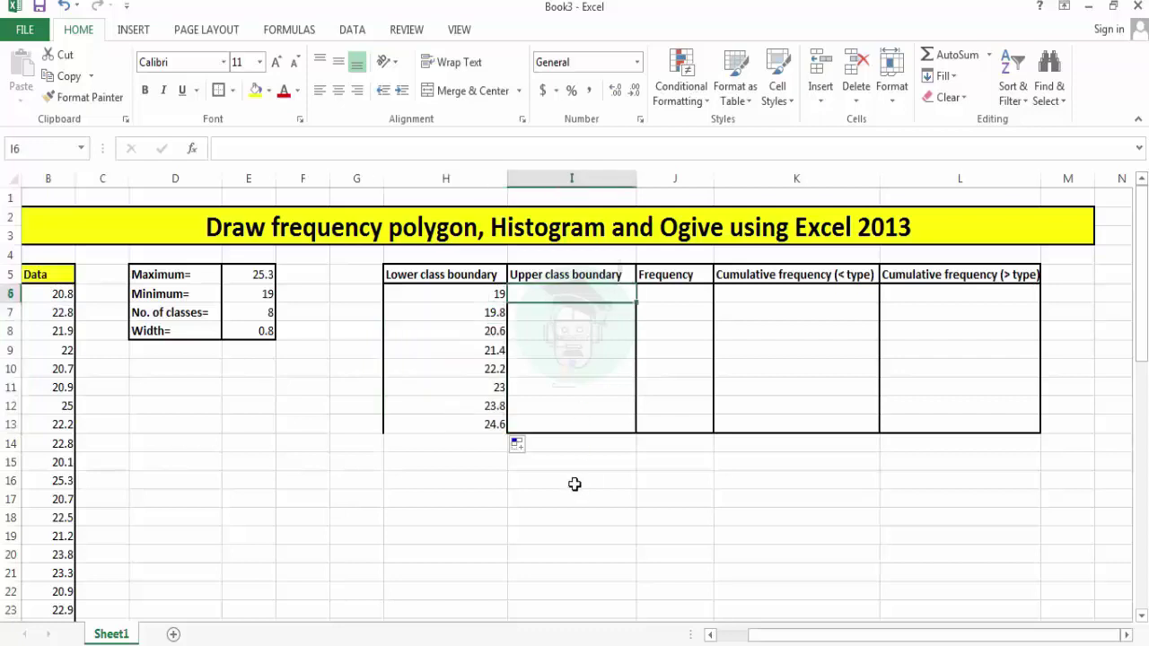
type("=")
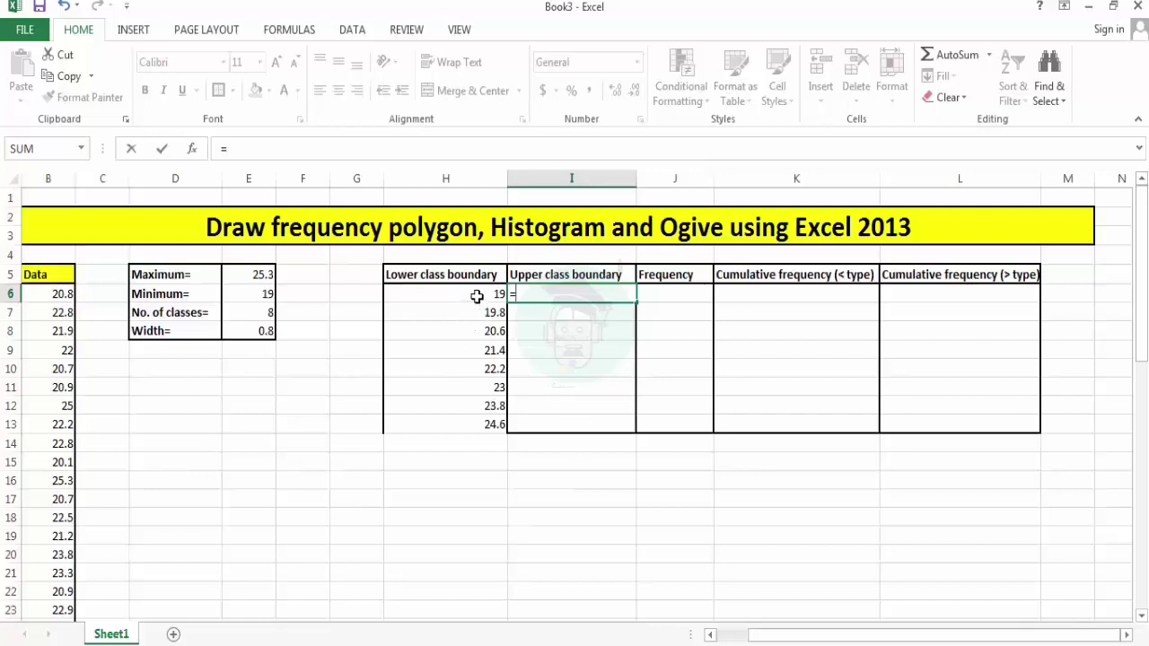
left_click(476, 295)
type("+")
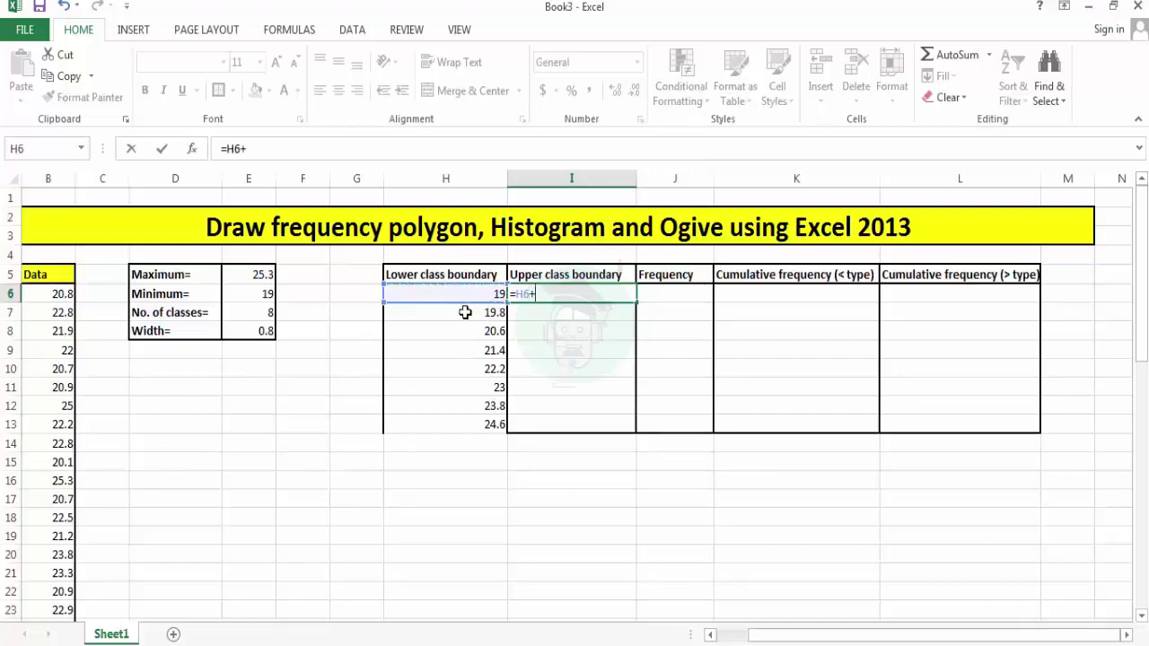
type("0.8")
key("Return")
left_click(571, 295)
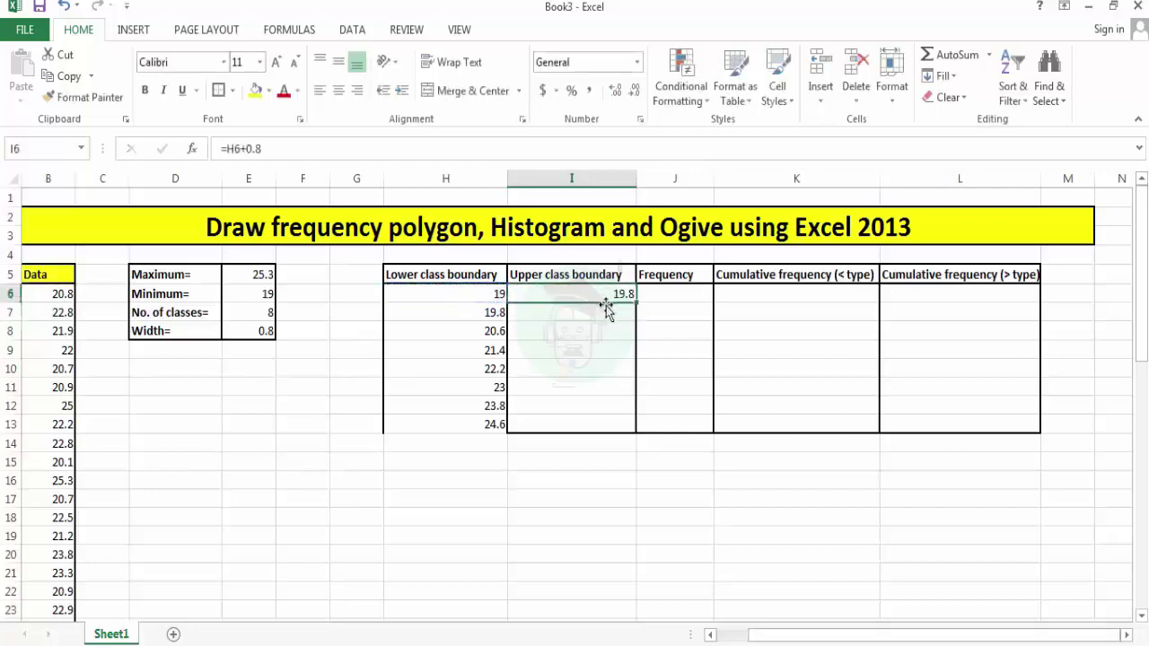
left_click_drag(634, 305, 613, 432)
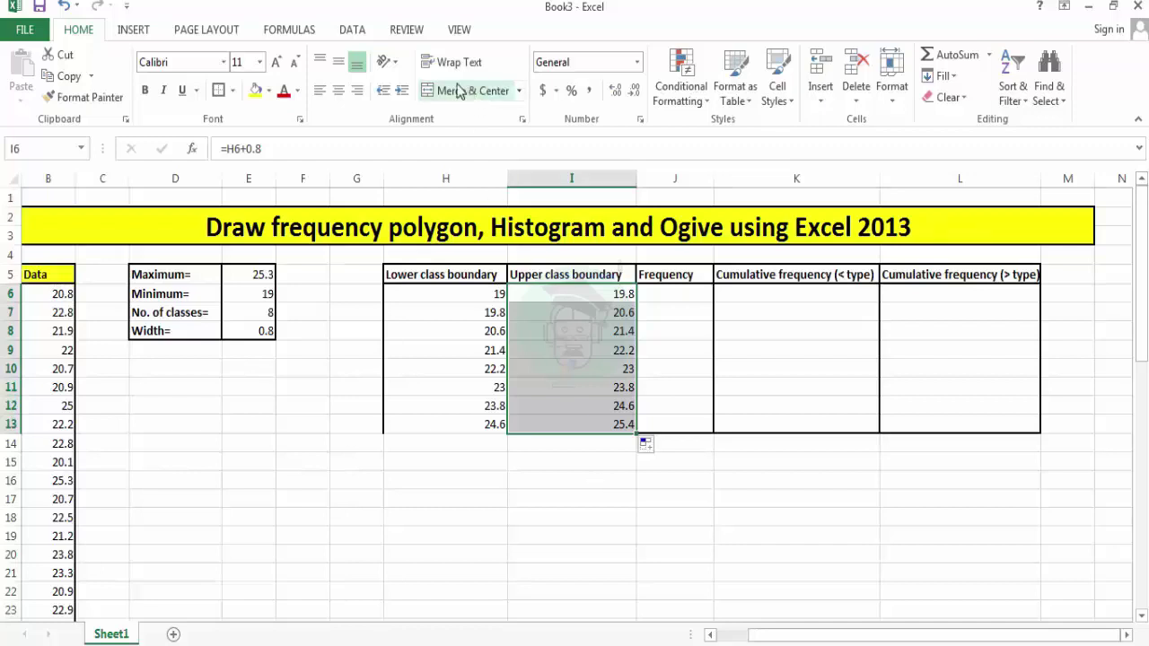
- Enable the Analysis ToolPak add-in through the Excel options
left_click(352, 30)
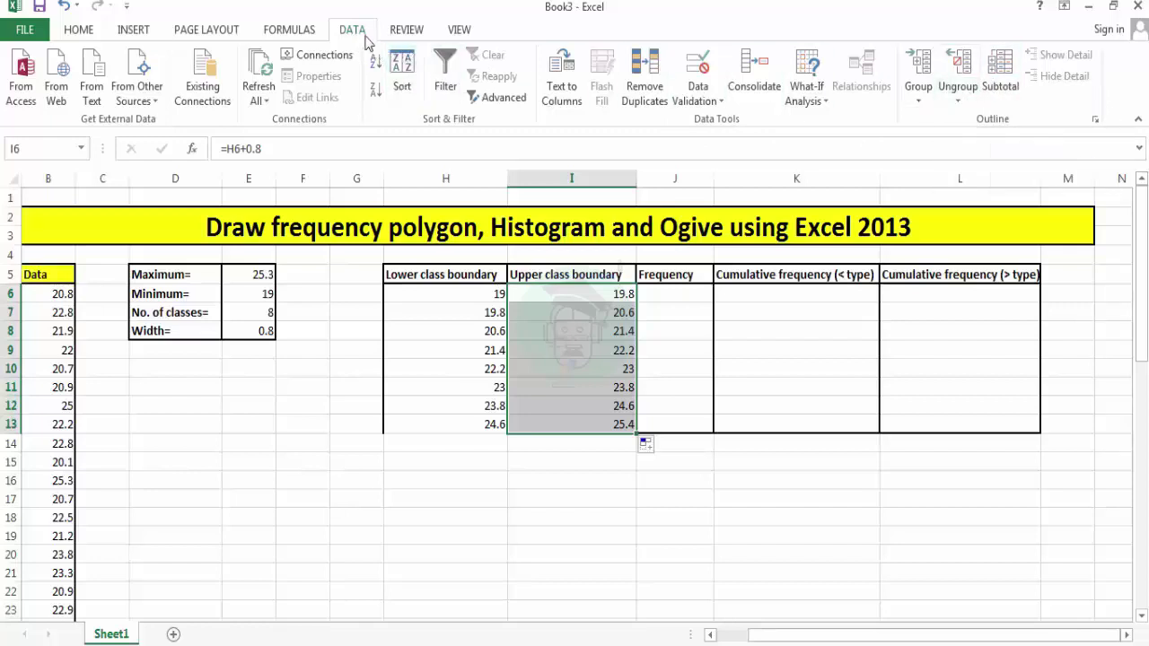
left_click(27, 30)
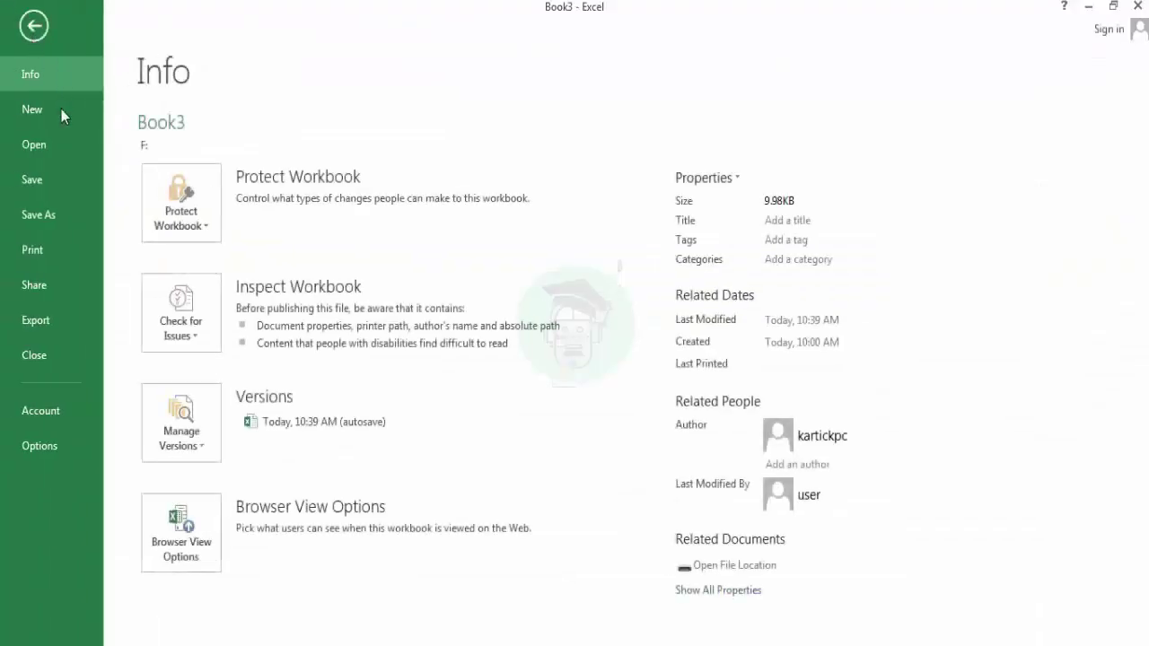
left_click(48, 448)
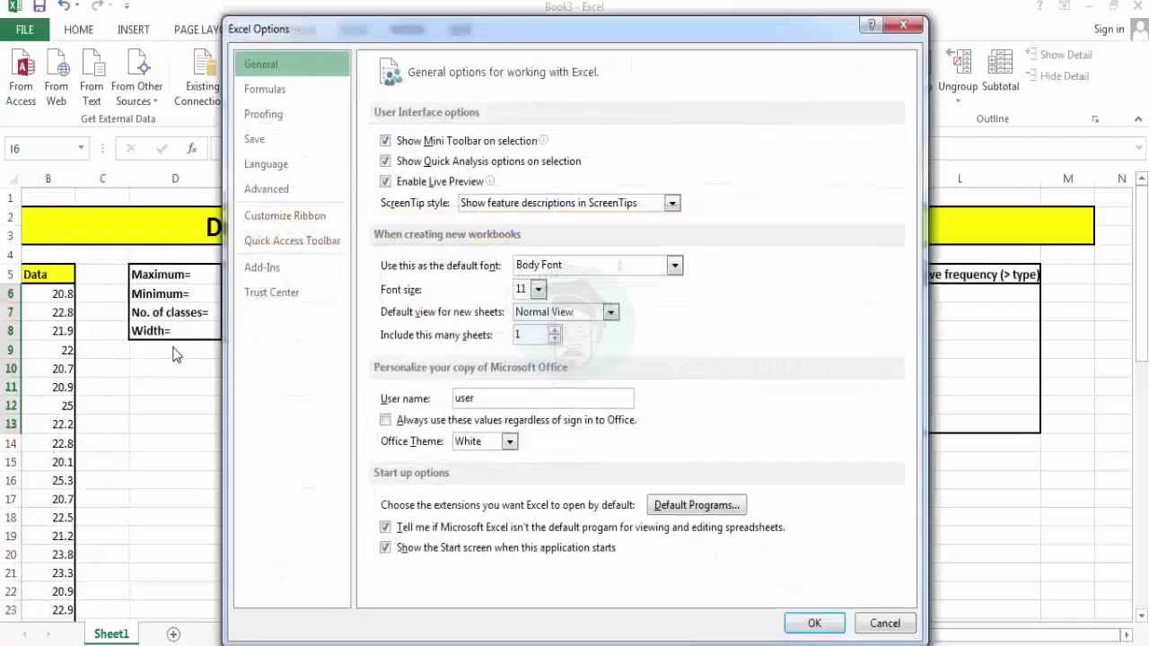
left_click(254, 270)
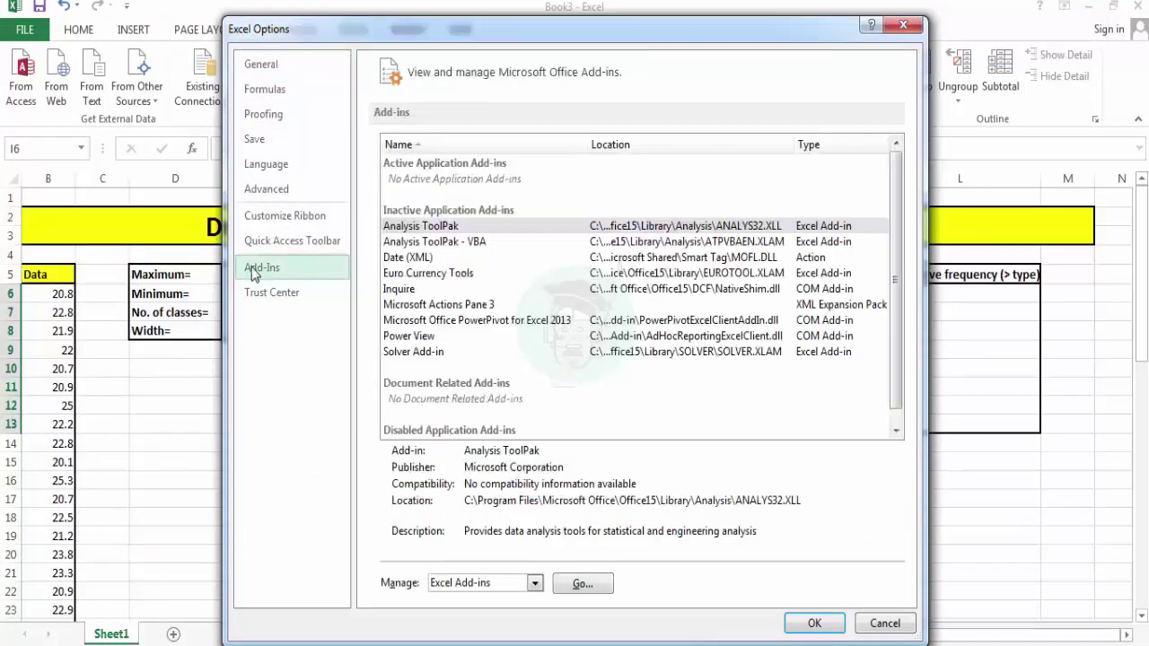
left_click(404, 230)
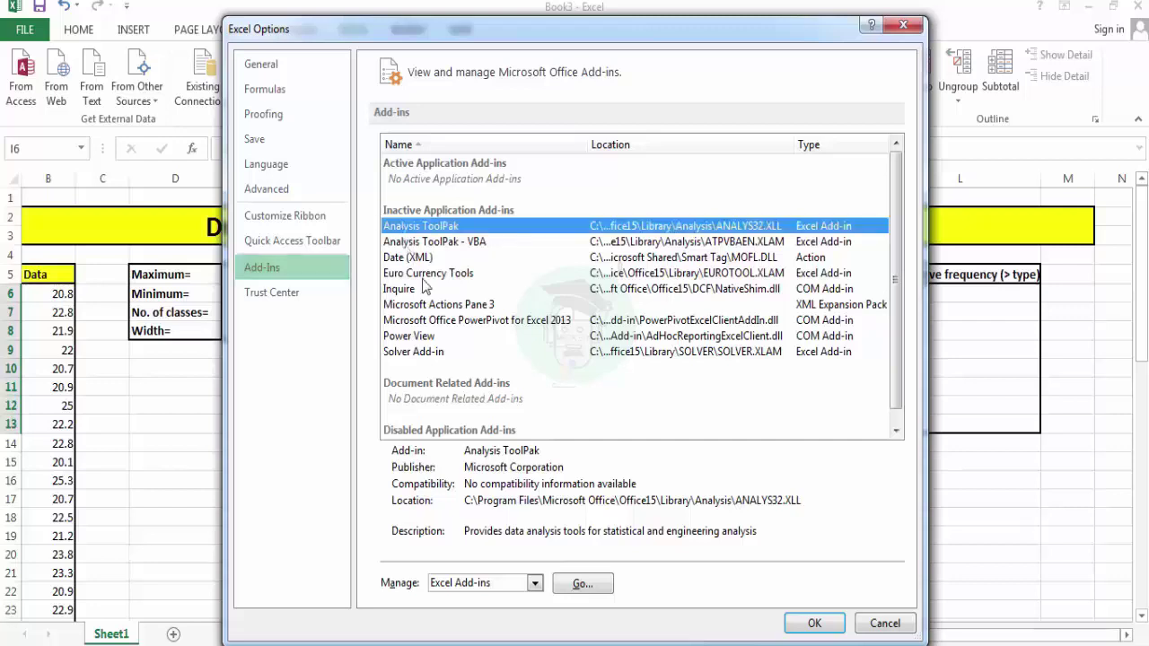
left_click(582, 584)
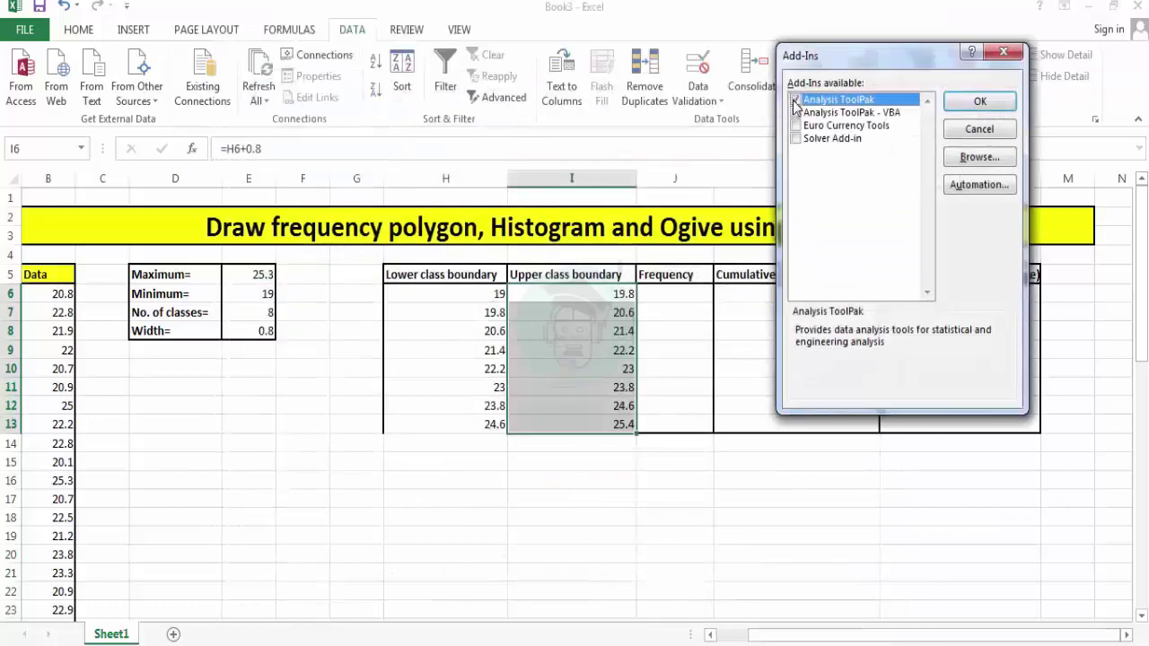
left_click(979, 103)
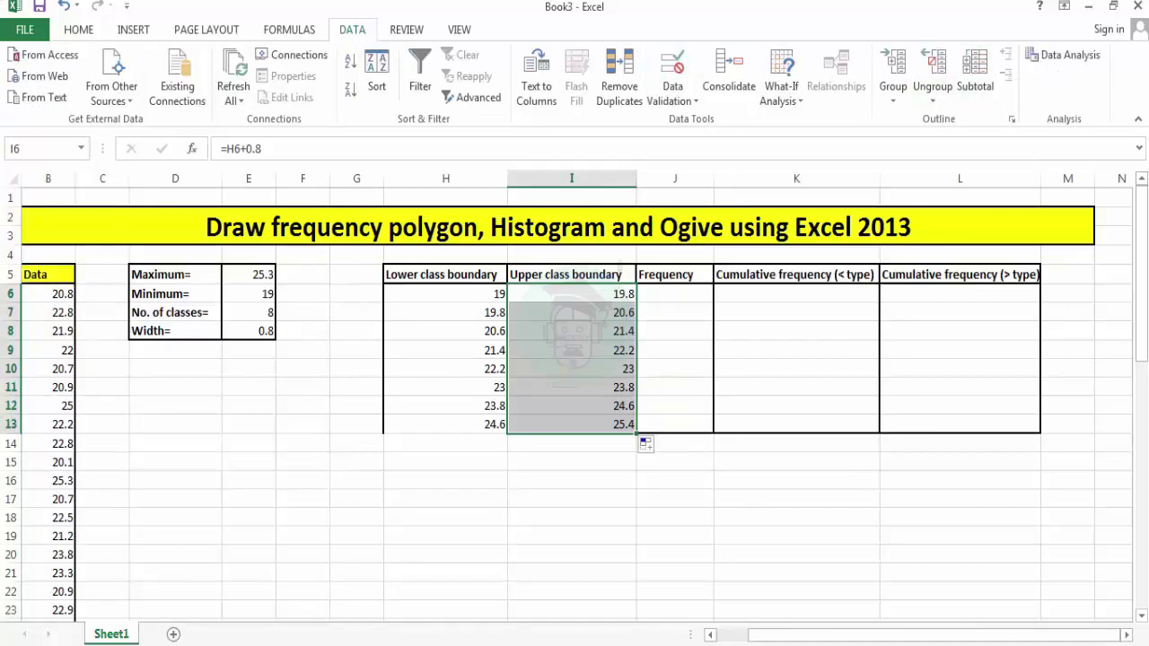
- Start a Histogram data analysis with B6:B55 as the input range and the upper class boundaries I6:I13 as the bin range
left_click(1065, 56)
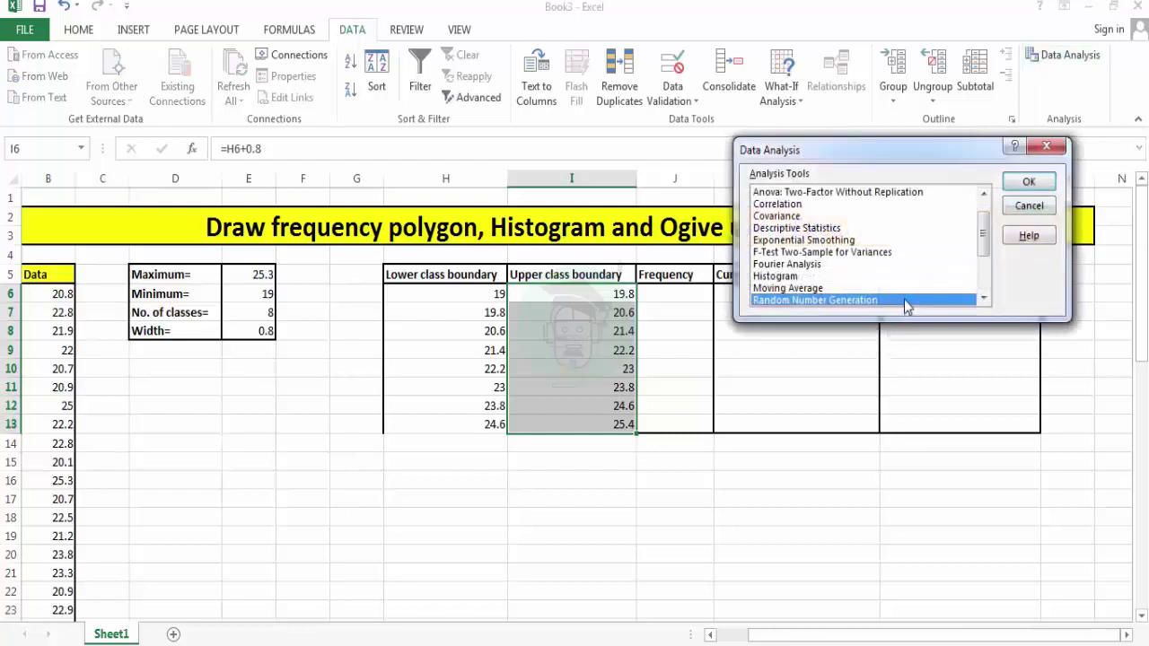
left_click(775, 277)
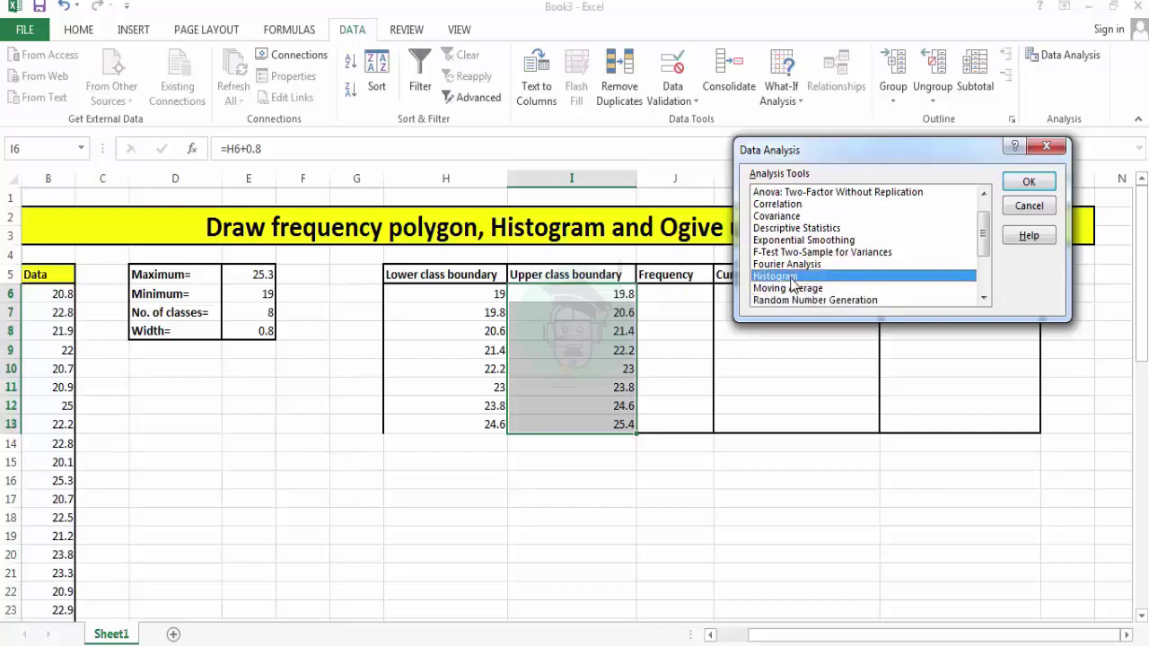
left_click(1029, 184)
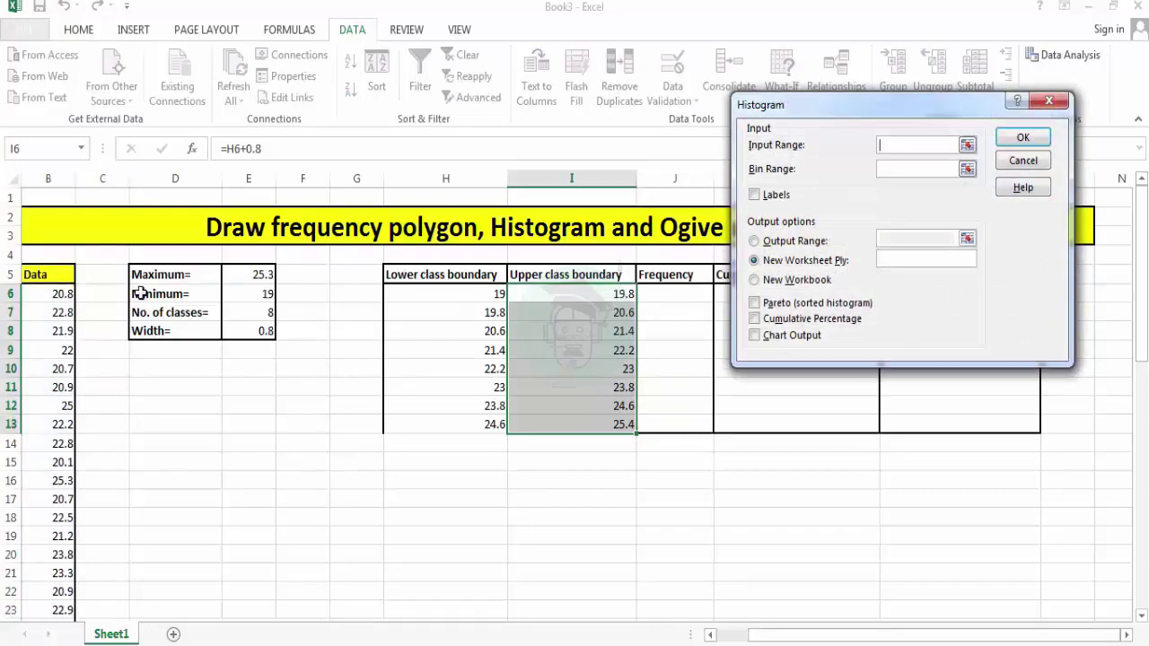
left_click_drag(59, 294, 36, 583)
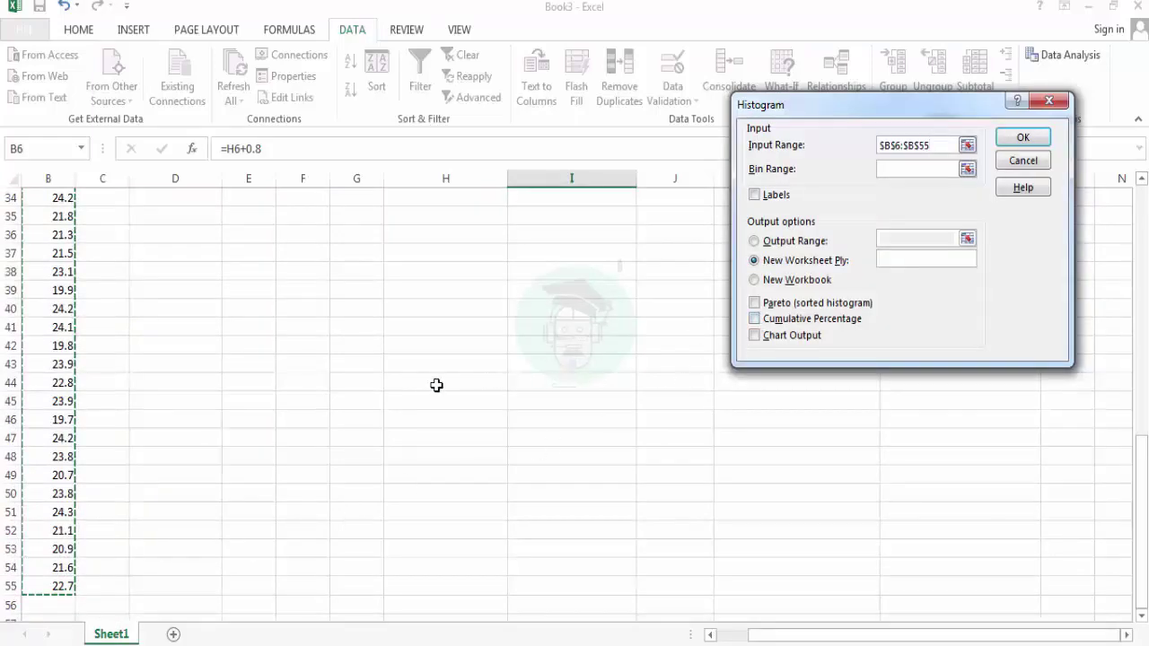
scroll(429, 386, "up", 11)
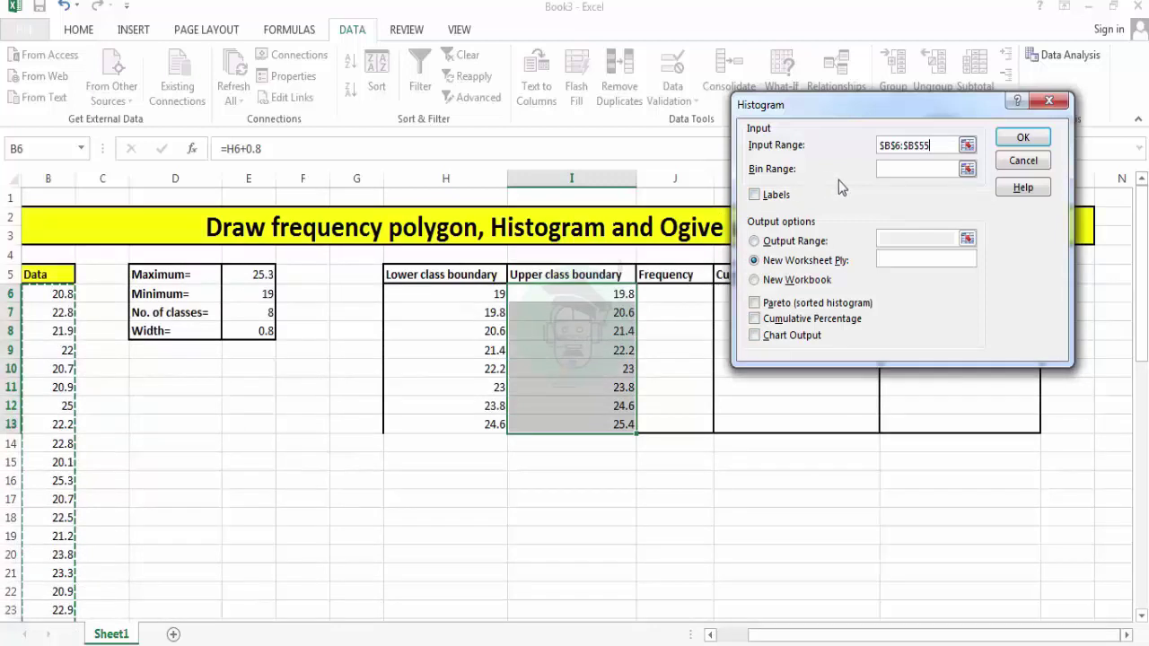
left_click(885, 174)
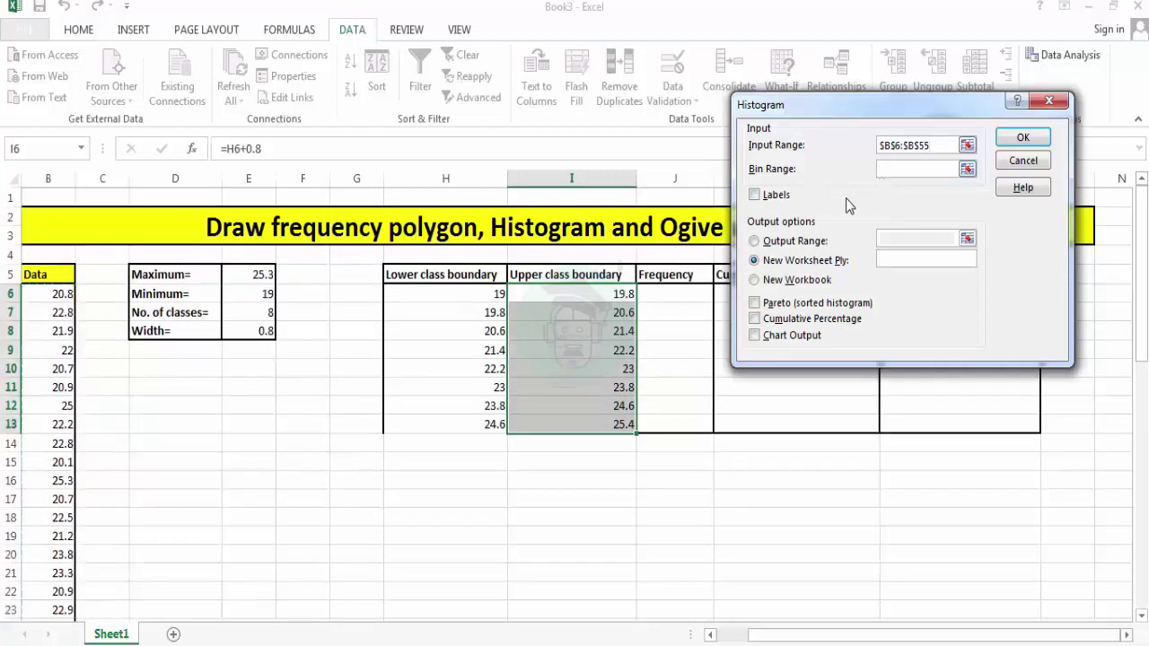
left_click(584, 296)
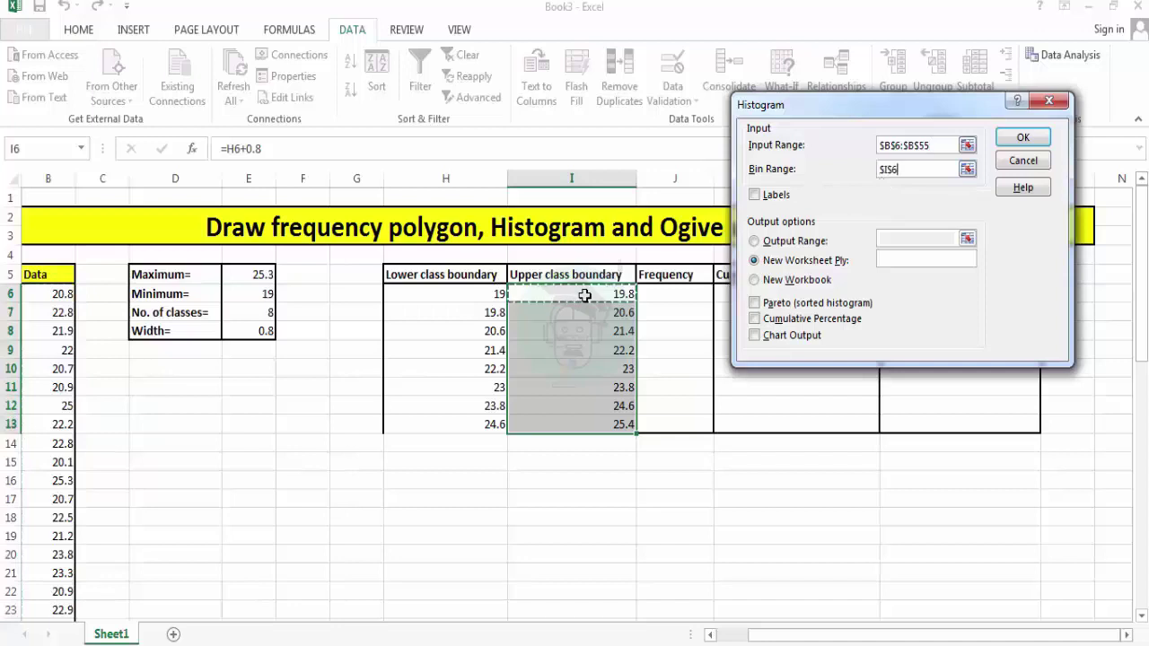
left_click_drag(585, 295, 589, 418)
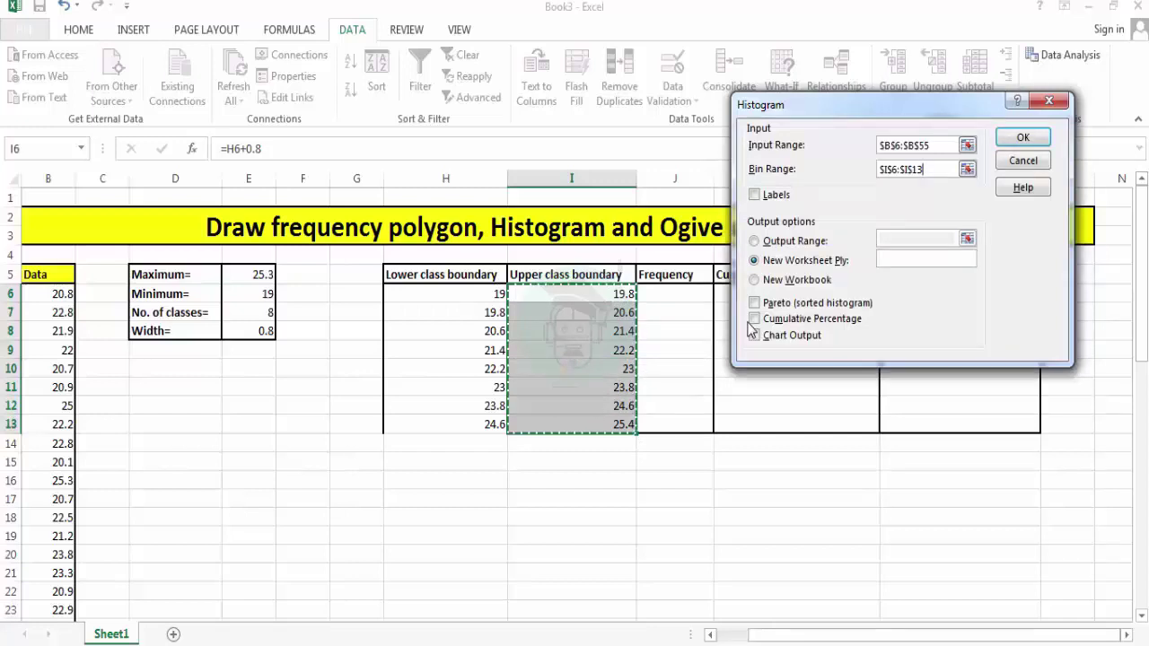
- Set the histogram's output range to cell I17 on the current sheet and generate the frequency table
left_click(754, 242)
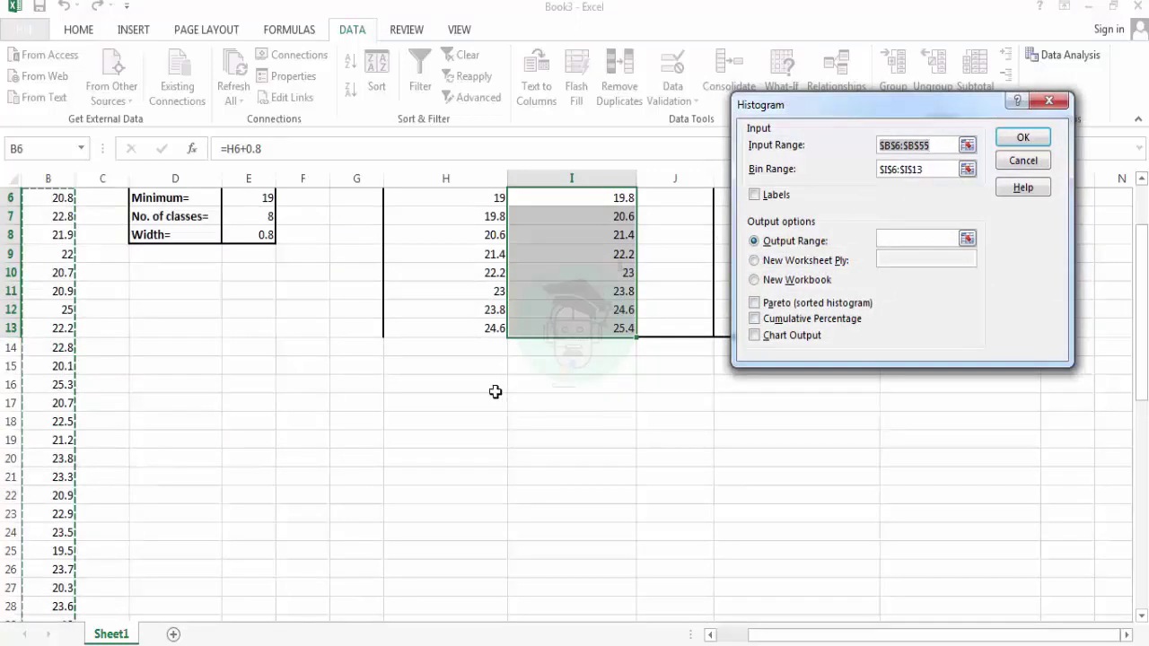
left_click(891, 240)
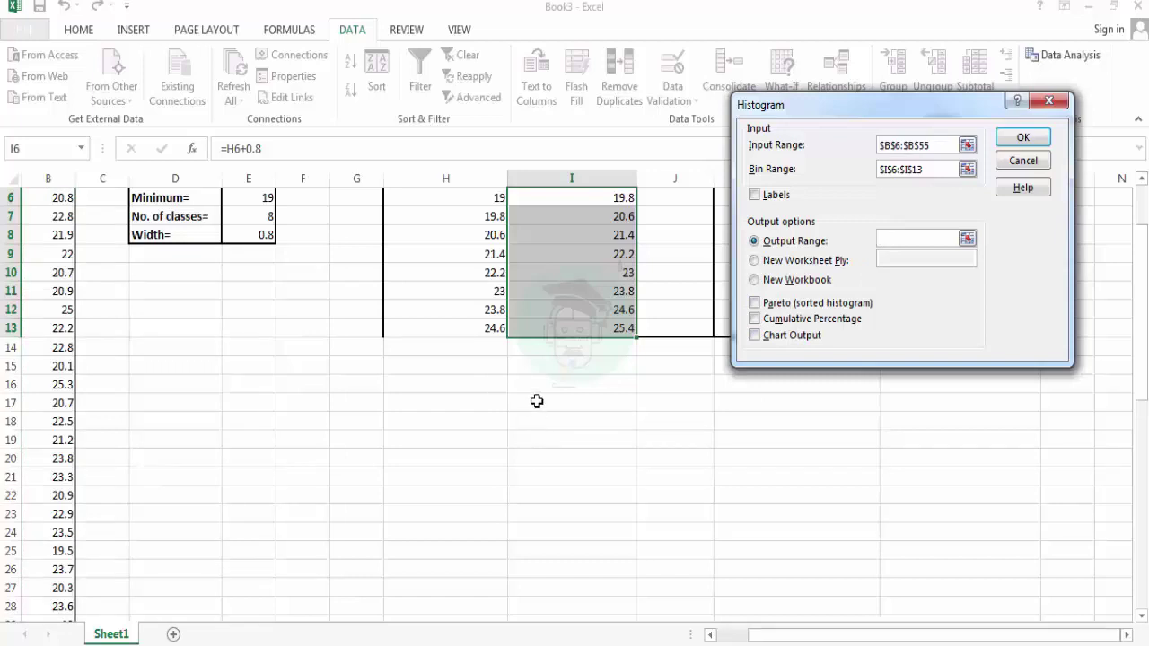
left_click(537, 401)
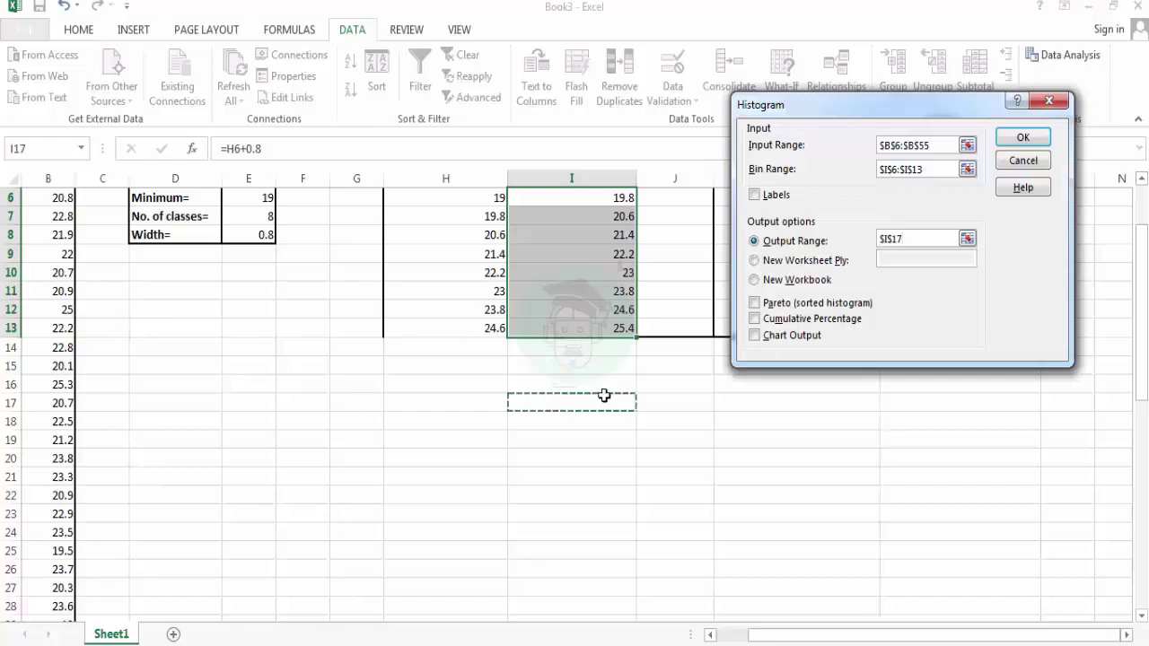
left_click(1023, 139)
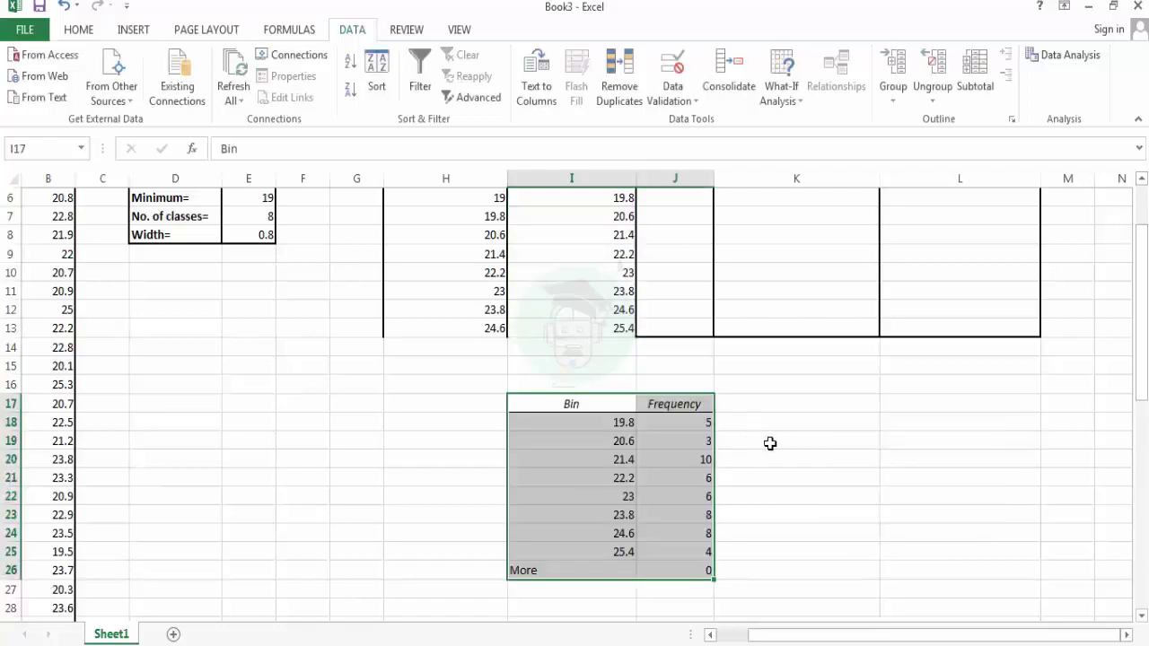
scroll(770, 443, "up", 2)
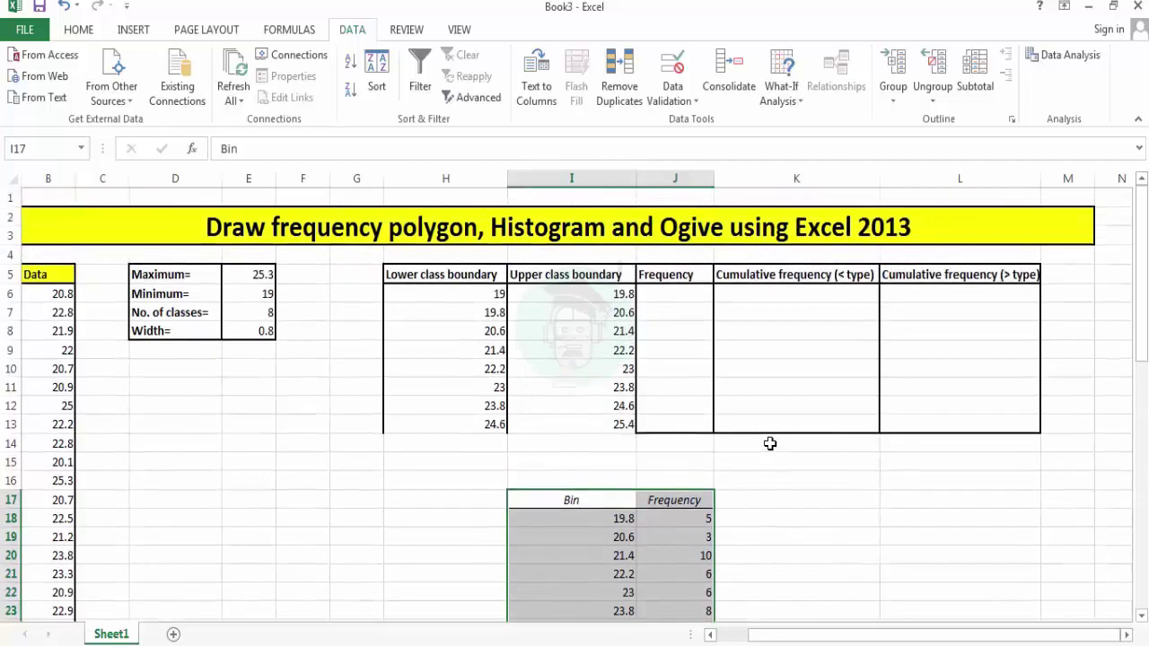
left_click_drag(697, 517, 674, 573)
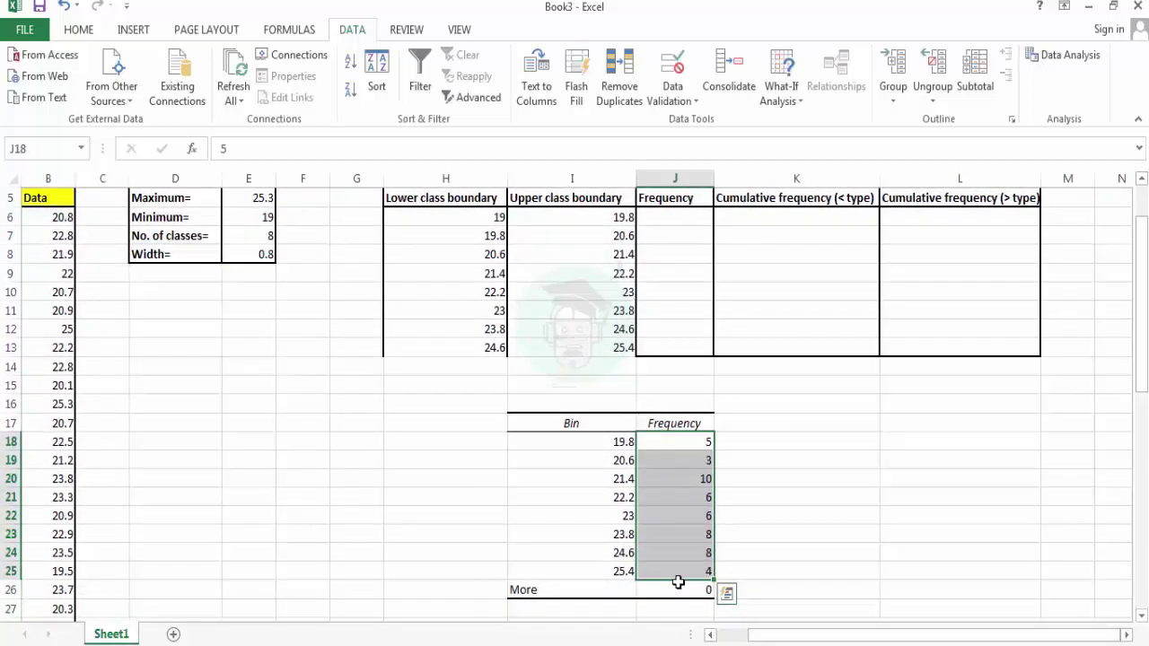
key("ctrl+q")
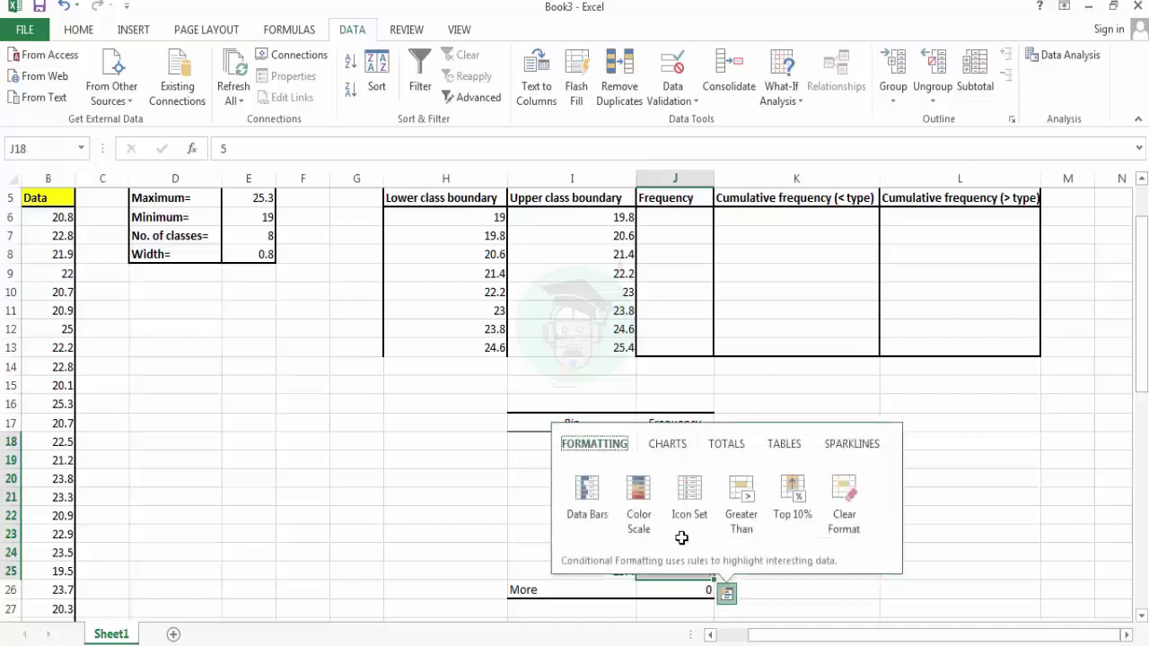
left_click(972, 532)
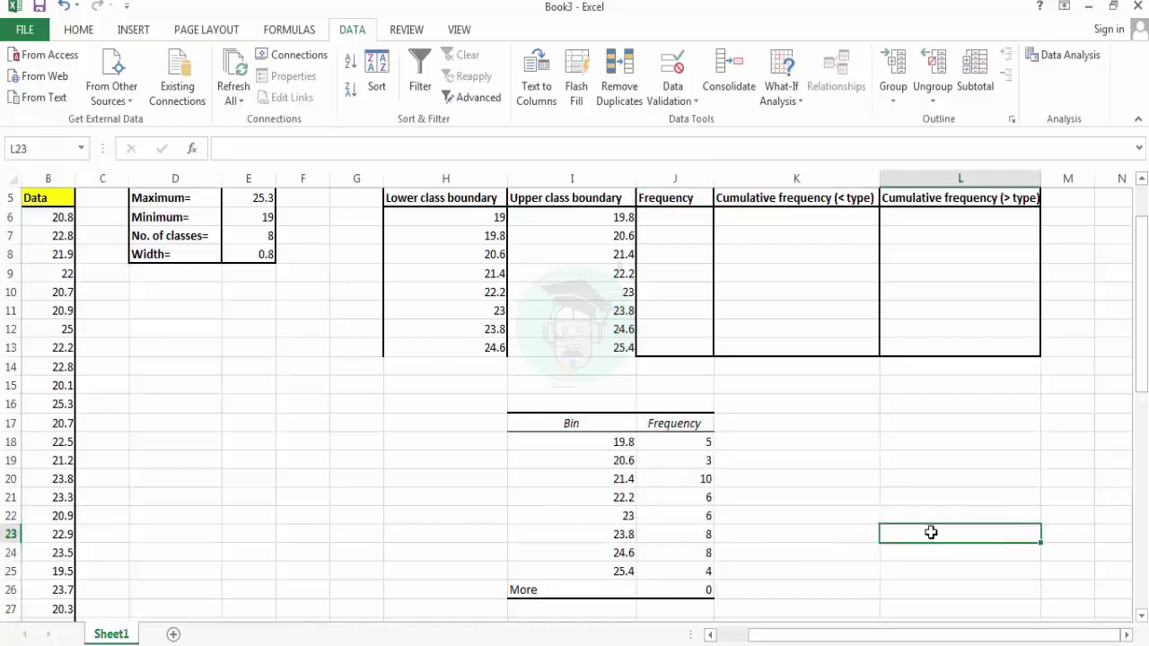
- Copy the histogram output frequencies from J18:J25 into J6:J13 of the frequency distribution table
left_click_drag(661, 443, 662, 567)
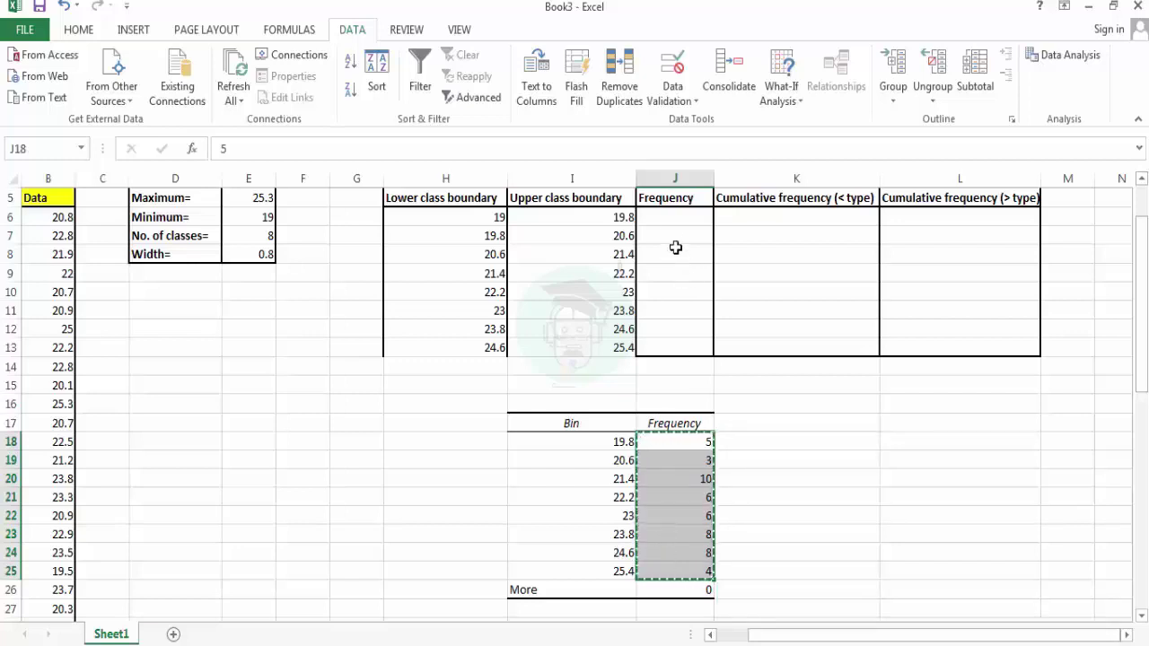
left_click_drag(666, 219, 662, 339)
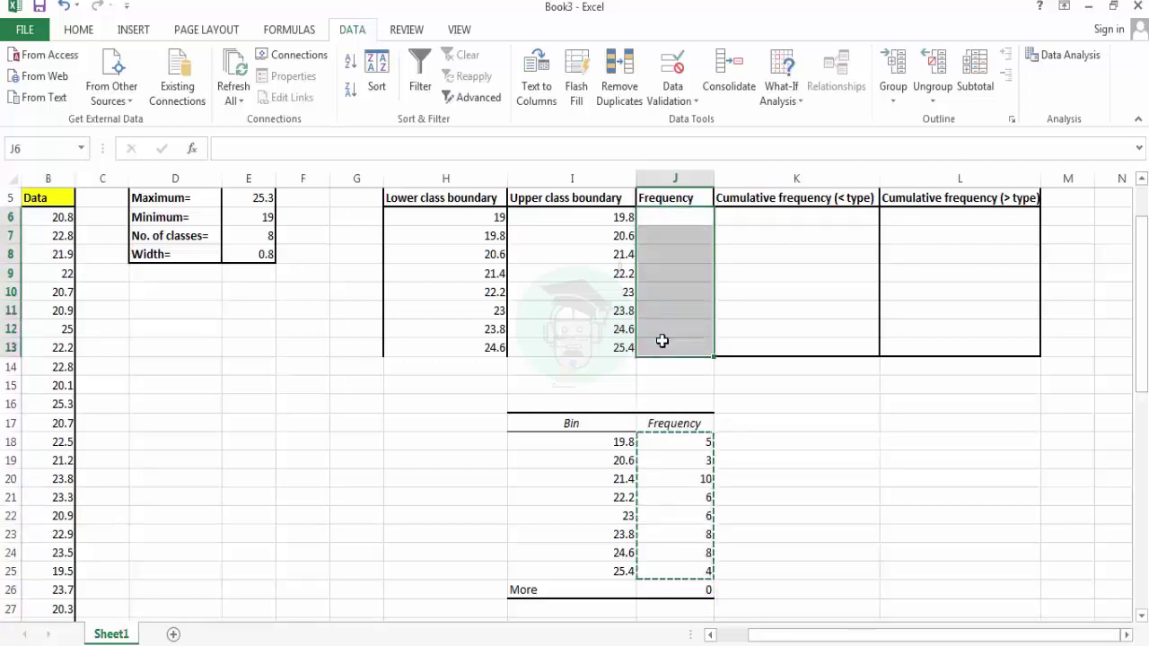
key("ctrl+v")
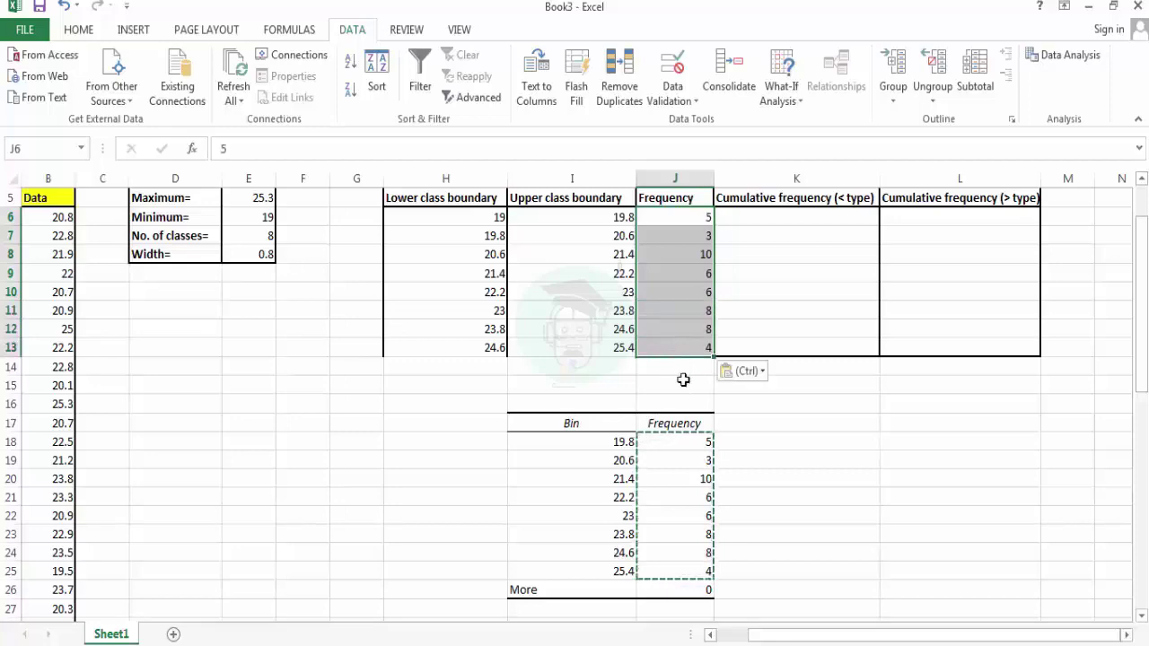
left_click(777, 441)
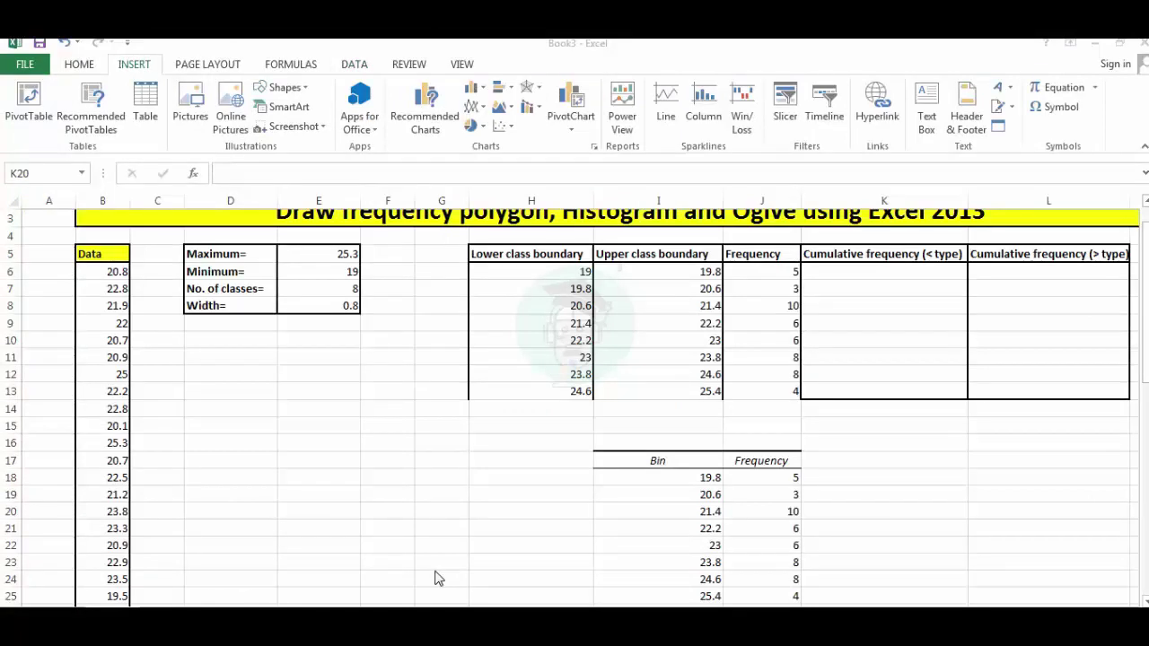
- Enter the column heading Class boundary in cell E16
left_click(303, 443)
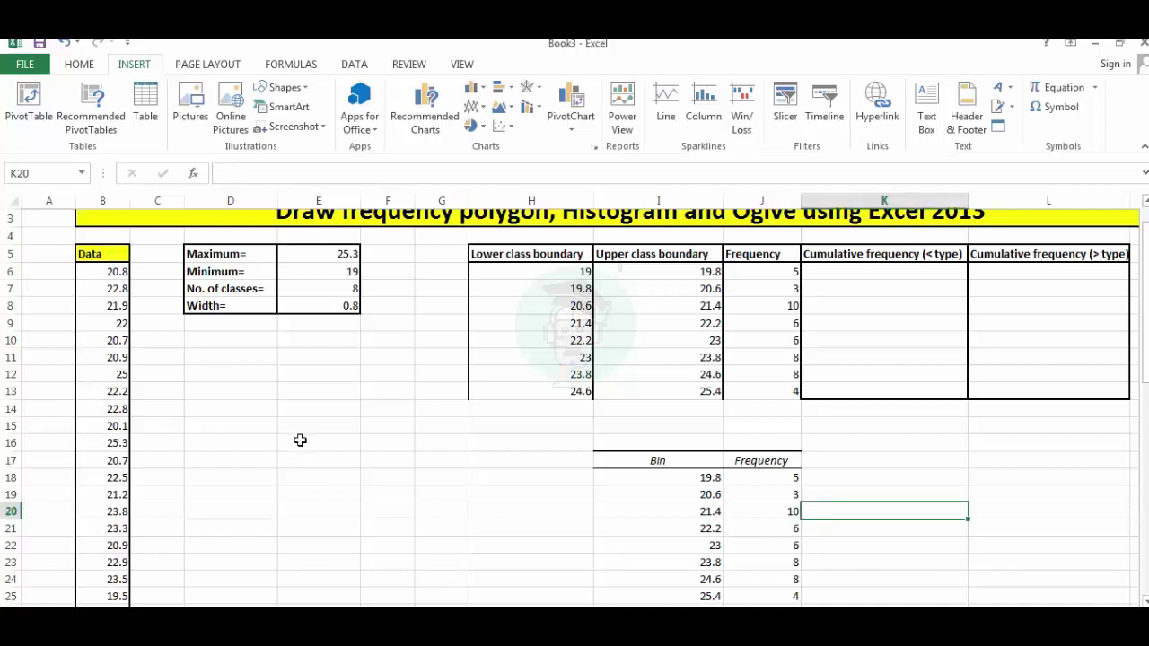
left_click(300, 440)
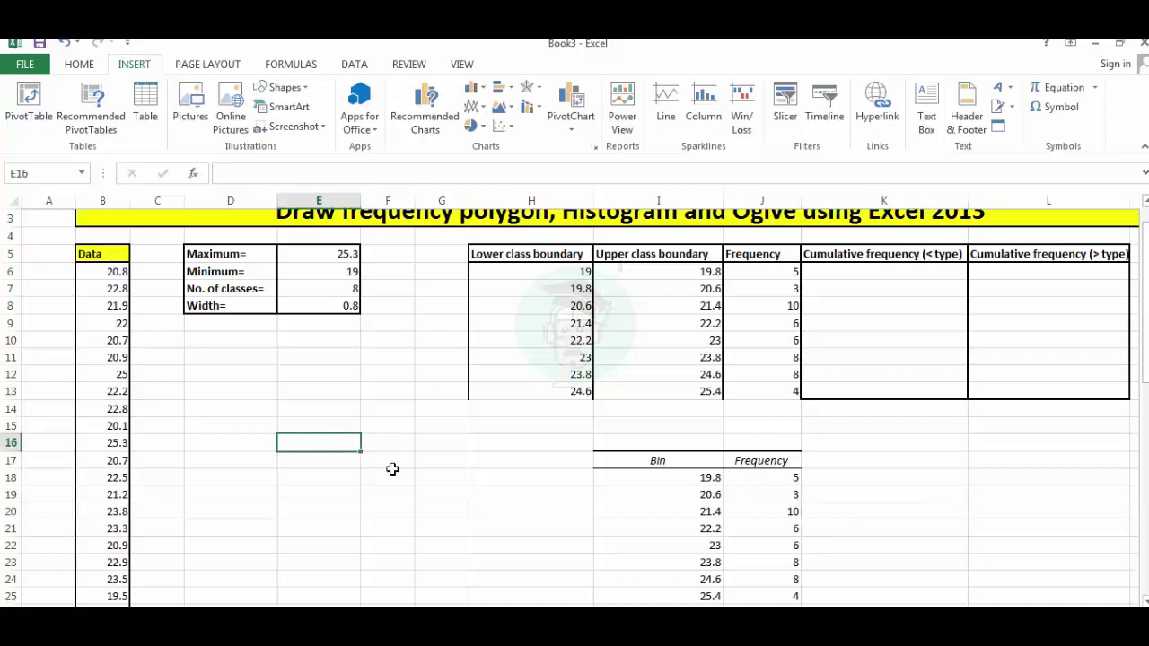
type("Cla")
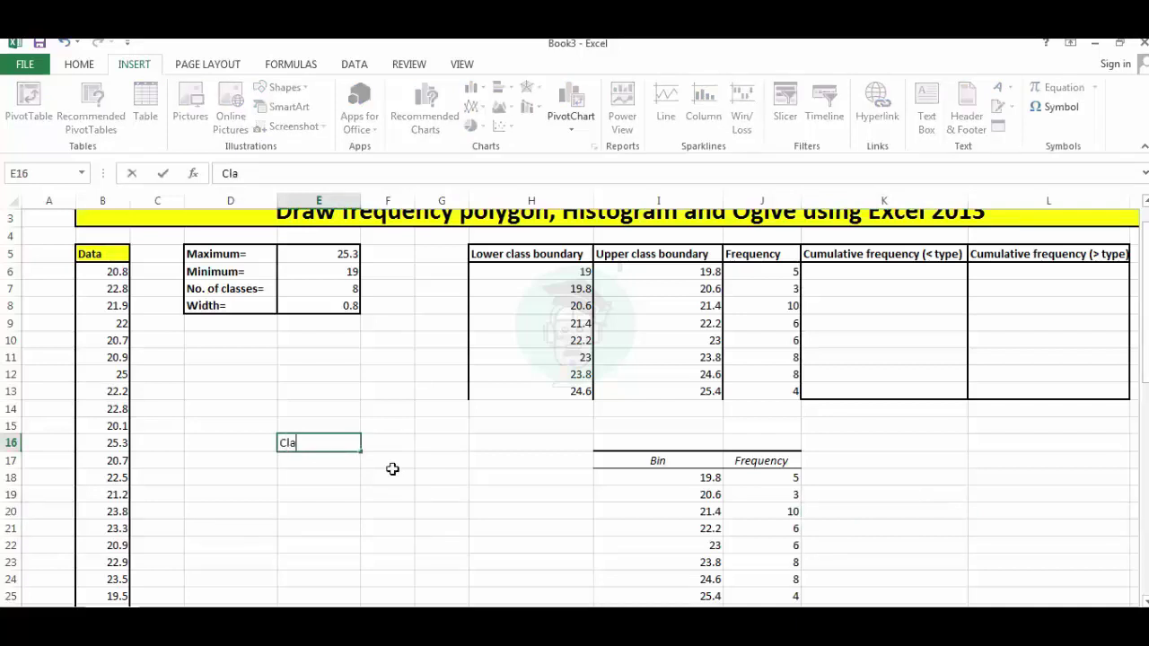
type("ss bound")
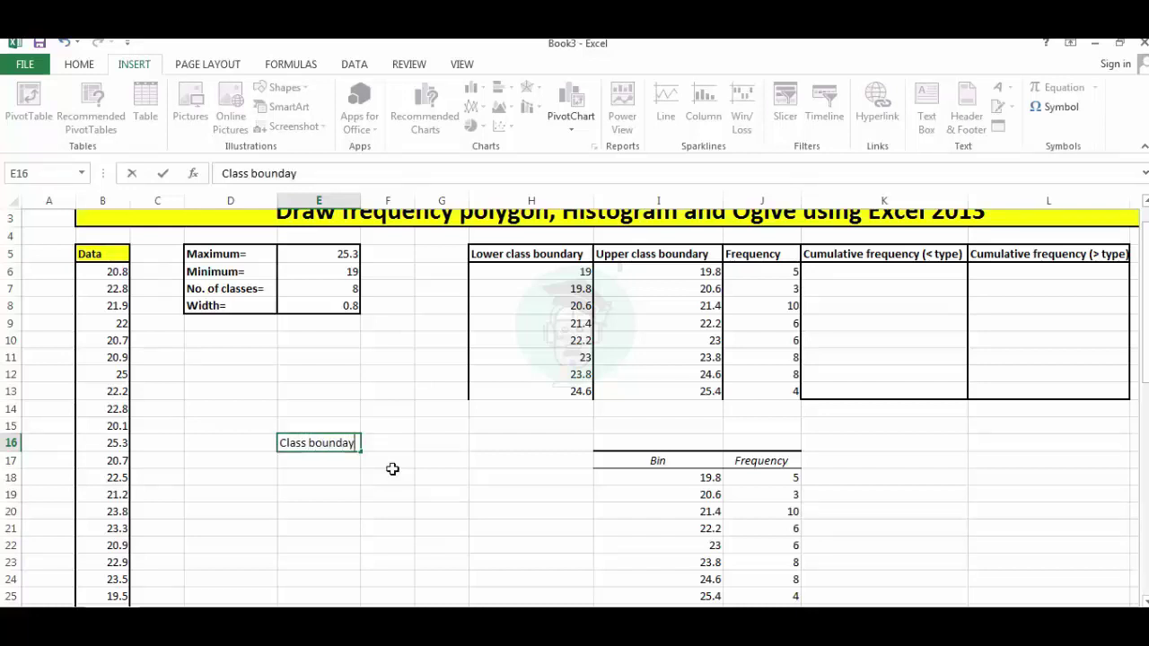
type("ary")
key("Return")
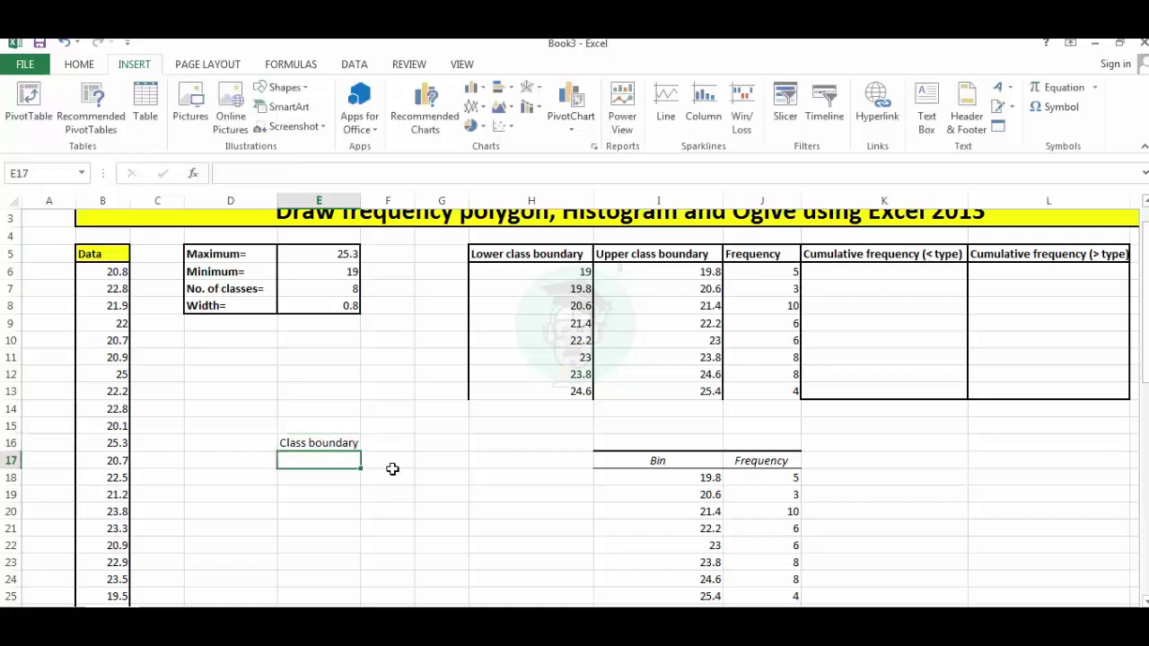
- Leave E17 blank and enter the class intervals 19-19.8, 19.8-20.6, 20.6-21.4 and 21.4-22.2 in E18:E21
key("Down")
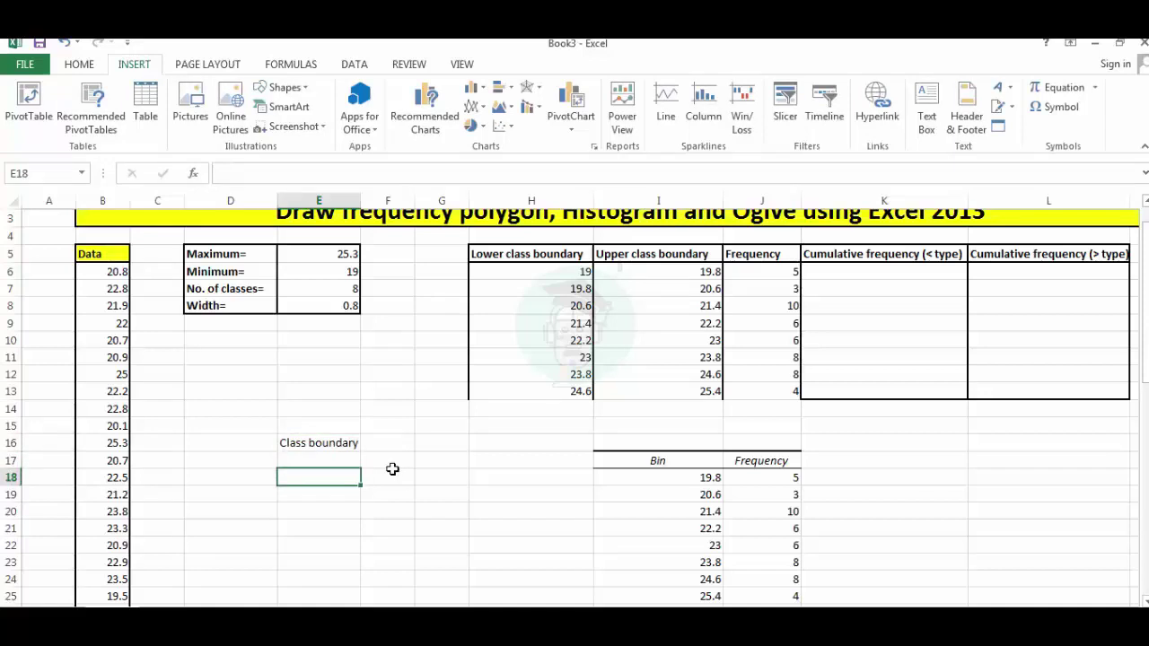
type("19-19.8")
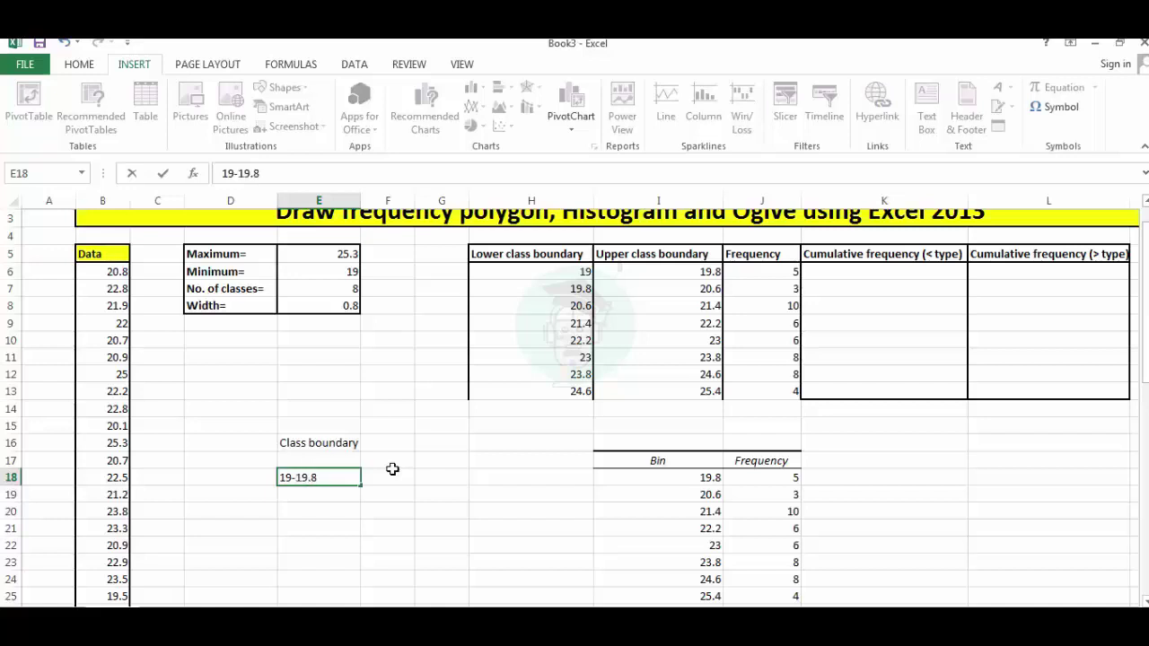
key("Return")
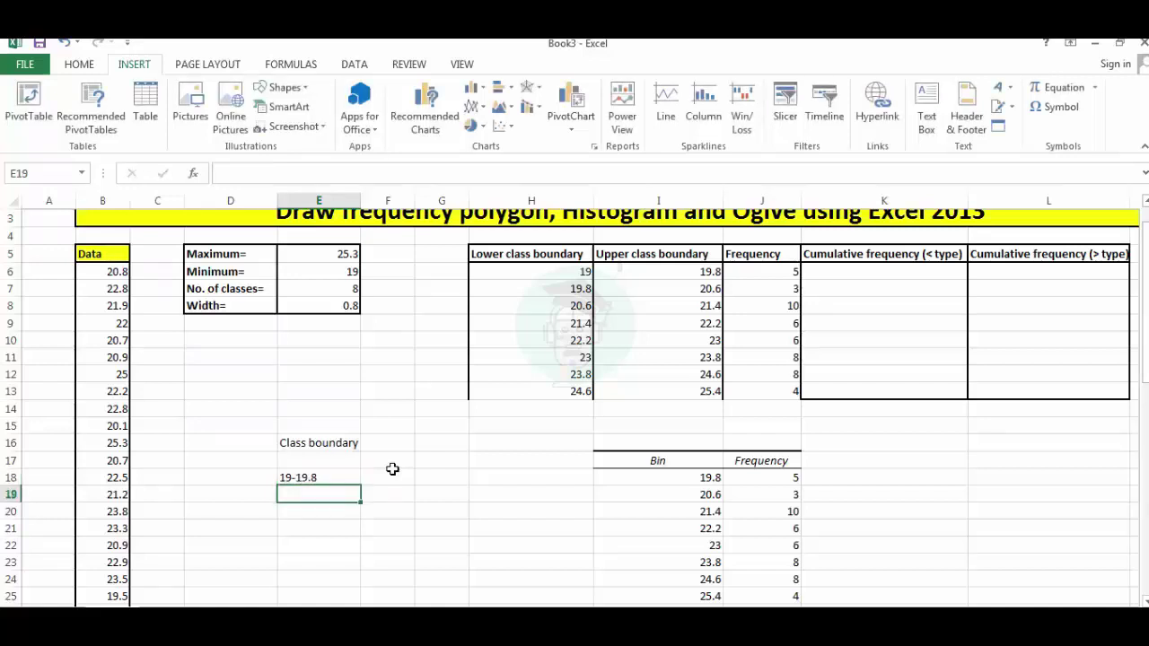
type("19.8-20.6")
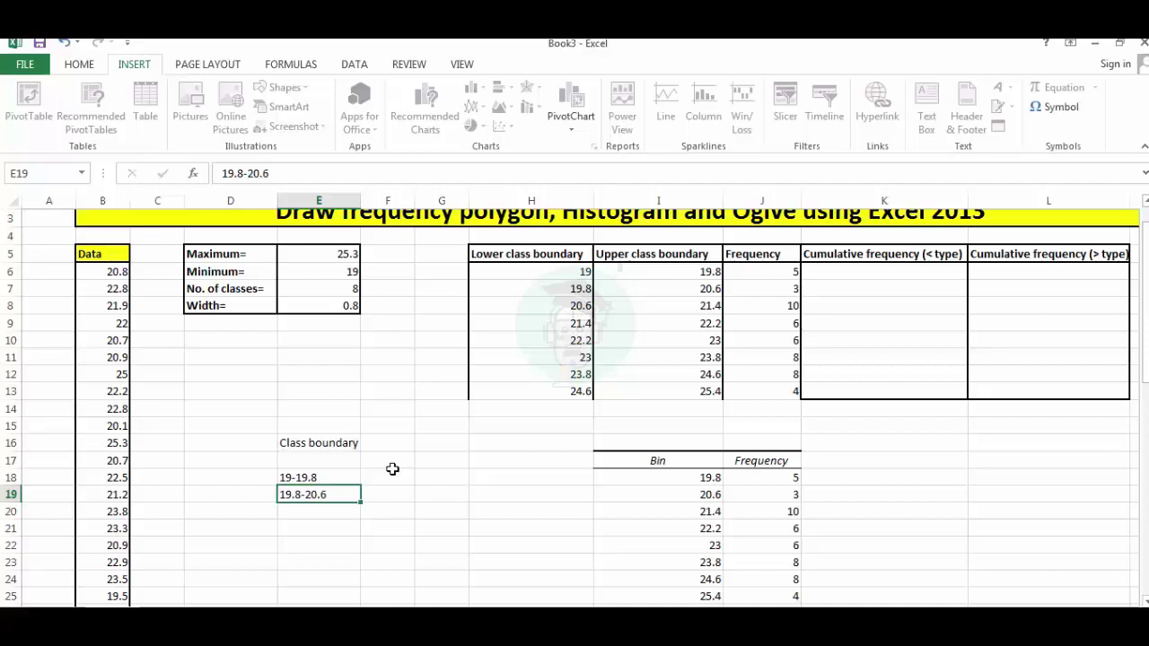
key("Return")
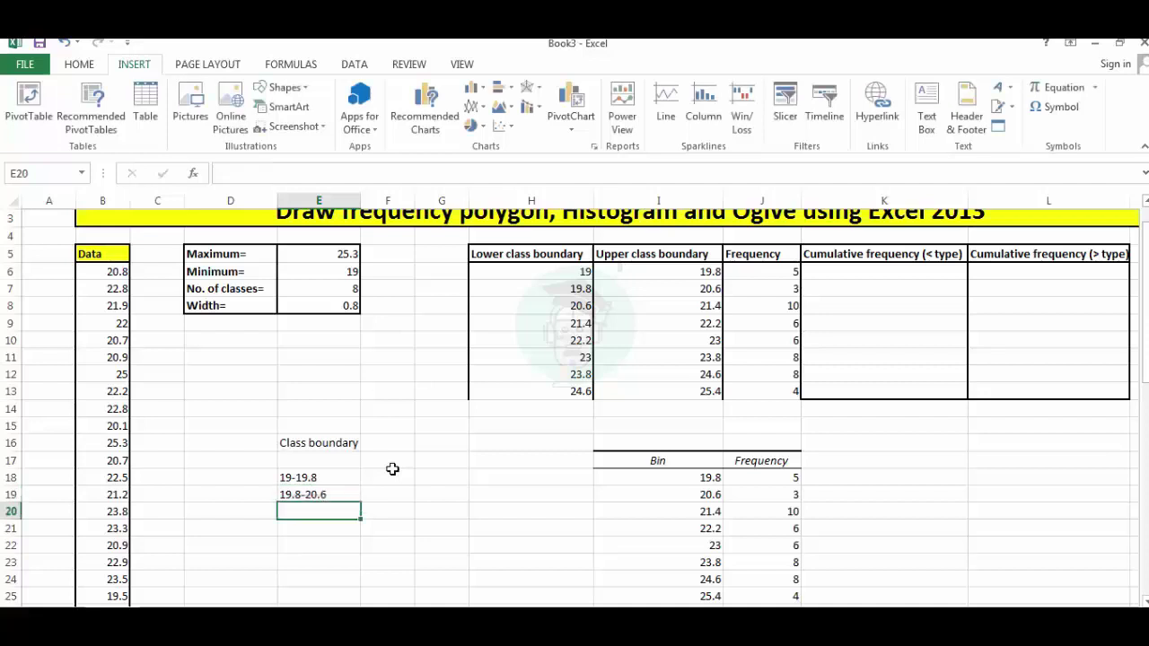
type("20")
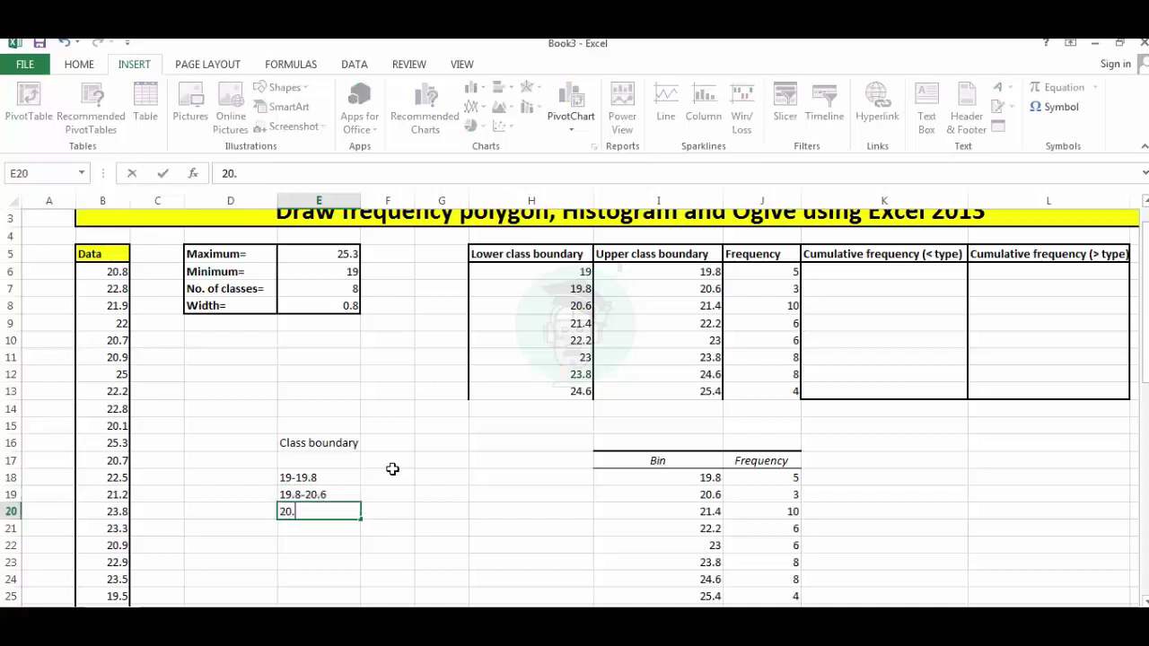
type(".6-21.4")
key("Return")
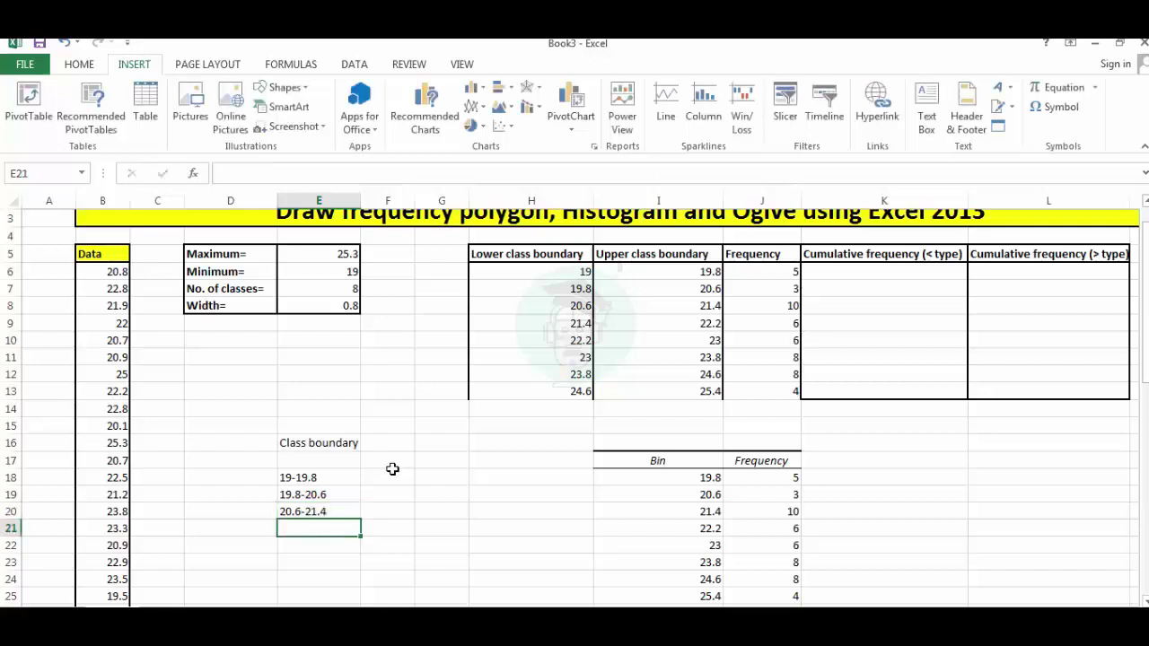
type("21.4")
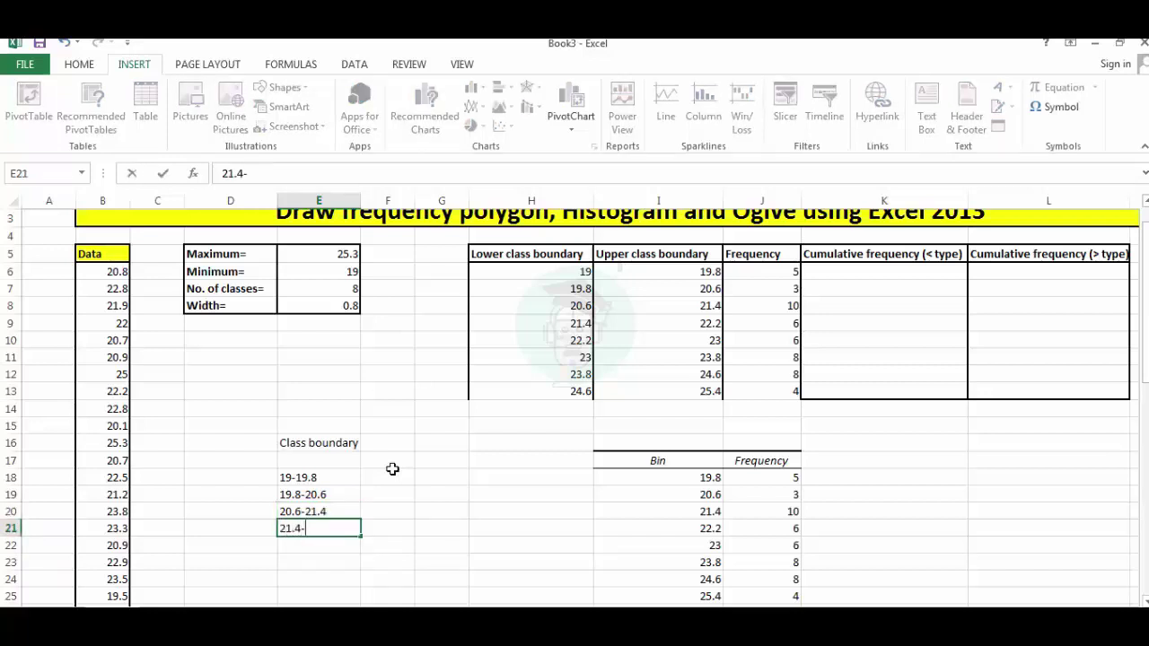
type("-22.2")
key("Return")
- Enter the remaining class intervals 22.2-23, 23-23.8, 23.8-24.6 and 24.6-25.4 in E22:E25
type("22.2")
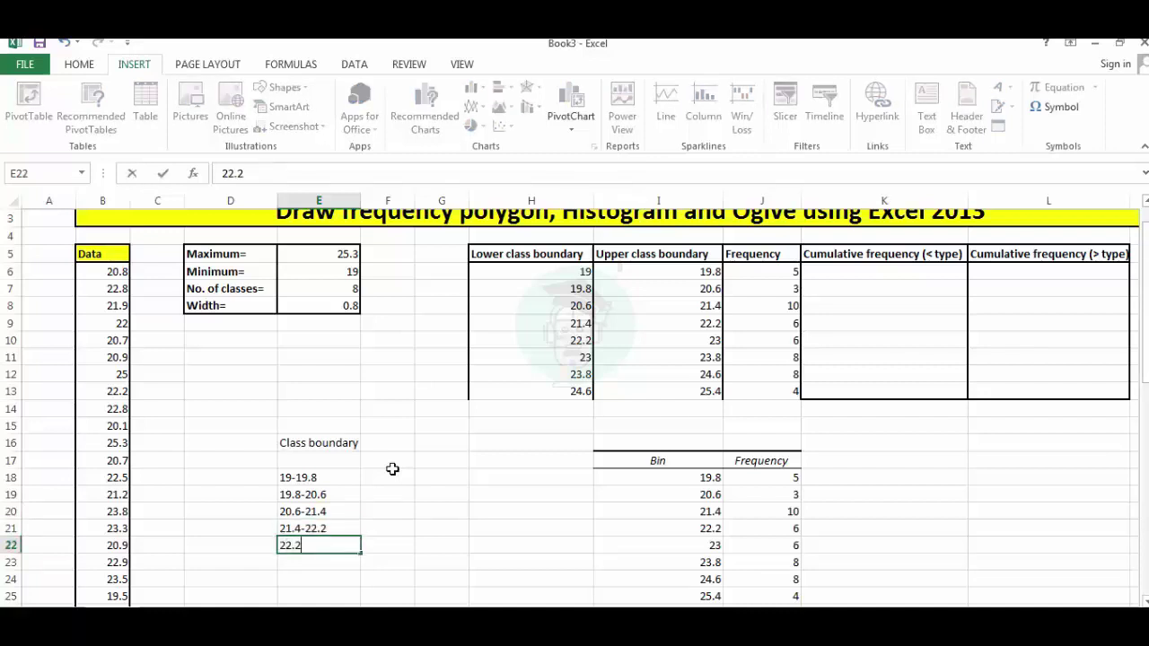
type("-23")
key("Return")
type("23")
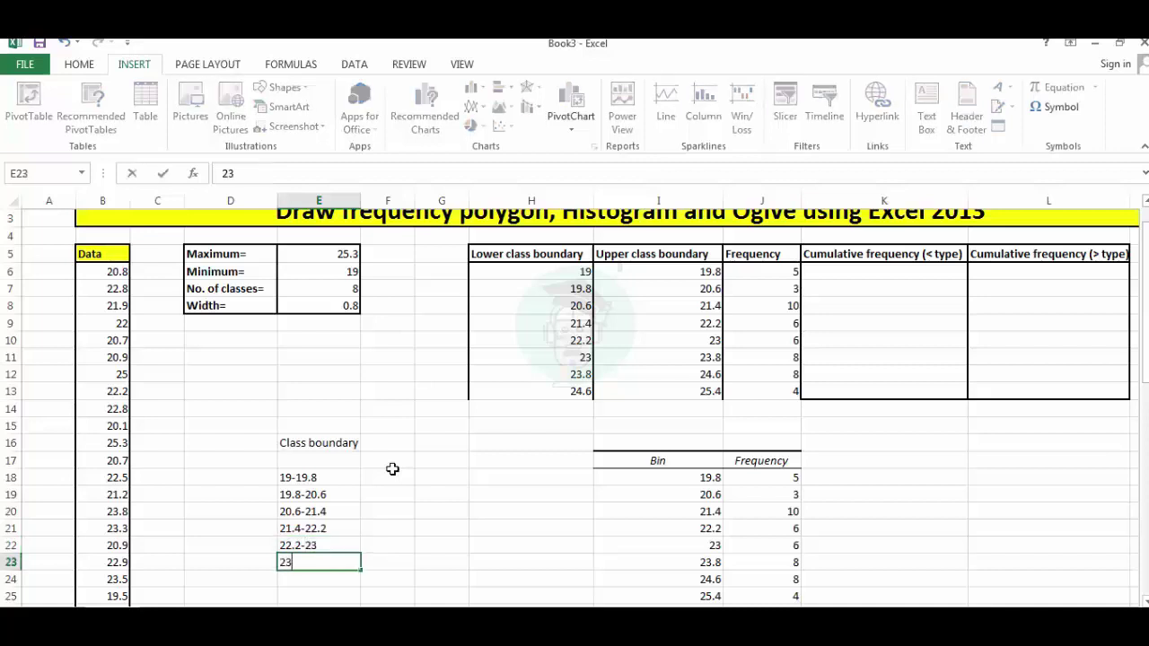
type("-23.8")
key("Return")
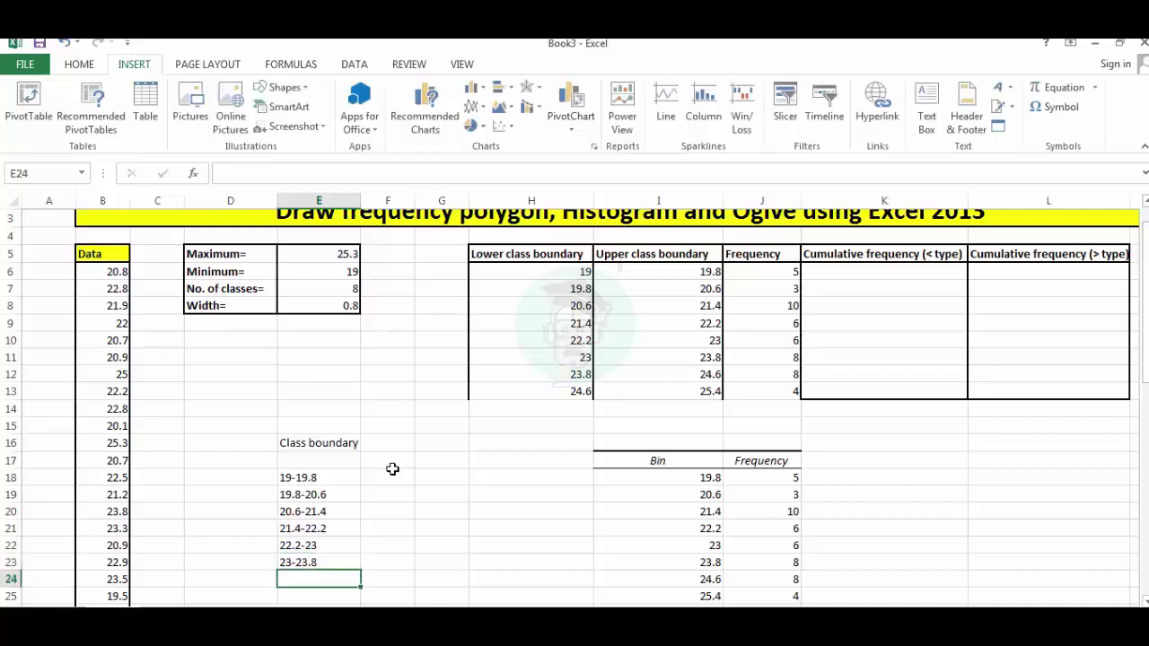
type("23.8")
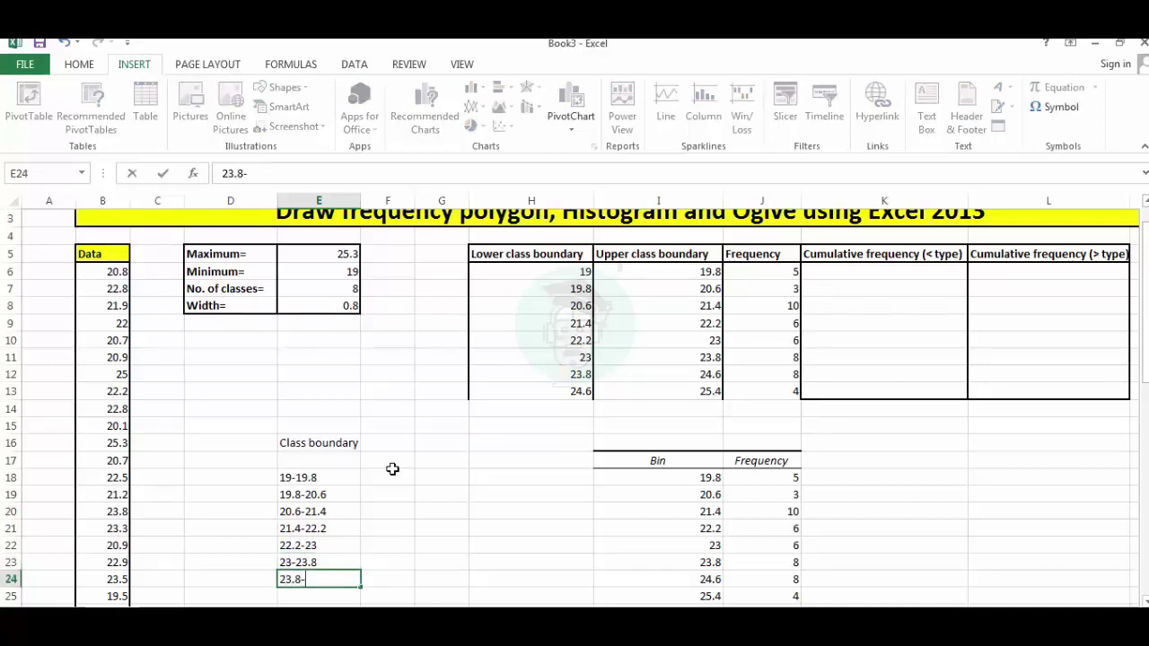
type("-24.6")
key("Return")
type("24")
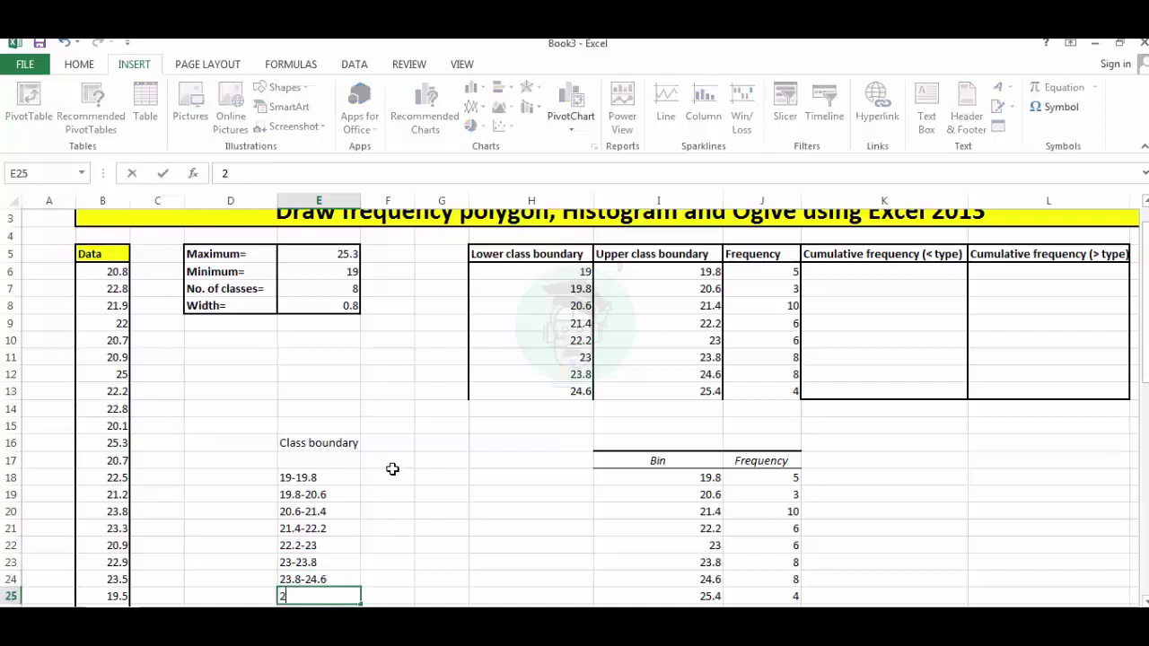
type(".6-25.4")
key("Return")
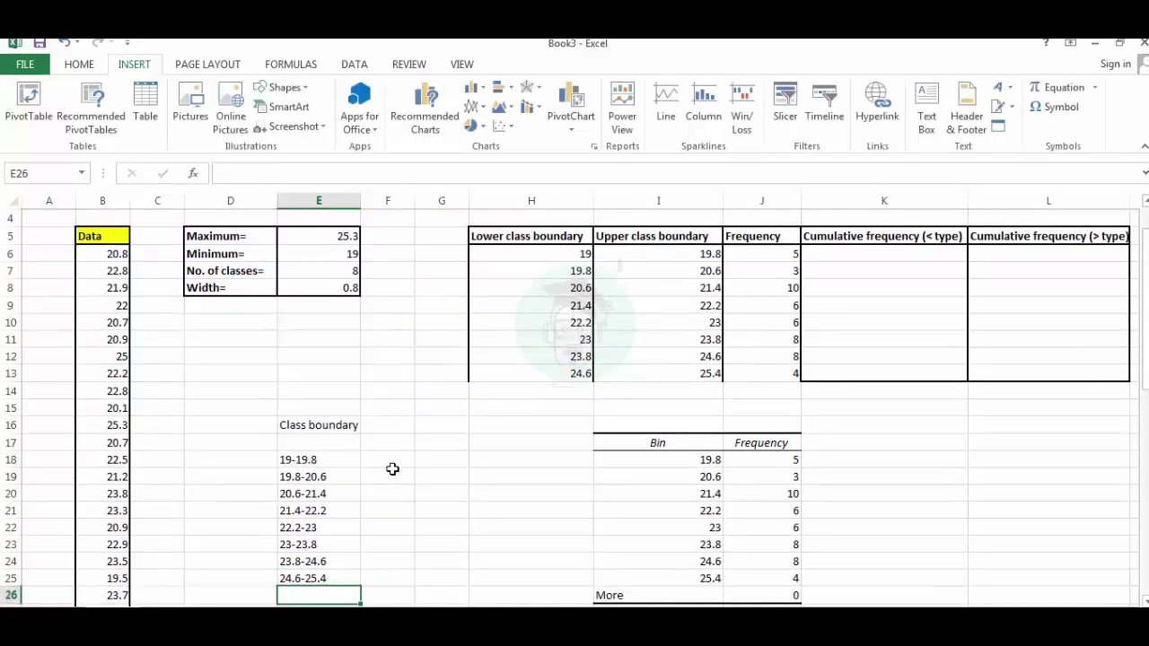
- Enter the column heading Frequency in F16, beside the Class boundary heading
key("Right")
key("Up")
key("Up")
key("Up")
key("Up")
key("Up")
key("Up")
key("Up")
key("Up")
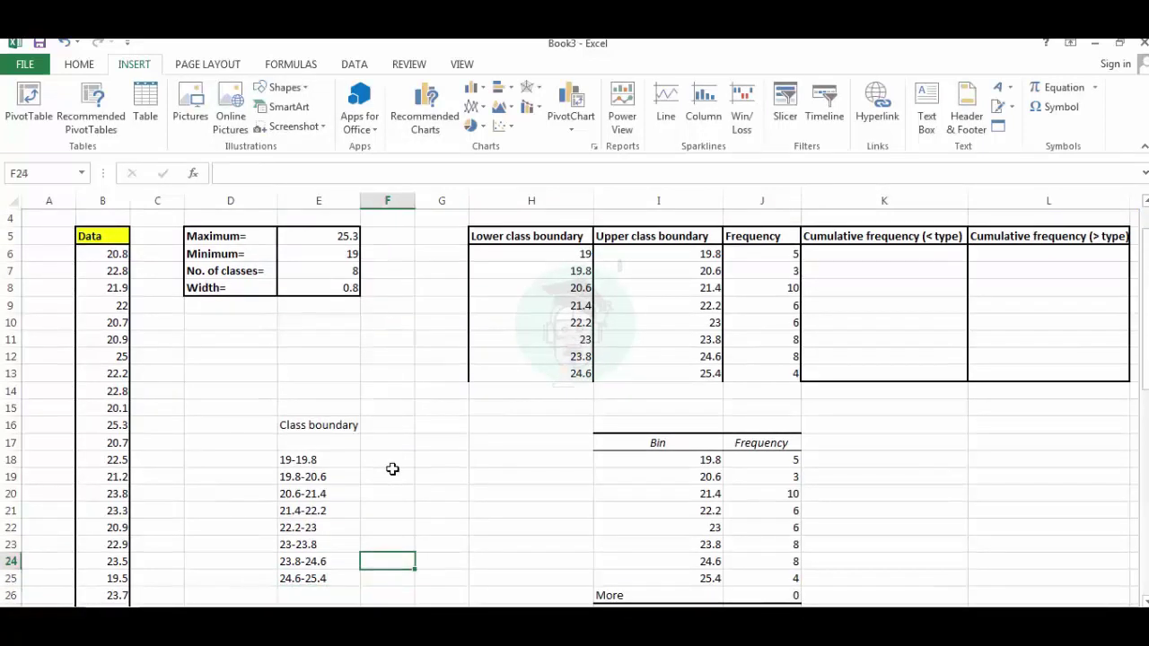
key("Up")
key("Up")
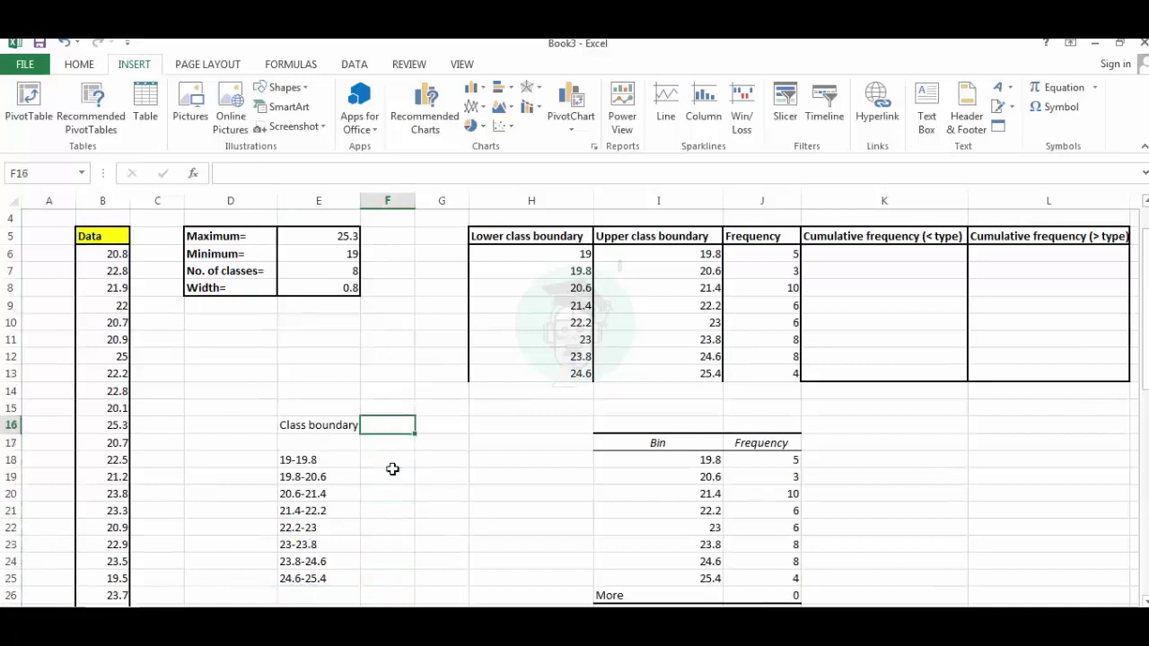
type("Fr")
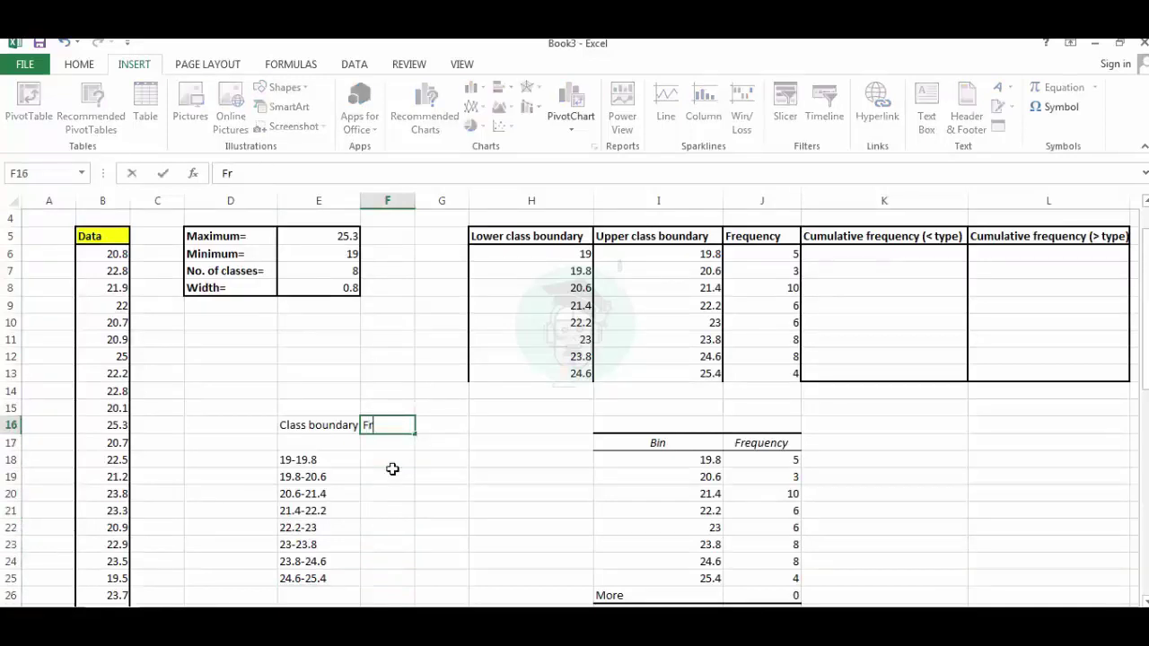
type("equency")
key("Return")
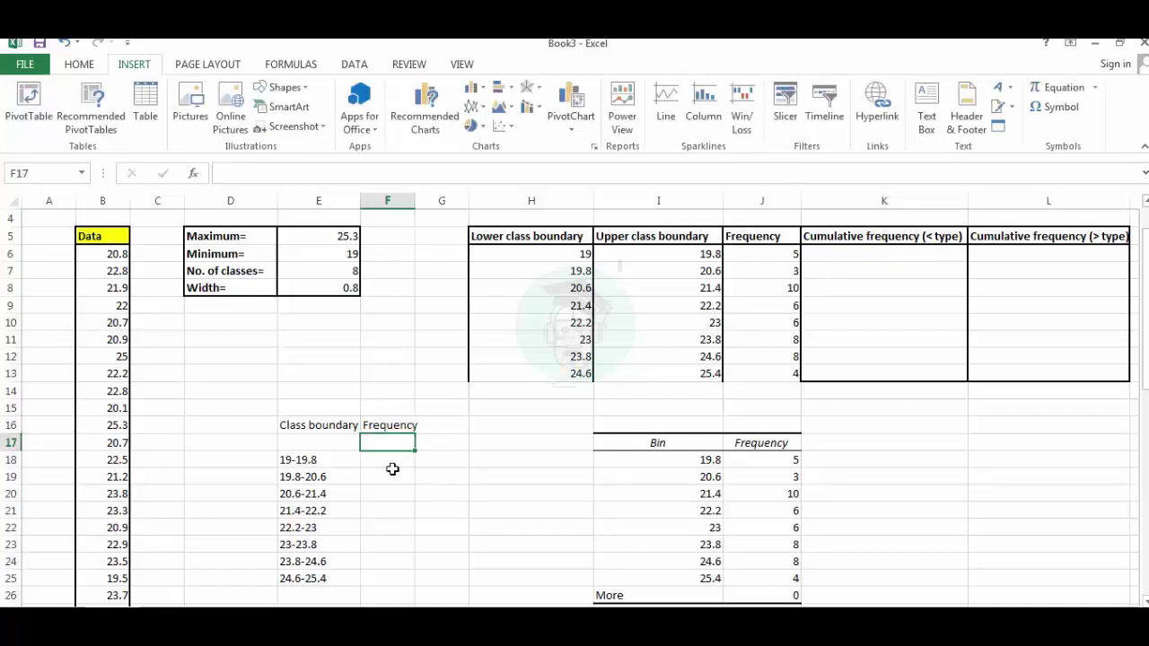
- Enter the frequencies 0, 5, 3 and 10 in F17:F20, with the 0 in the row above the first class
type("0")
key("Return")
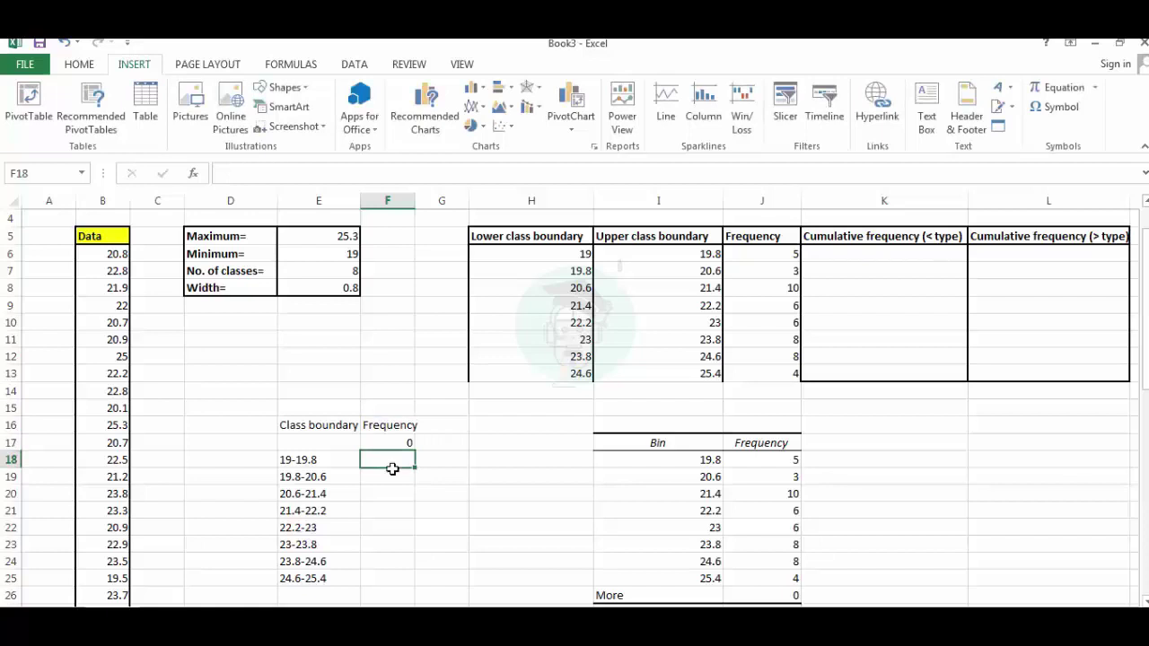
type("5")
key("Return")
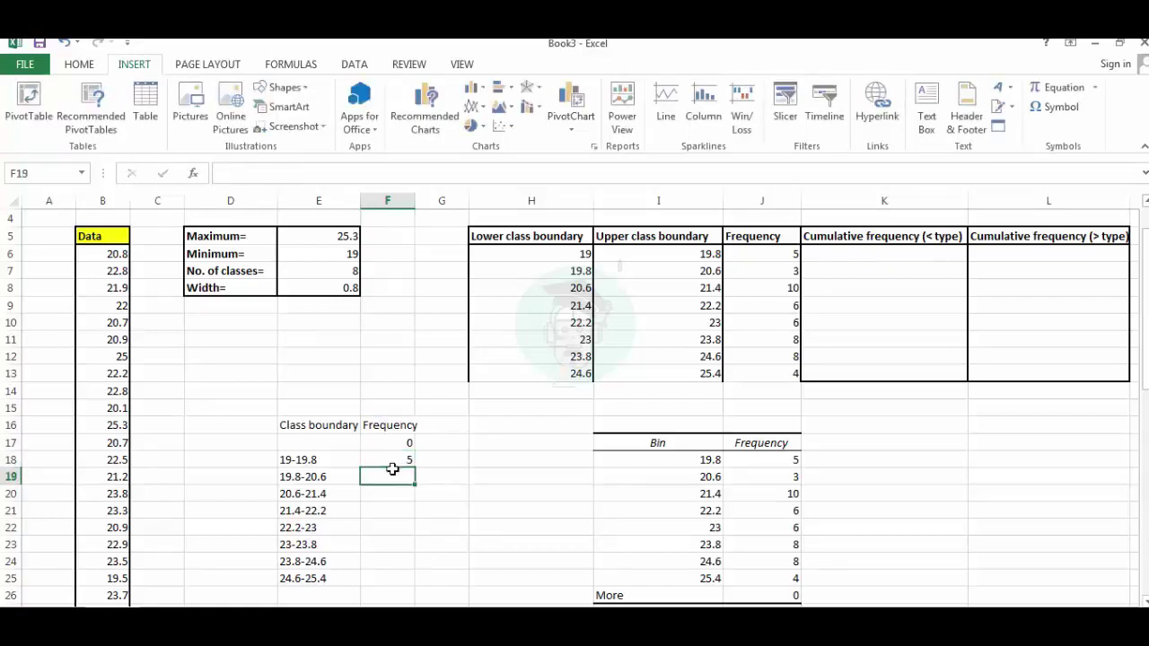
type("3")
key("Return")
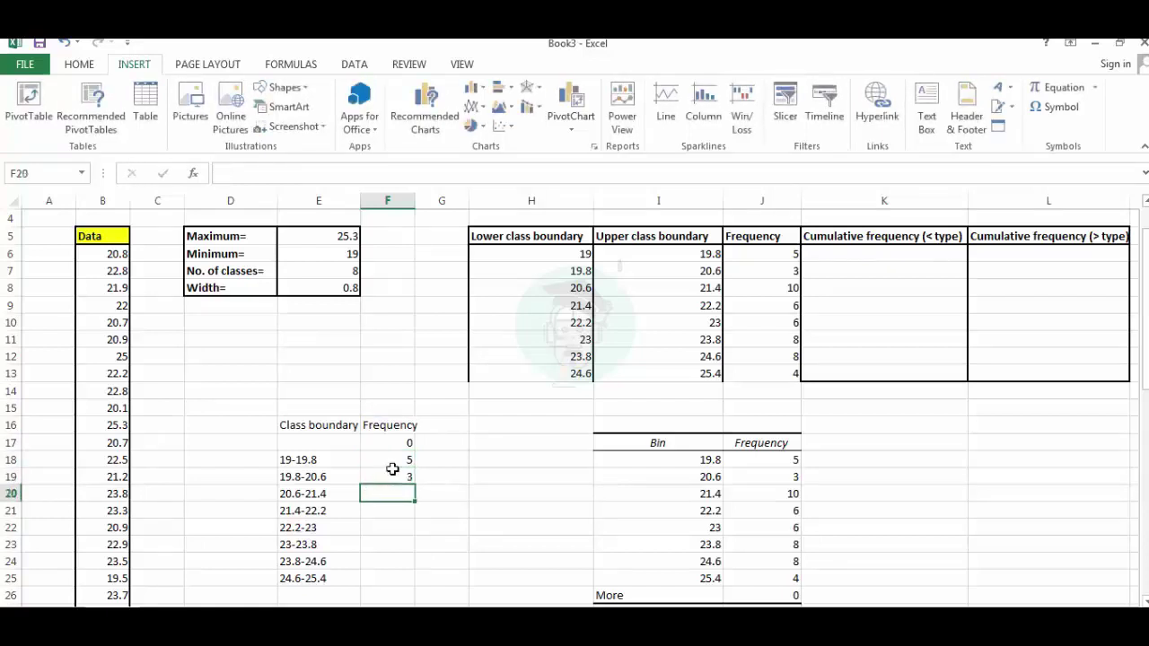
type("10")
key("Return")
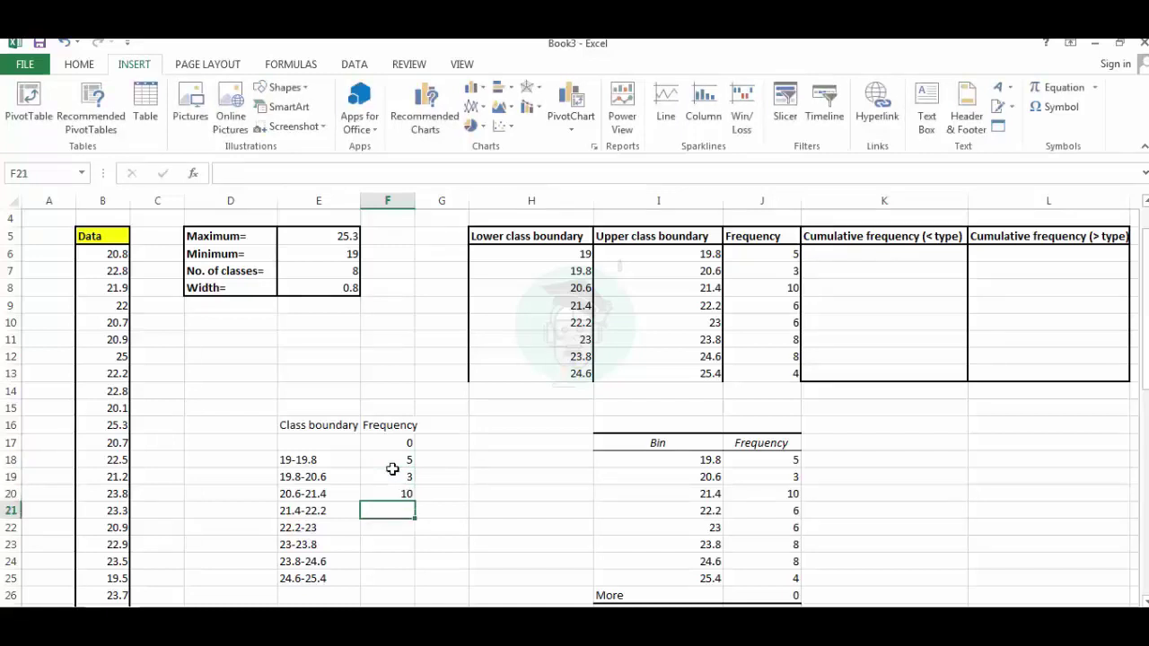
- Enter the frequencies 6, 6, 8, 8 and 4 in F21:F25 for the classes from 21.4-22.2 to 24.6-25.4
type("6")
key("Return")
type("6")
key("Return")
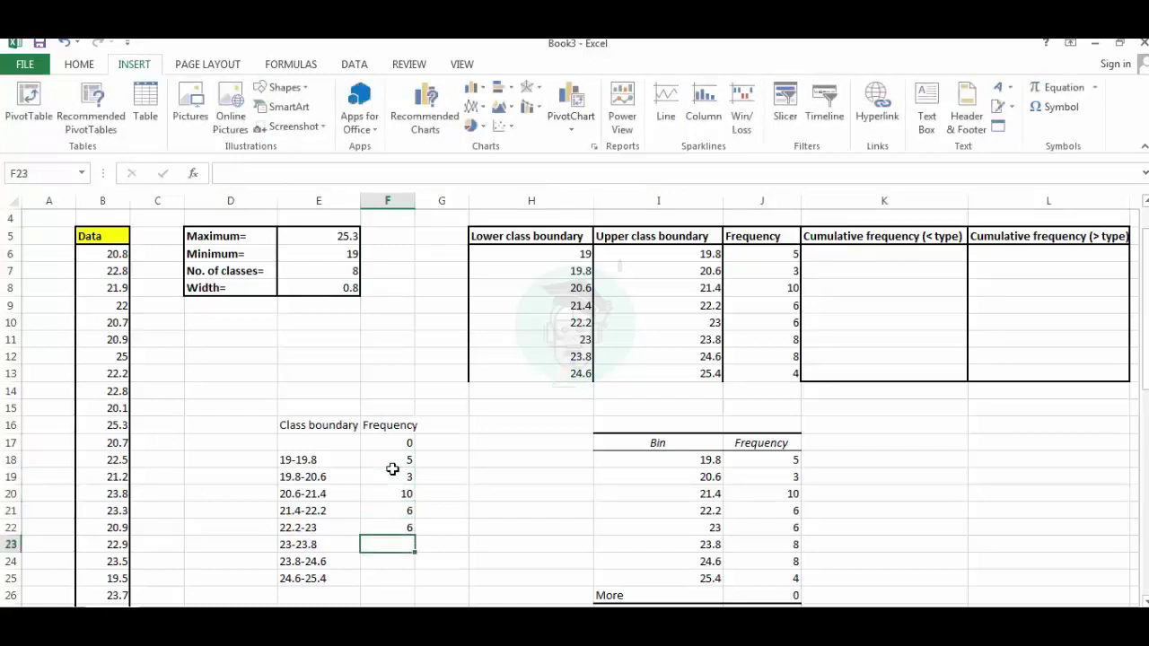
type("8")
key("Return")
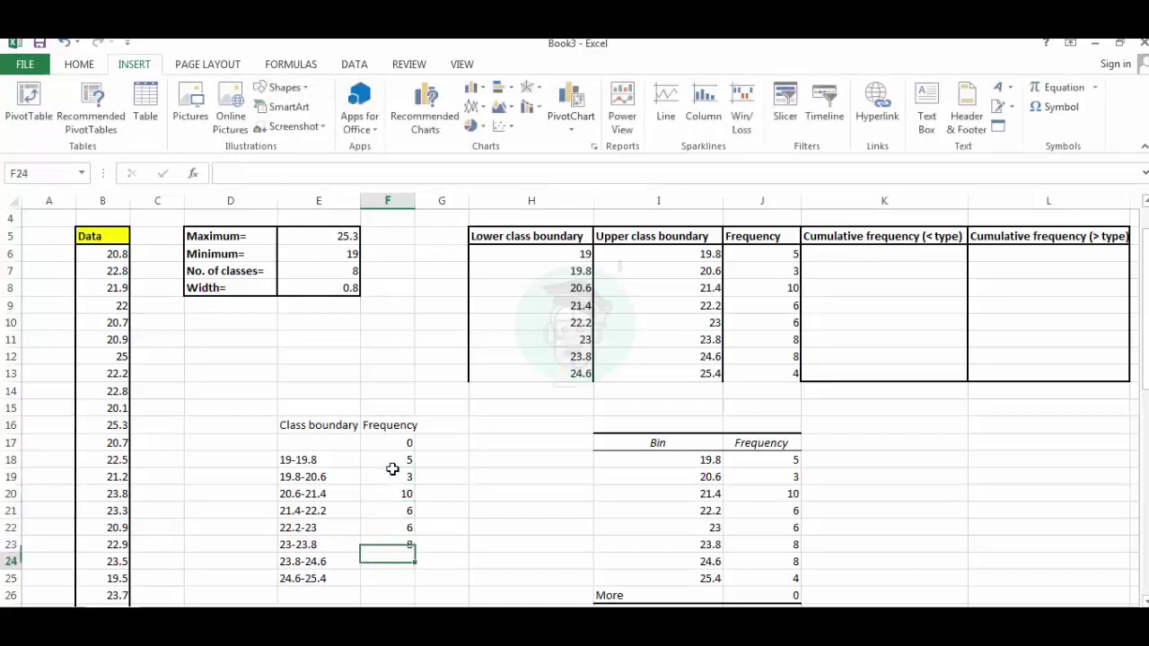
type("8")
key("Return")
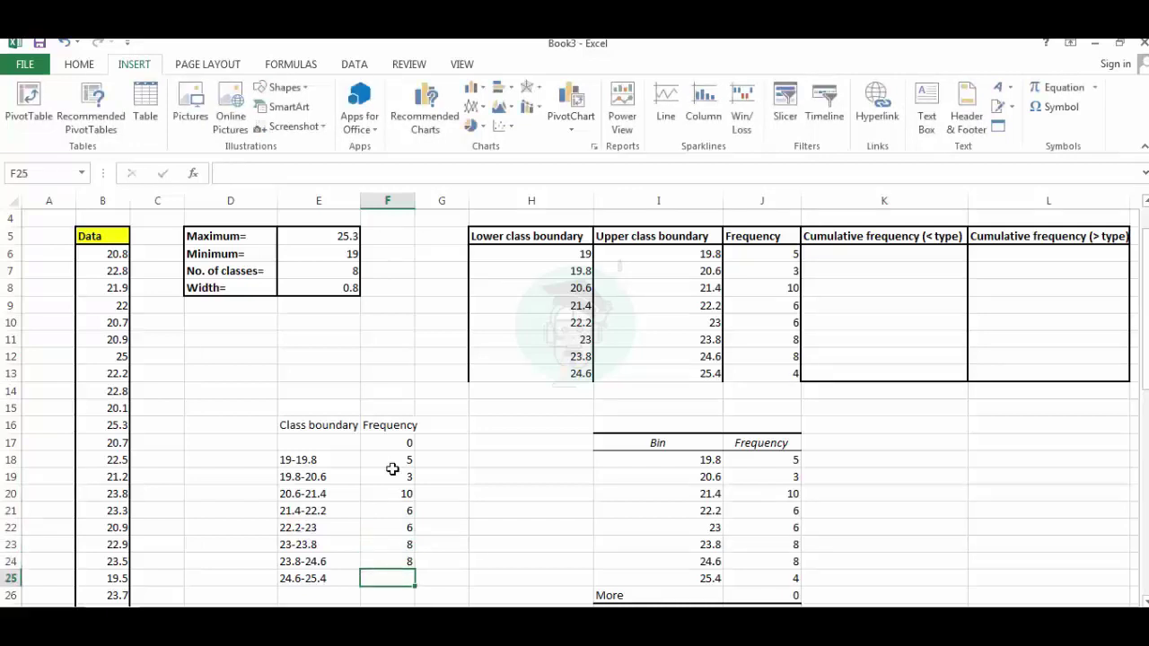
type("4")
key("Return")
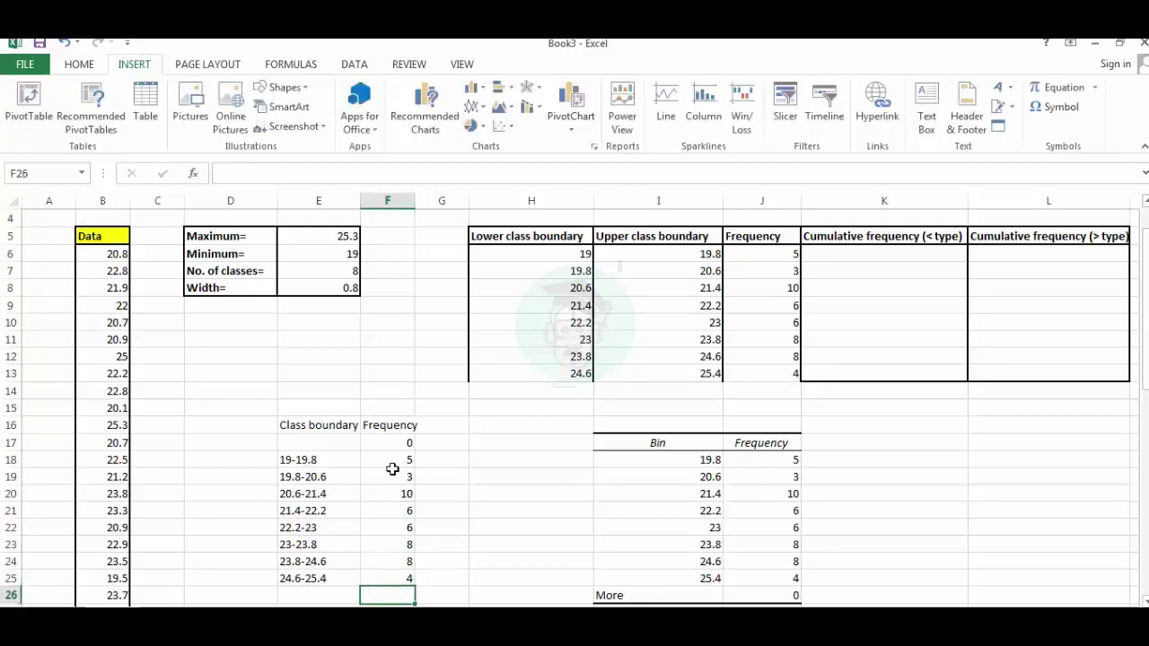
- Enter a closing frequency of 0 in F26, in the row below the last class
type("0")
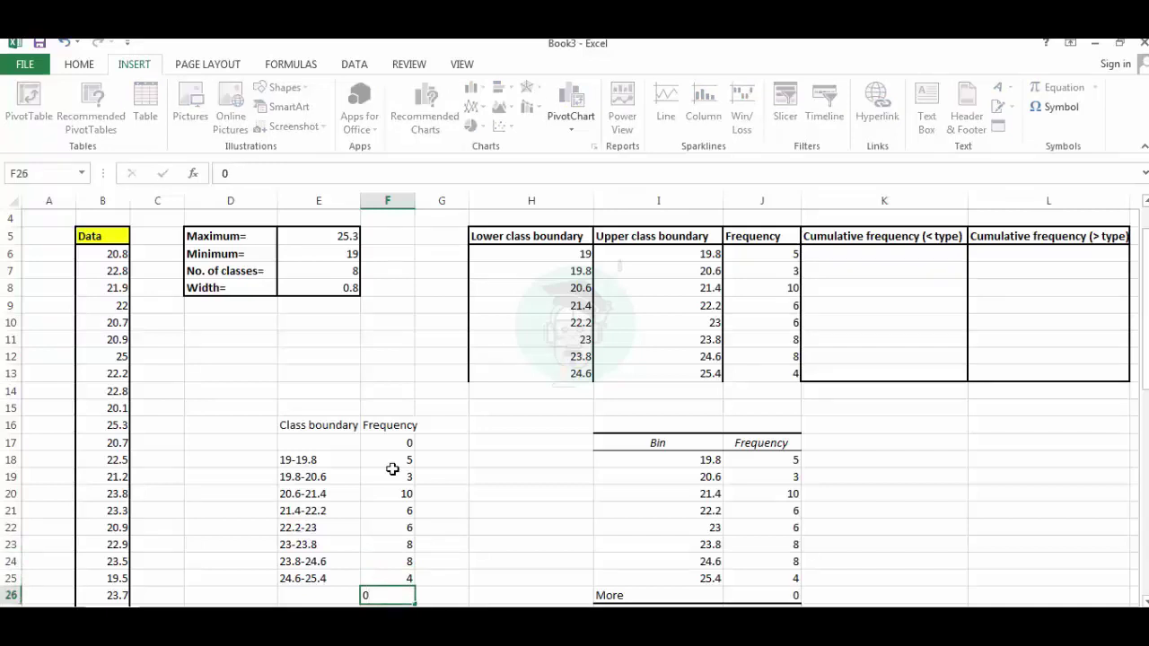
key("Return")
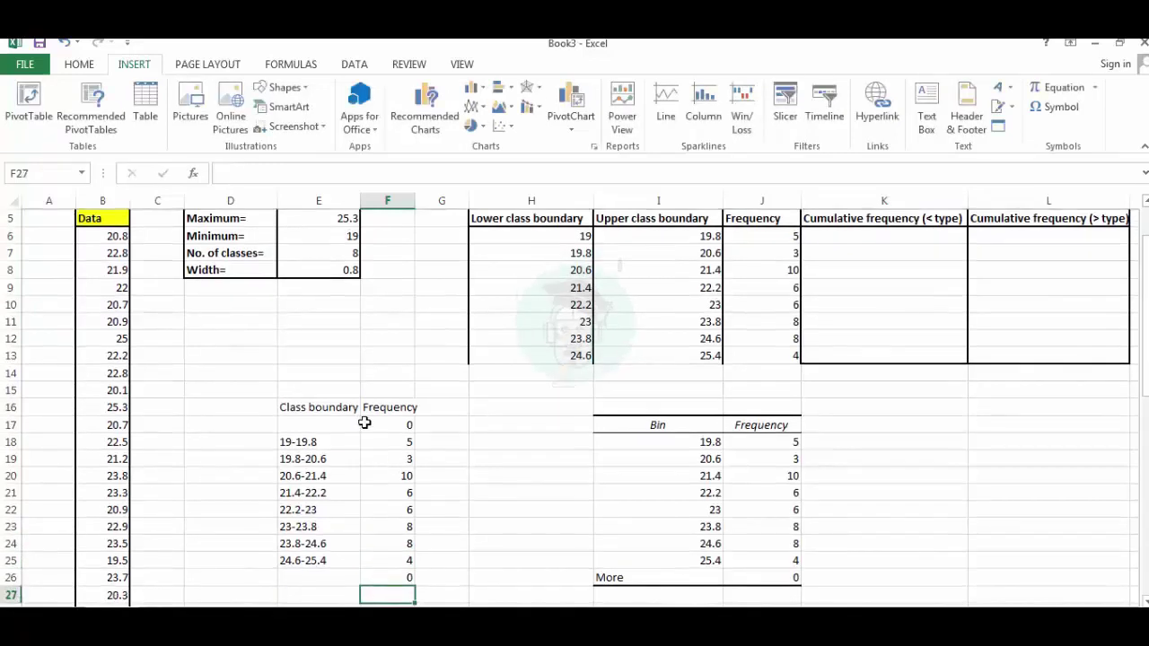
- Insert a 2-D line chart with markers from the frequencies in F17:F26 and move it up off the lower frequency rows
left_click_drag(368, 425, 367, 576)
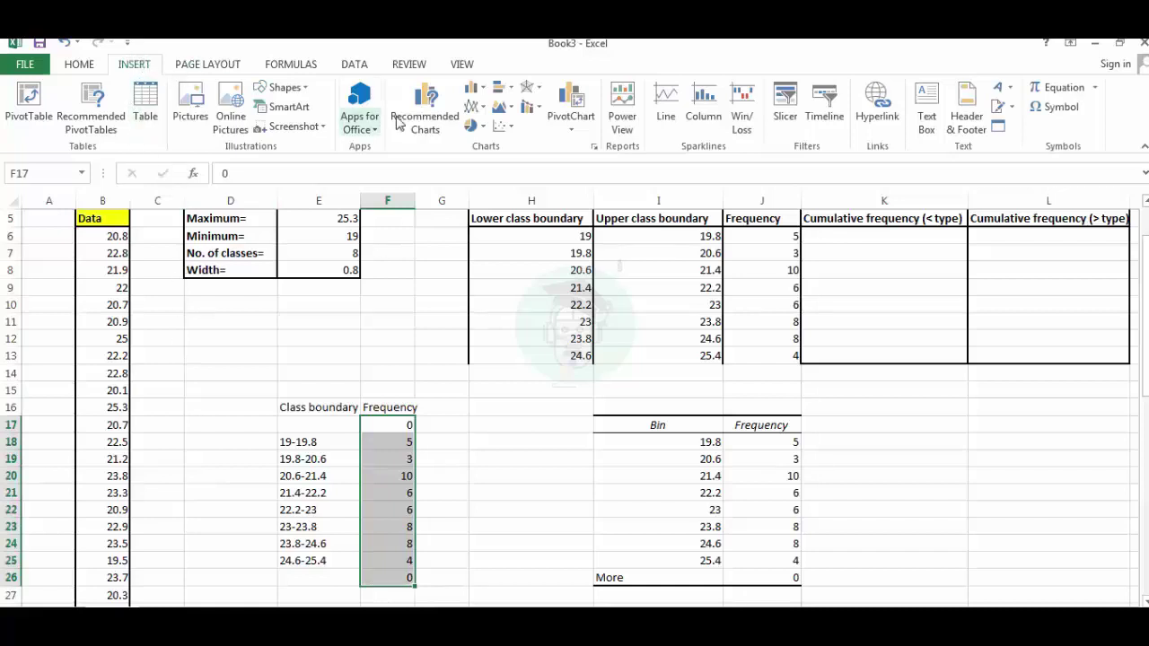
left_click(482, 112)
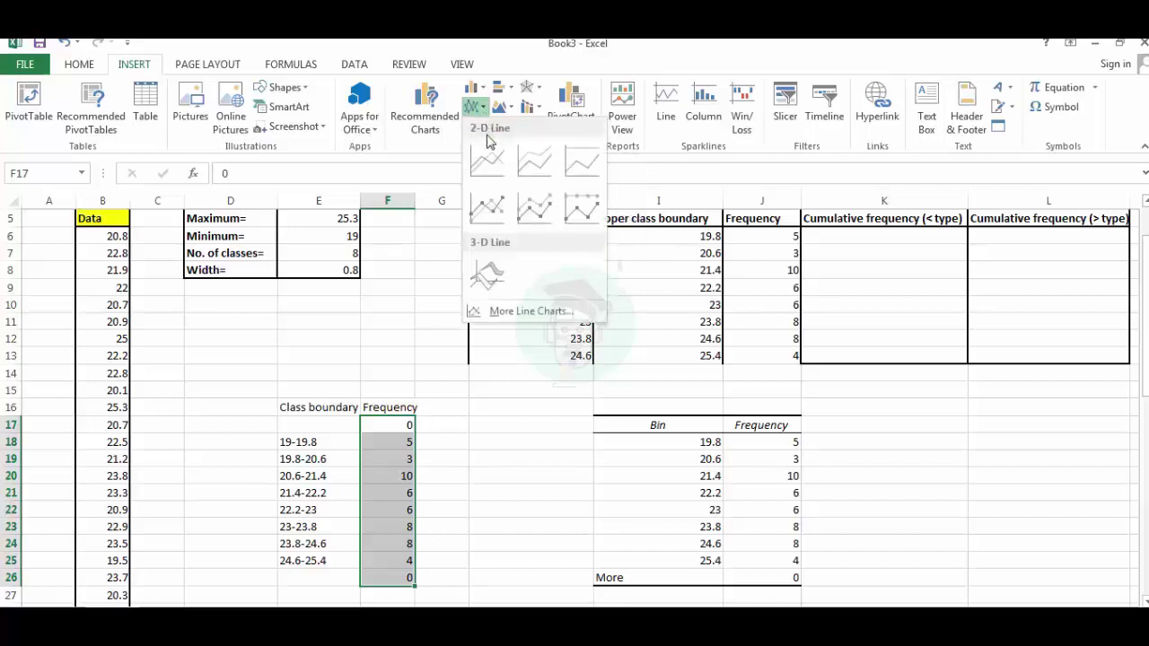
left_click(492, 209)
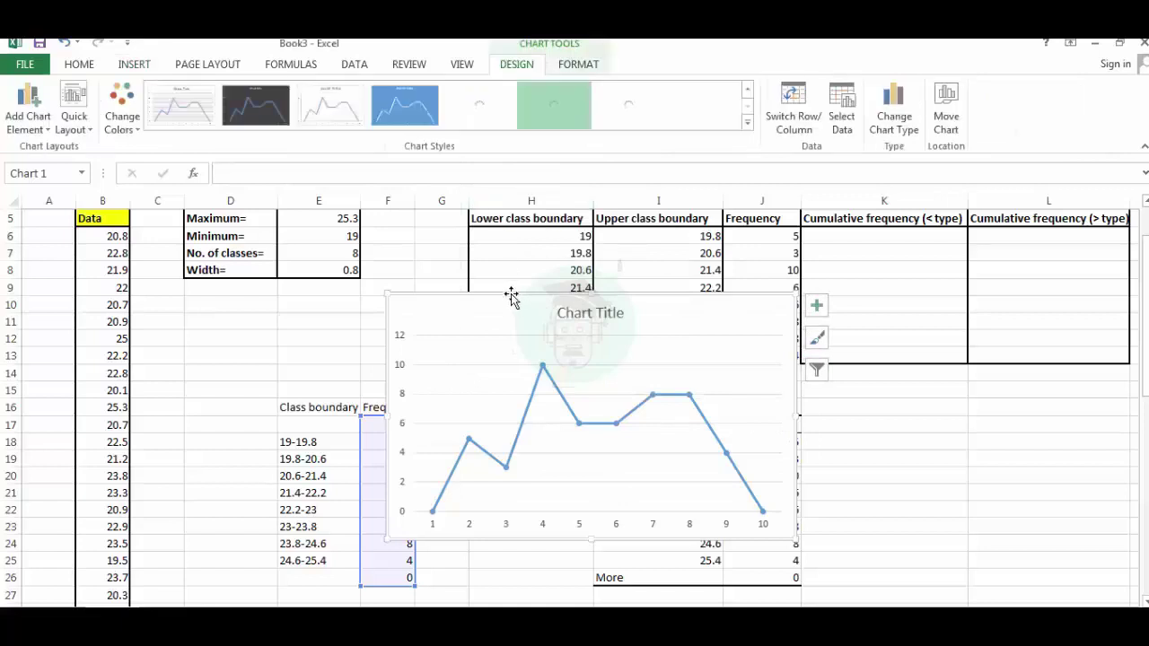
left_click_drag(510, 293, 480, 238)
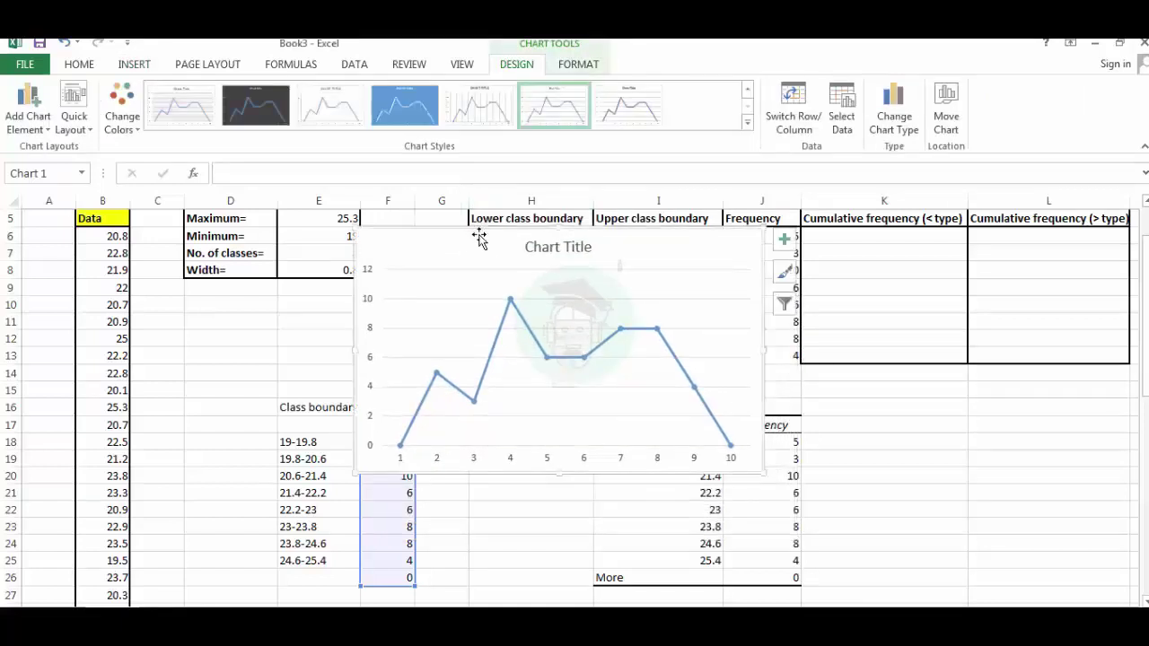
- Reduce the width of the chart's data series line to 0.75 pt
left_click(501, 337)
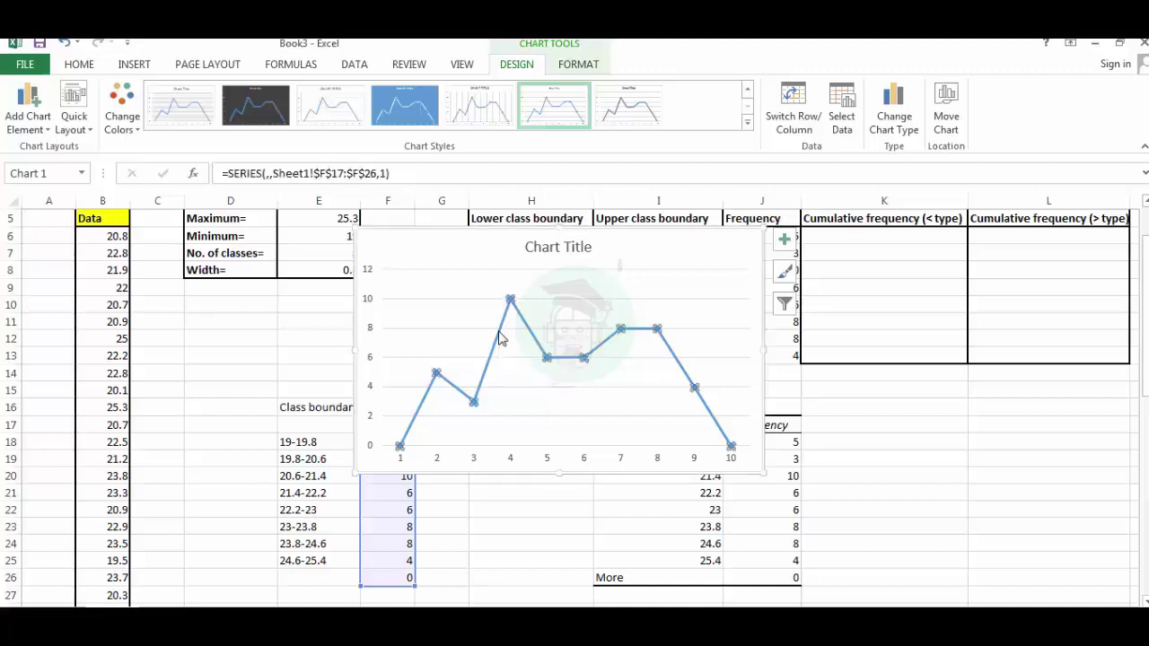
right_click(501, 338)
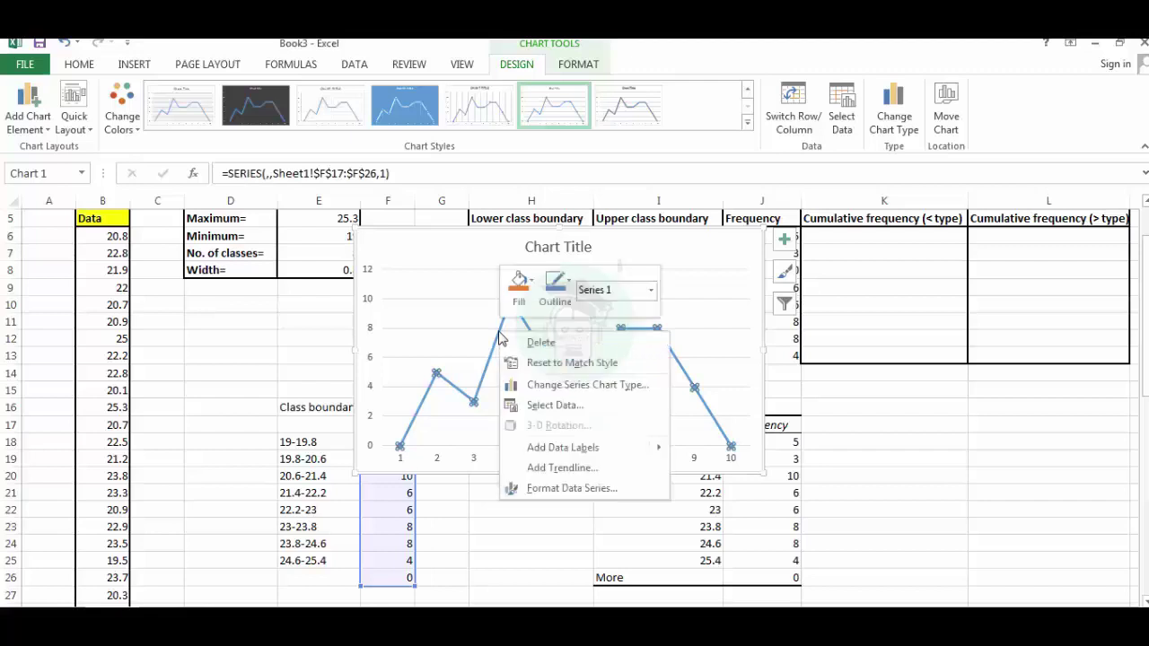
left_click(574, 493)
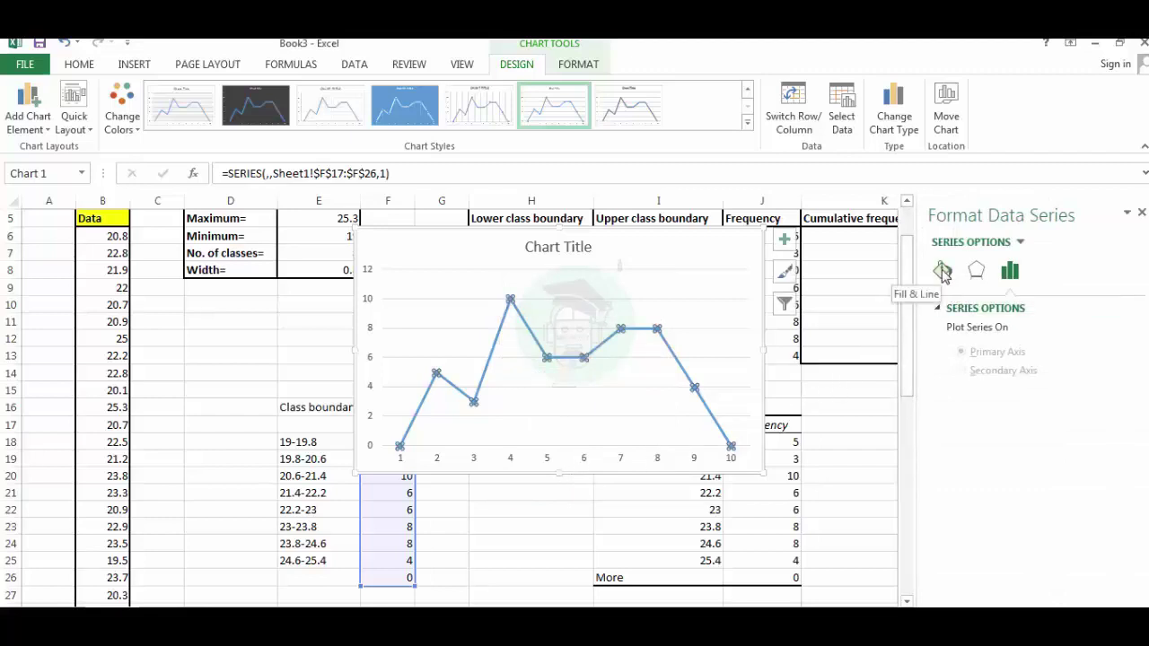
left_click(943, 271)
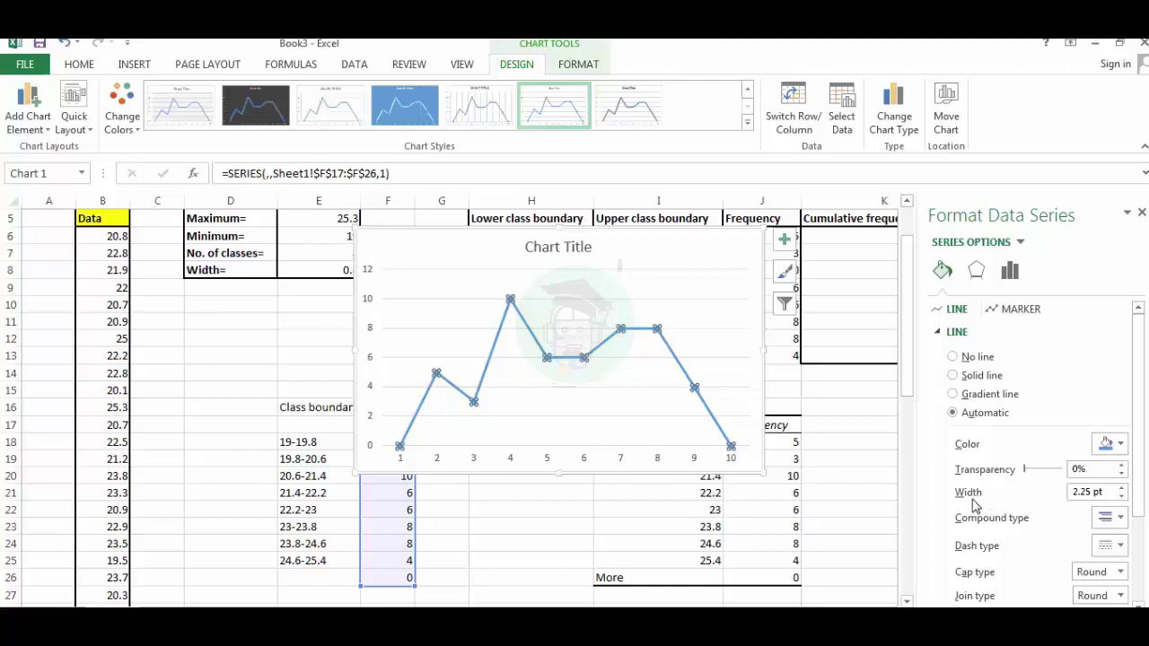
left_click(1121, 496)
left_click(1121, 497)
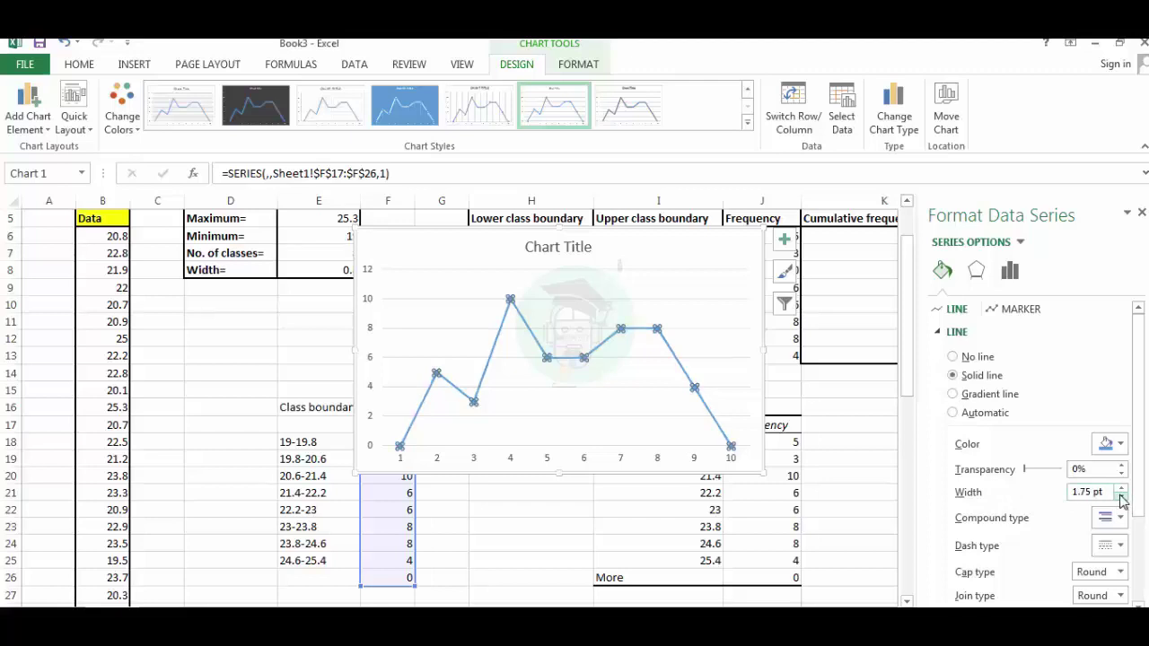
left_click(1121, 496)
left_click(1121, 497)
left_click(1121, 497)
left_click(1121, 496)
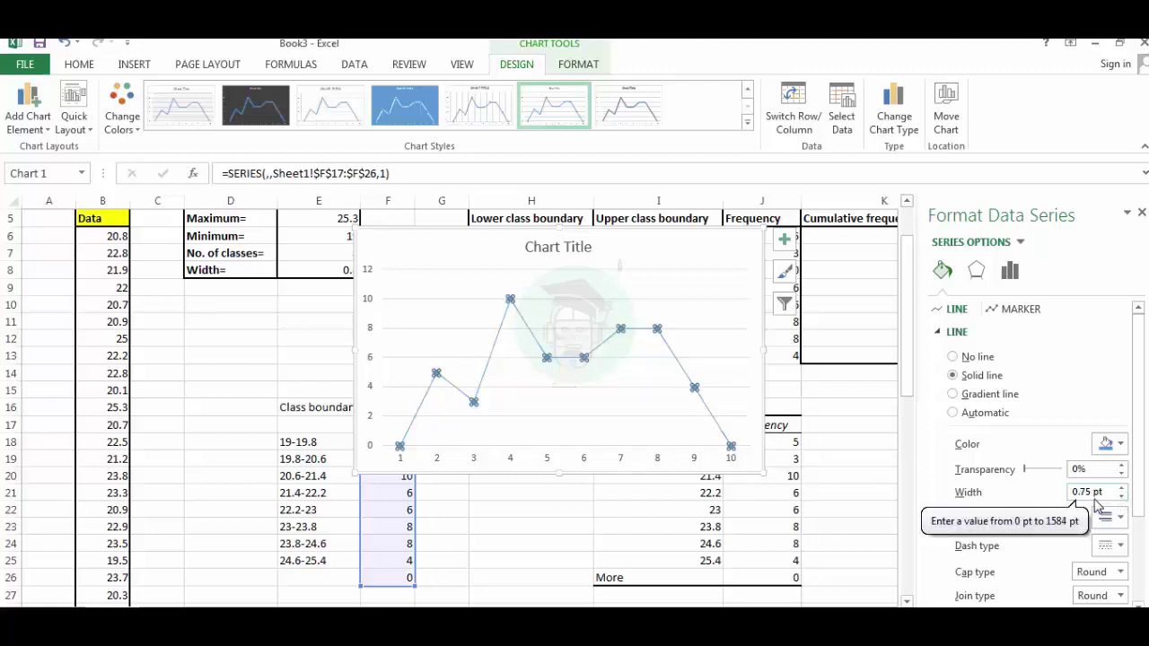
- Color the series line Black, Text 1, and move the chart clear of the Class boundary and Frequency columns
left_click(1120, 447)
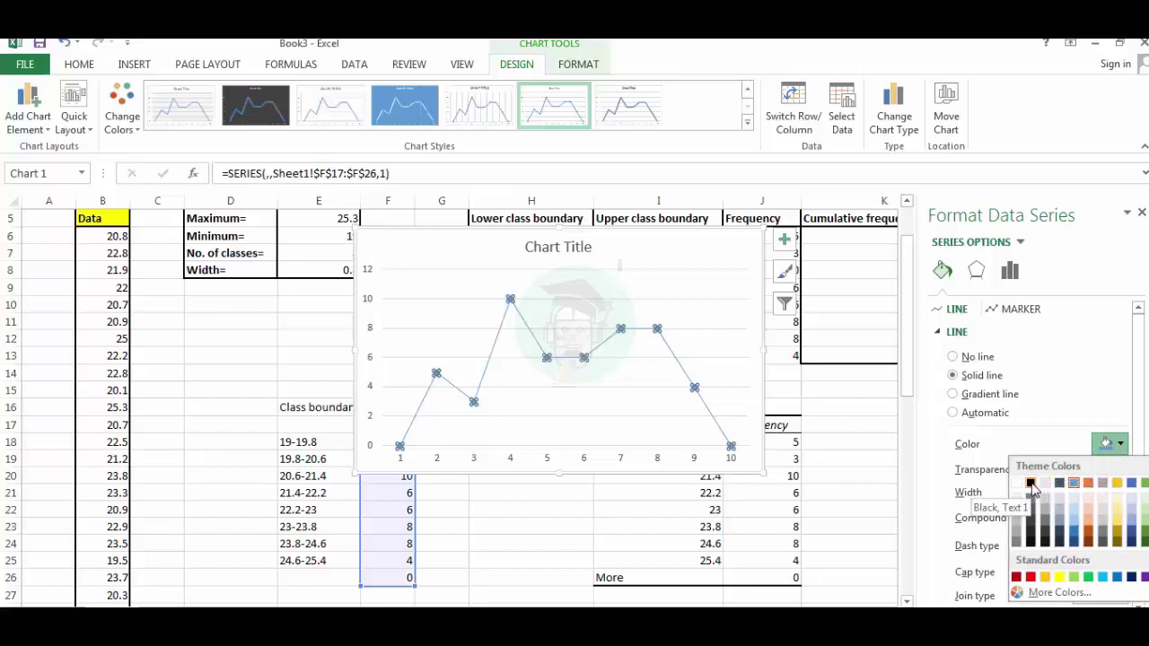
left_click(1030, 484)
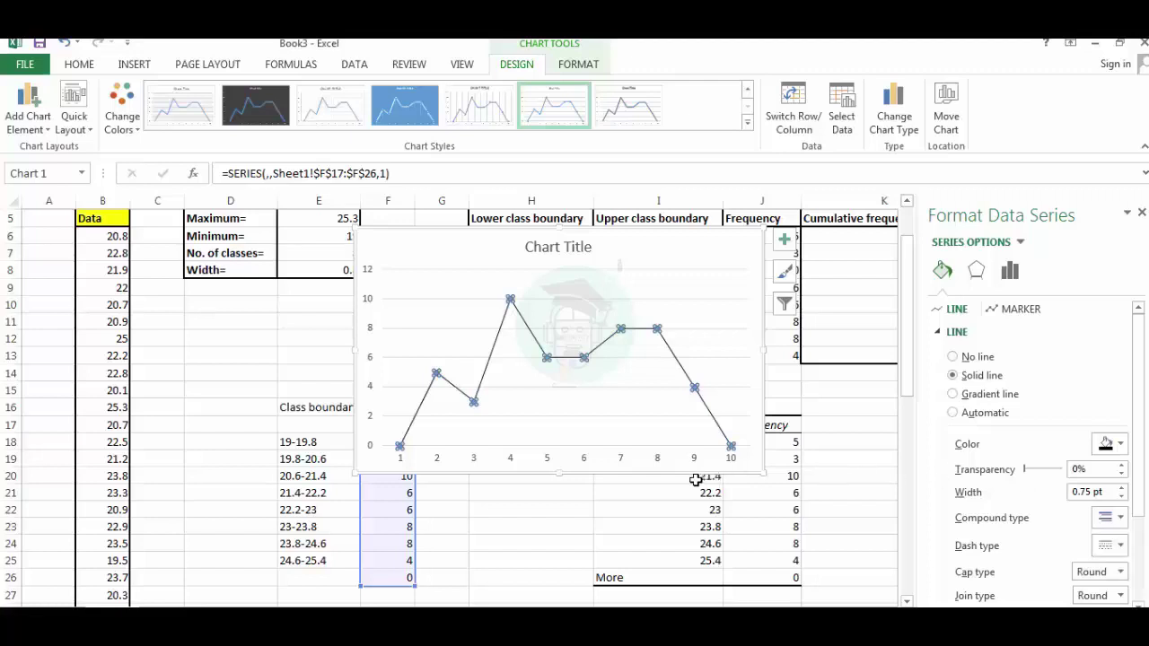
left_click(589, 472)
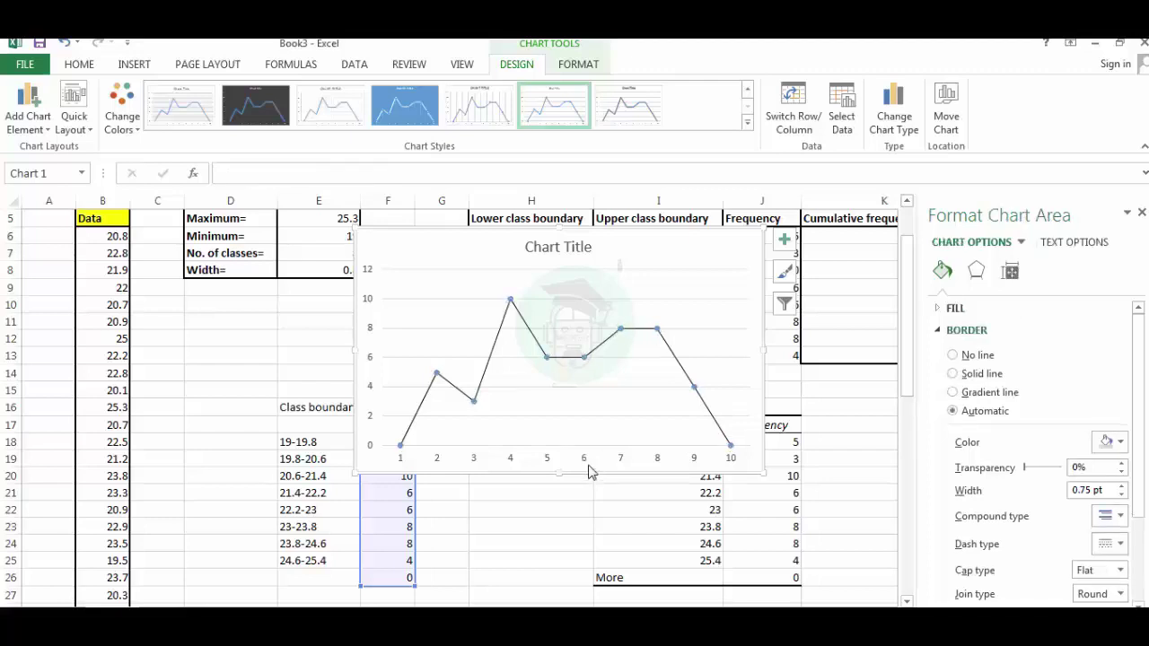
left_click_drag(480, 232, 579, 215)
- Set the chart's horizontal axis labels to the class intervals in the range E17:E26
left_click(502, 454)
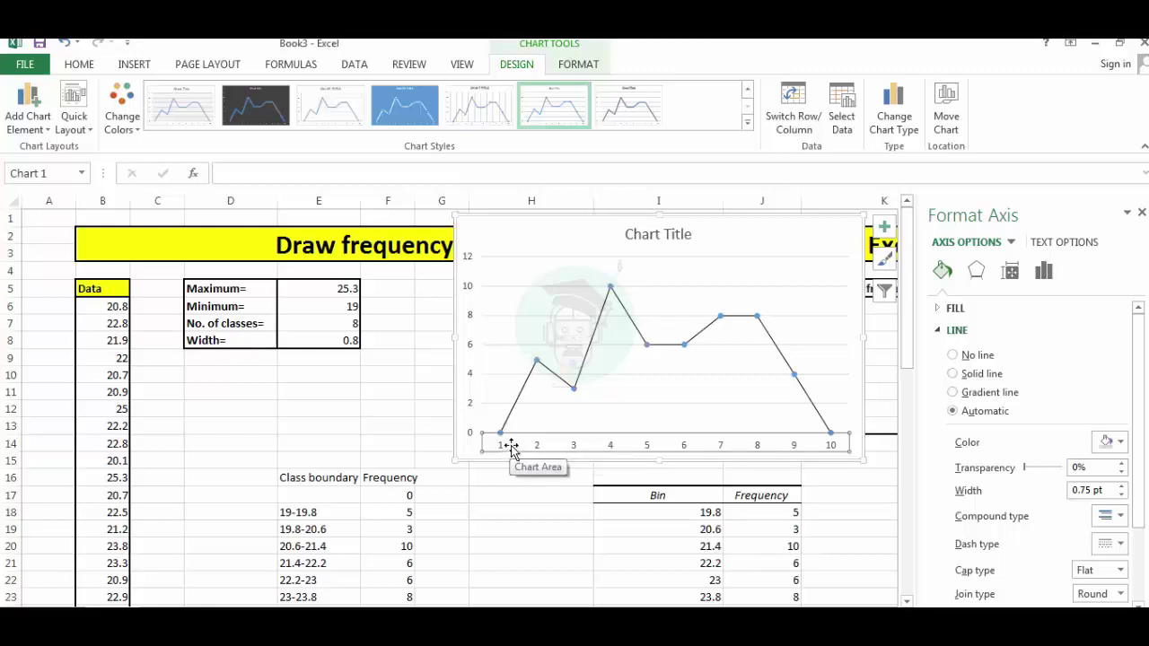
right_click(512, 446)
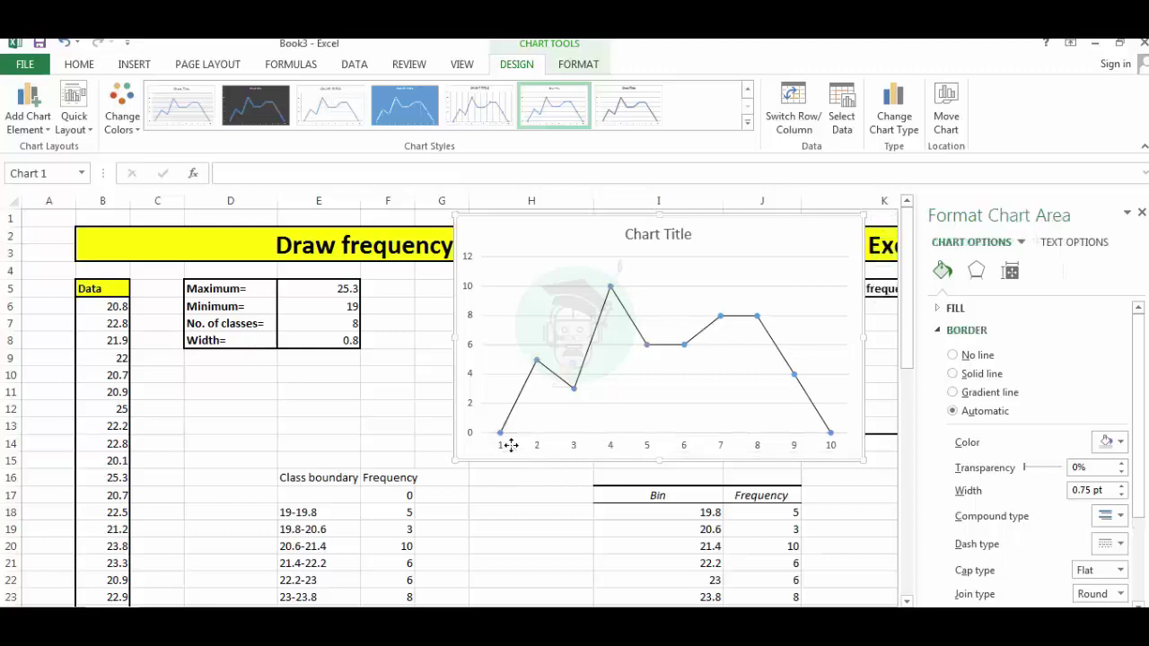
left_click(532, 443)
right_click(531, 443)
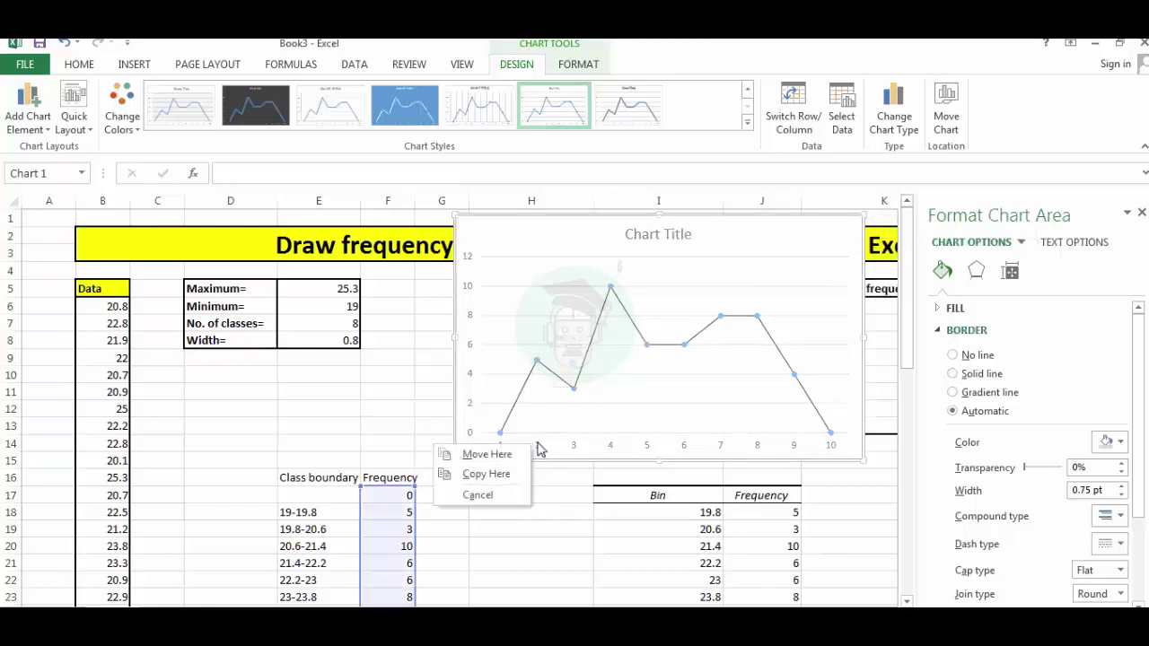
left_click(531, 448)
left_click(532, 445)
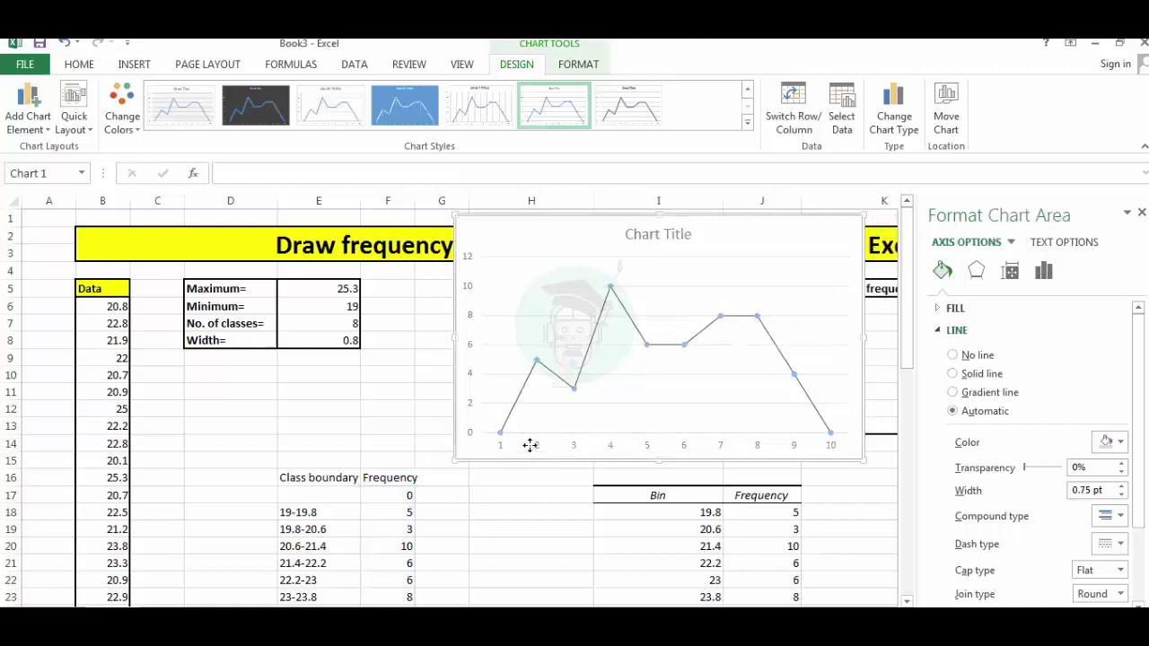
right_click(532, 443)
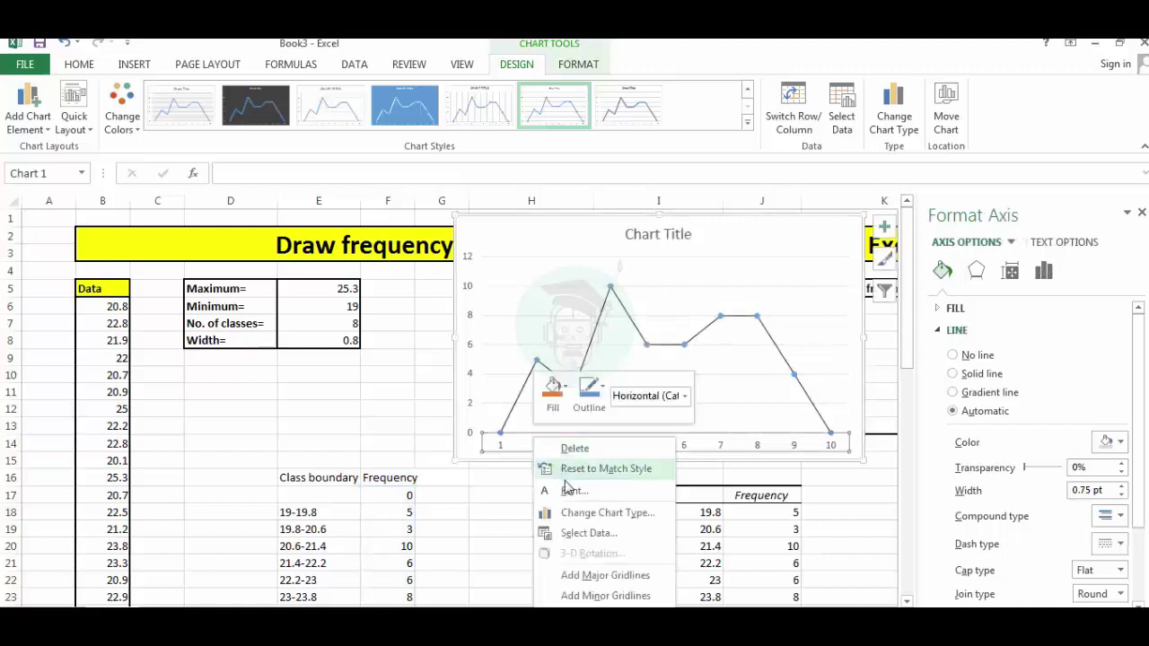
left_click(592, 536)
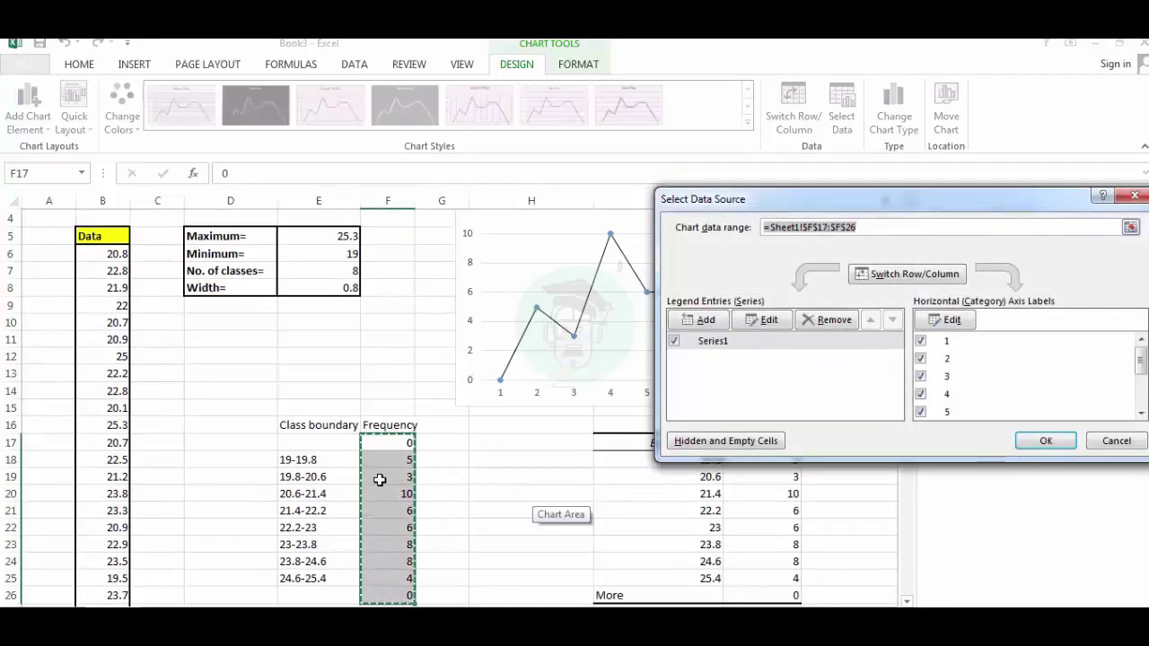
left_click(953, 323)
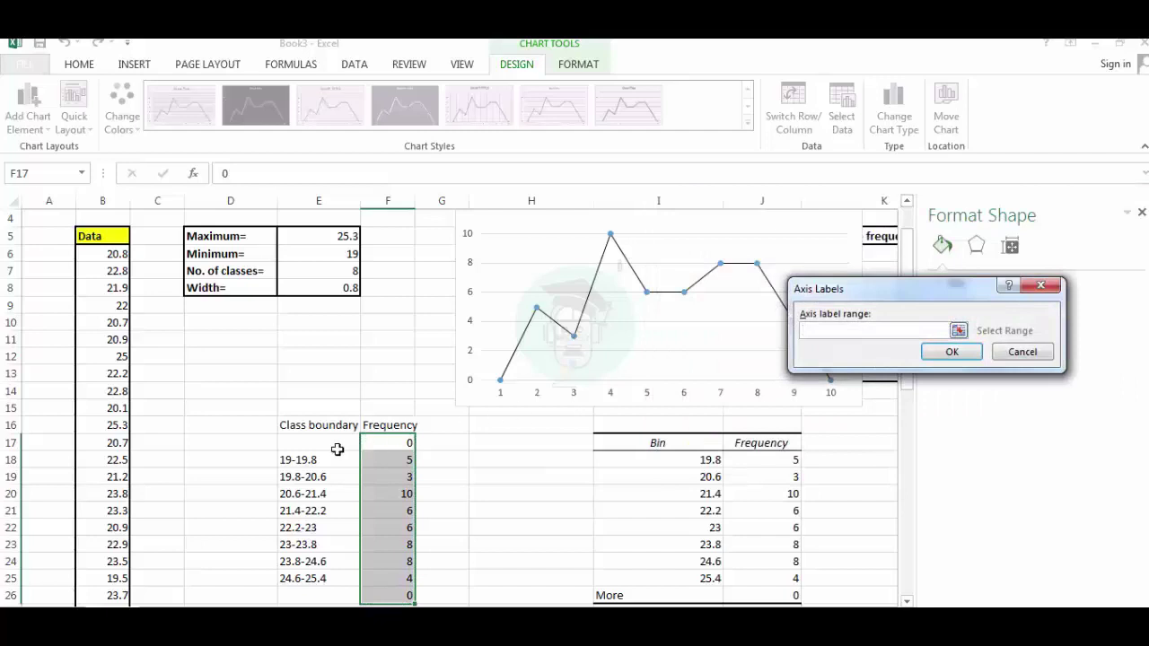
left_click_drag(302, 444, 299, 590)
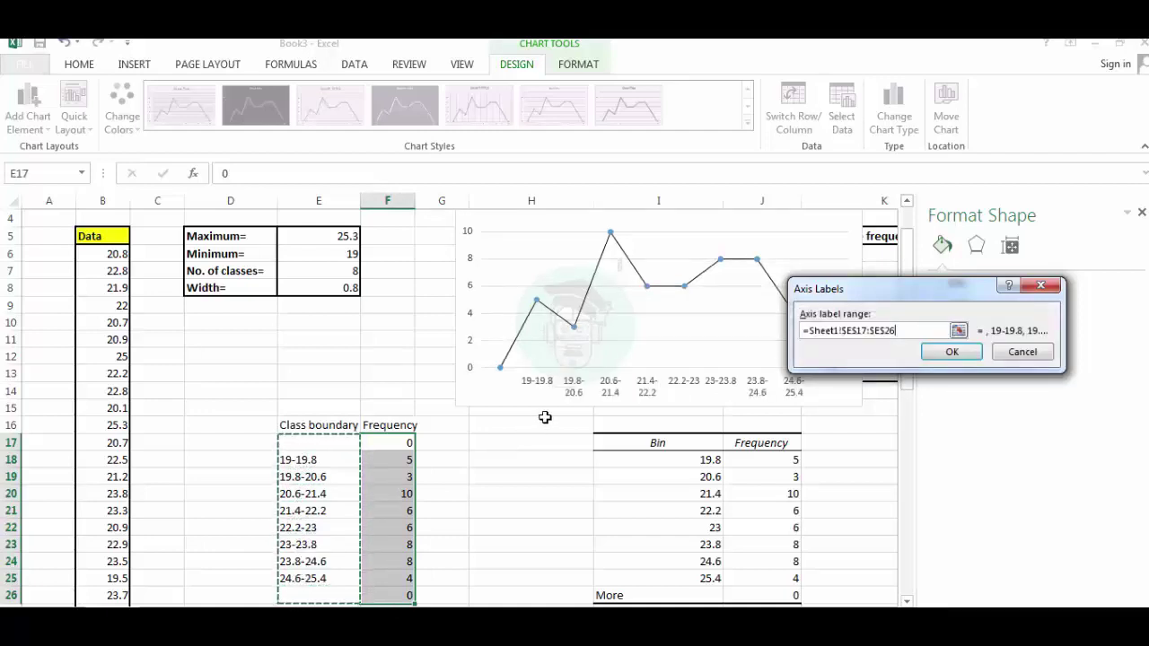
left_click(953, 352)
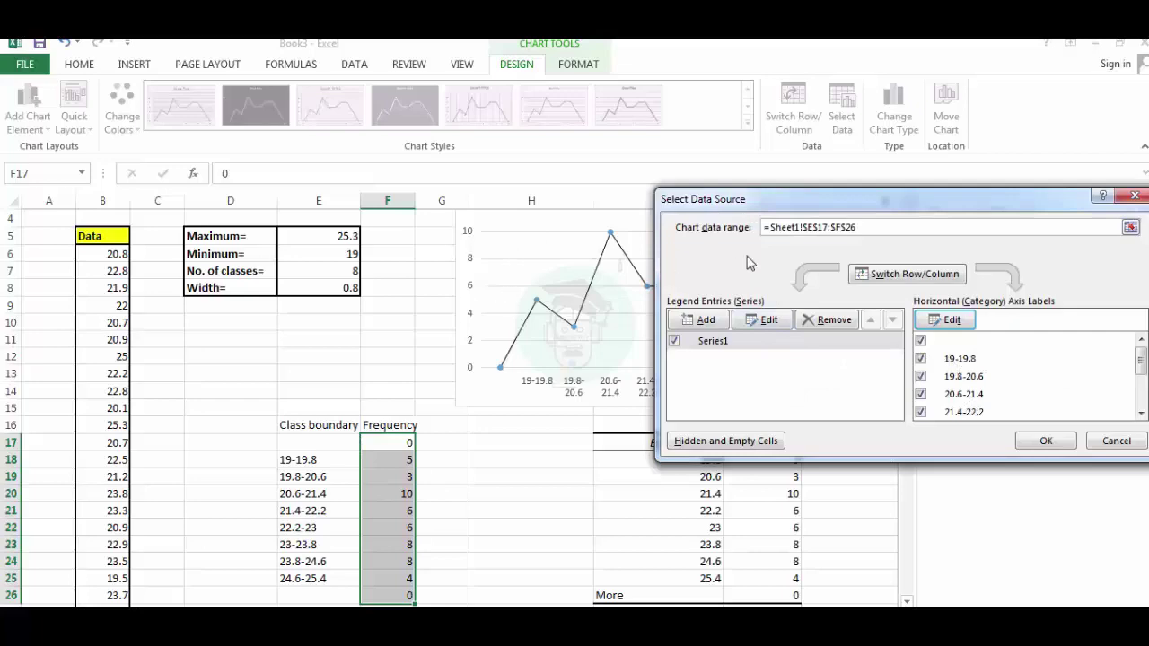
left_click(1048, 441)
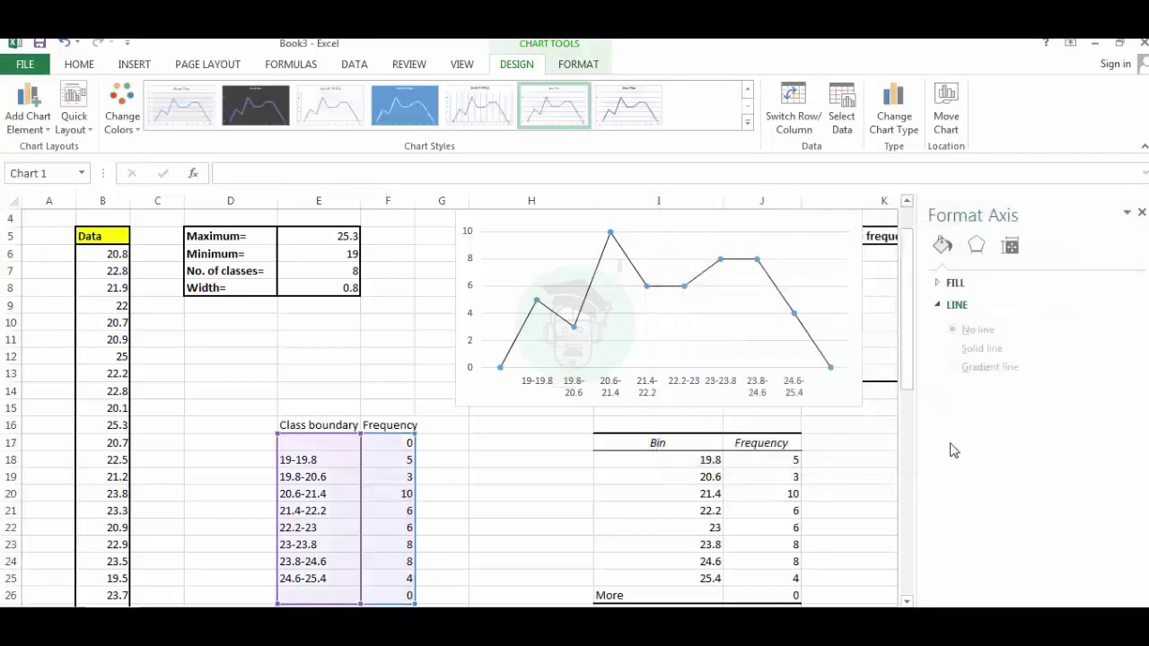
- Apply the quick chart layout that has titles on both axes, a legend beside the plot and no data labels
scroll(616, 368, "up", 1)
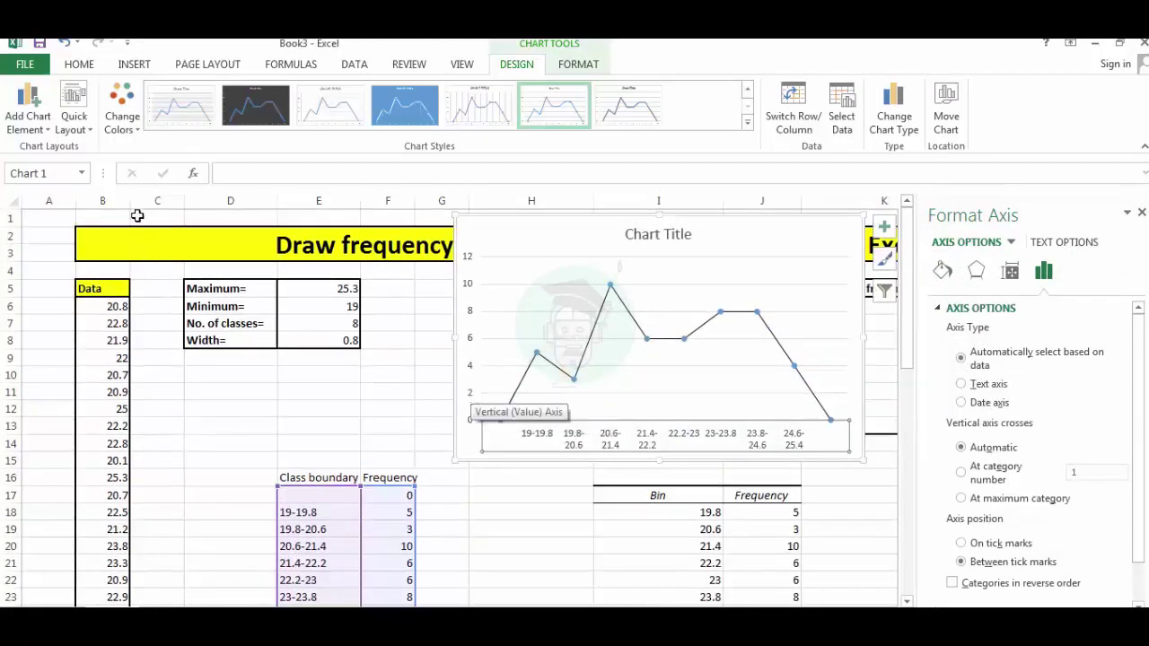
left_click(75, 123)
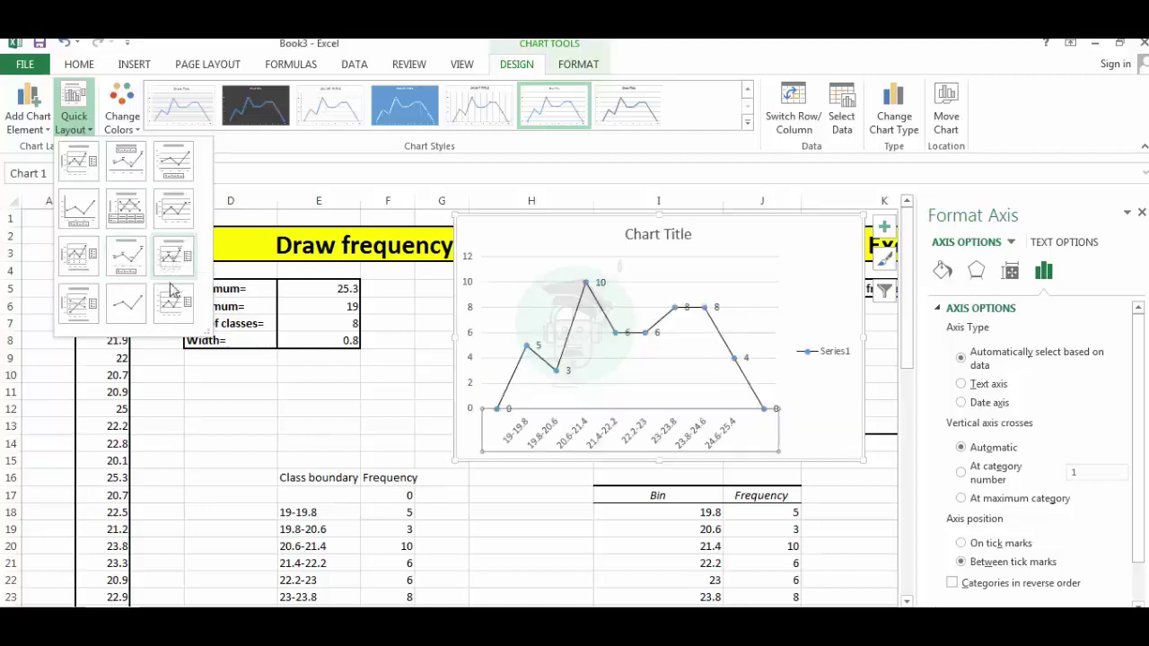
left_click(75, 311)
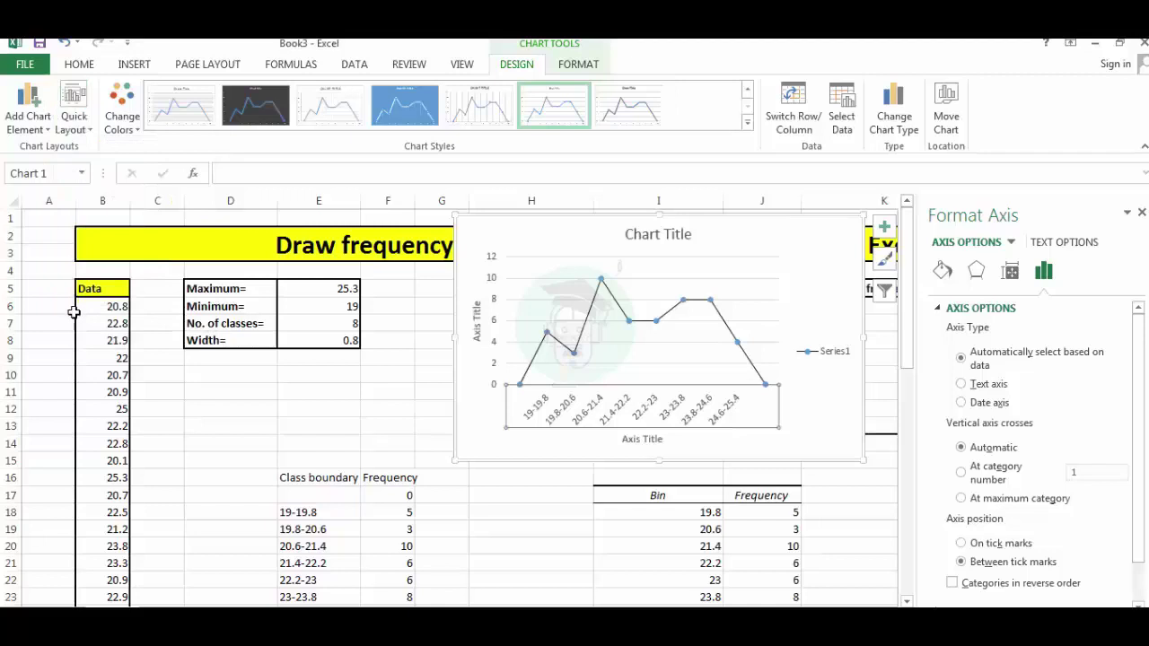
- Change the horizontal axis title to Class boundary
left_click(625, 439)
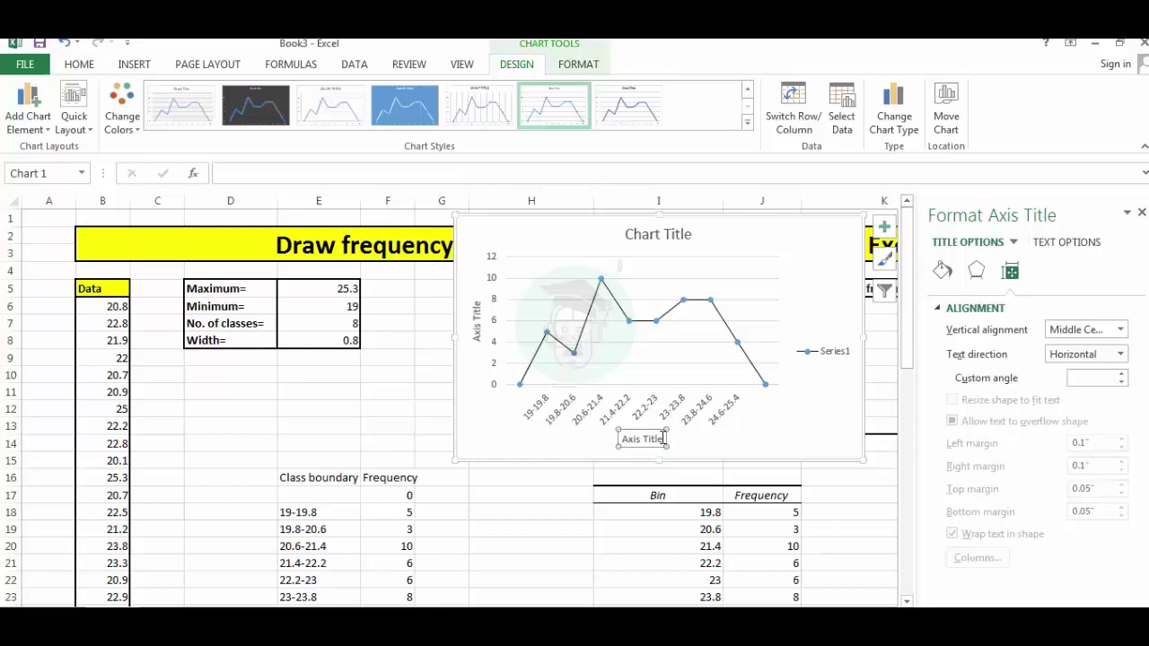
left_click_drag(663, 438, 629, 436)
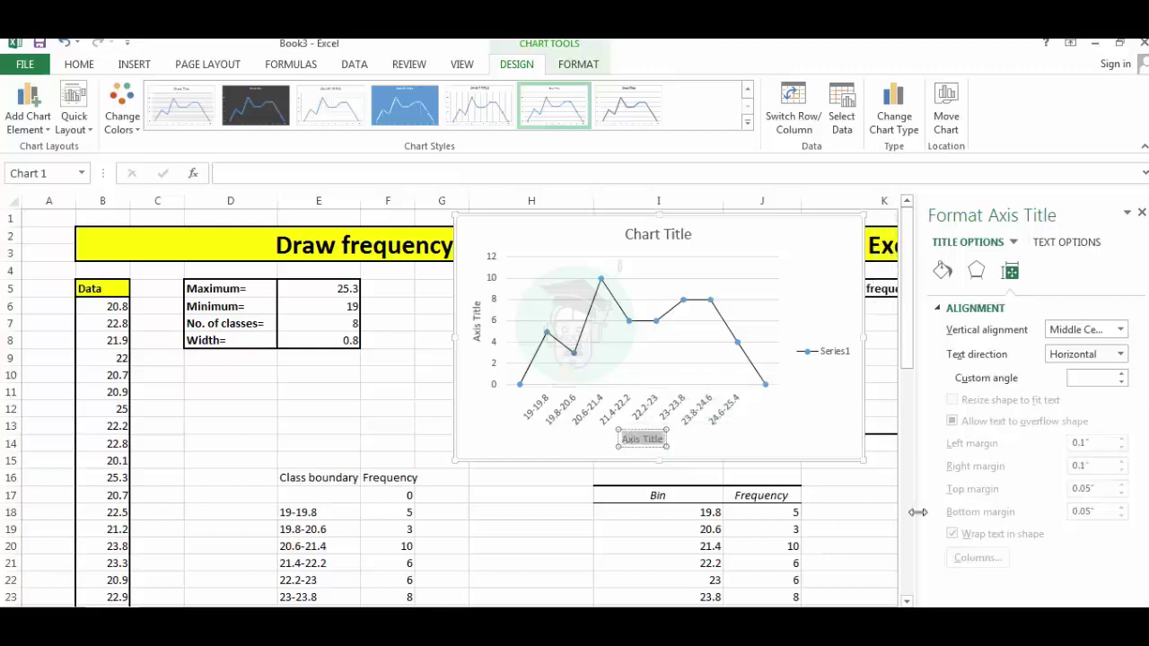
type("Class")
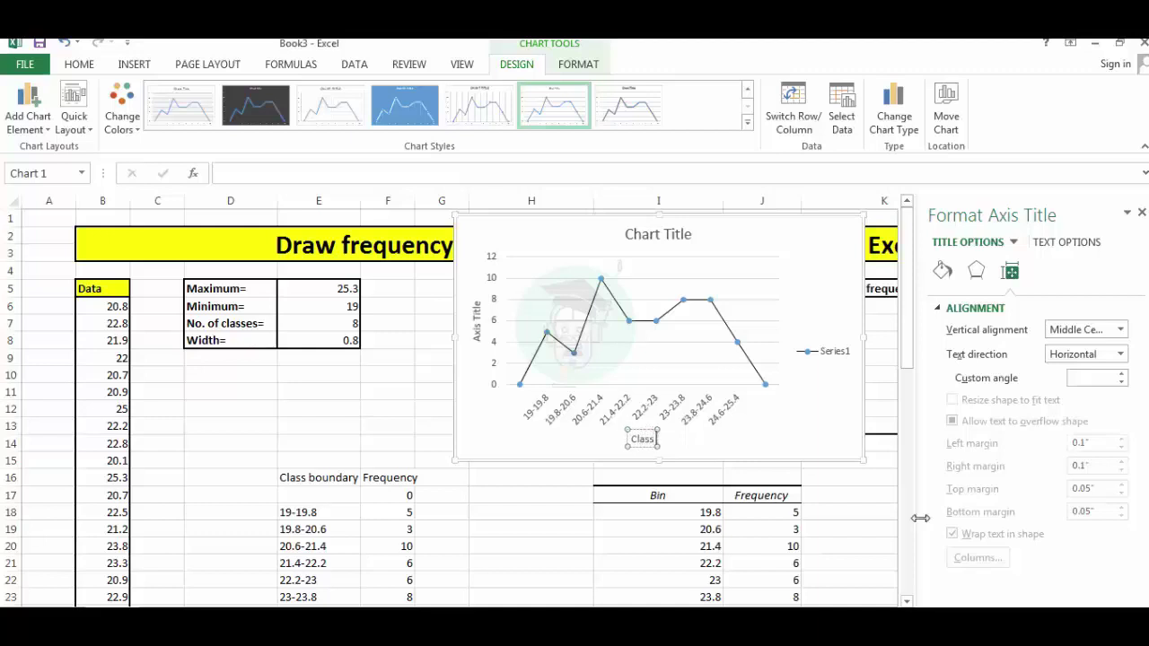
type(" boundar")
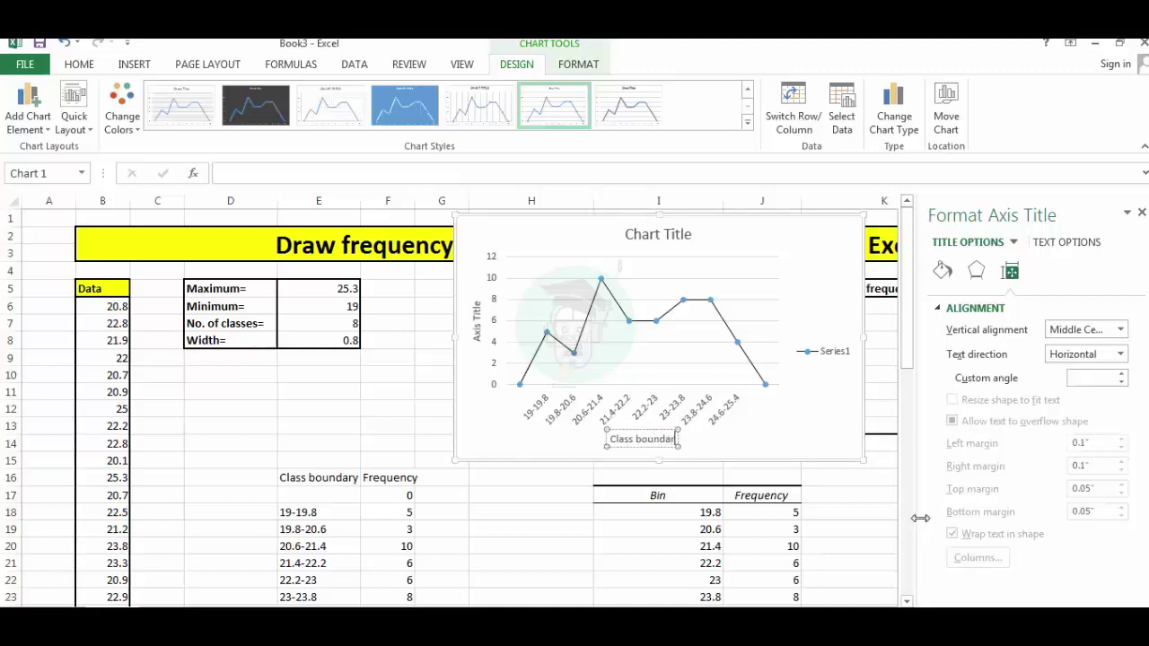
type("y")
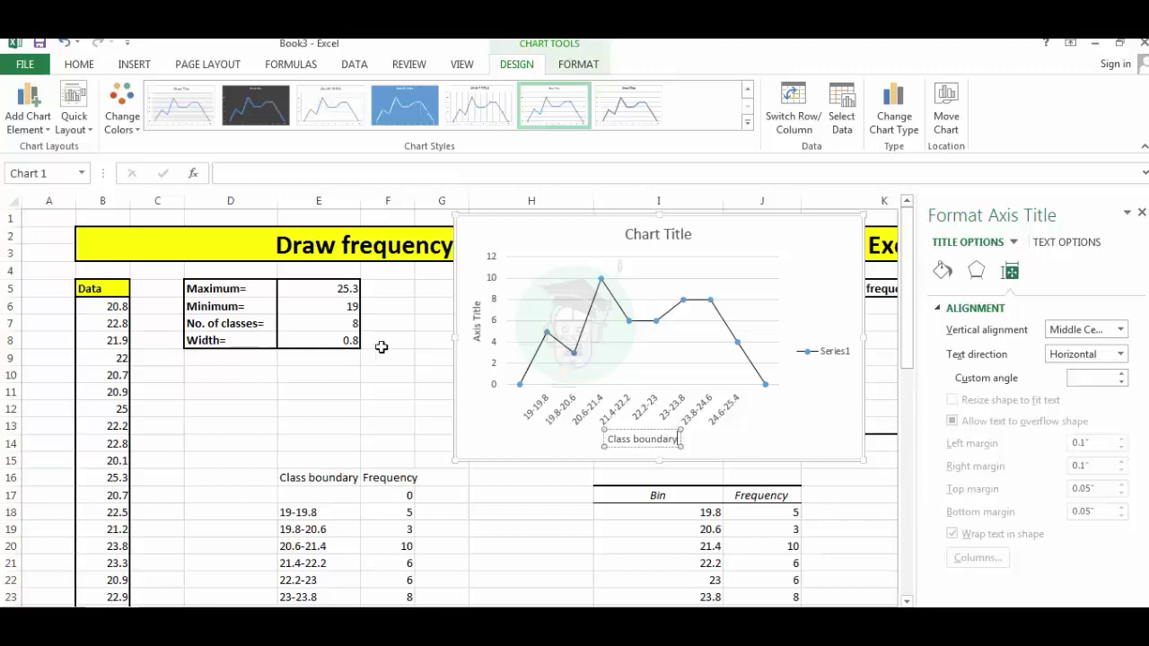
- Change the chart's vertical axis title to Frequencye
left_click(479, 350)
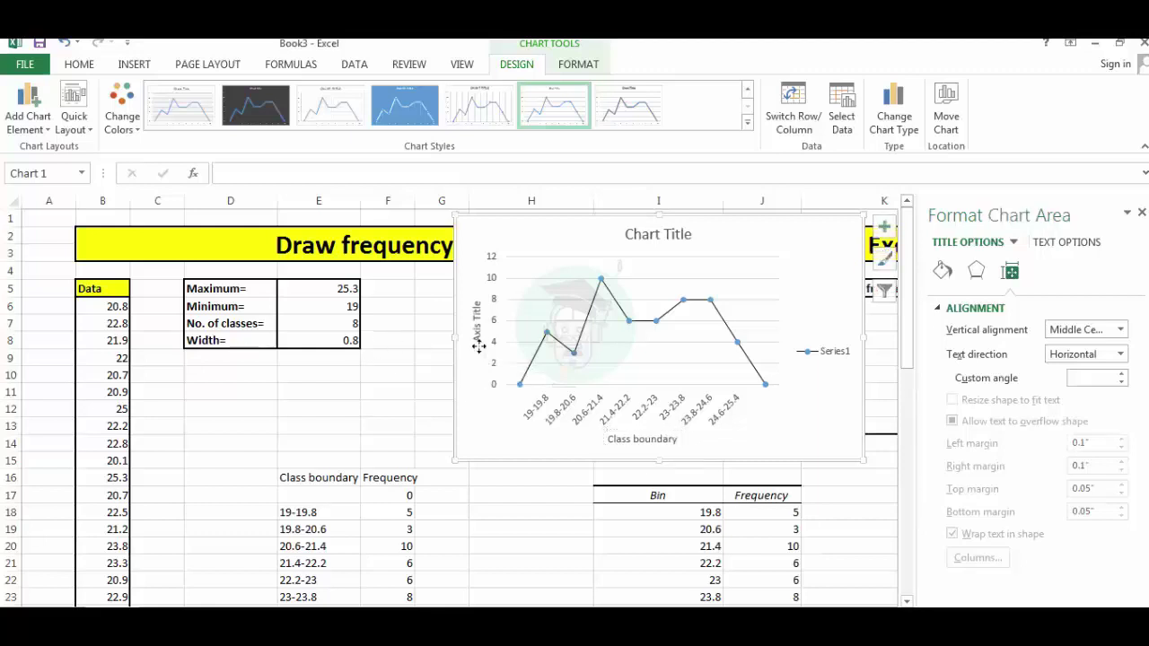
left_click(477, 343)
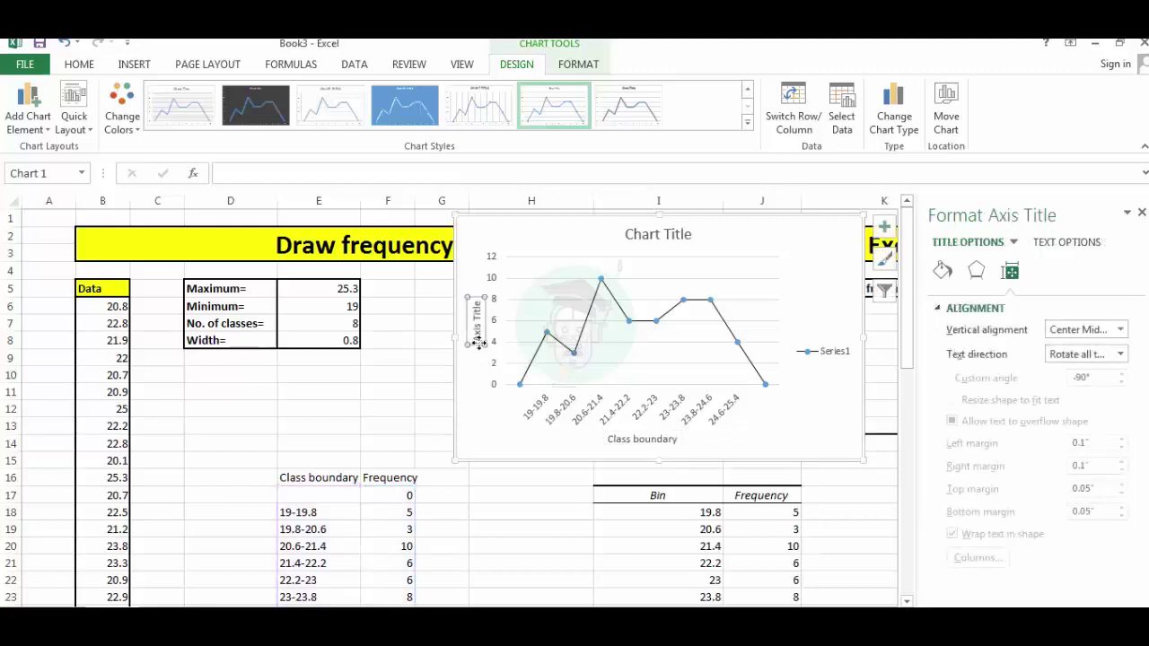
left_click_drag(478, 345, 499, 322)
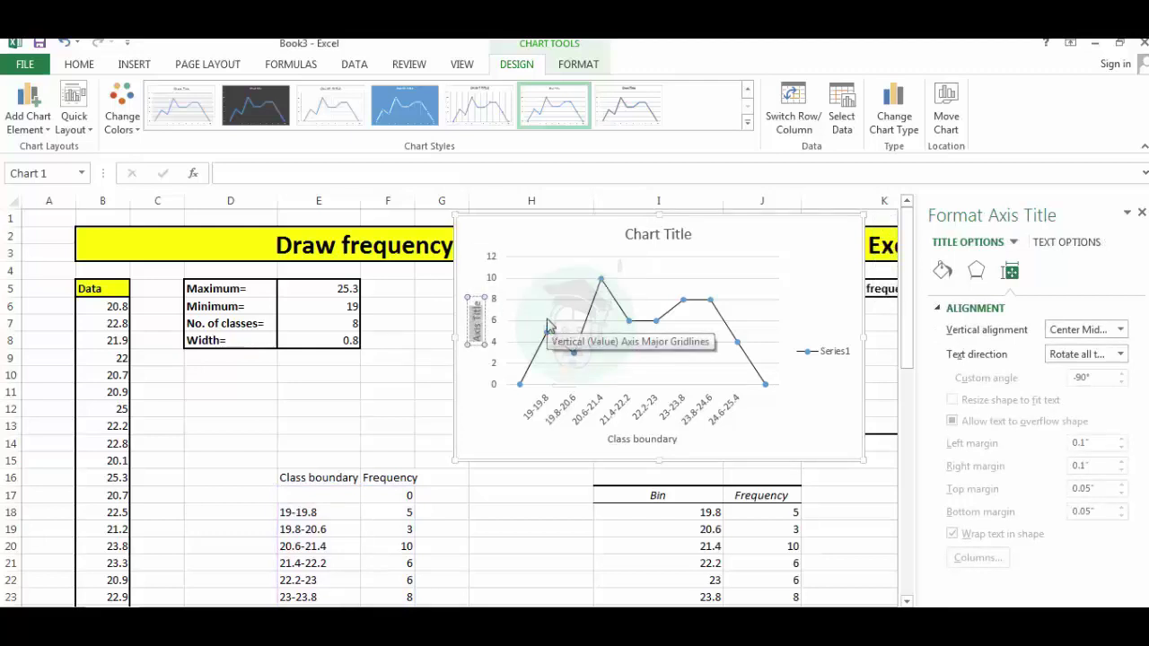
type("Frequency")
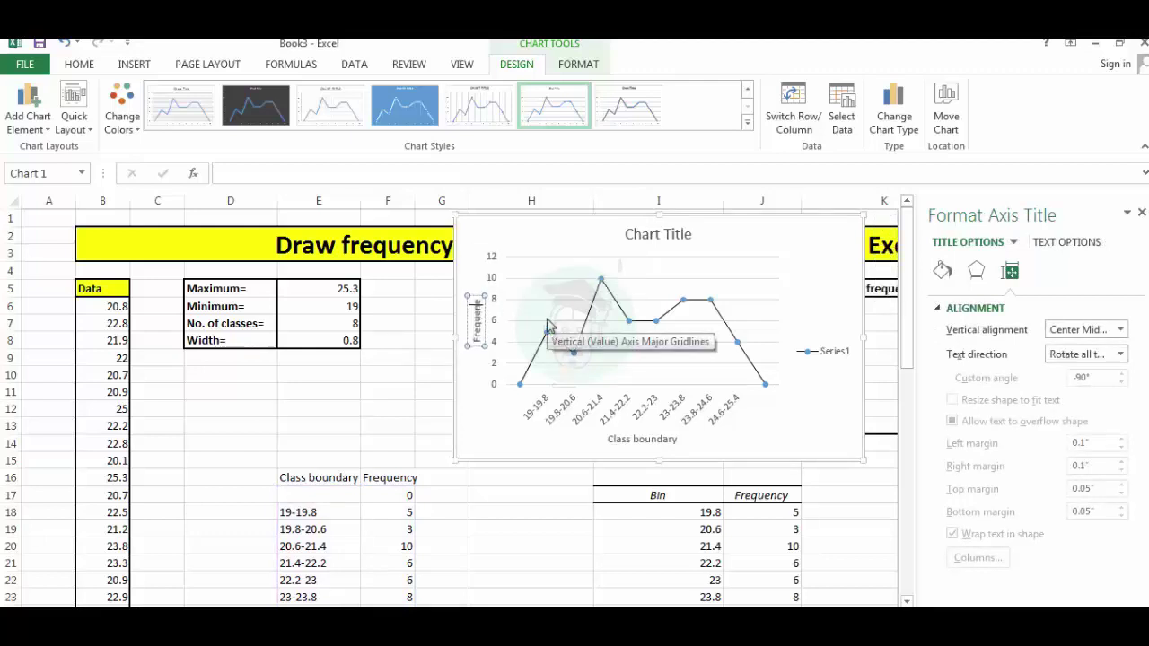
- Delete the Series1 legend from the chart
left_click(812, 413)
left_click(819, 351)
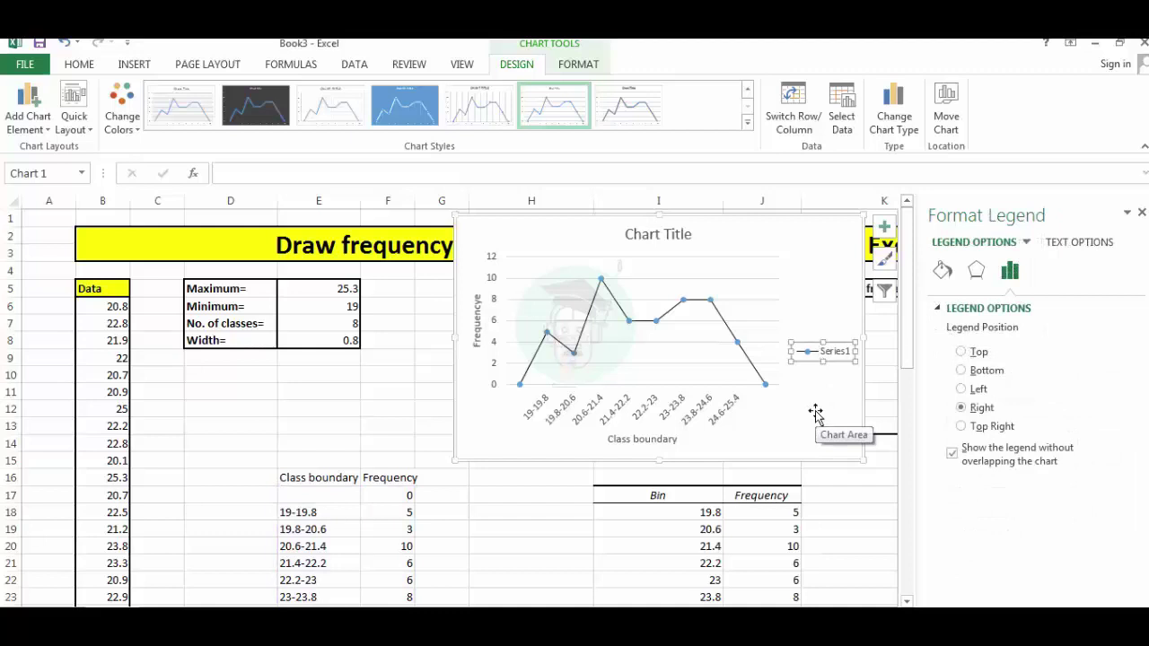
key("Delete")
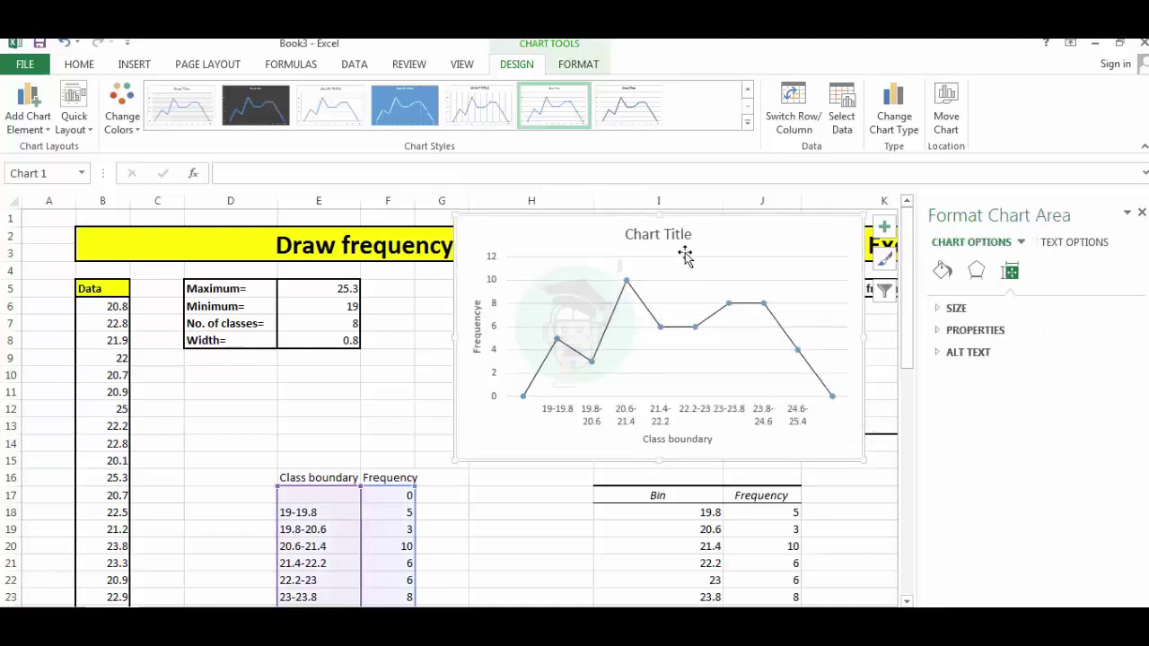
- Change the chart title to Frequency Polygon and close the title formatting options
left_click(666, 235)
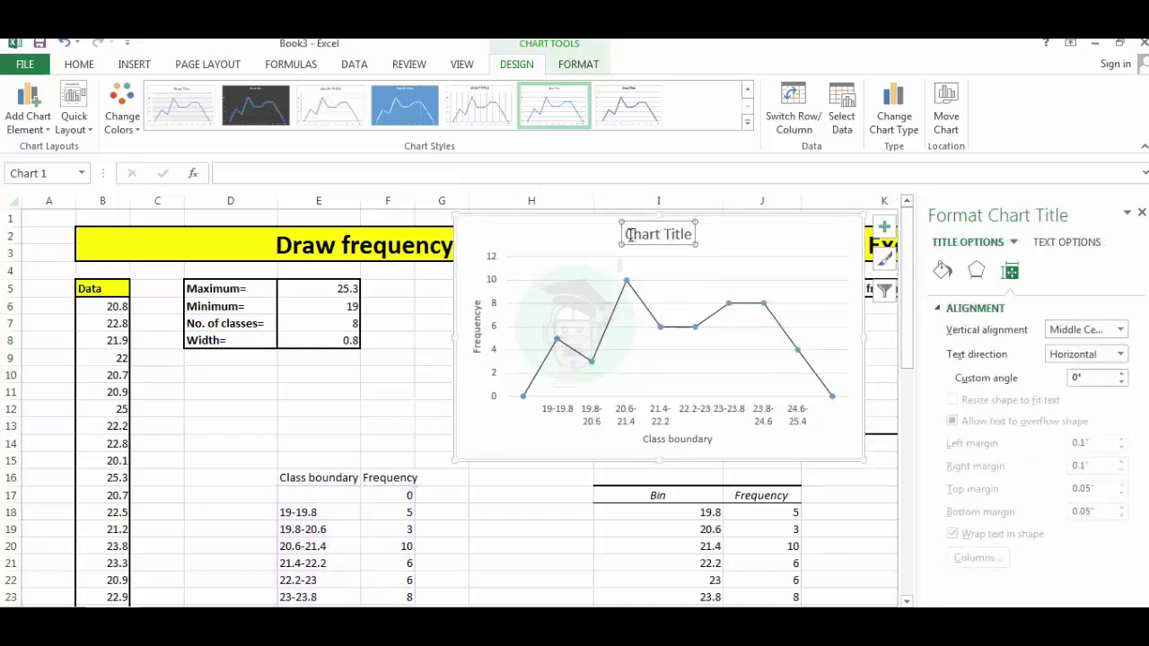
left_click_drag(628, 234, 800, 244)
left_click(745, 240)
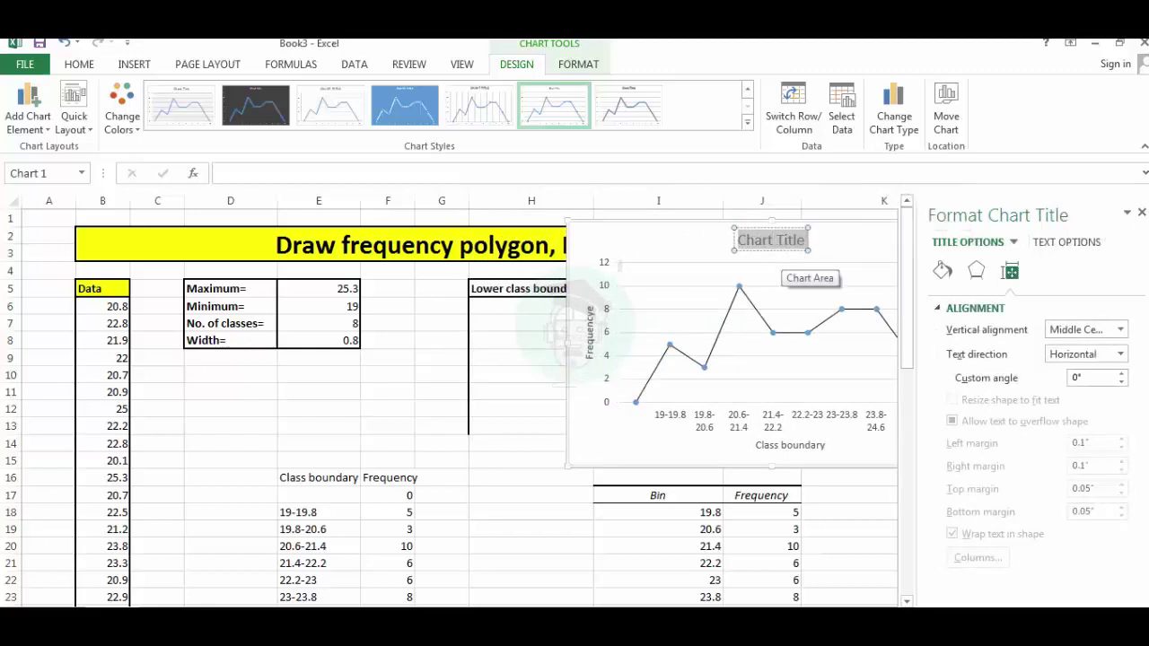
left_click(1140, 213)
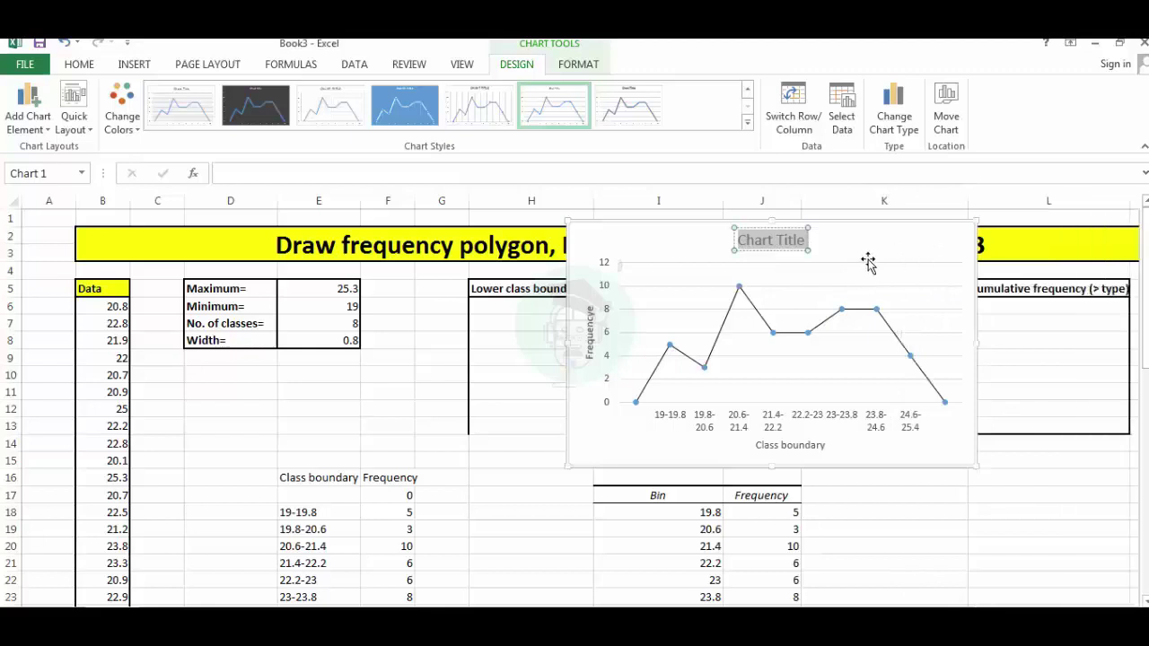
left_click(747, 239)
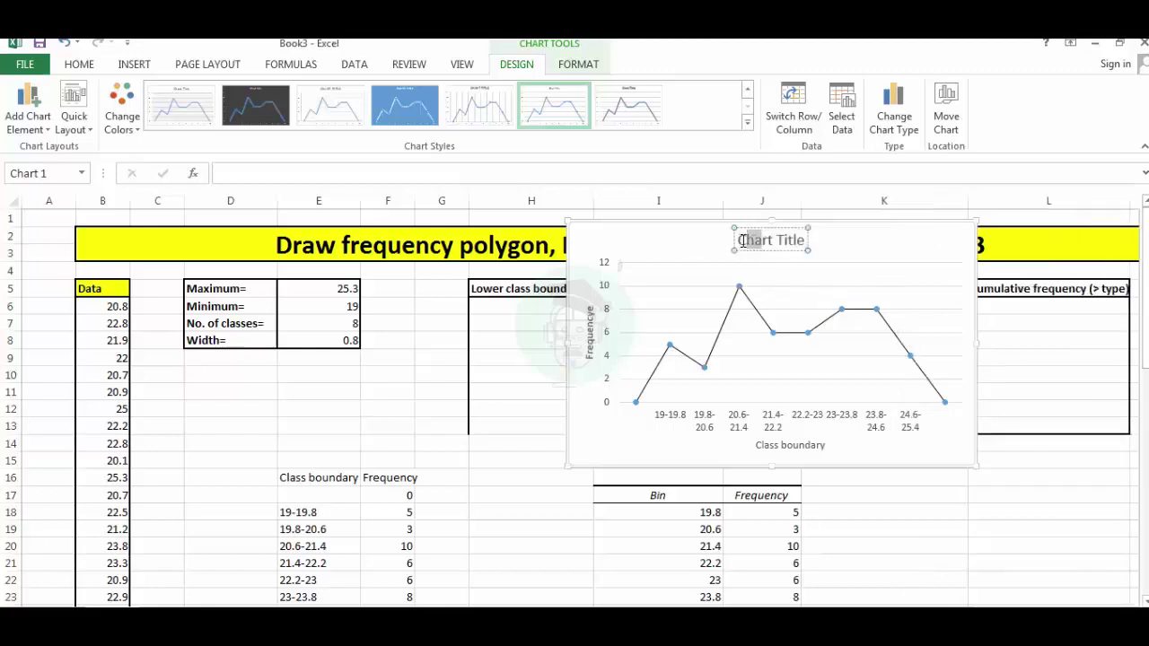
left_click_drag(737, 241, 807, 245)
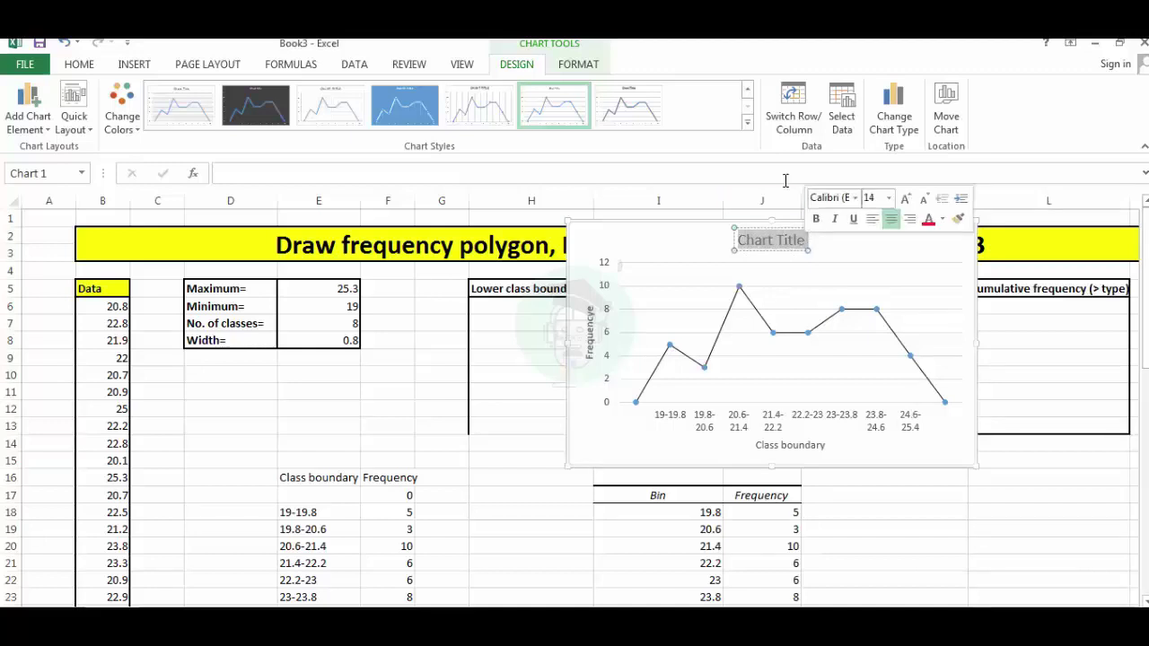
type("Freq")
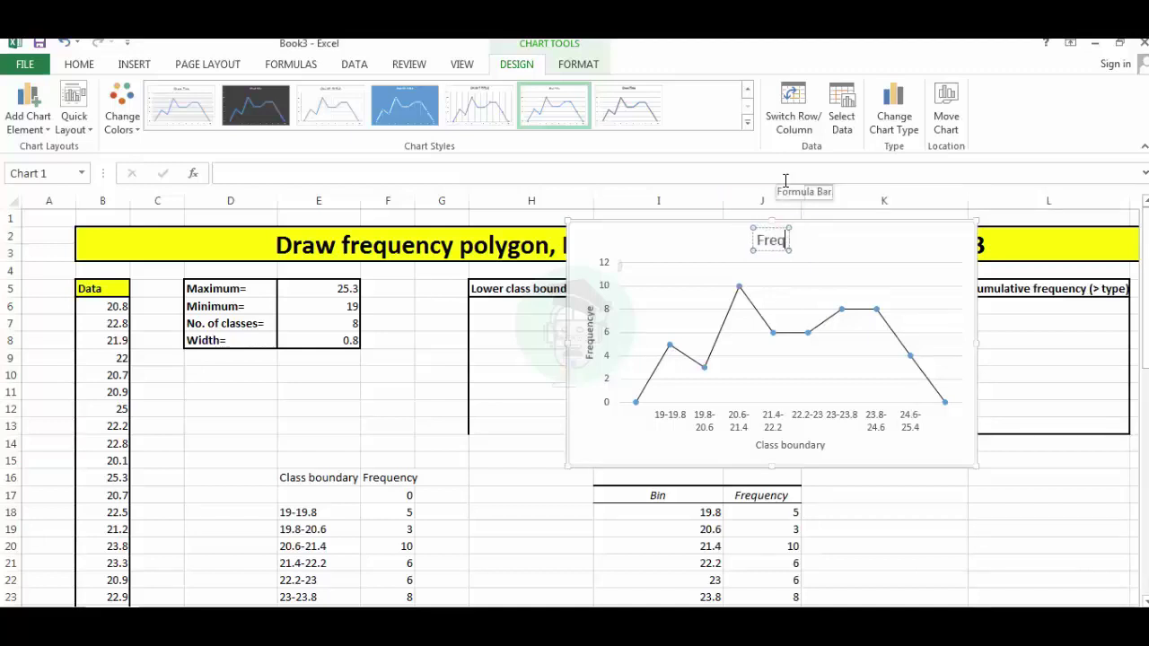
type("uency")
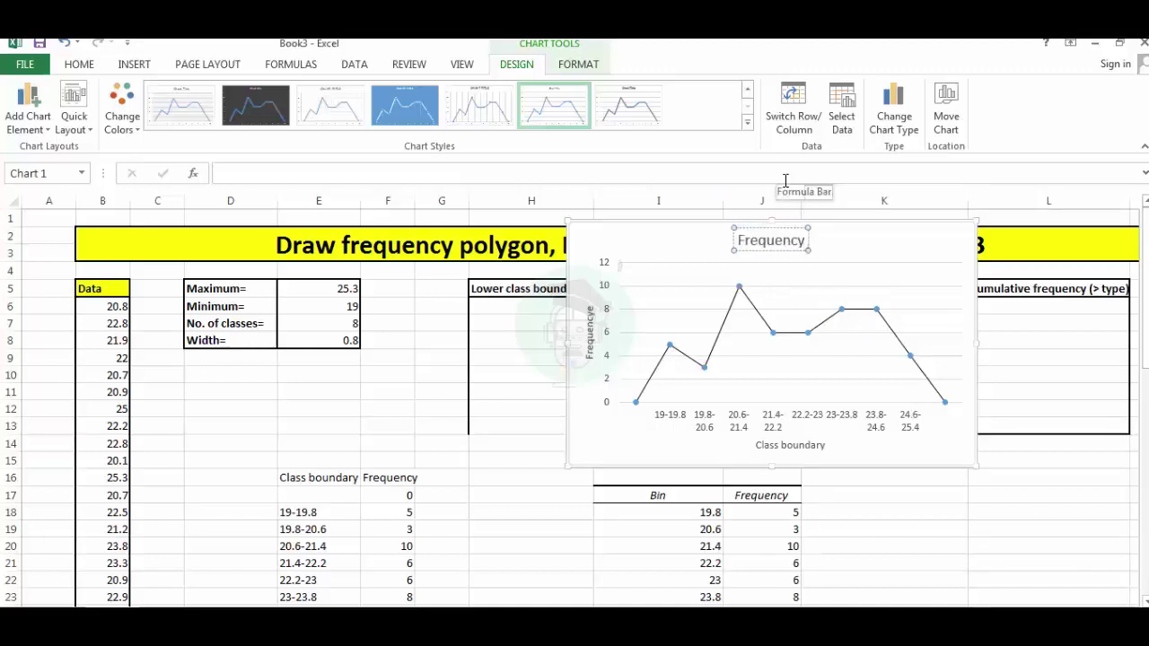
type(" P")
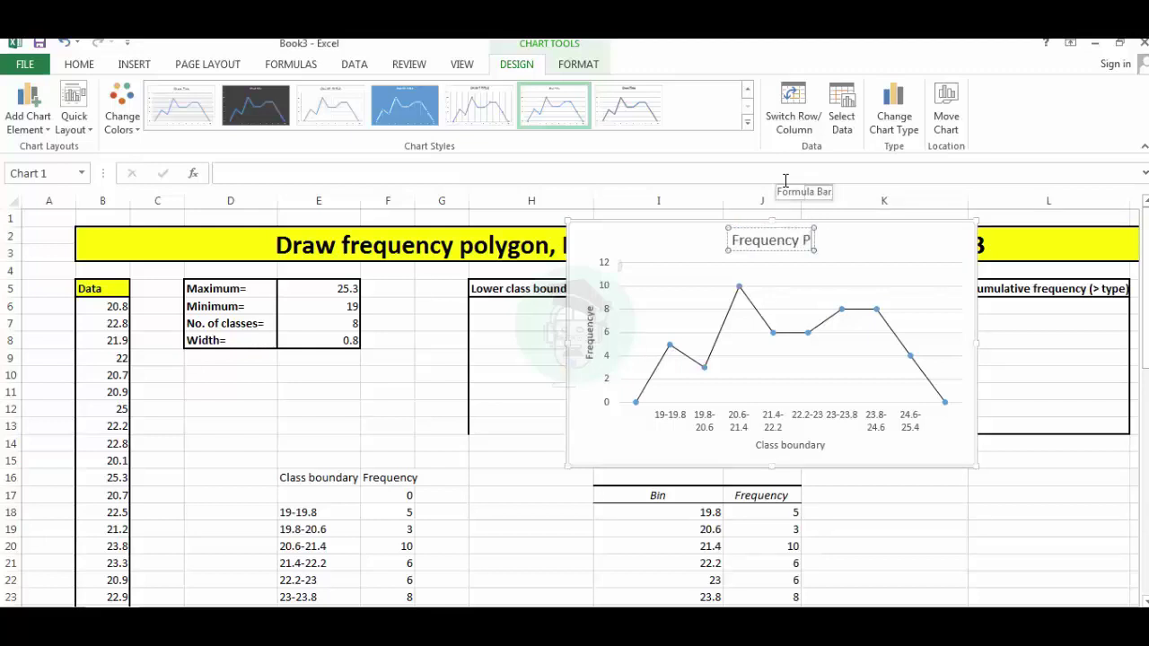
type("ol")
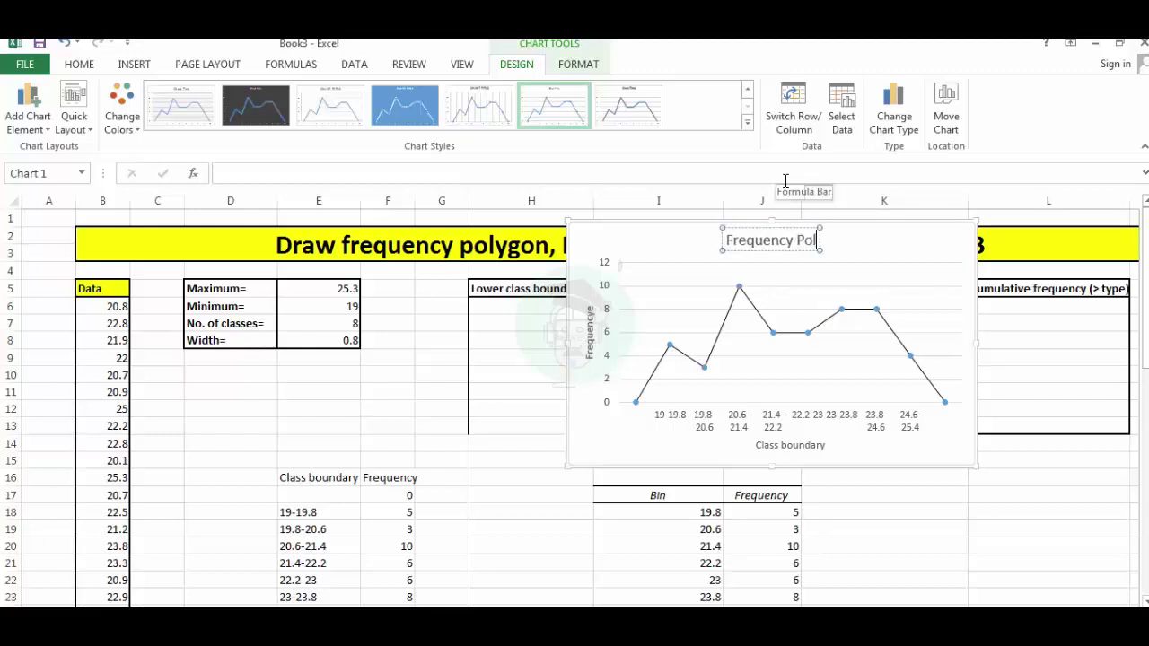
type("ygon")
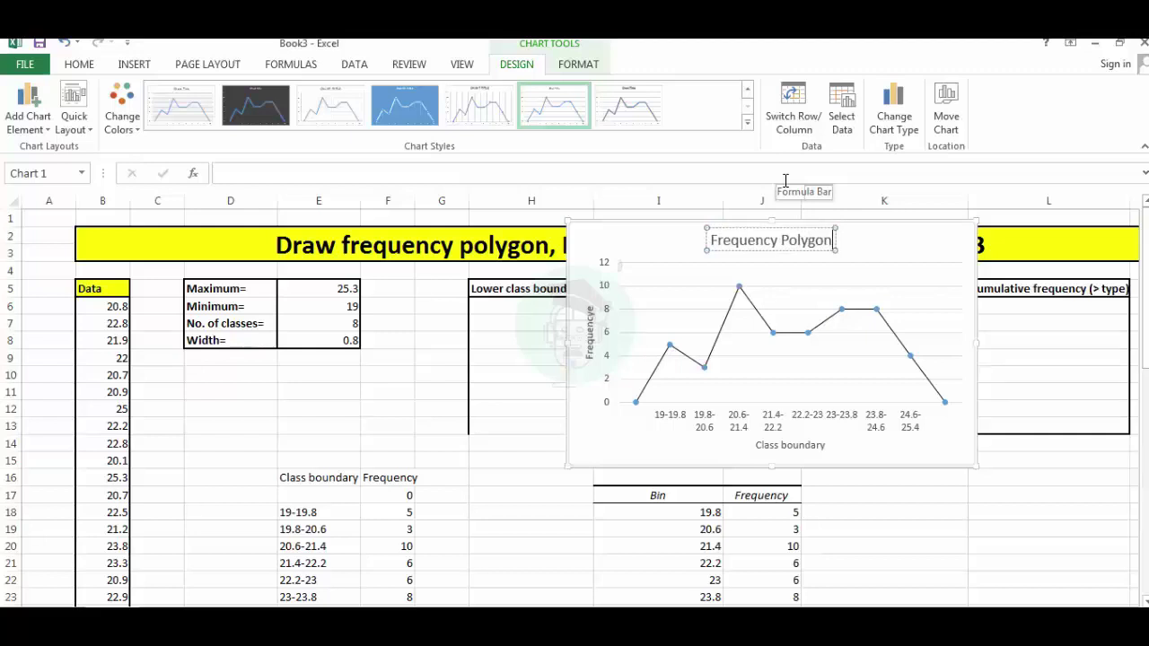
- Move the chart back beside the Class boundary and Frequency columns and enlarge it slightly
left_click(700, 220)
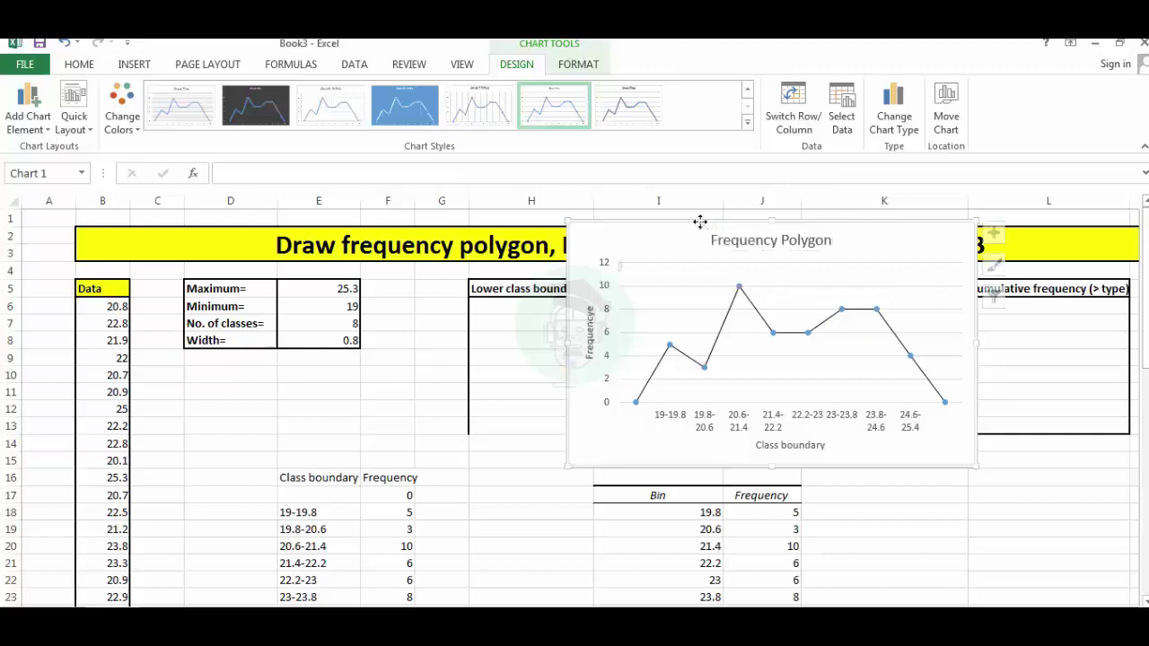
left_click_drag(700, 220, 586, 227)
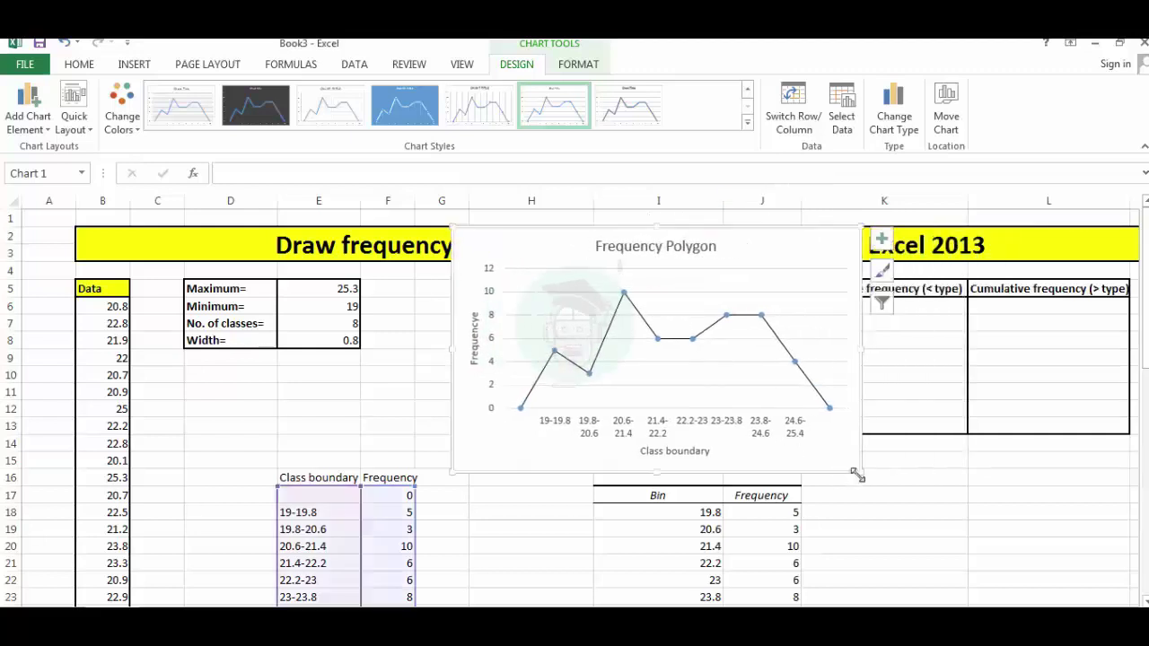
left_click_drag(855, 472, 885, 499)
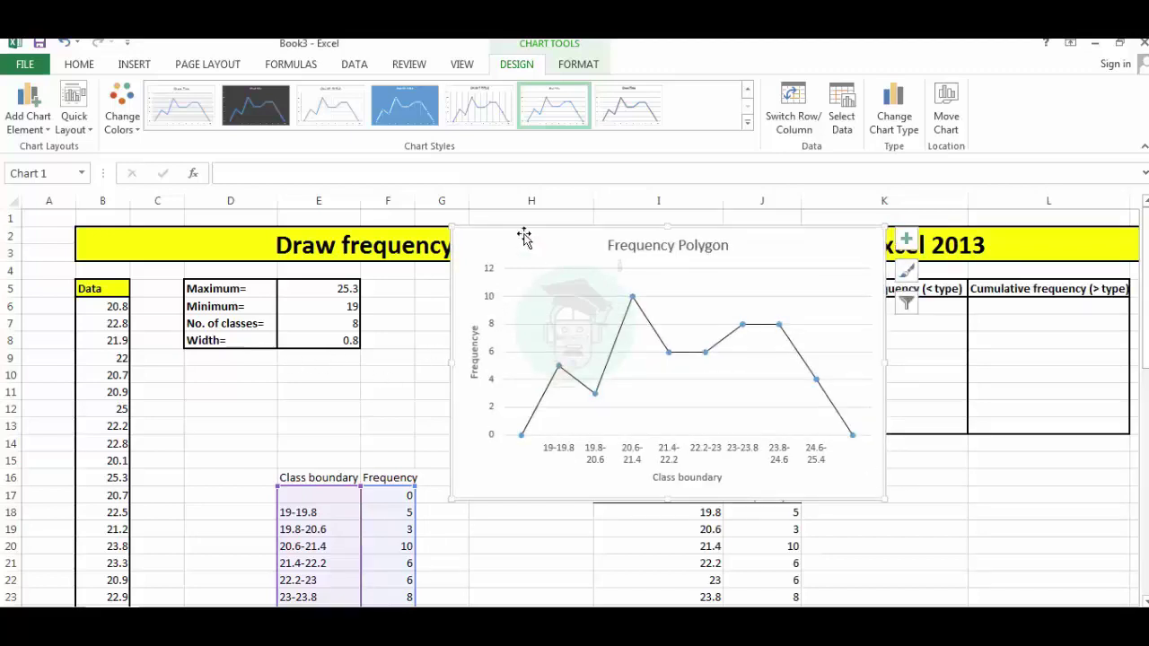
- Review the class boundary and frequency table against the chart, and look over the available line chart types
scroll(274, 362, "down", 3)
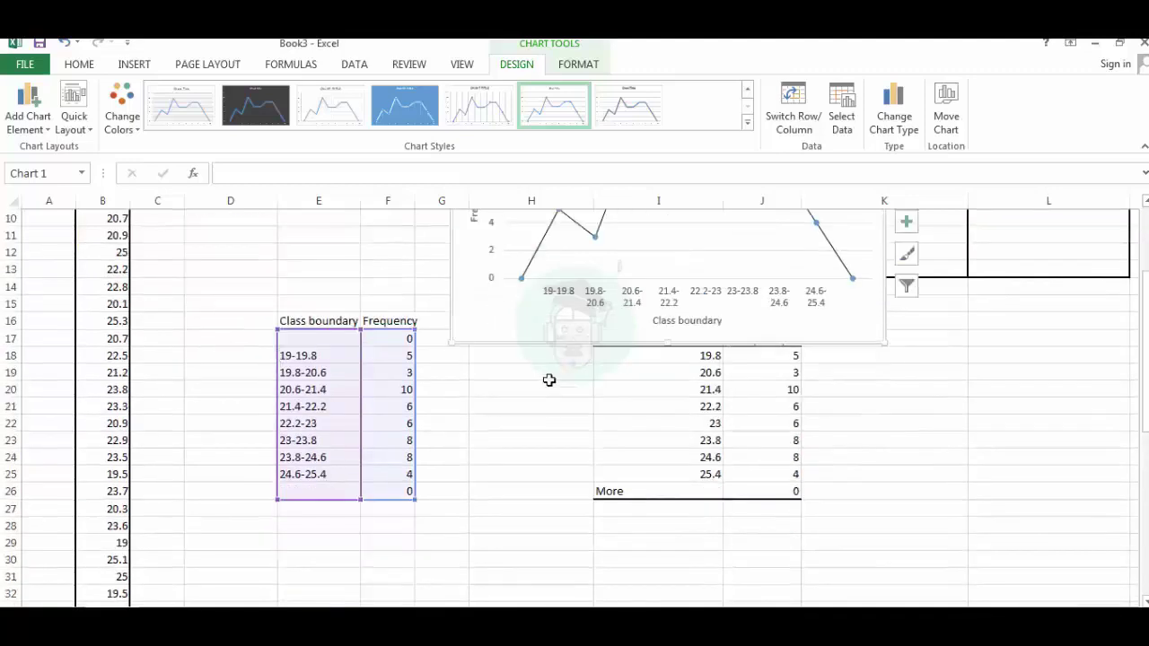
scroll(545, 380, "up", 3)
scroll(403, 451, "down", 2)
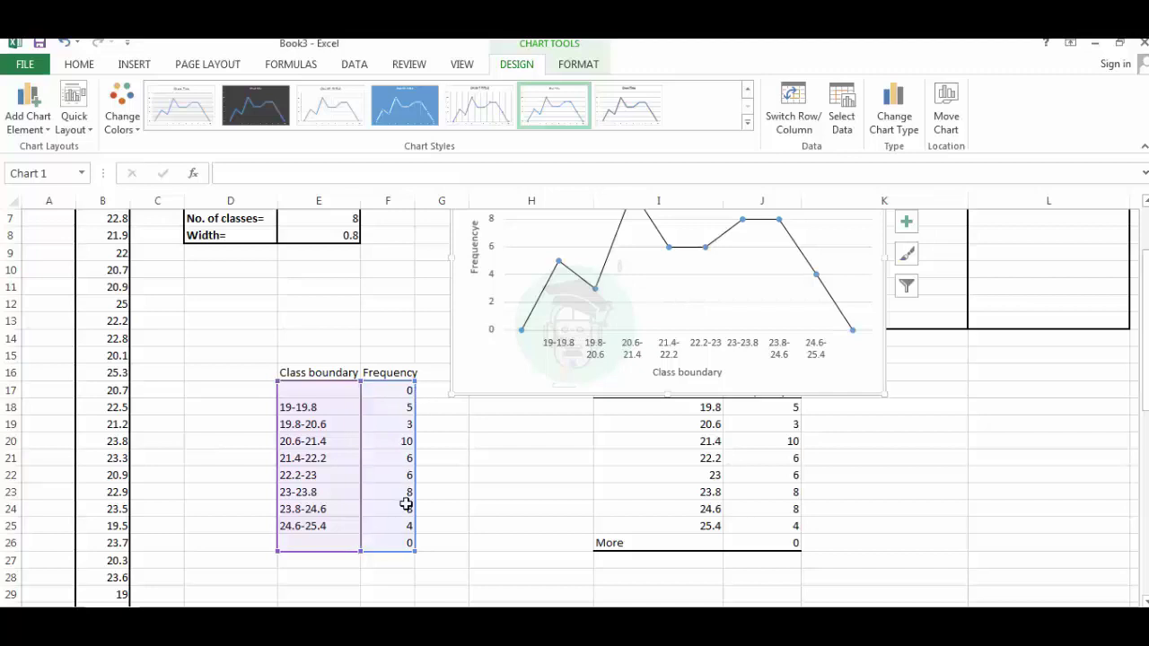
scroll(406, 502, "up", 2)
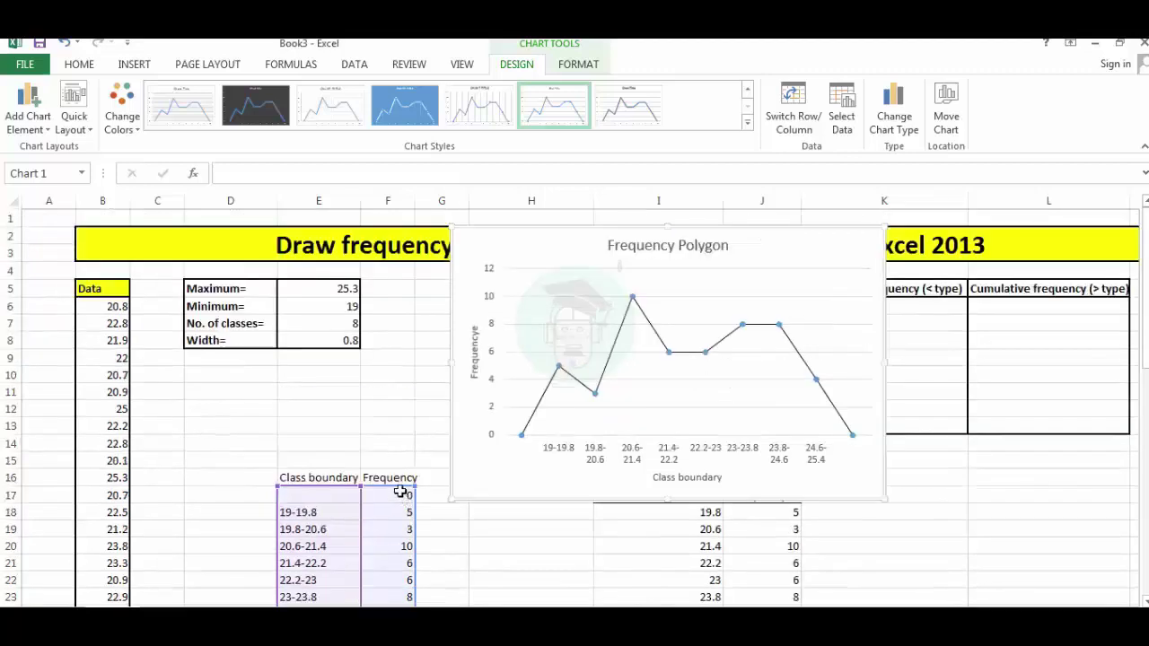
left_click(134, 65)
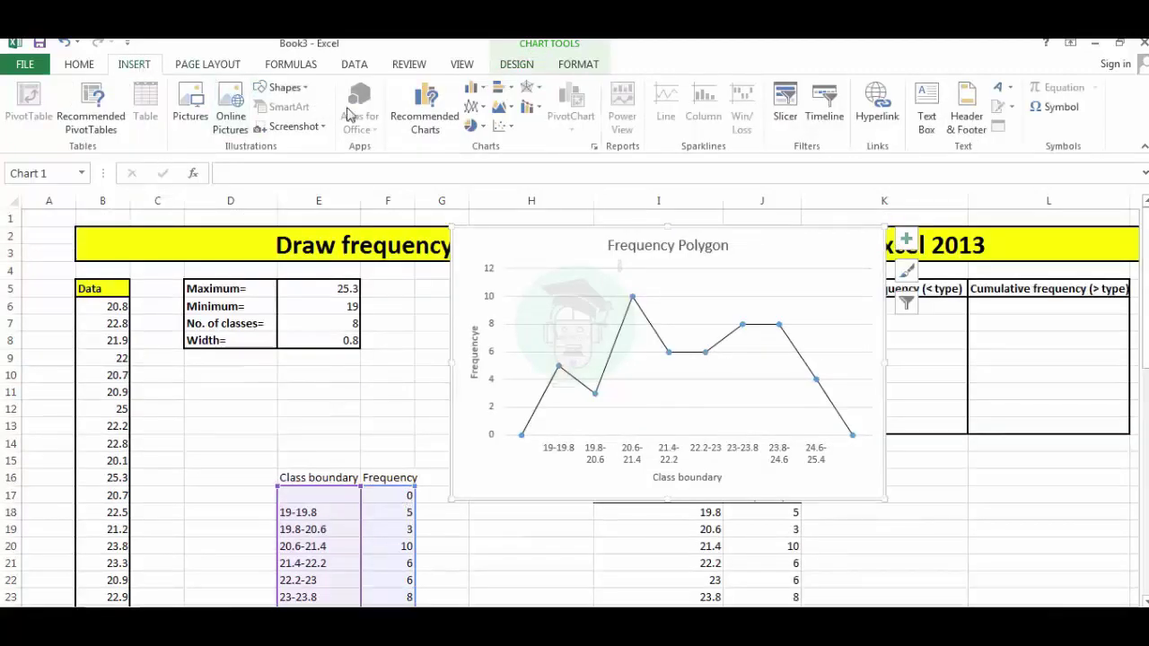
left_click(481, 109)
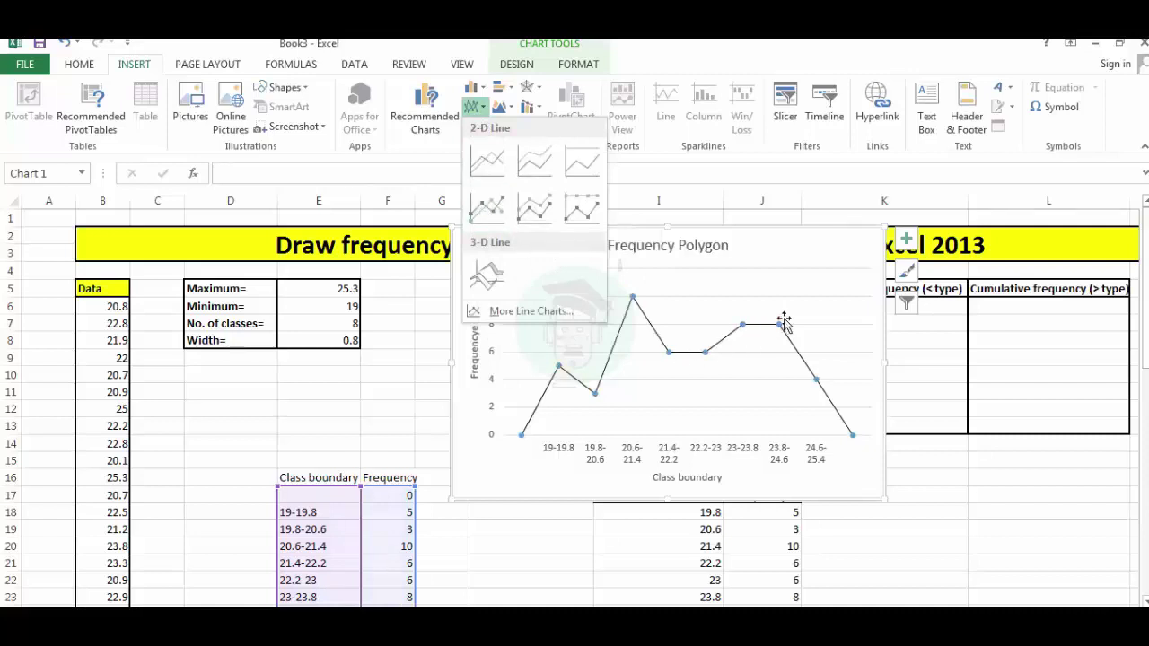
left_click(830, 258)
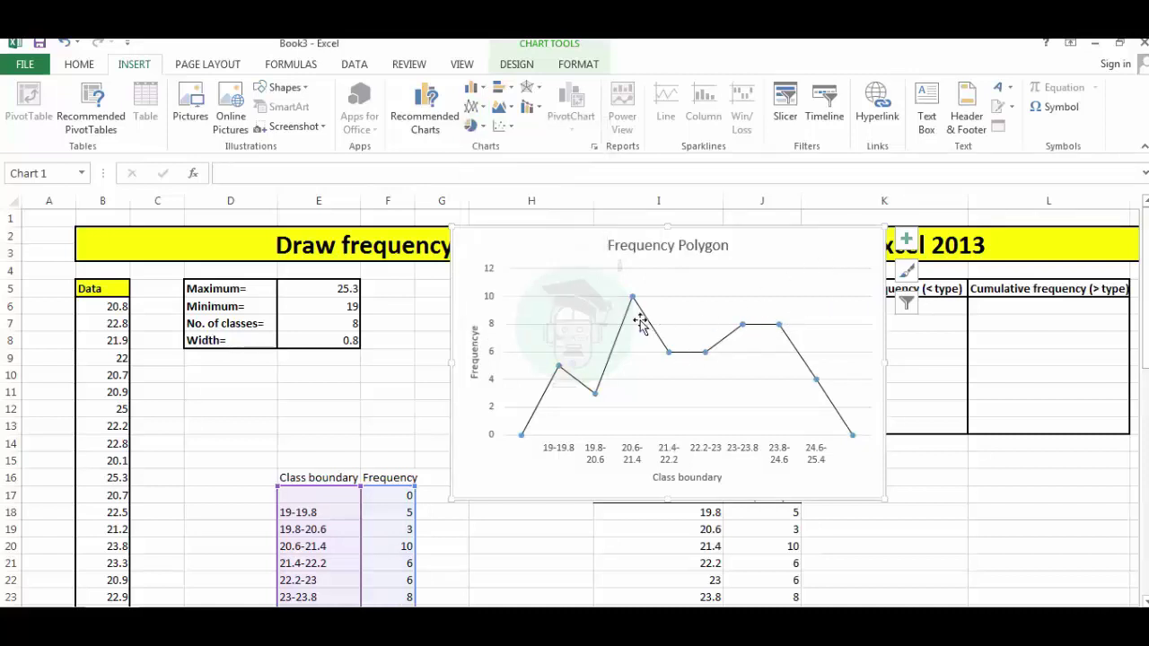
- Examine the line formatting options of the frequency polygon's data series, including color and width
mouse_move(627, 329)
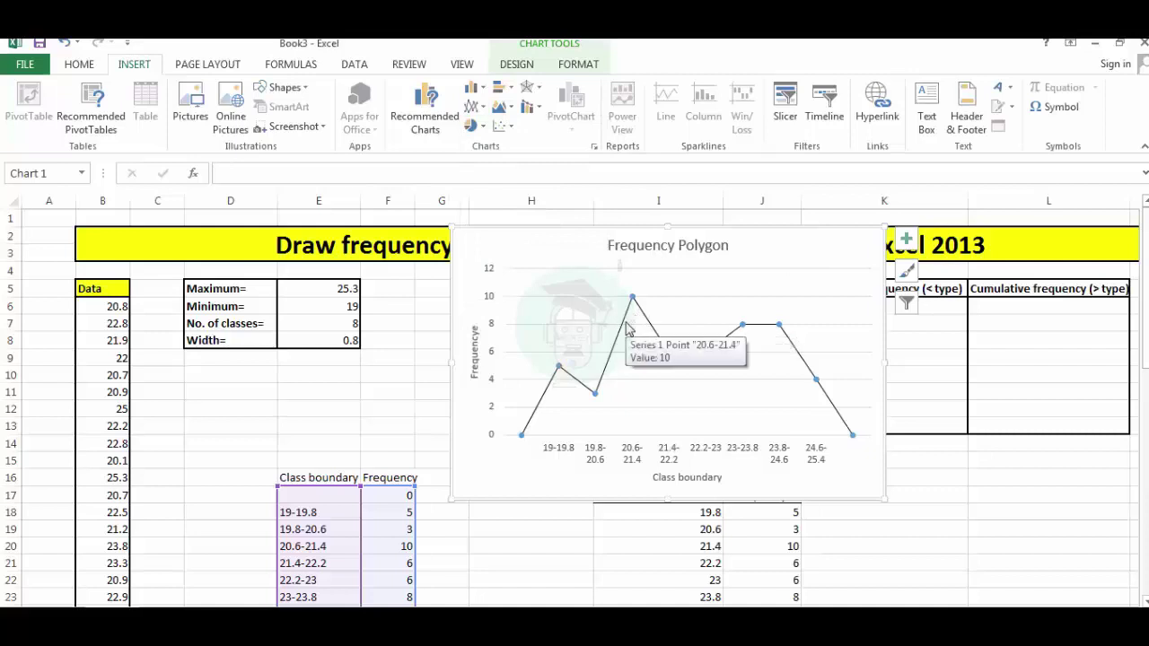
left_click(626, 329)
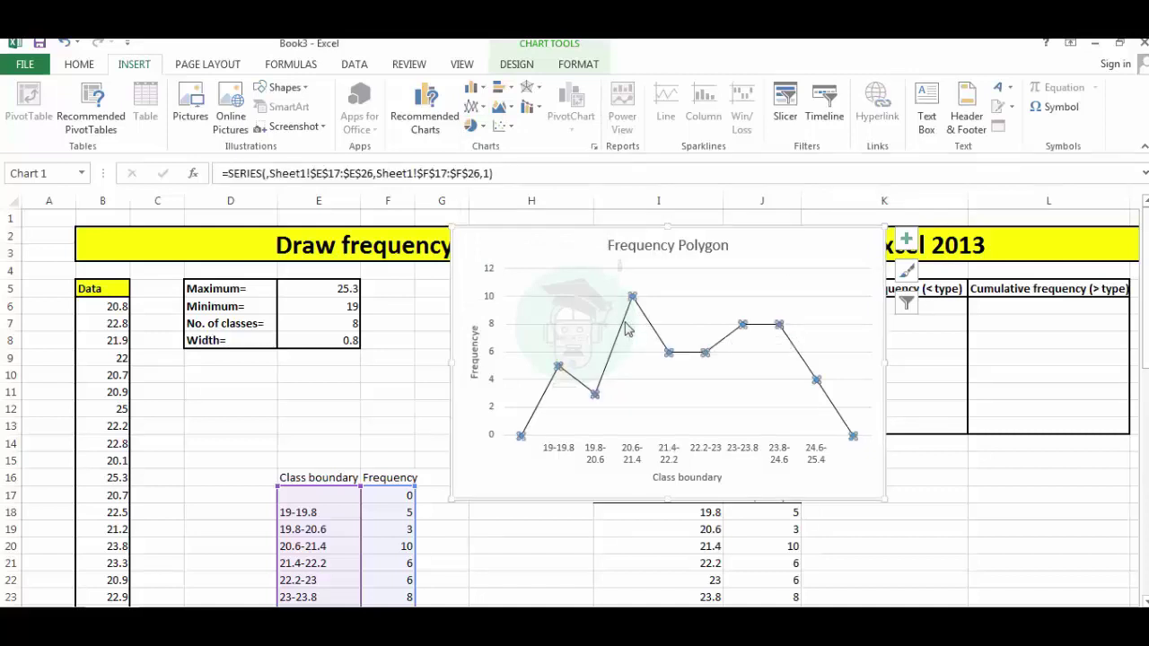
right_click(626, 329)
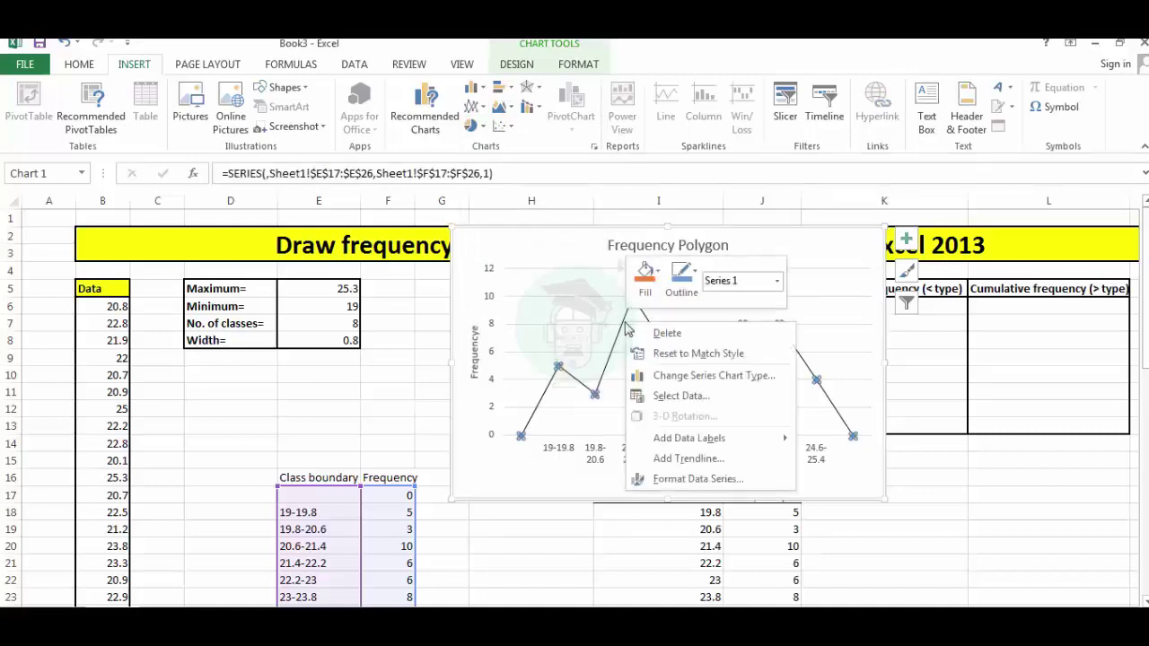
left_click(686, 481)
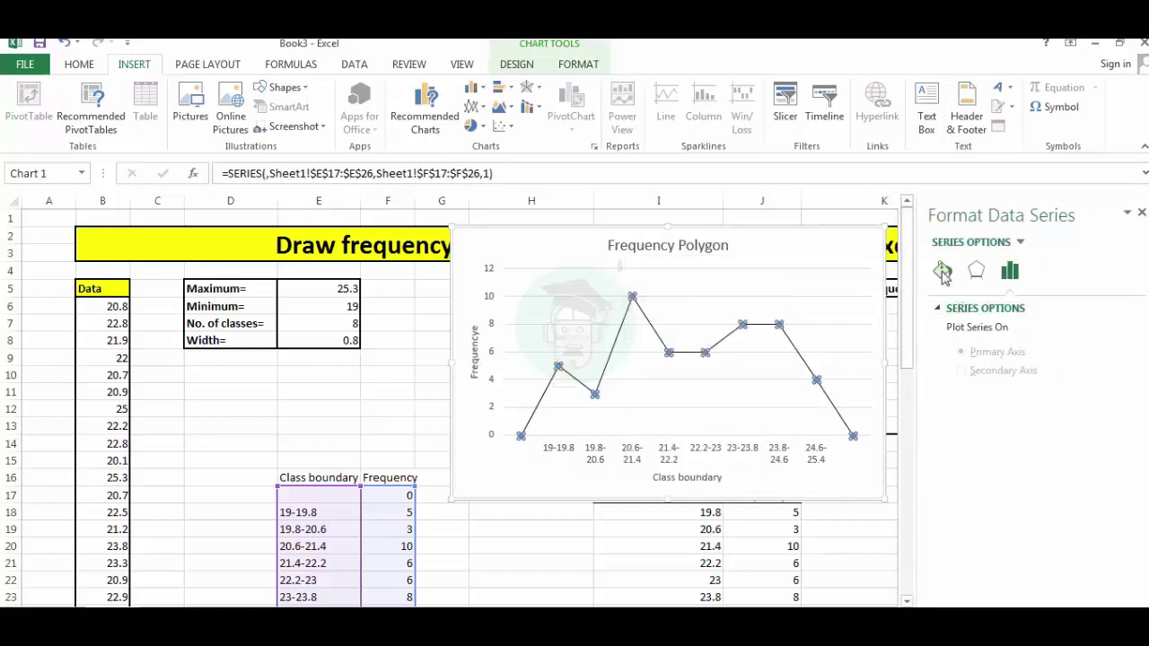
left_click(942, 272)
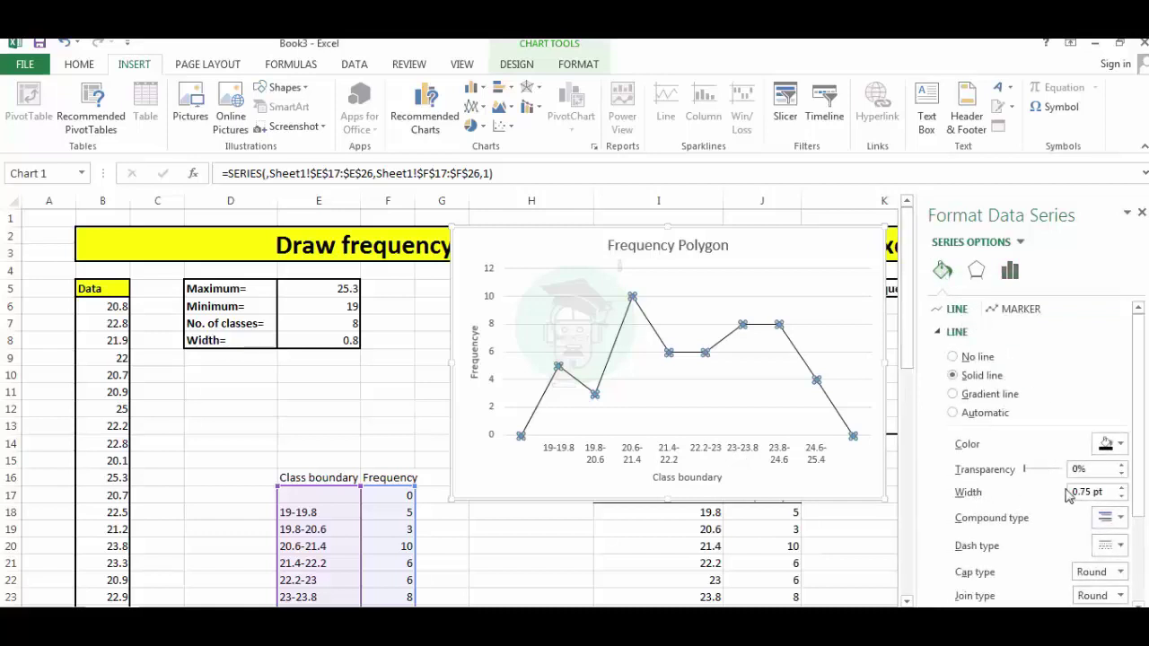
left_click(1121, 488)
left_click(1119, 496)
left_click(1140, 213)
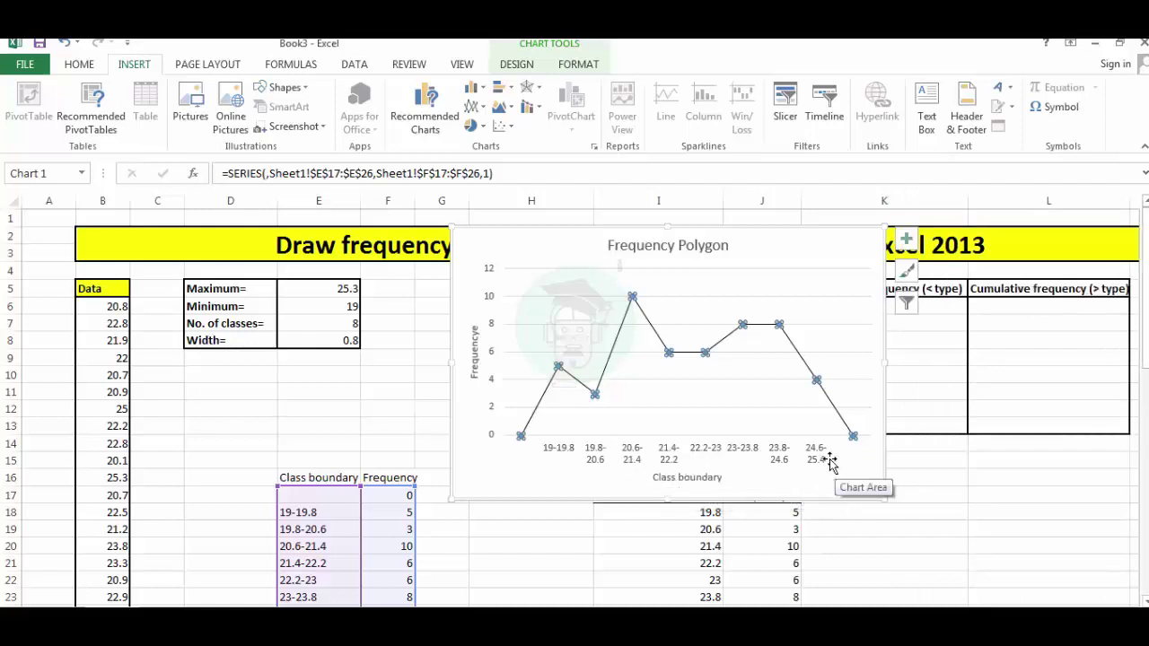
- Review the axis label range behind the frequency polygon's class boundary labels and look over the chart's design options
right_click(669, 460)
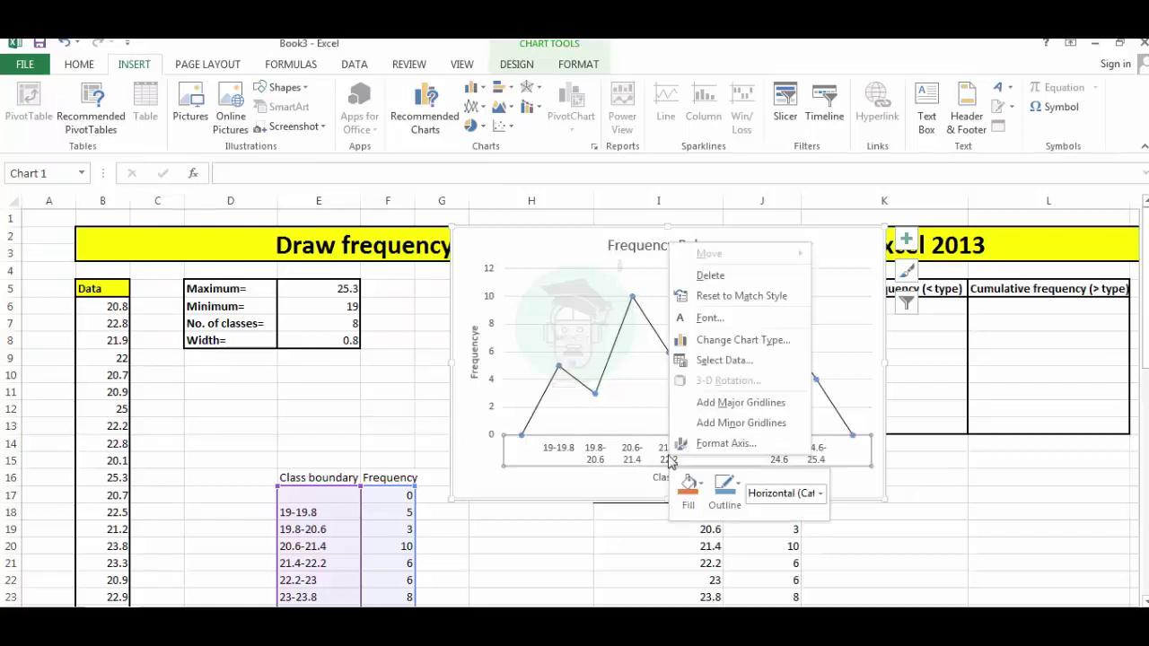
left_click(722, 360)
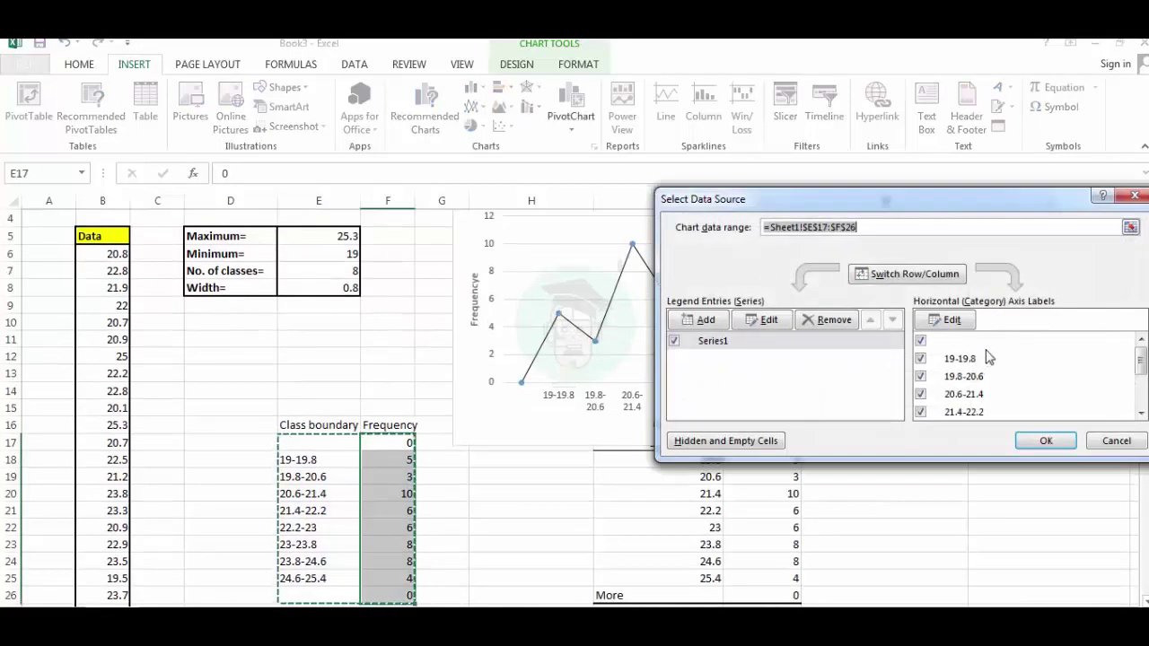
left_click(966, 329)
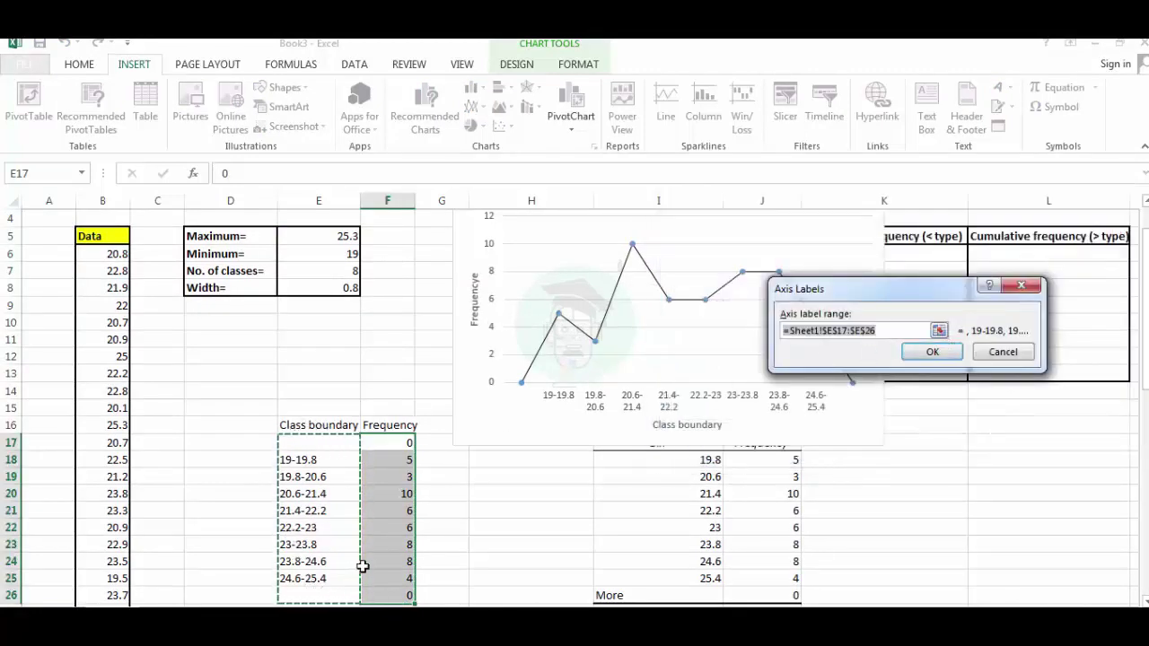
left_click(932, 351)
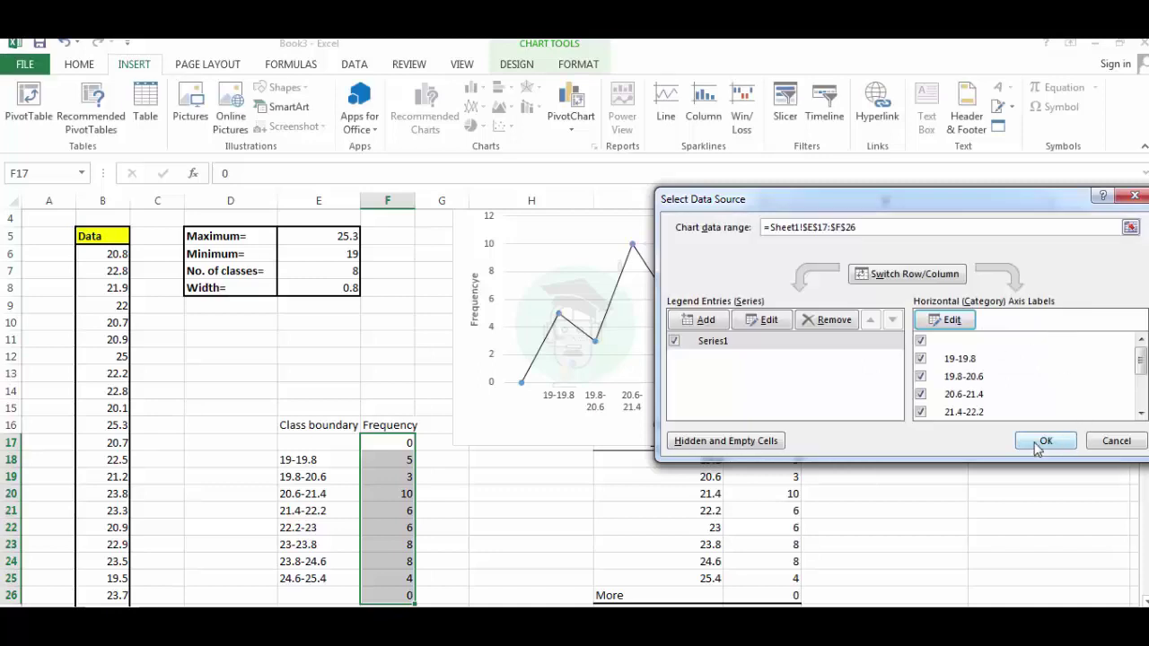
left_click(1041, 442)
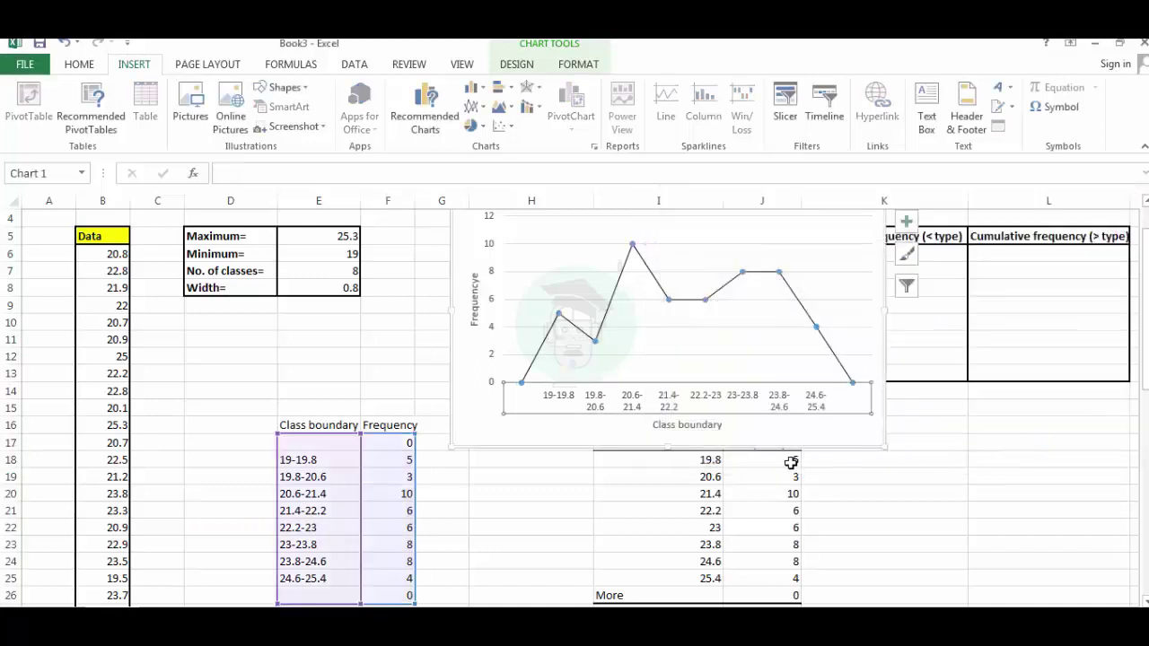
scroll(682, 449, "up", 1)
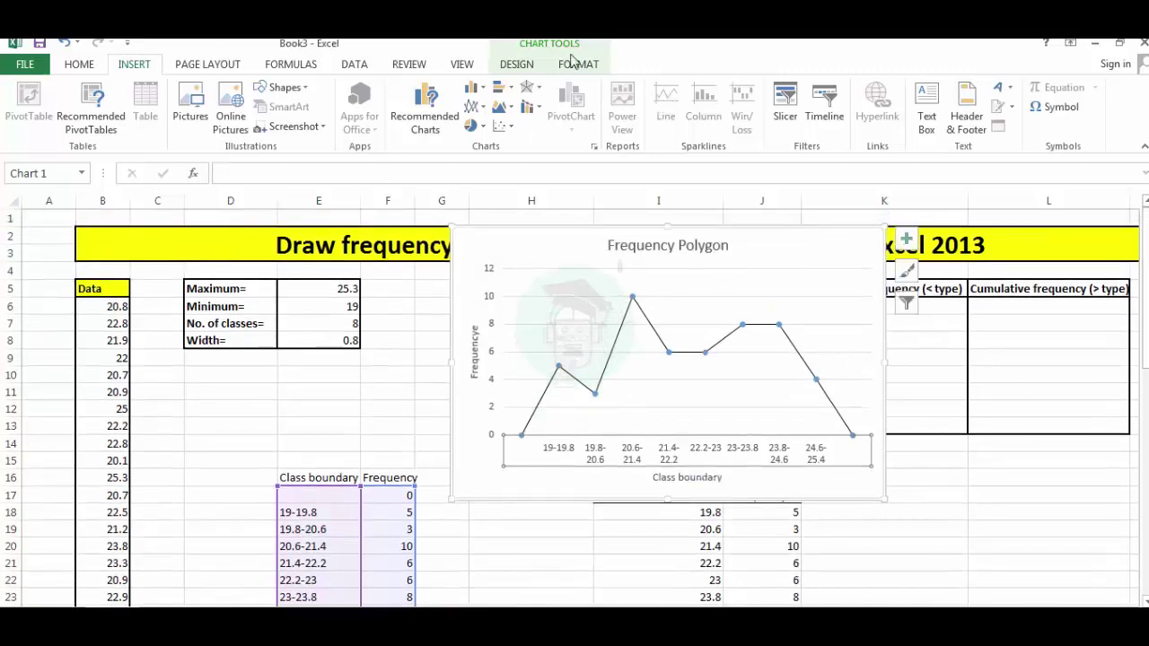
left_click(536, 54)
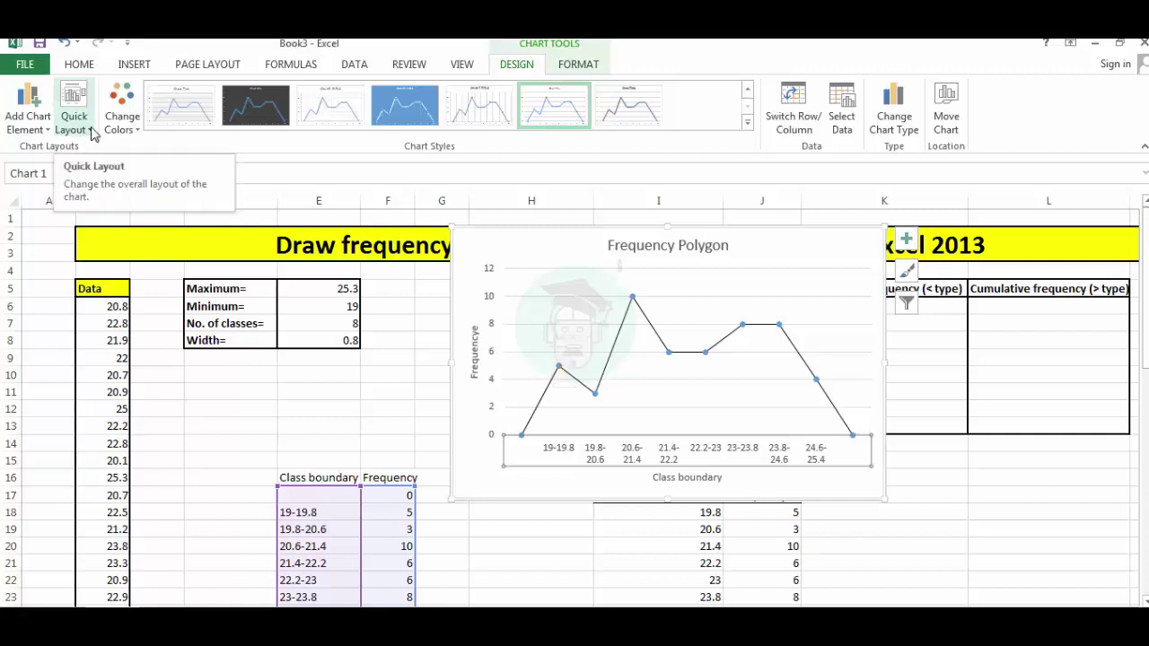
- Correct the spelling of the frequency polygon's vertical axis title to Frequency
left_click(472, 364)
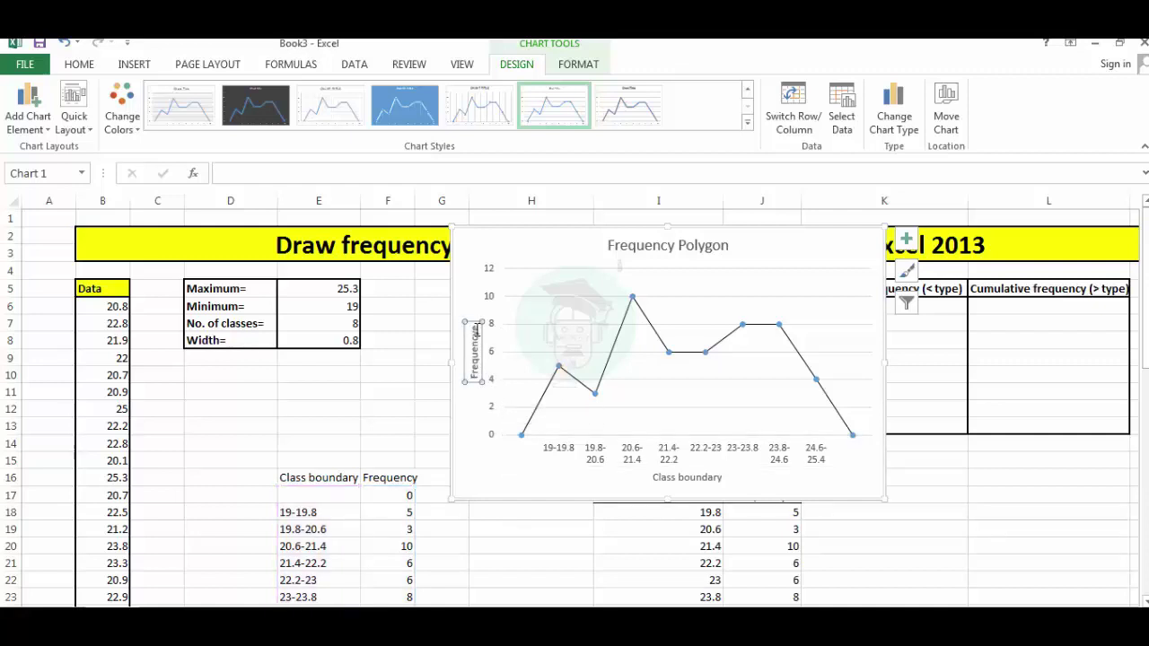
left_click(475, 332)
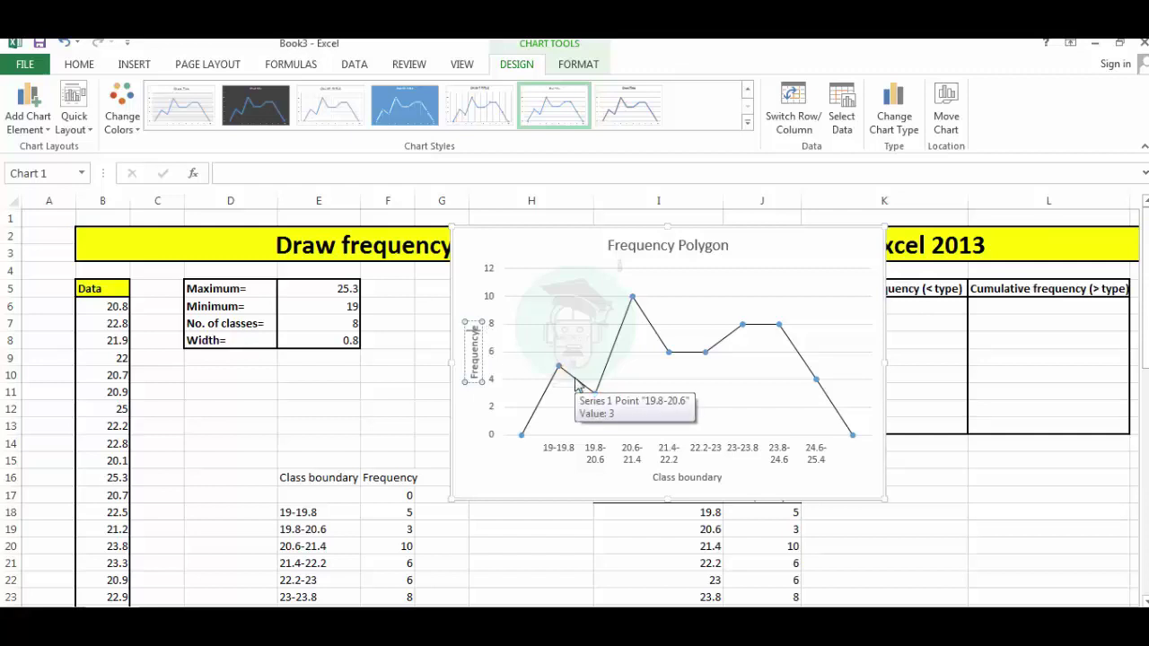
key("Delete")
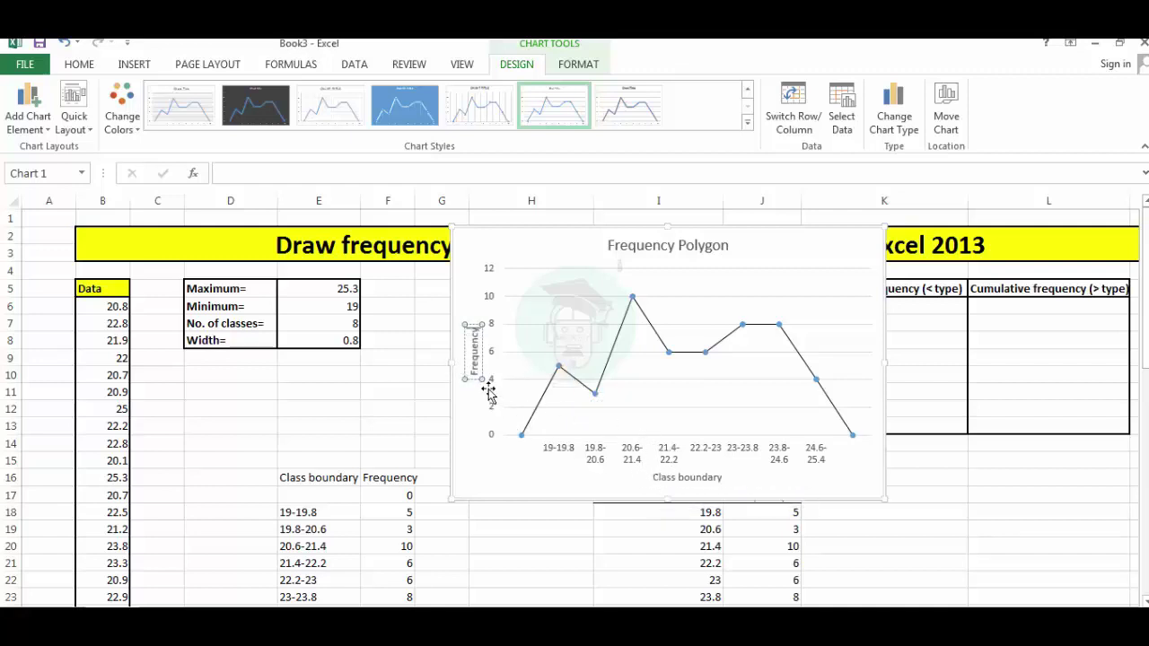
left_click(687, 477)
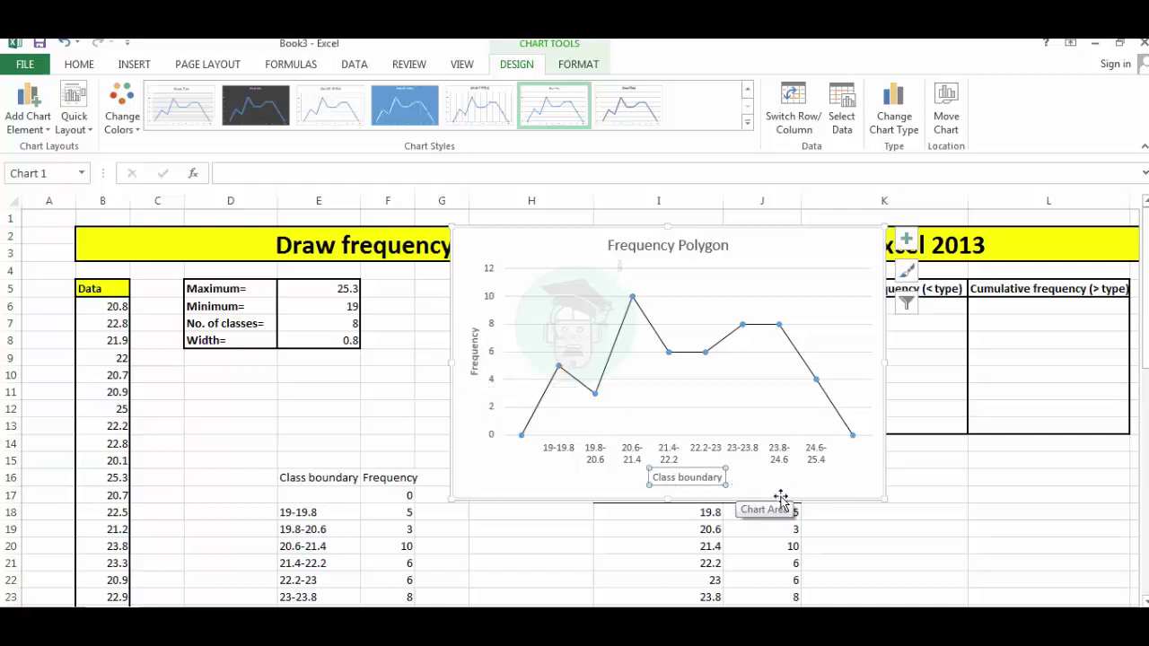
left_click(956, 525)
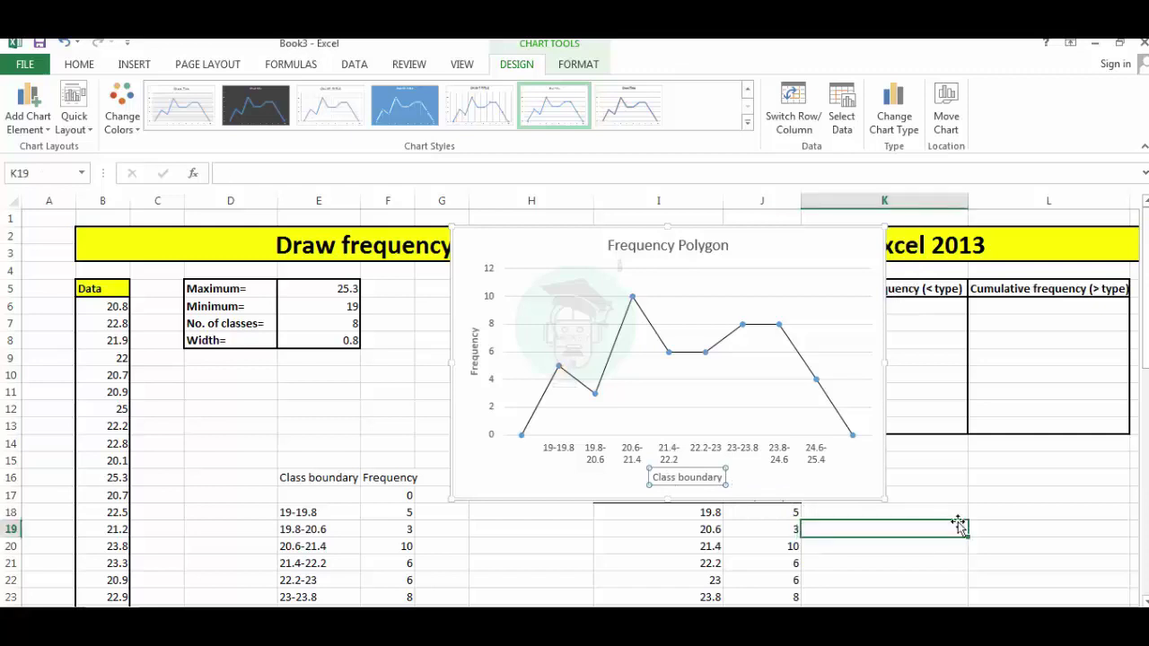
left_click(585, 233)
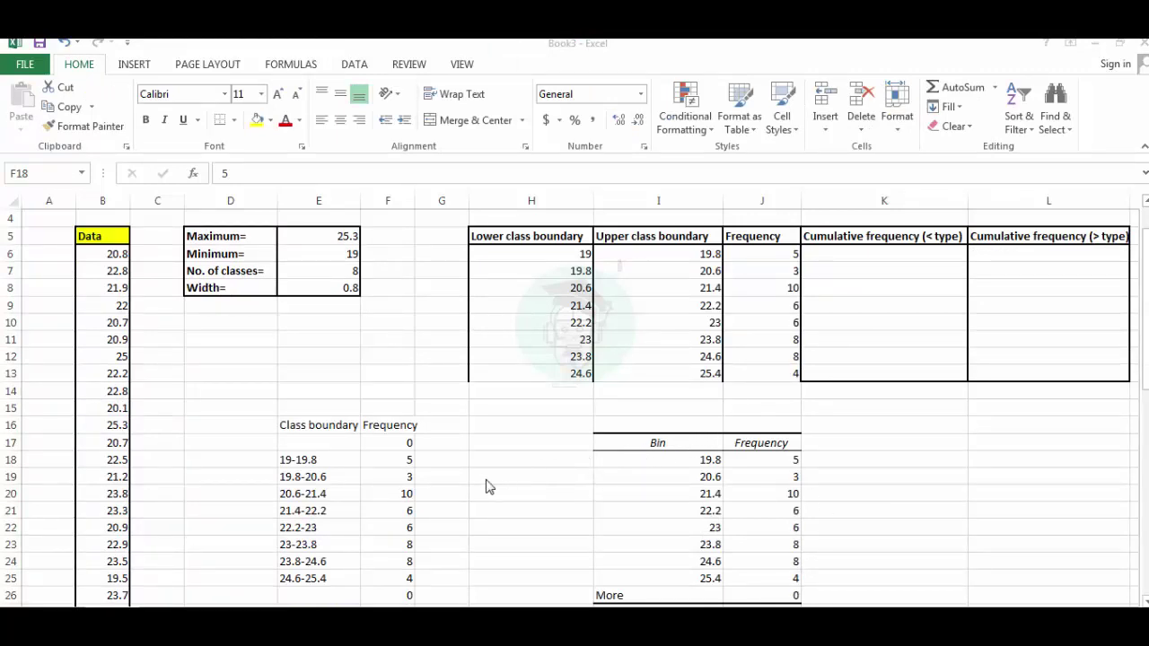
- Insert a 2-D clustered column chart of frequencies F18:F25 and apply the quick layout with touching columns and axis titles
left_click(362, 458)
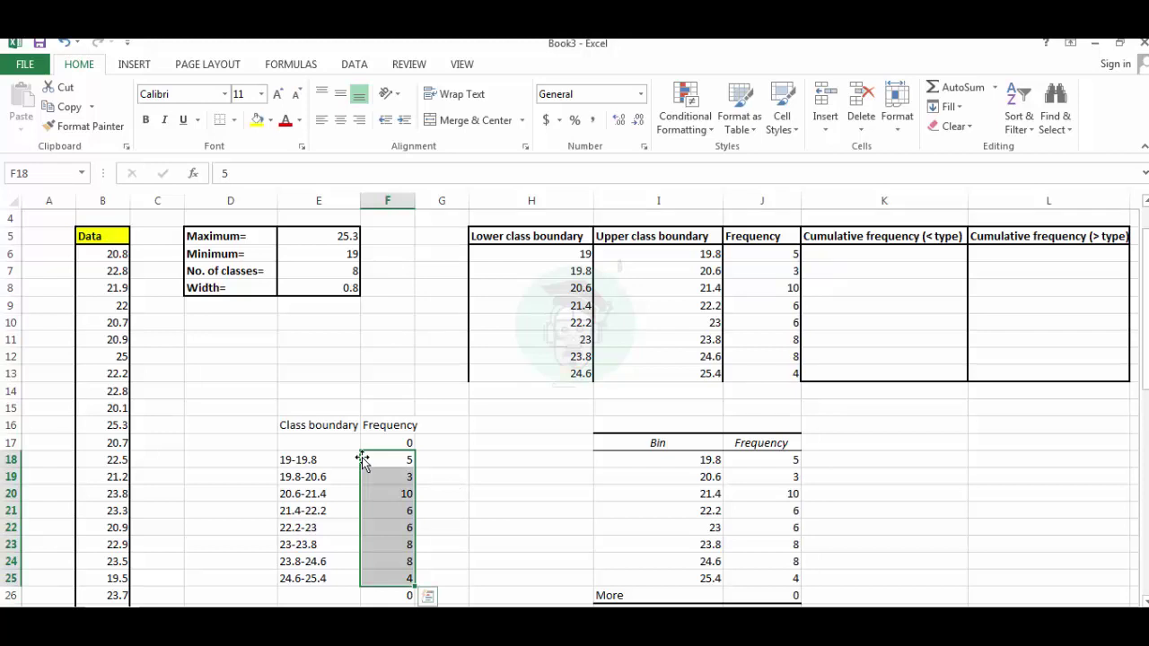
left_click(130, 69)
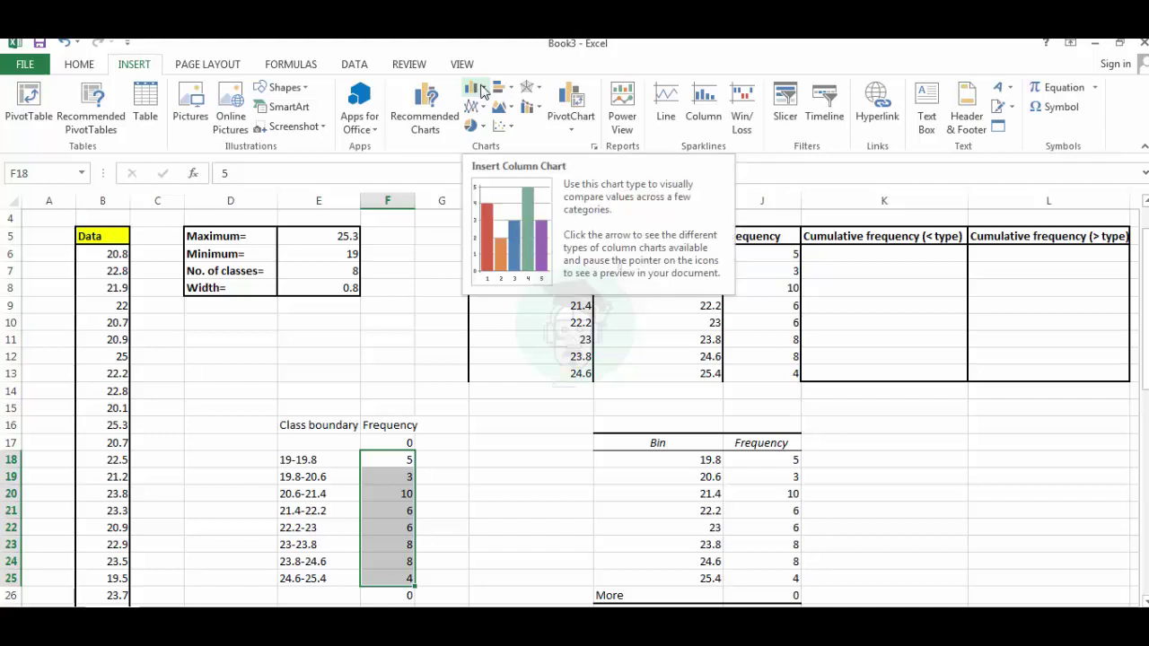
left_click(481, 90)
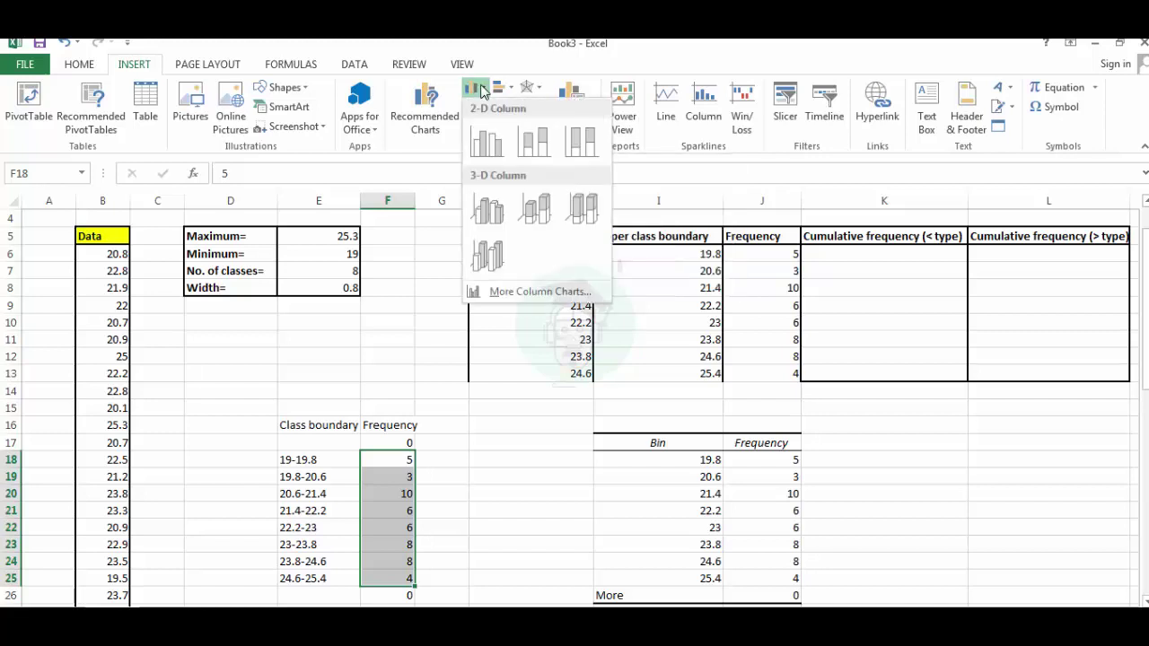
left_click(487, 142)
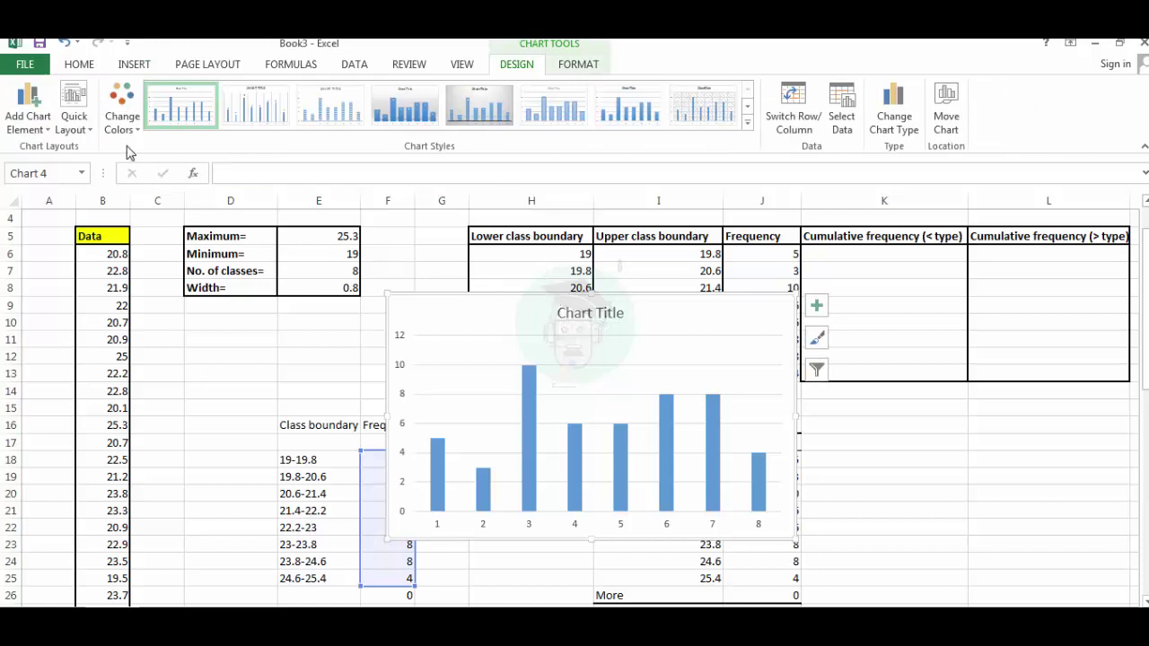
left_click(86, 135)
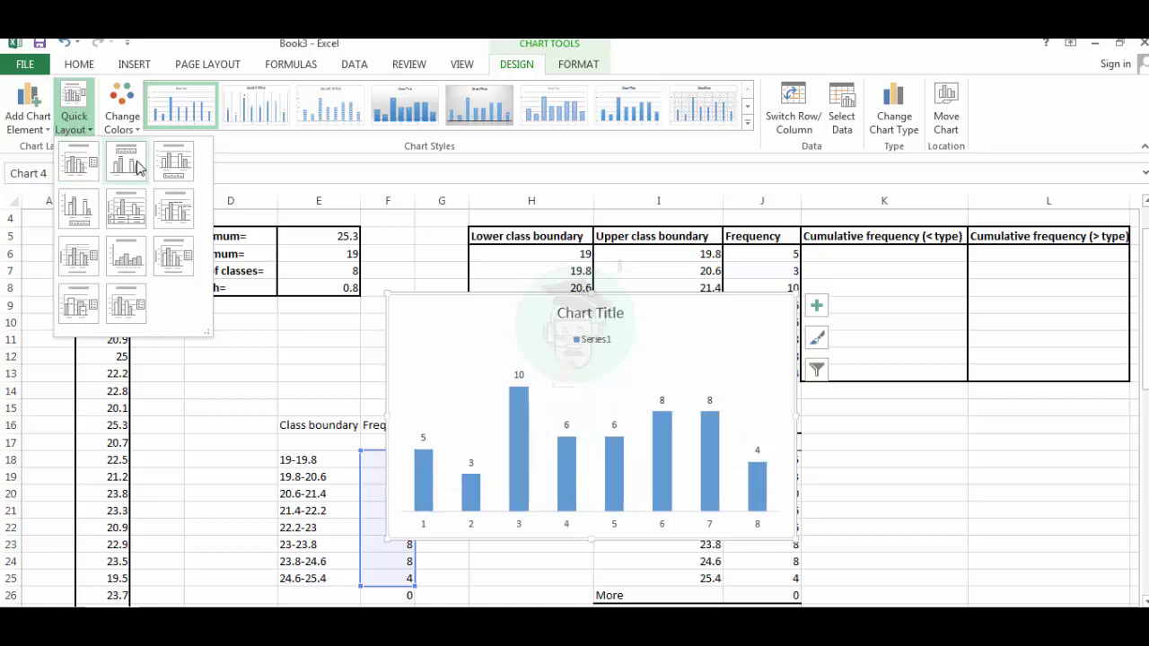
left_click(123, 258)
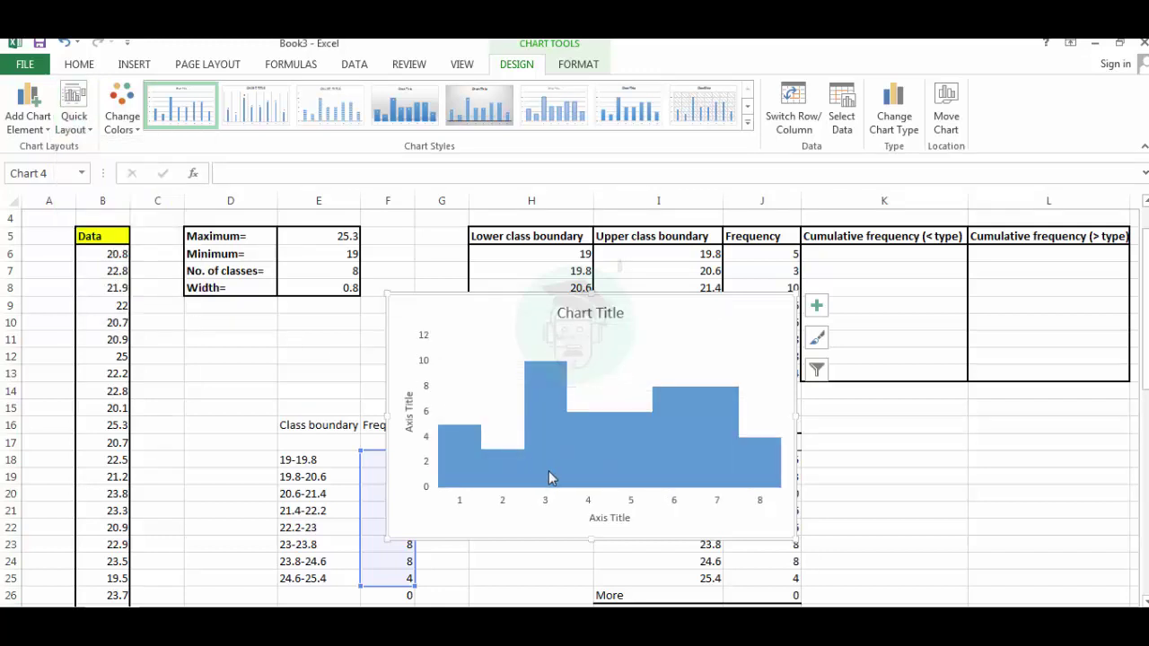
- Replace the new column chart's horizontal axis title with class boundary
left_click(594, 518)
left_click_drag(633, 518, 597, 518)
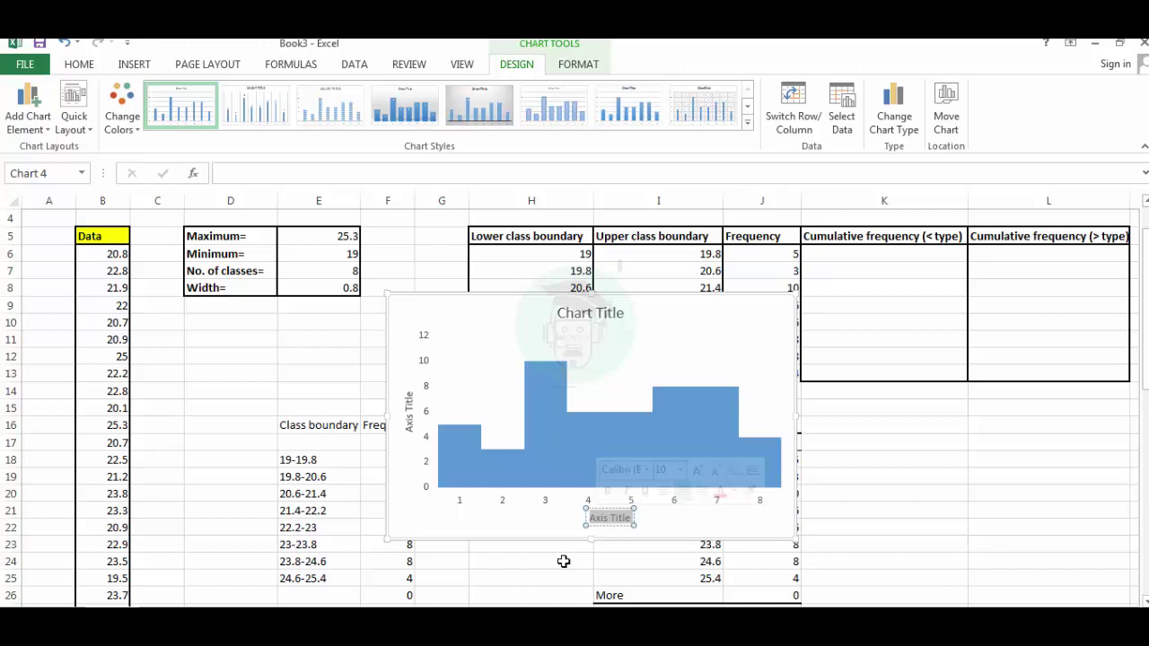
type("class")
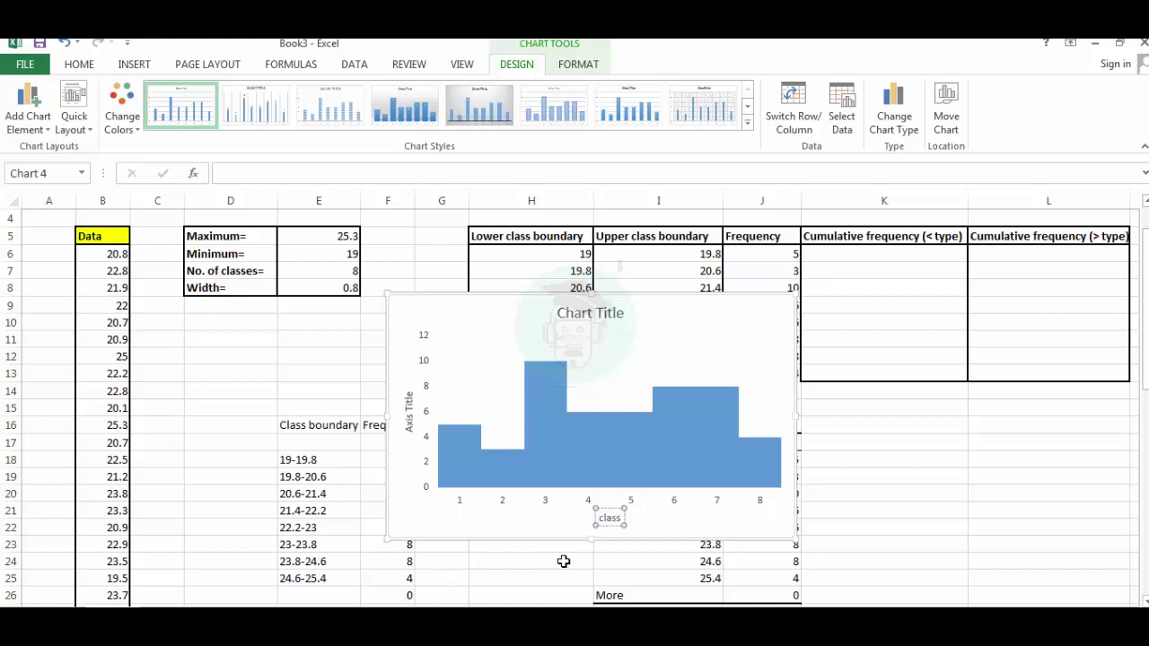
type(" bounda")
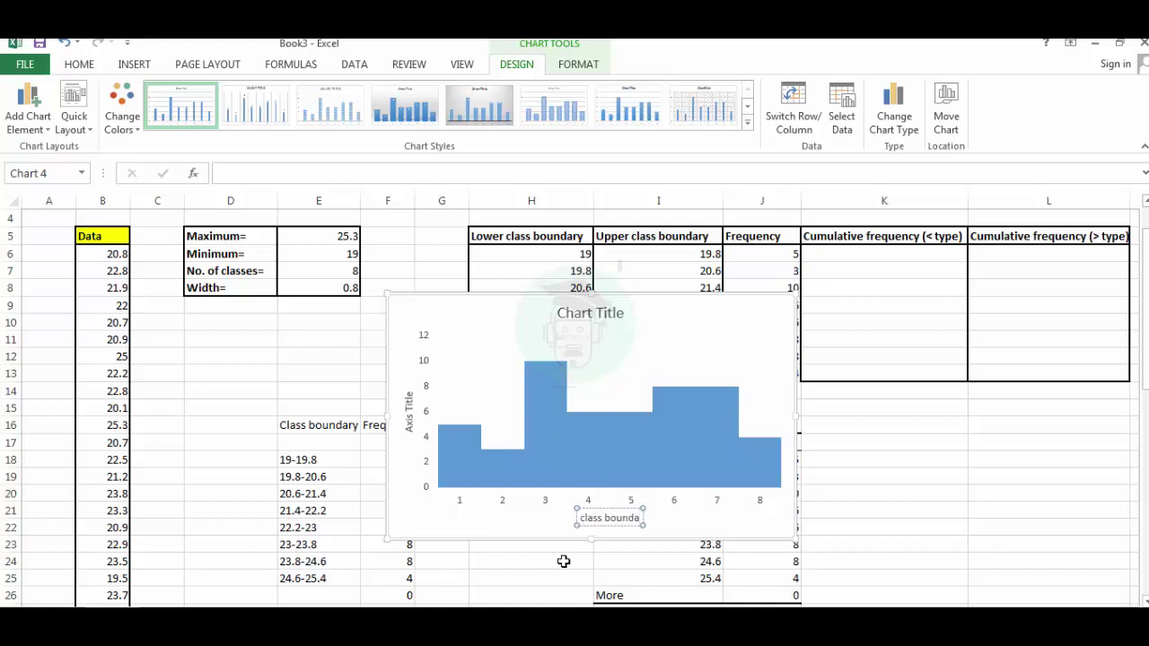
type("ry")
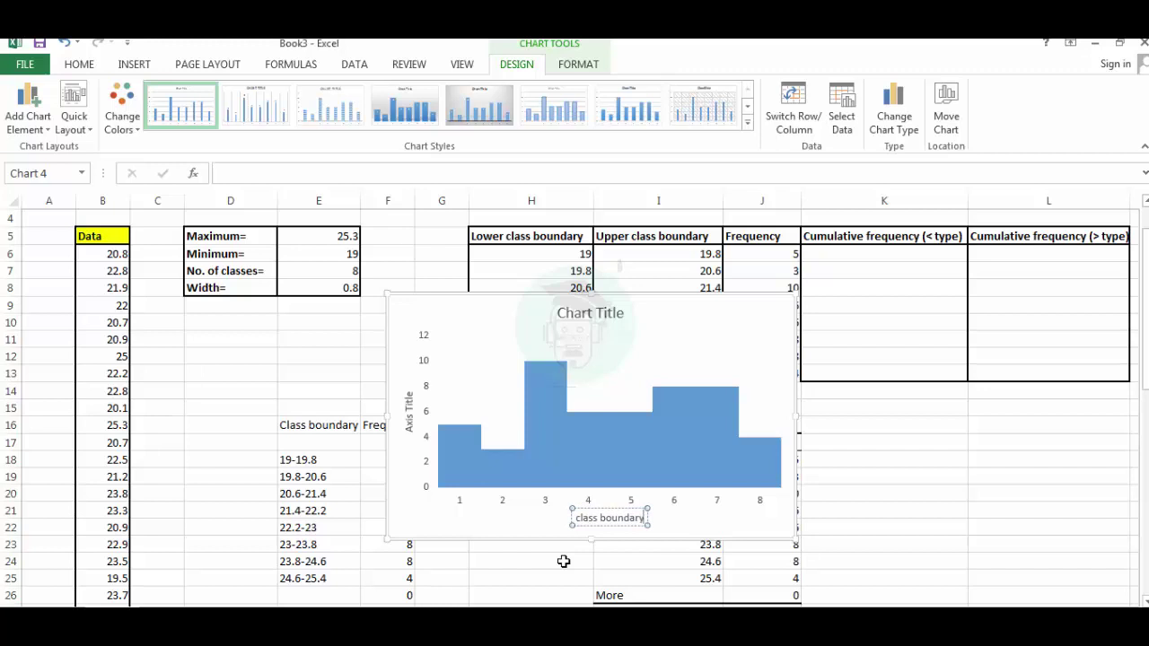
left_click(541, 531)
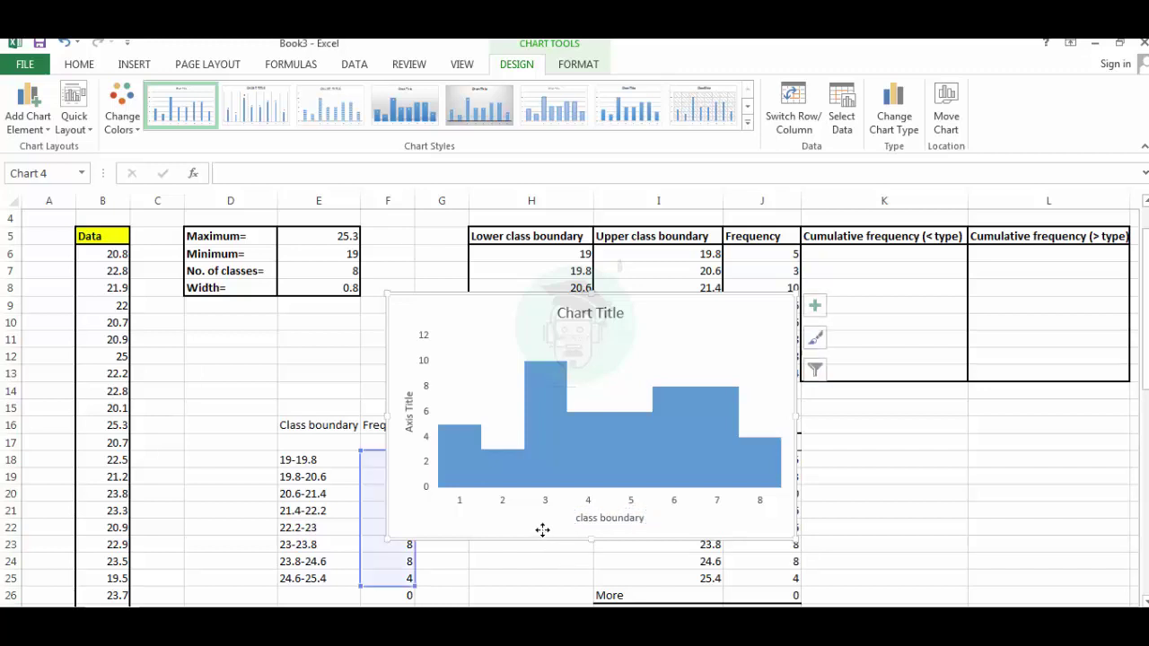
- Set the column chart's horizontal axis labels to the class boundary range E18:E25
left_click(460, 505)
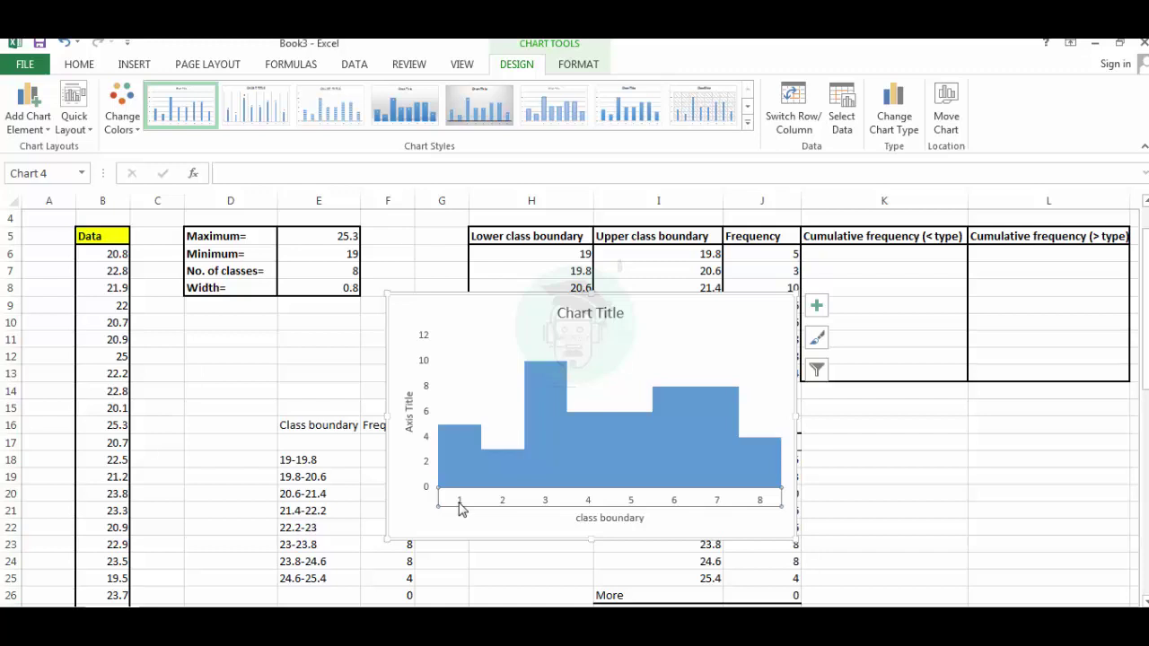
right_click(460, 508)
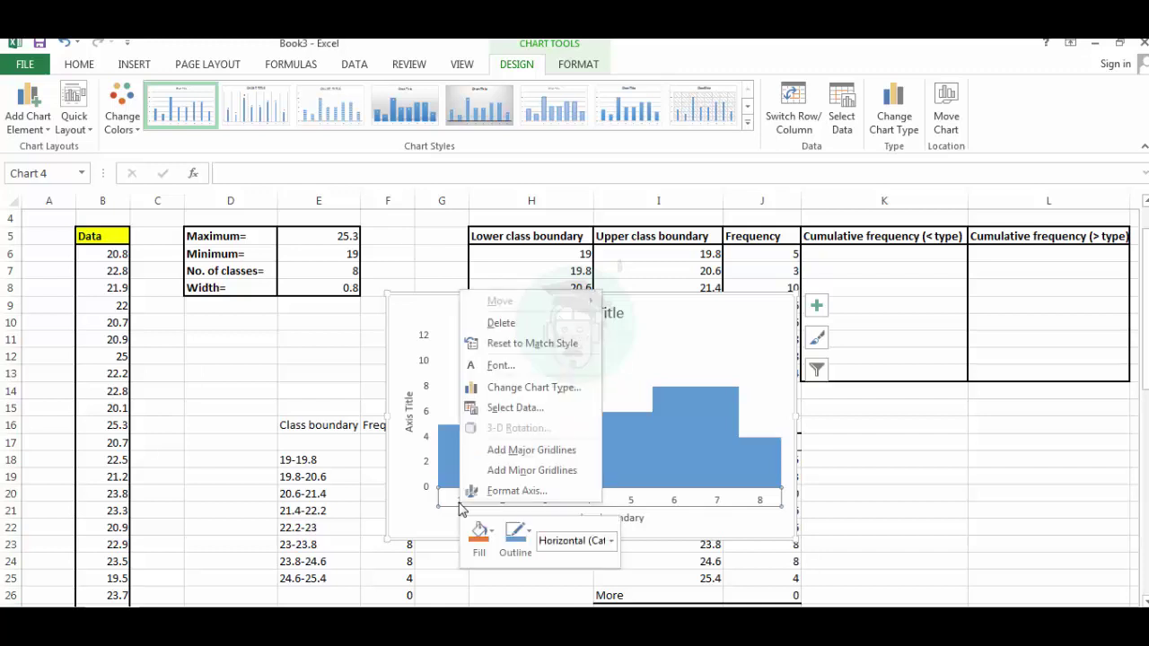
left_click(506, 412)
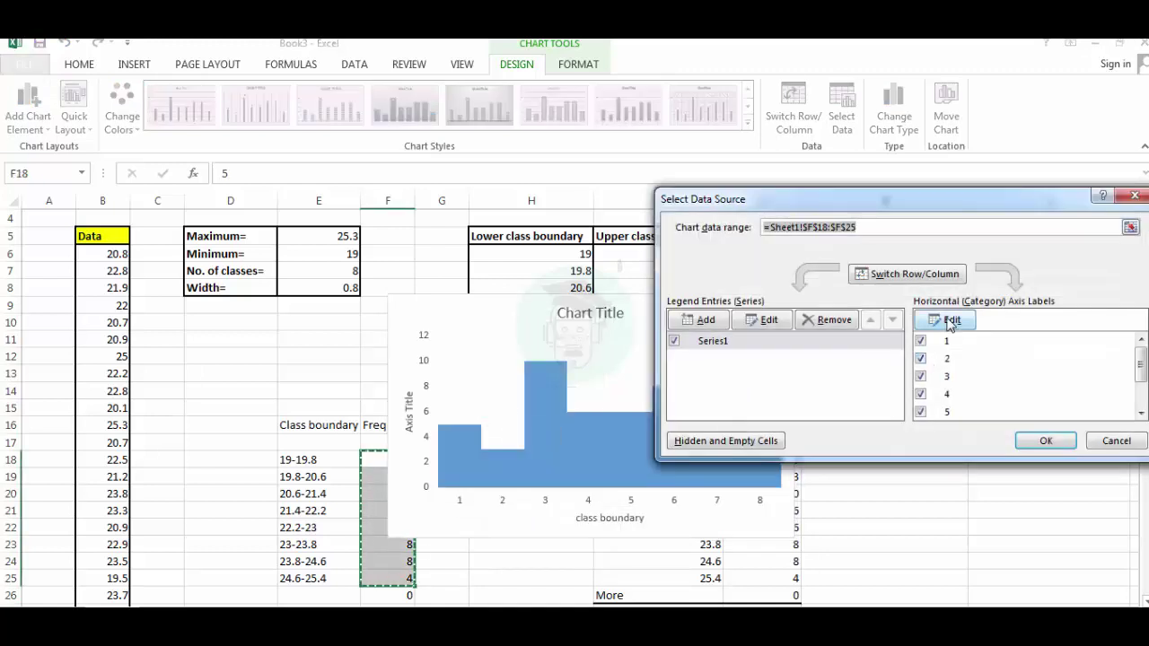
left_click(950, 323)
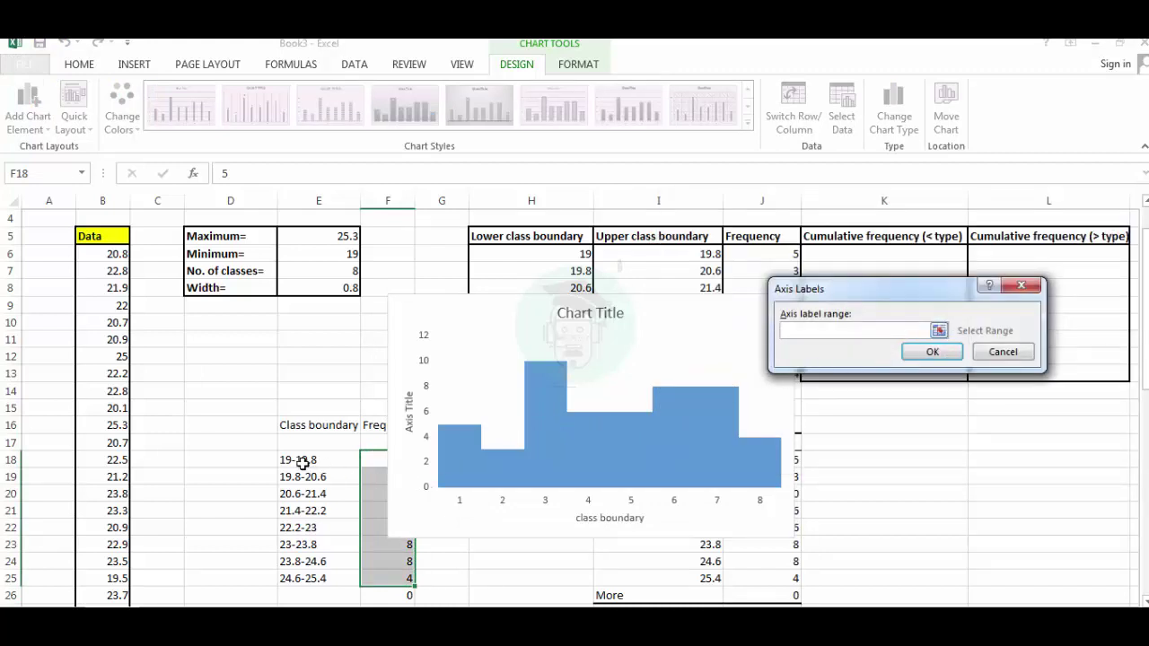
left_click_drag(303, 462, 305, 579)
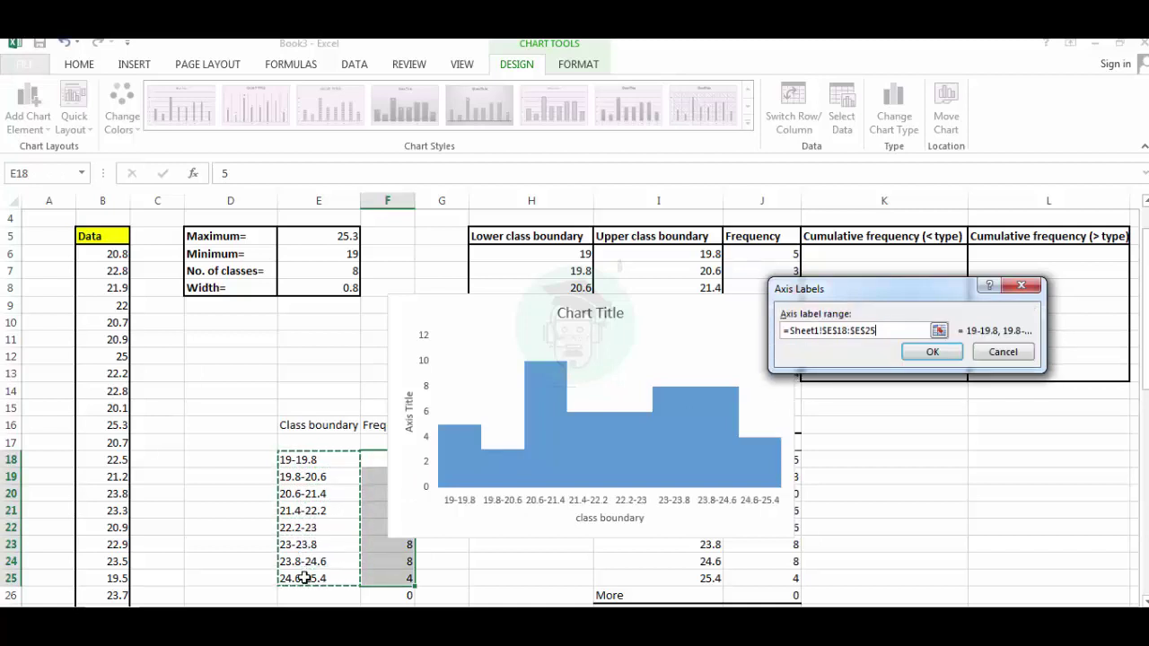
left_click(933, 352)
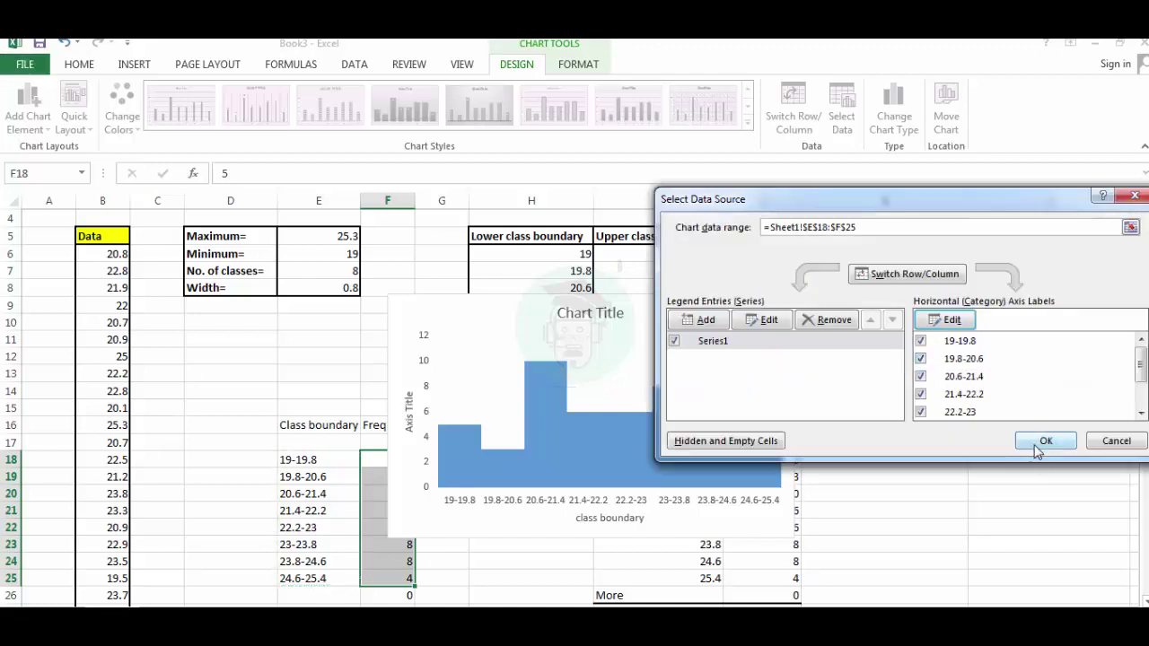
left_click(1041, 446)
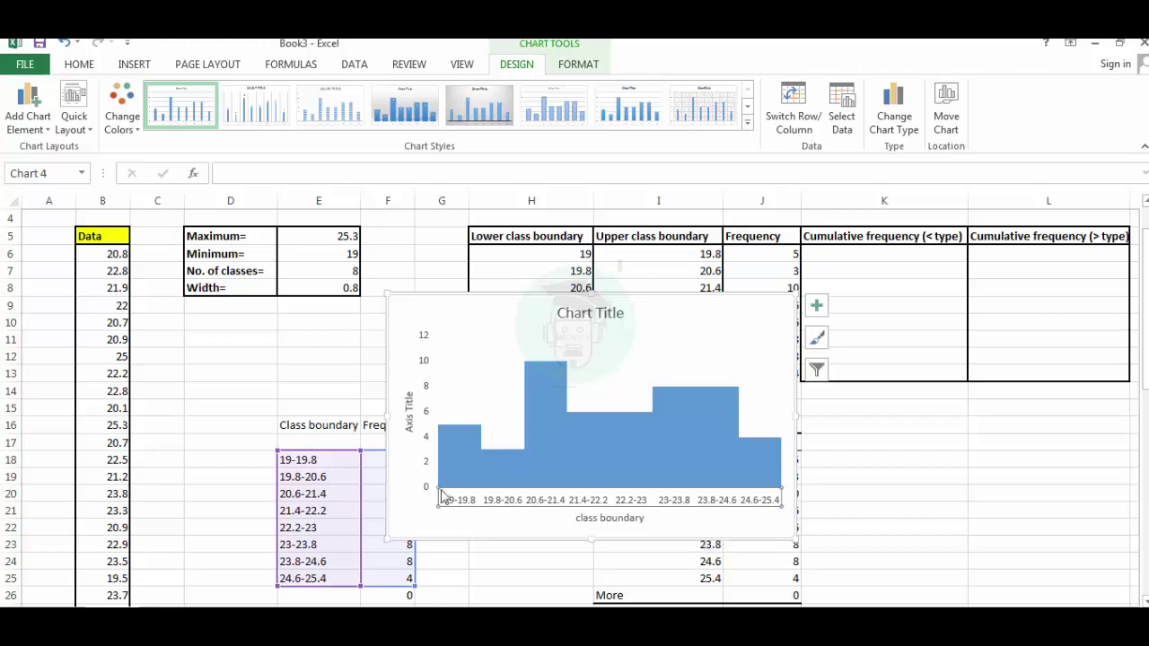
- Replace the column chart's vertical axis title with Frequency
left_click(410, 425)
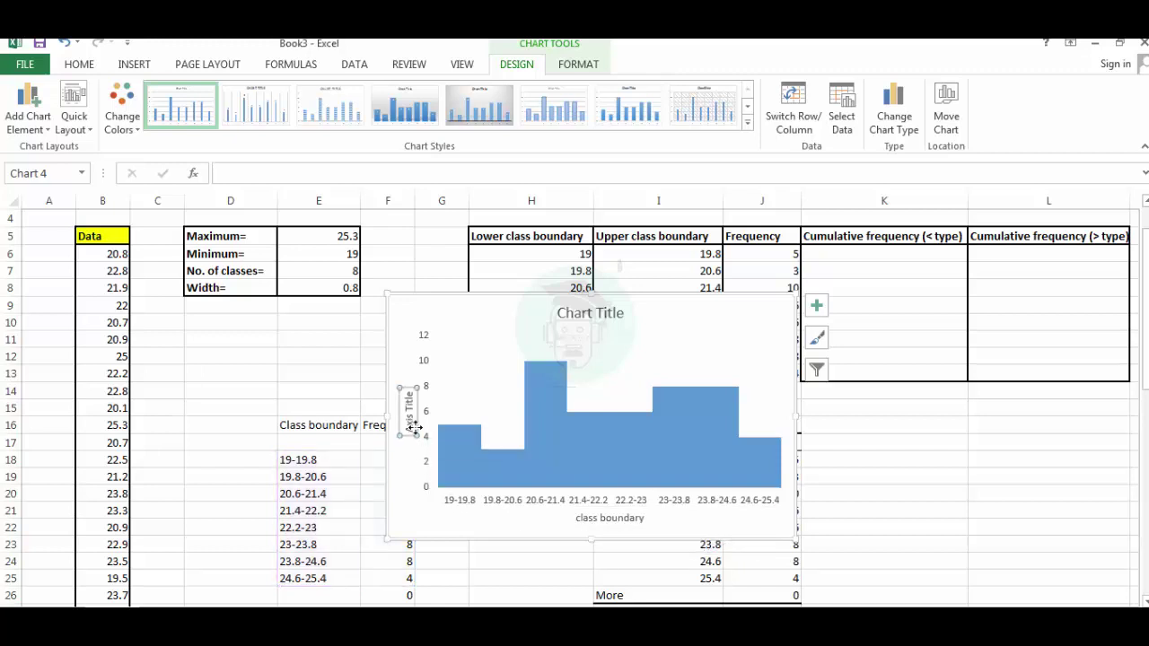
left_click(410, 428)
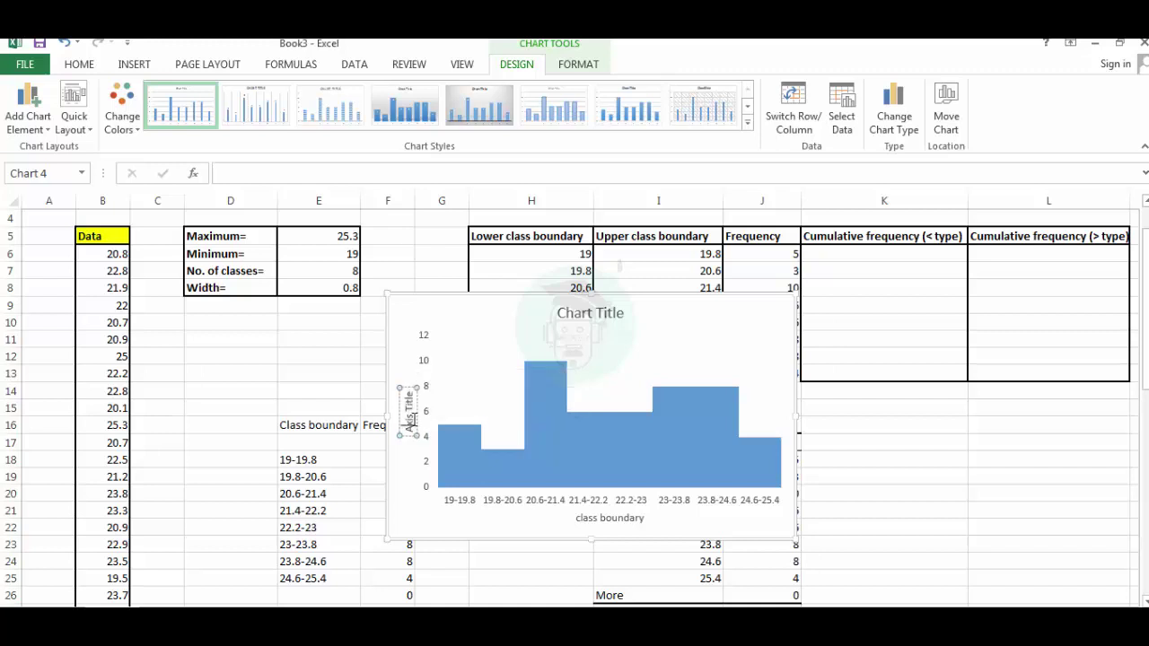
left_click_drag(409, 400, 410, 427)
type("Frequency")
- Replace the column chart's title with Histogram
left_click(621, 313)
left_click_drag(625, 314, 573, 320)
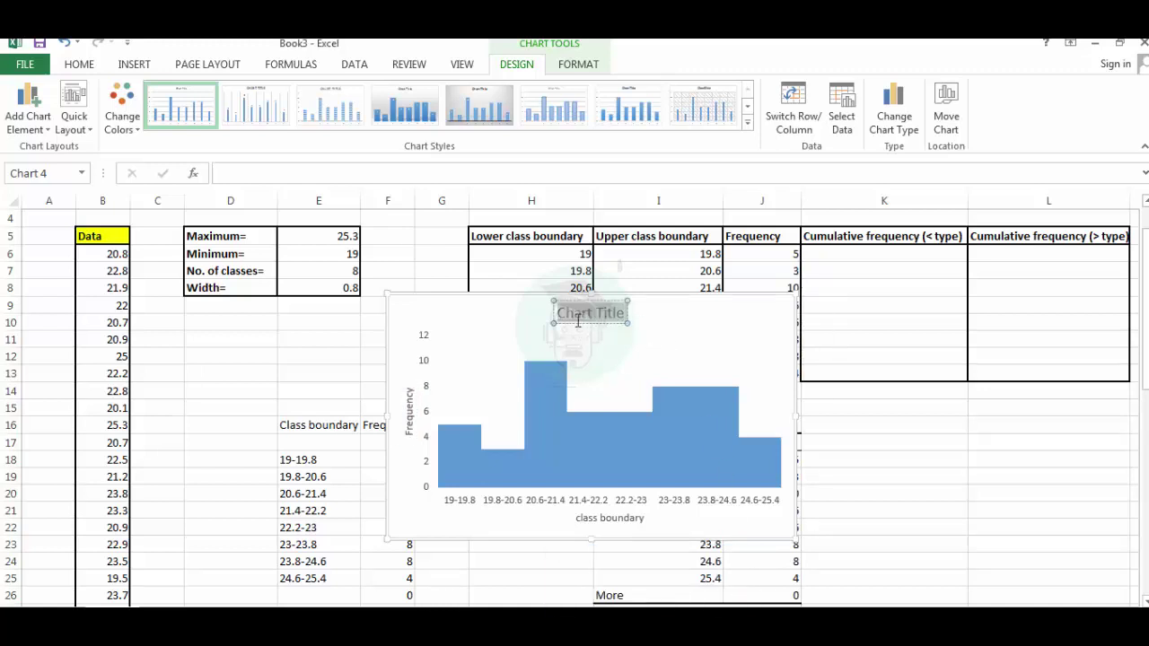
type("Hi")
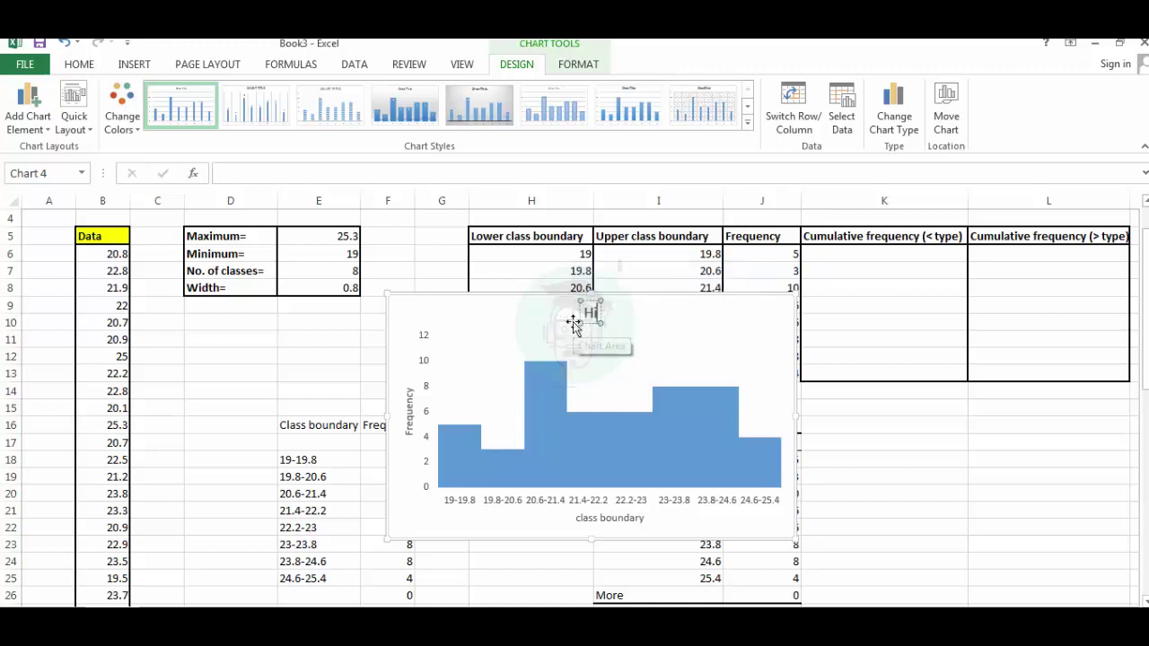
type("stog")
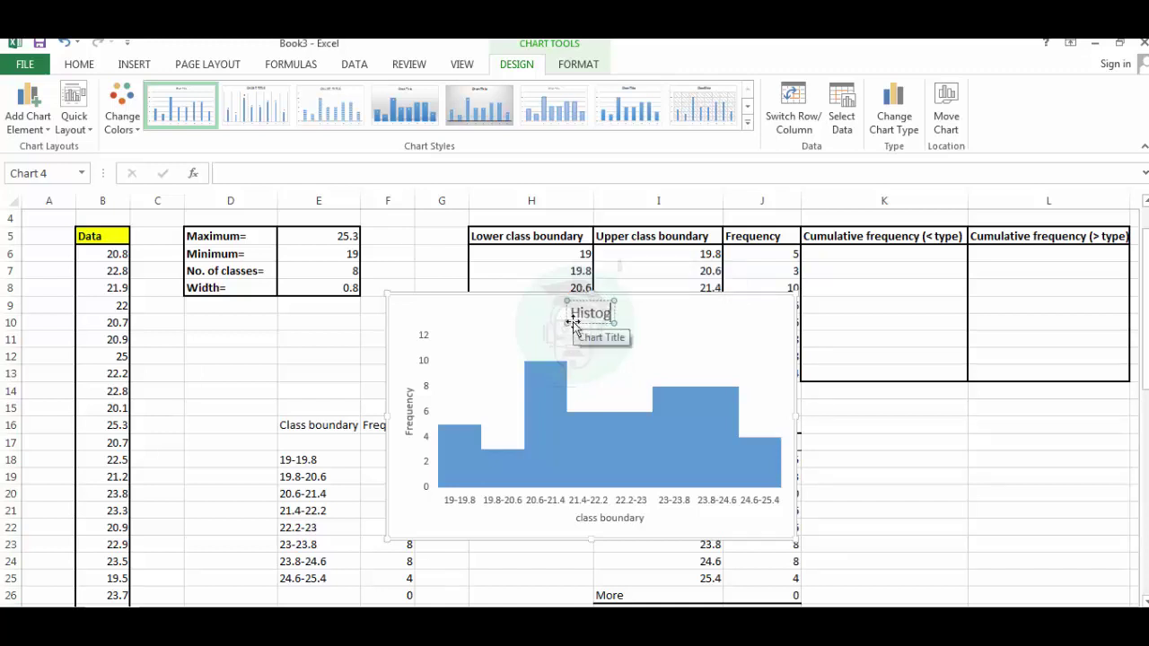
type("ram")
left_click(679, 335)
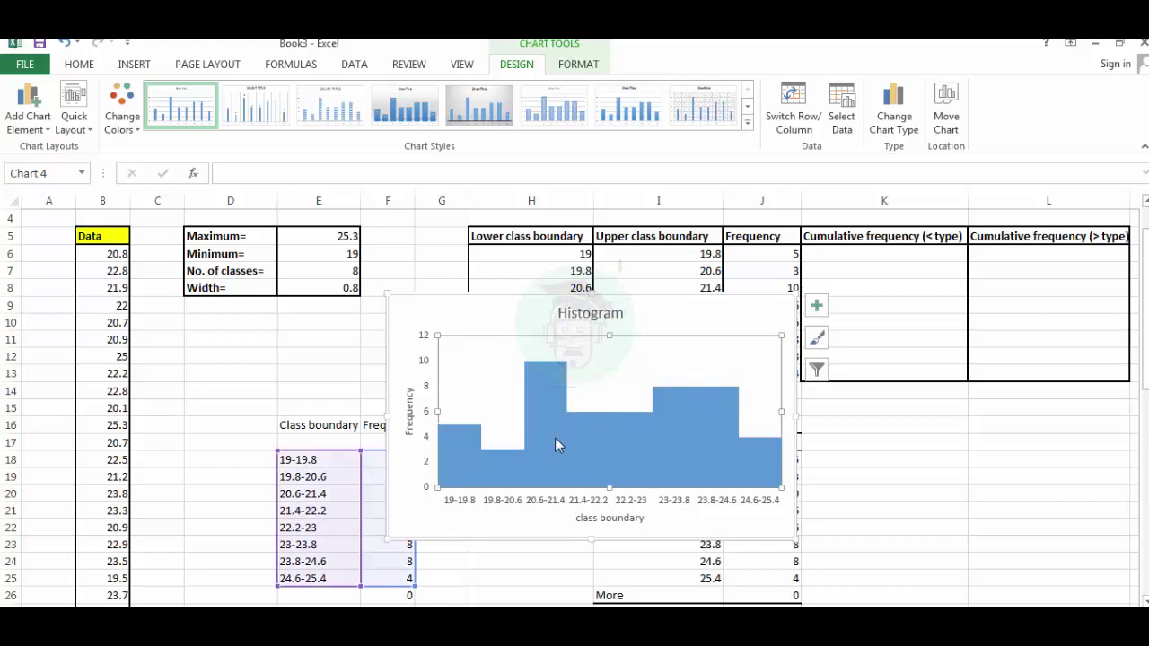
- Remove the fill from the histogram's bars by formatting the data series with no fill
mouse_move(554, 446)
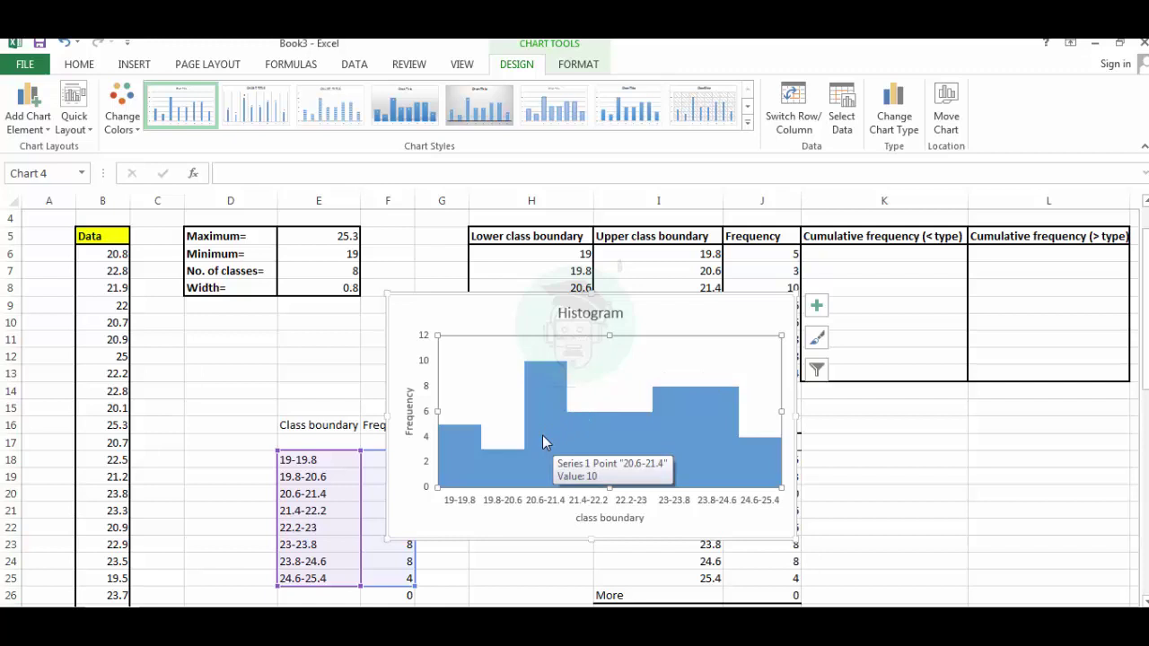
right_click(542, 436)
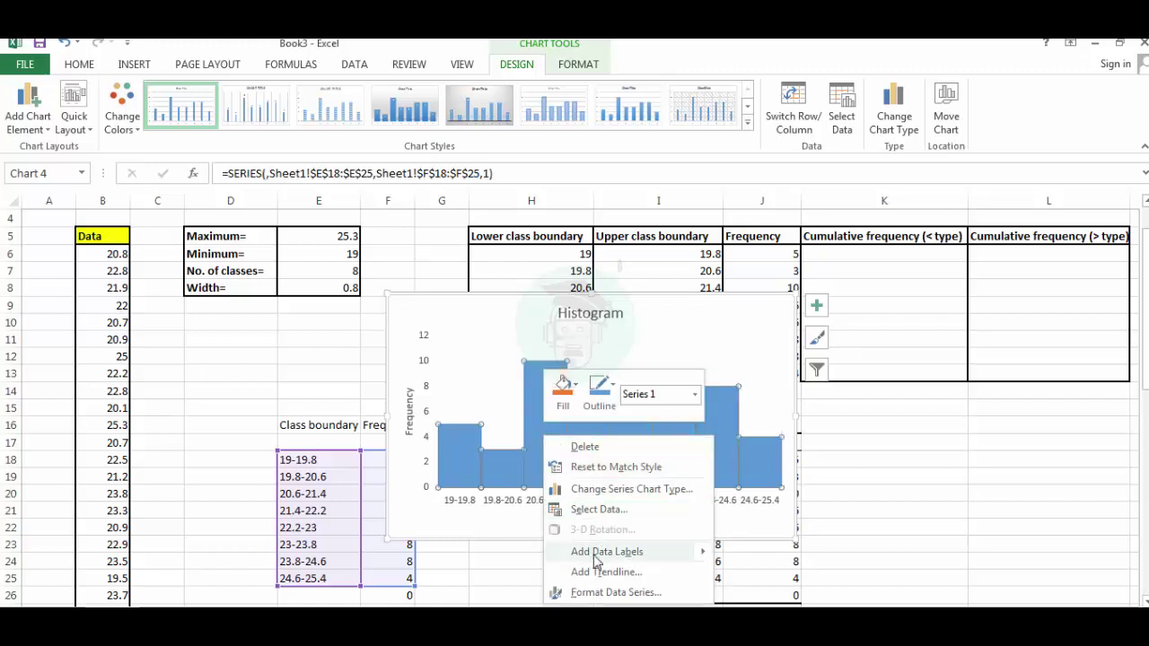
left_click(595, 594)
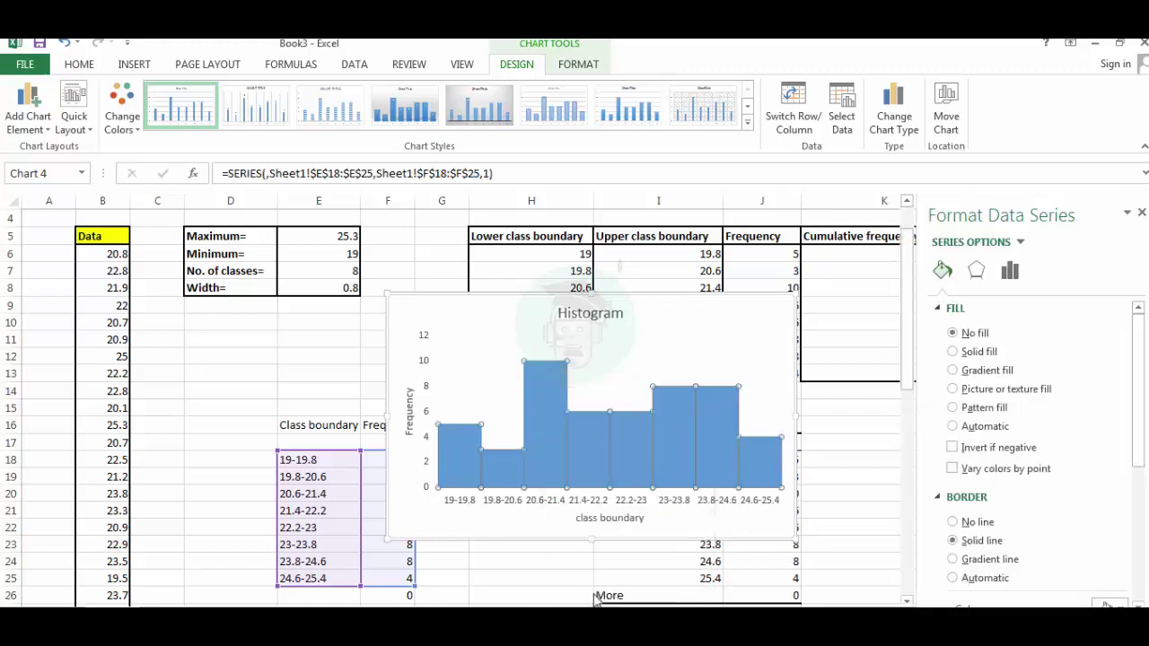
left_click(941, 272)
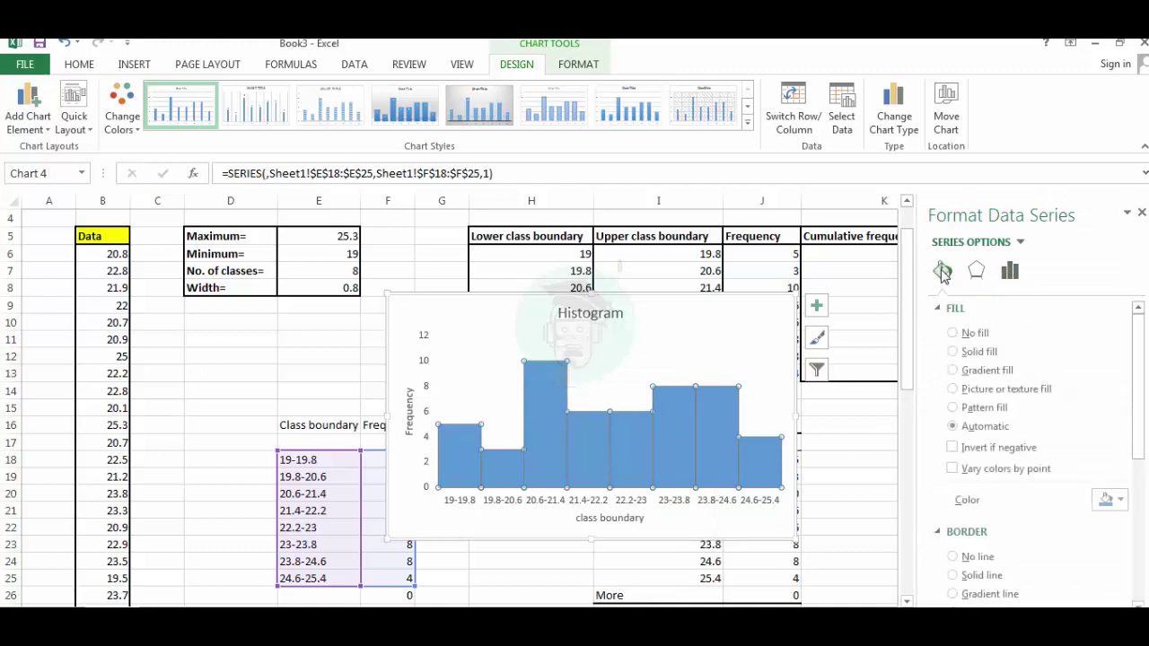
left_click(953, 333)
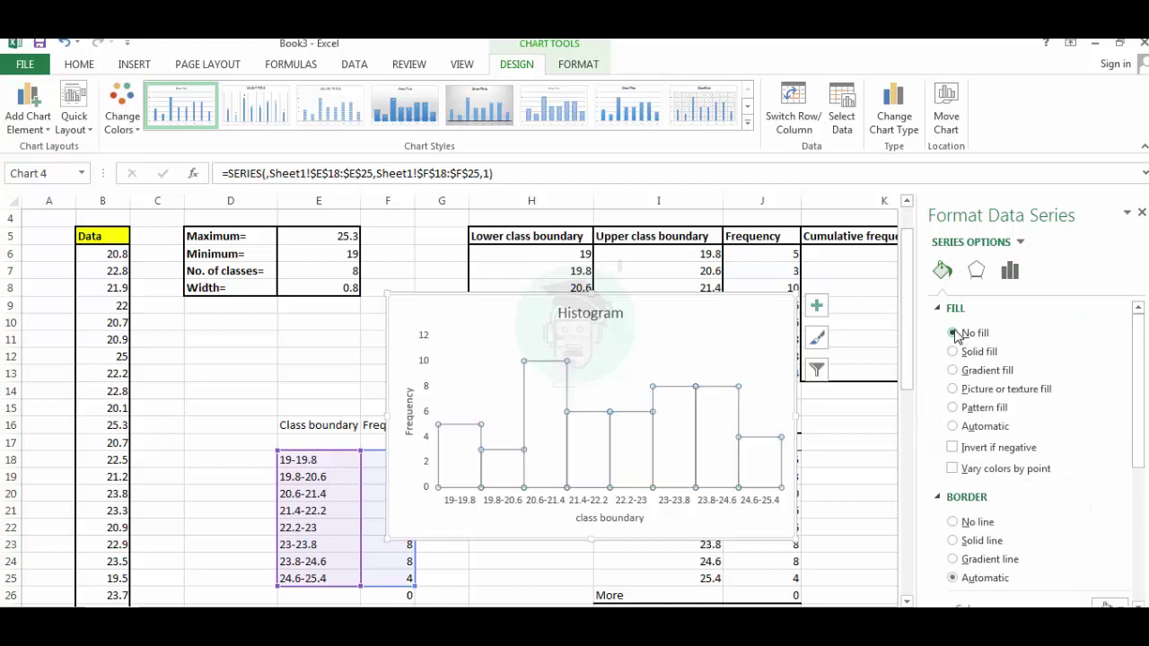
- Give the histogram's bars a solid black border line
mouse_move(708, 477)
left_click(954, 542)
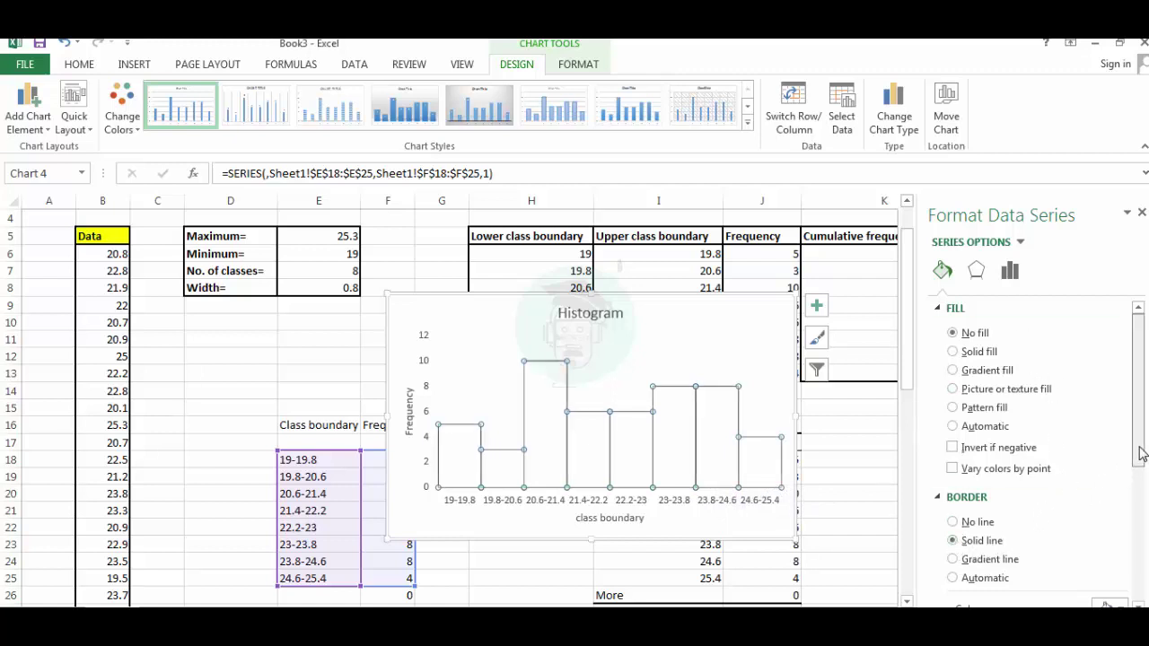
left_click_drag(1142, 453, 1142, 487)
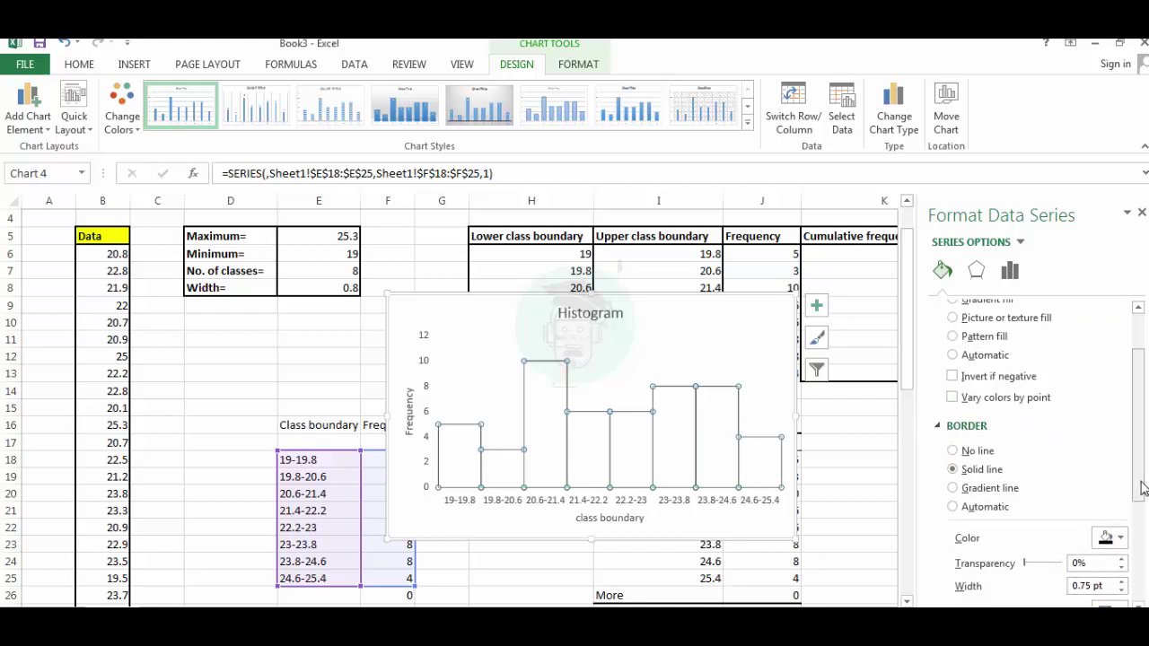
left_click(1119, 540)
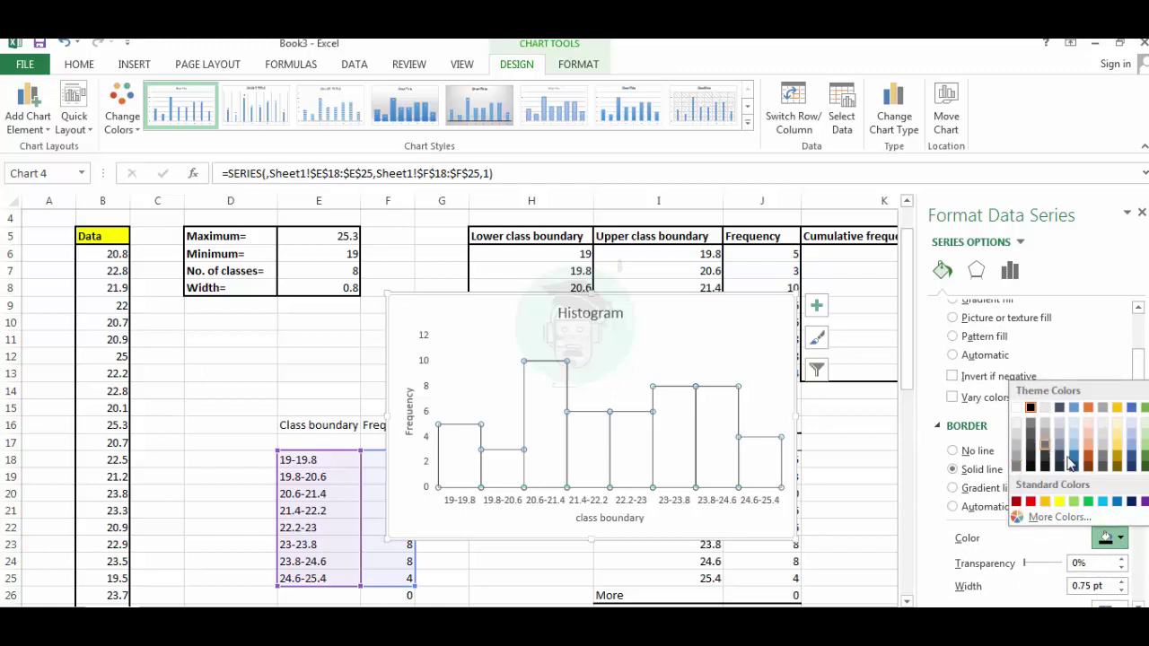
left_click(1032, 539)
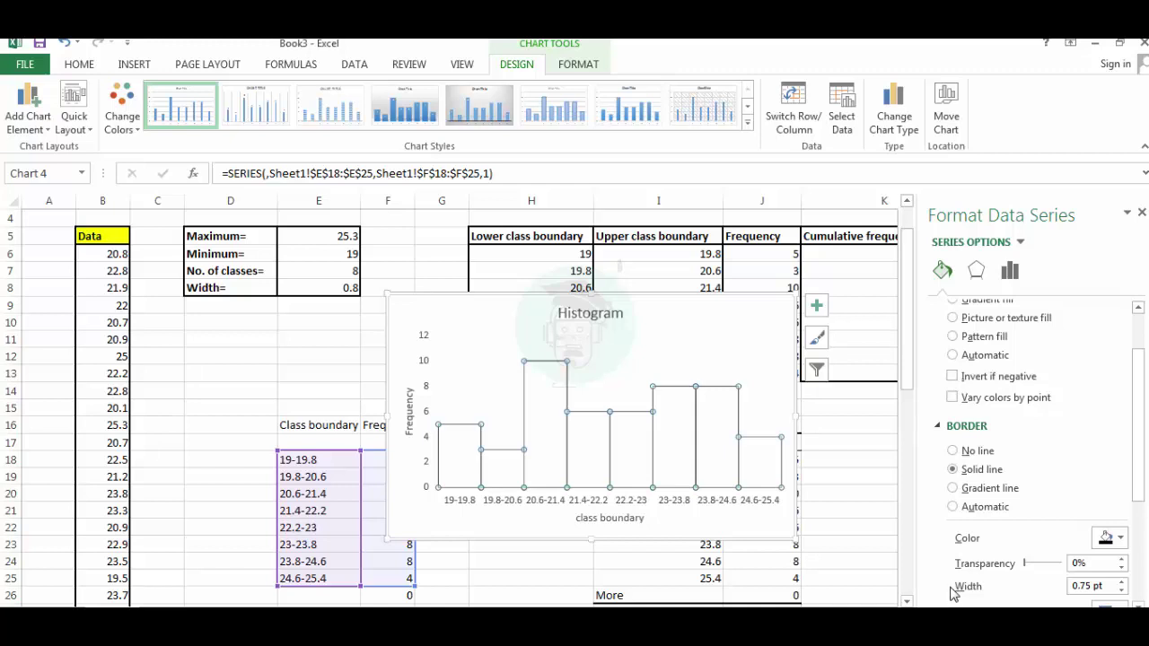
- Try border widths of 1.25 pt and 0.75 pt on the histogram's bars and settle one increment above 0.75 pt
left_click(1121, 582)
left_click(1120, 581)
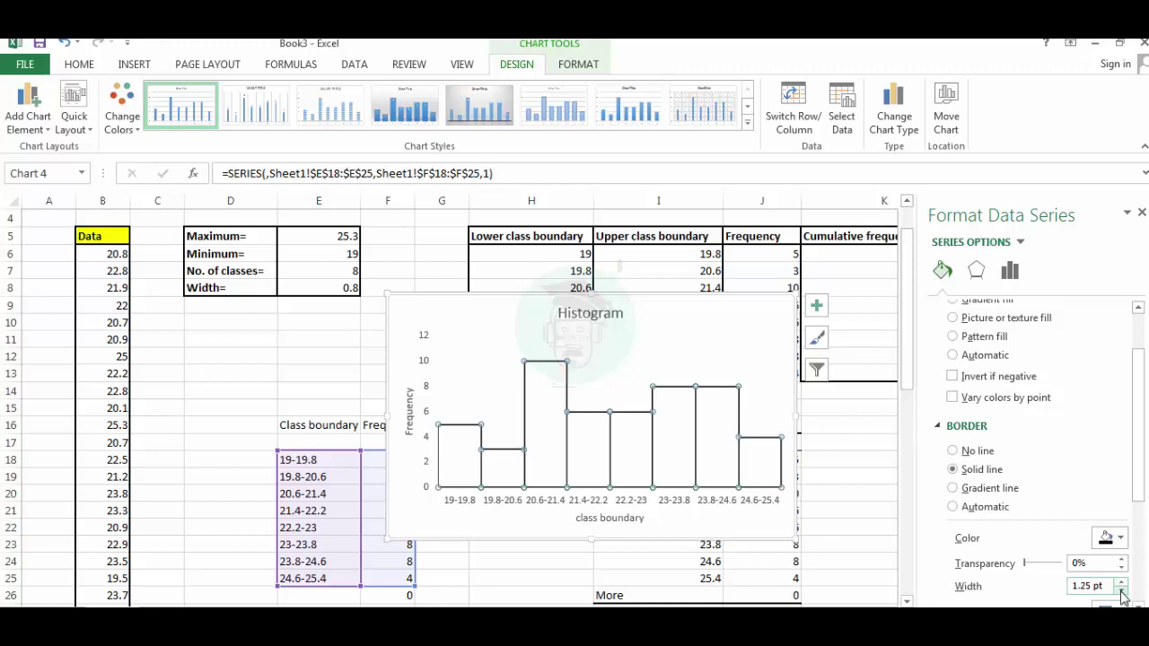
left_click(1120, 591)
left_click(1121, 591)
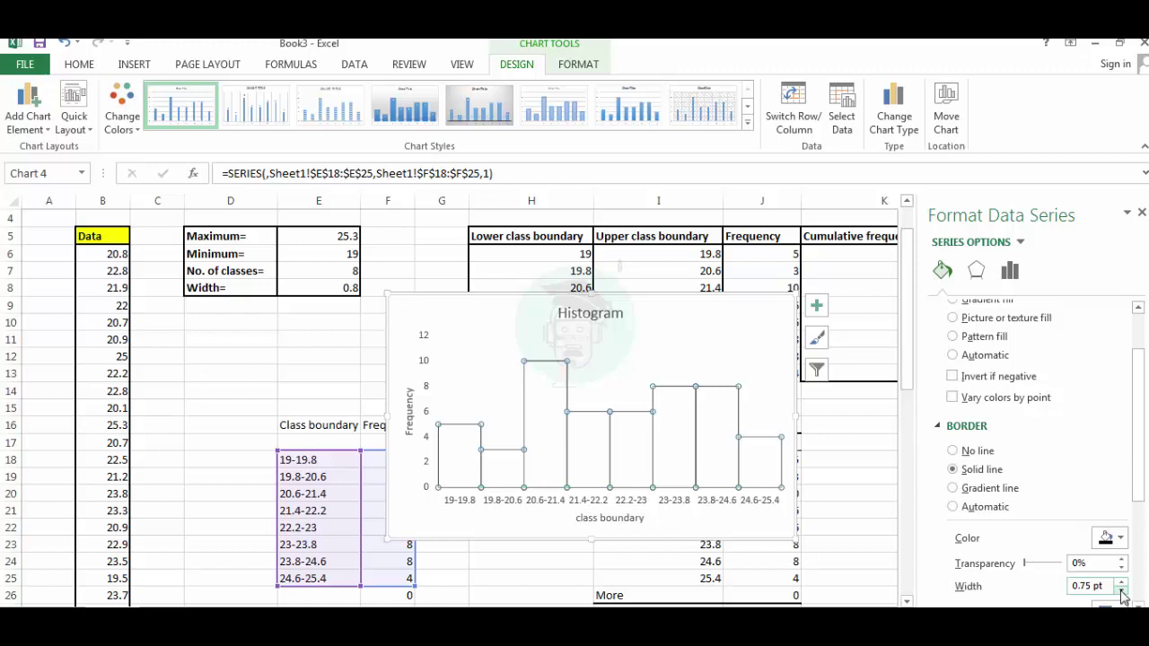
left_click(1121, 582)
left_click(862, 520)
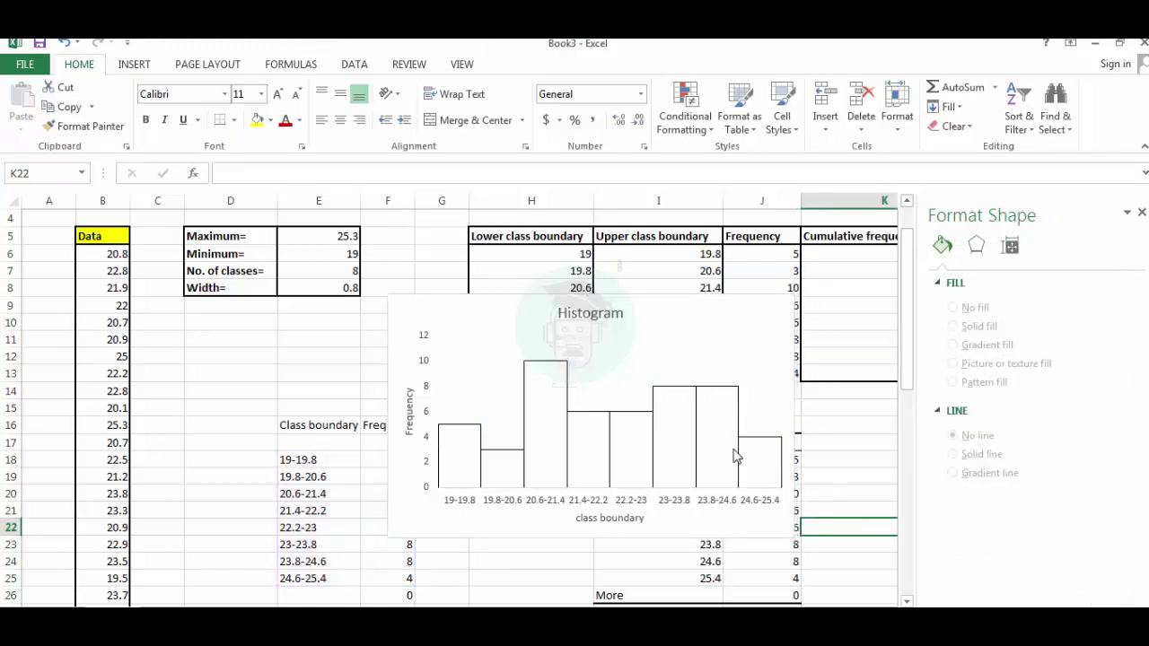
- Delete the histogram chart from the sheet and close the formatting pane
left_click(577, 322)
left_click_drag(577, 322, 477, 259)
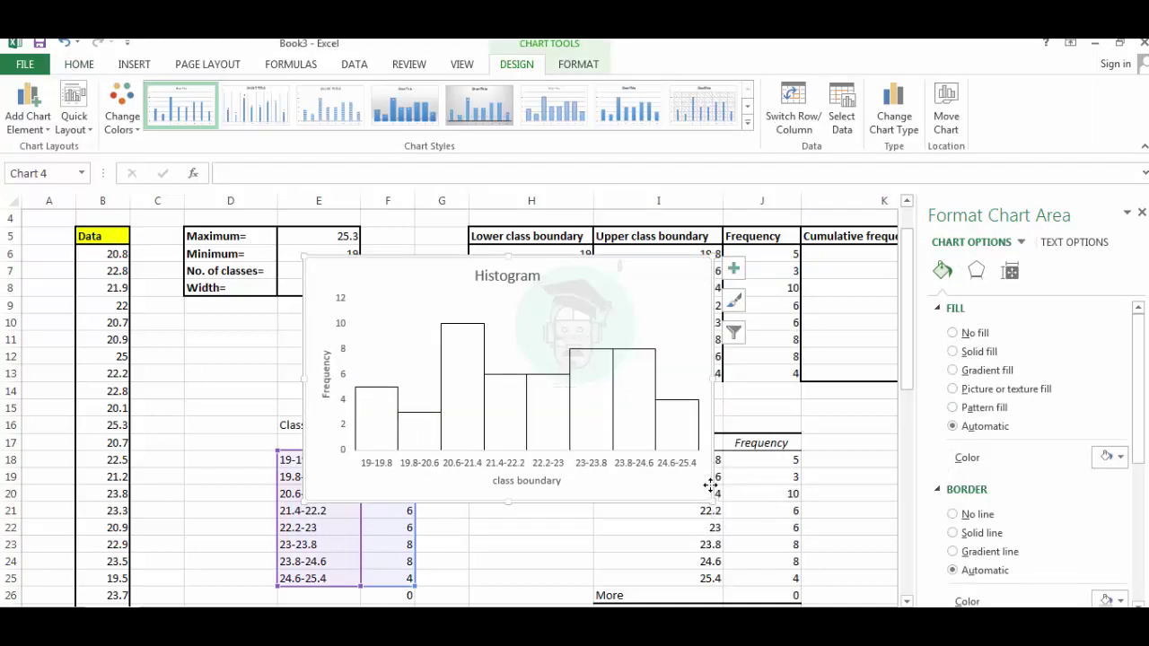
key("Delete")
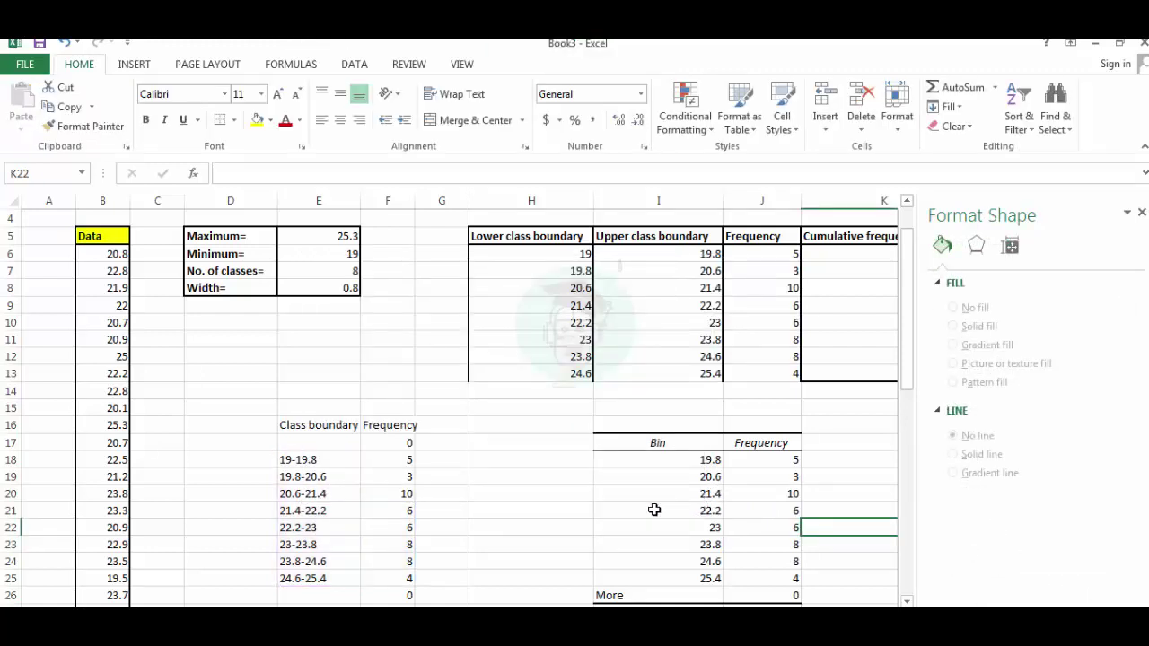
scroll(624, 487, "up", 1)
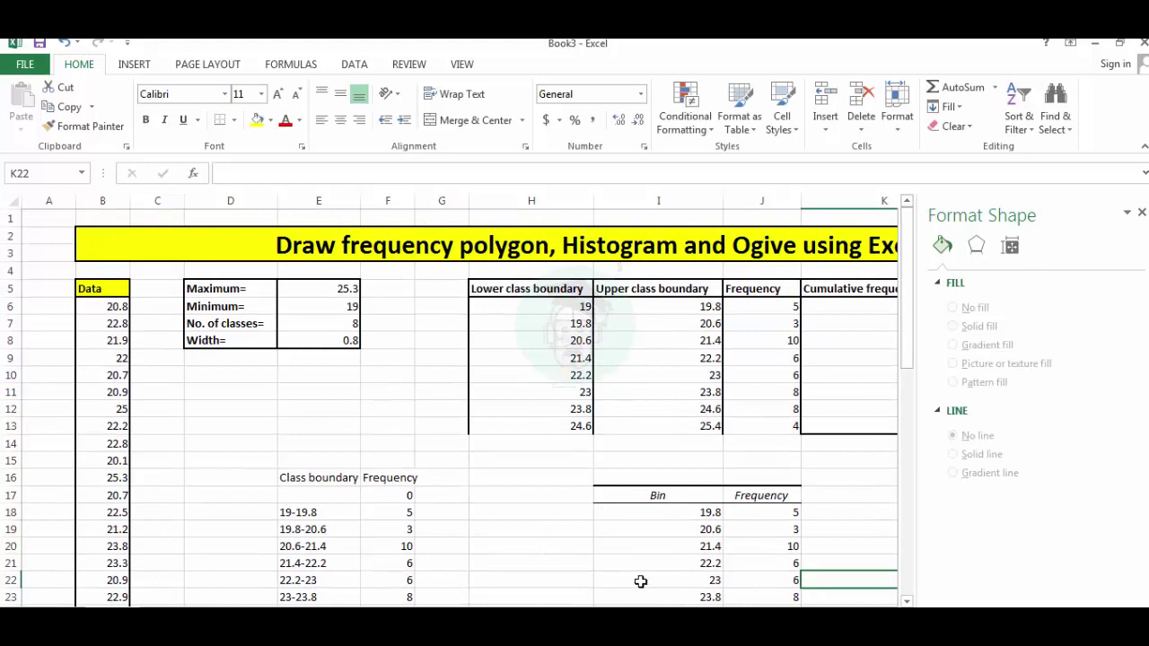
left_click(1140, 212)
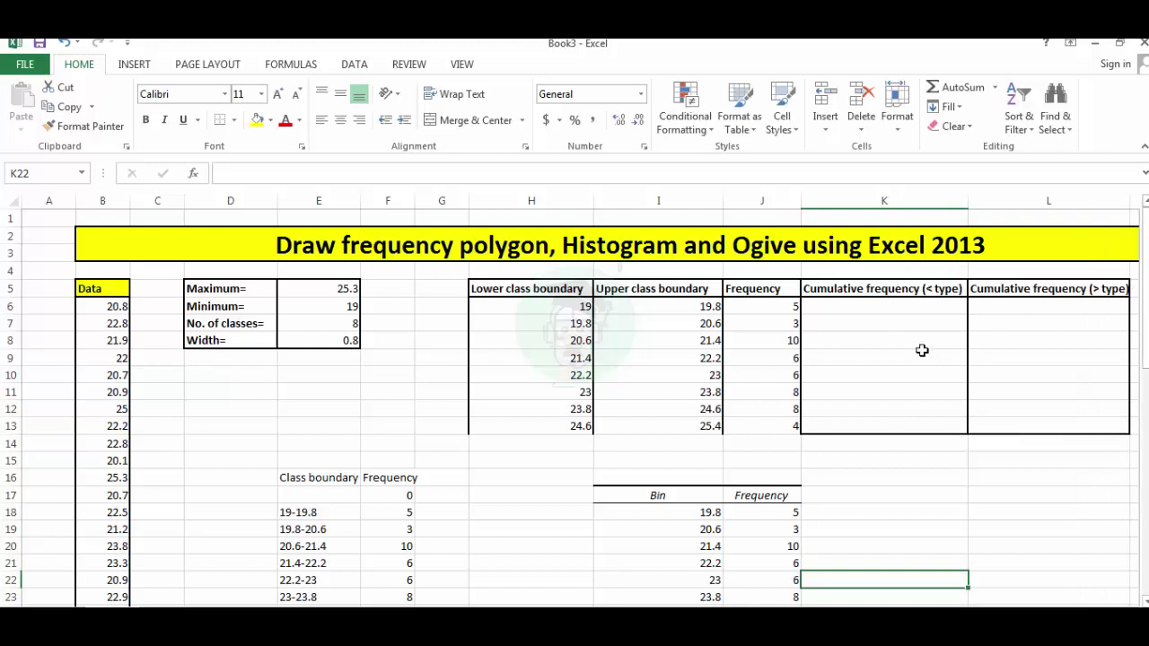
- Compute the < type cumulative frequencies with 5 in K6 and the formula =K6+J7 in K7 filled down to K13
left_click(898, 307)
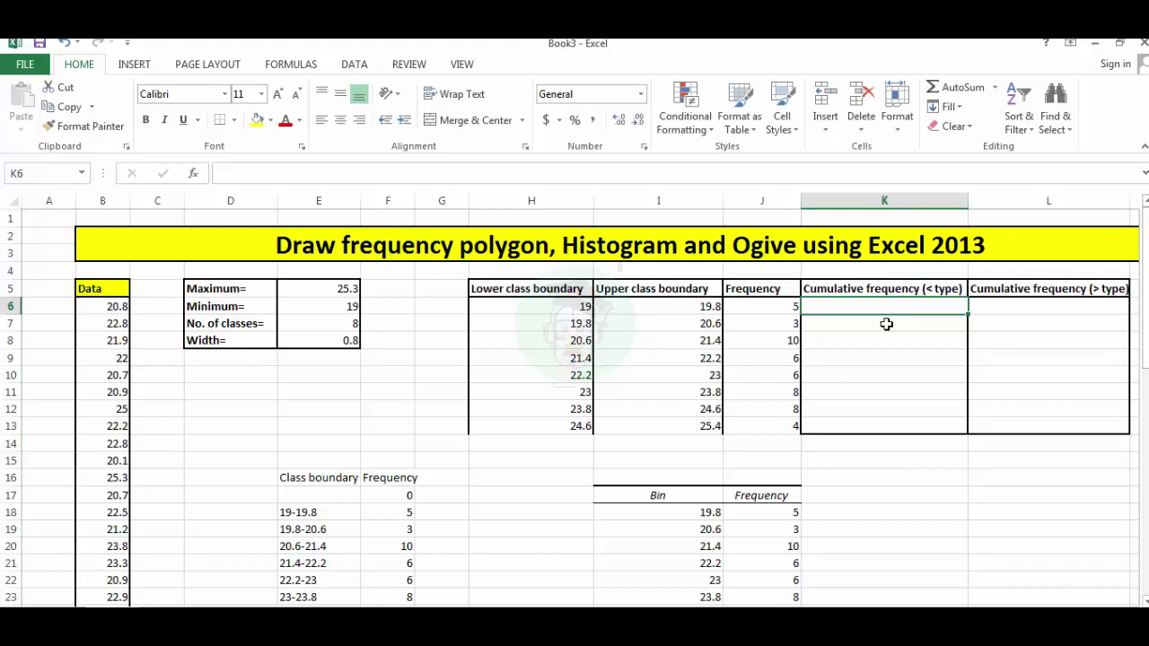
type("5")
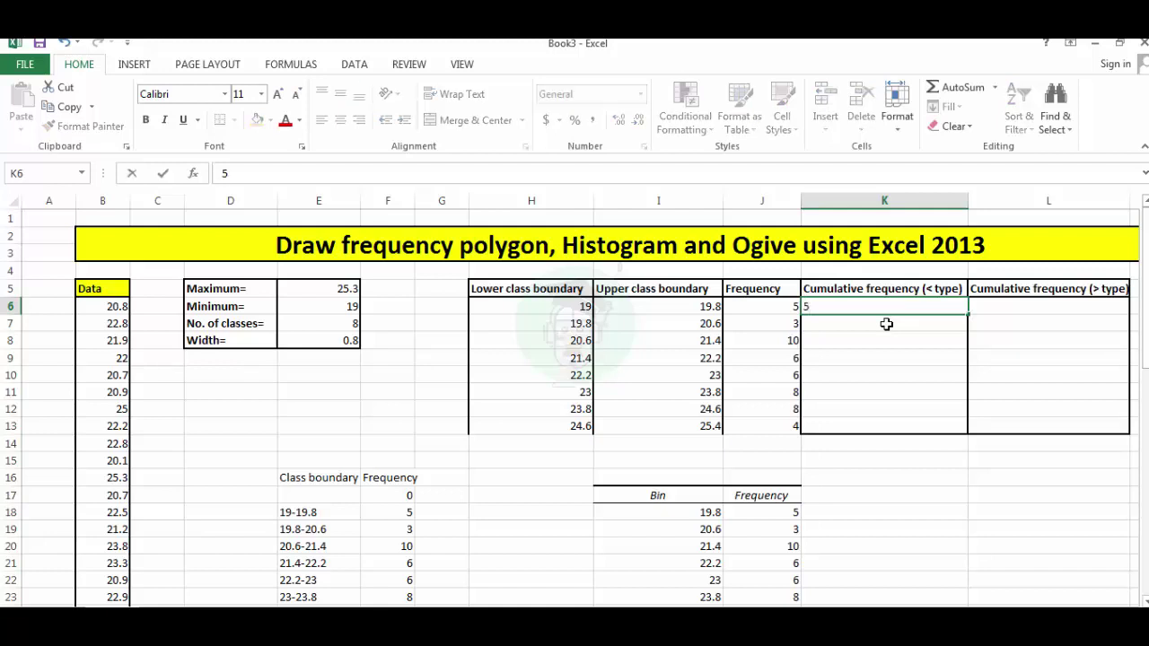
key("Return")
type("=")
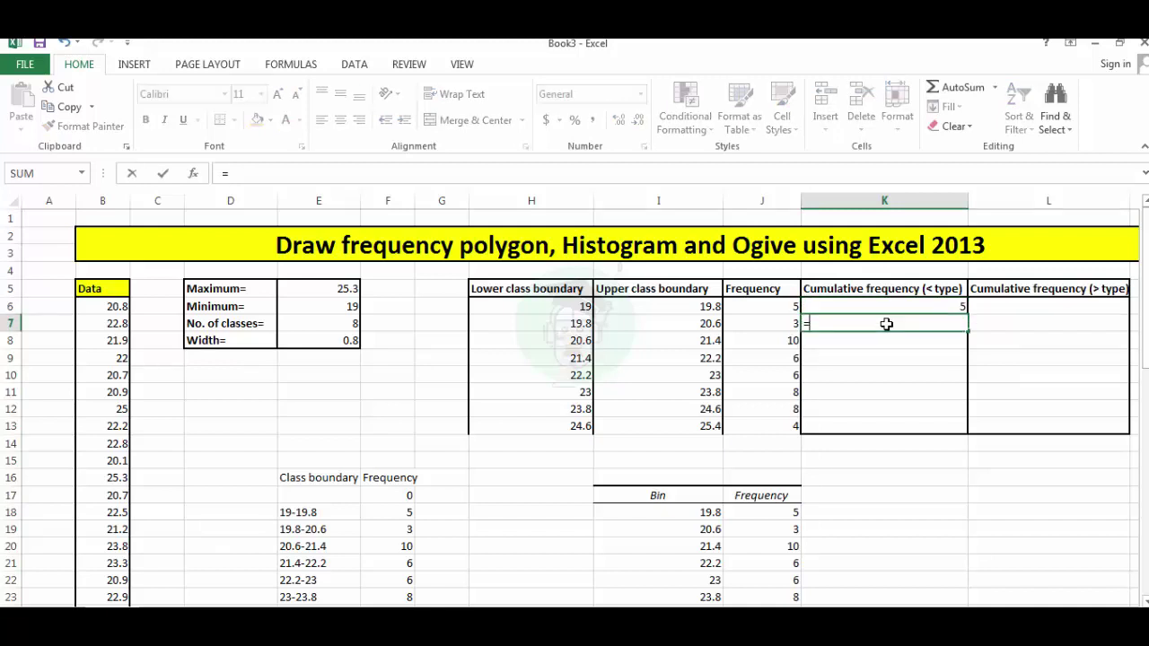
left_click(912, 305)
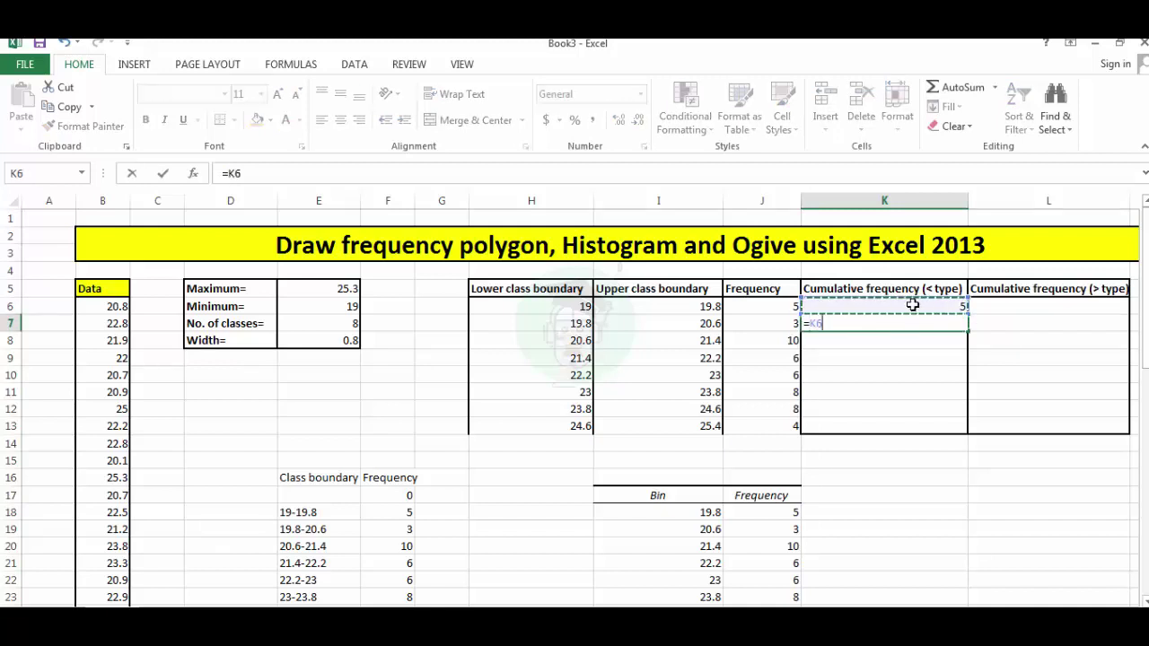
type("+")
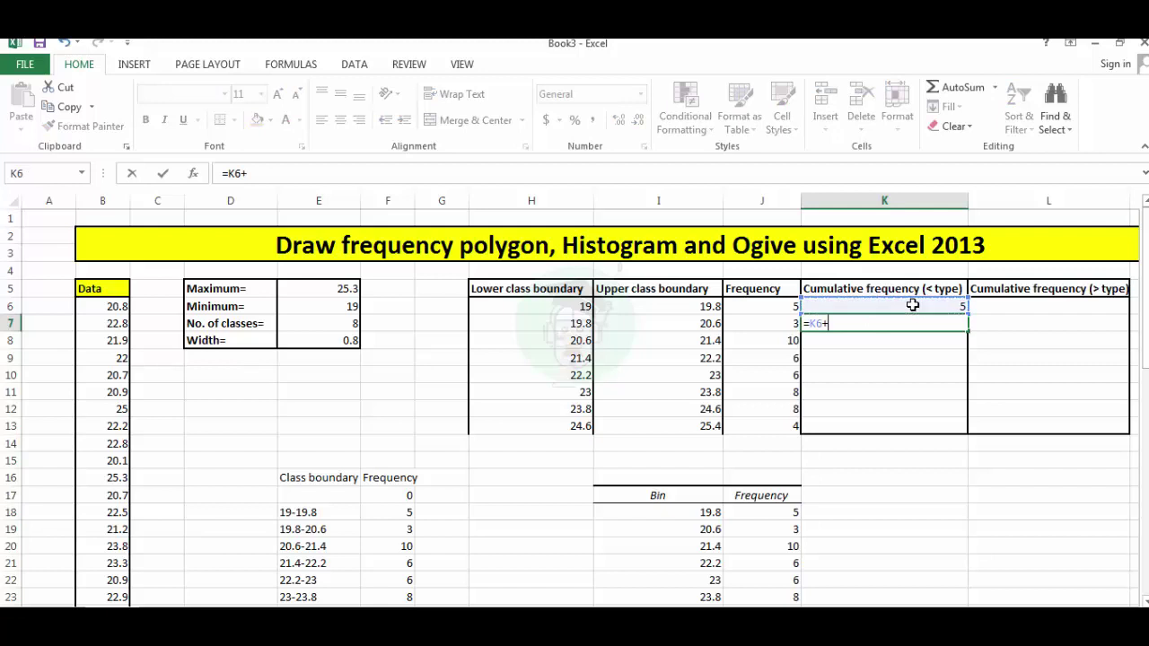
left_click(767, 324)
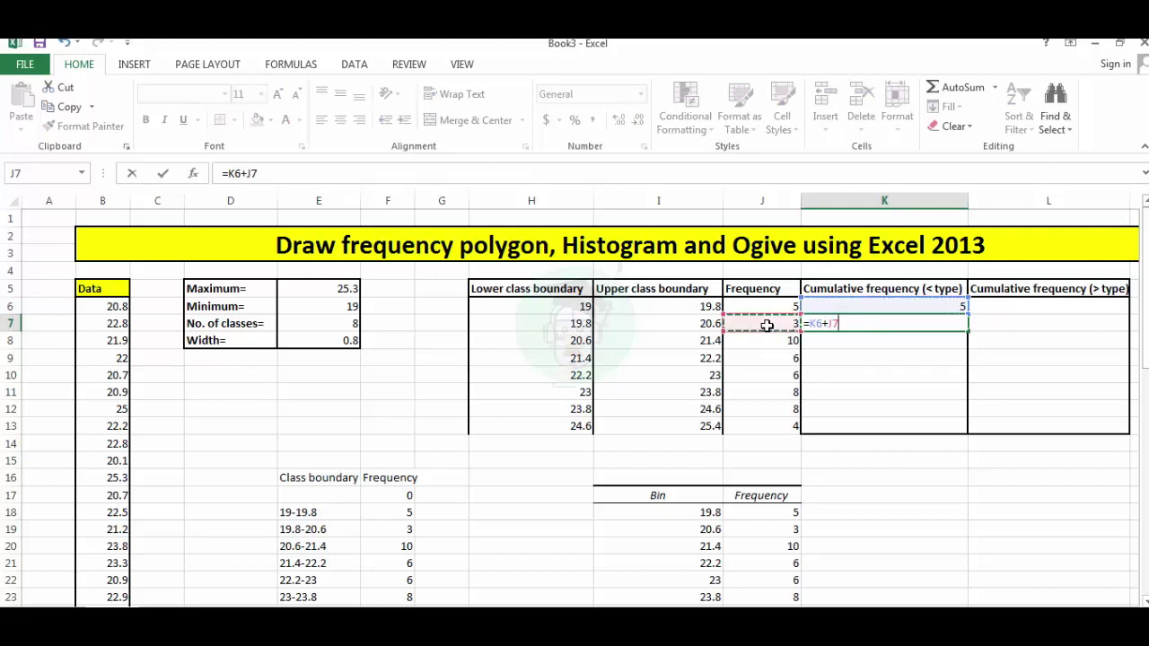
key("Return")
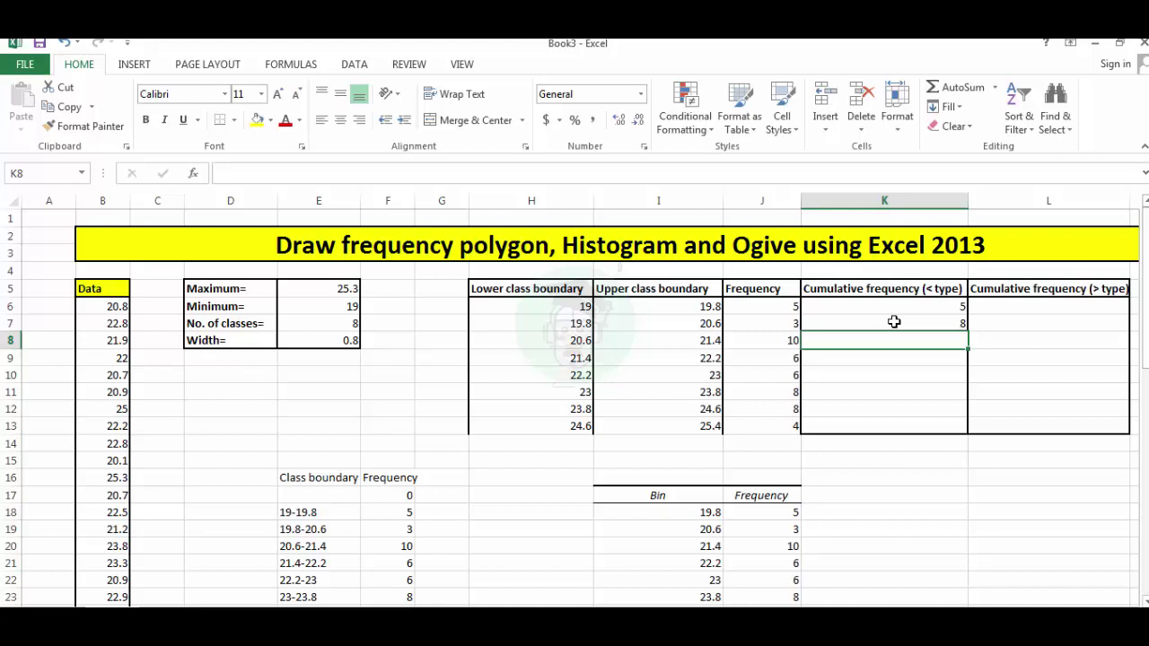
left_click(916, 324)
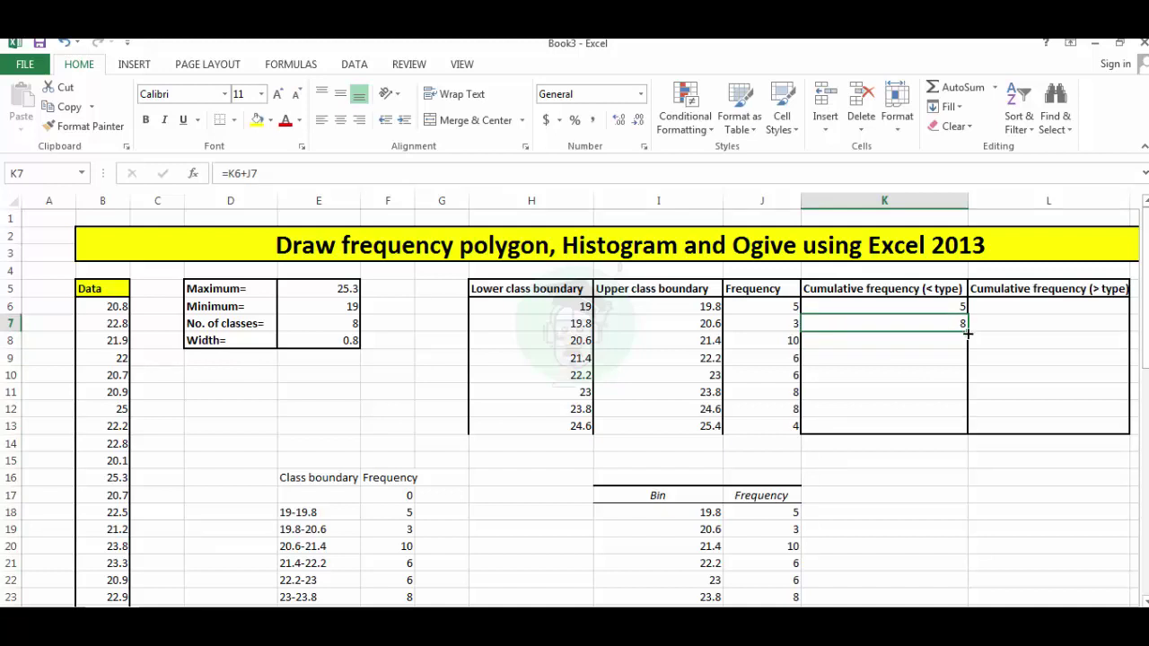
left_click_drag(967, 333, 966, 431)
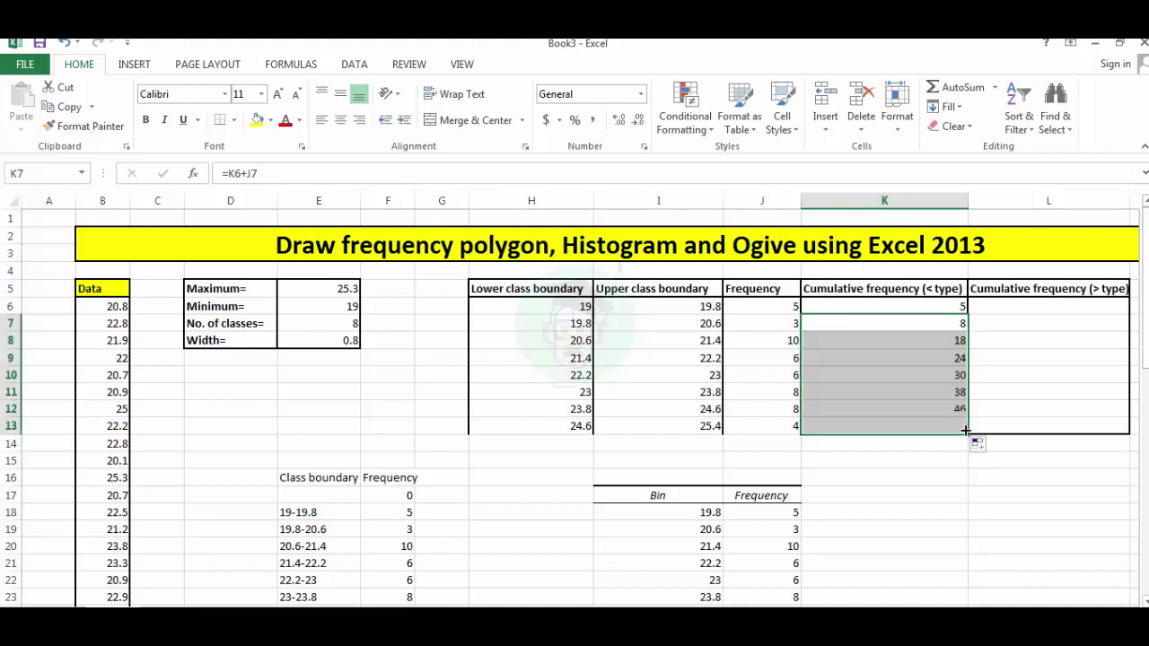
- Enter =50 in L6 as the first > type cumulative frequency
left_click(1026, 308)
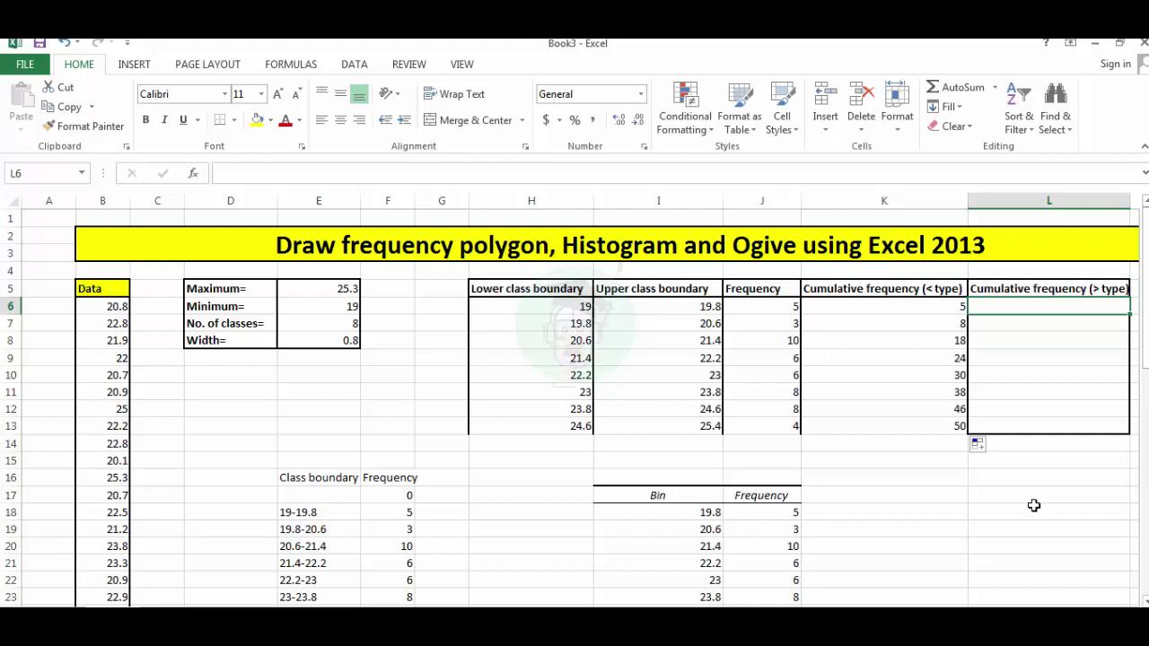
type("=")
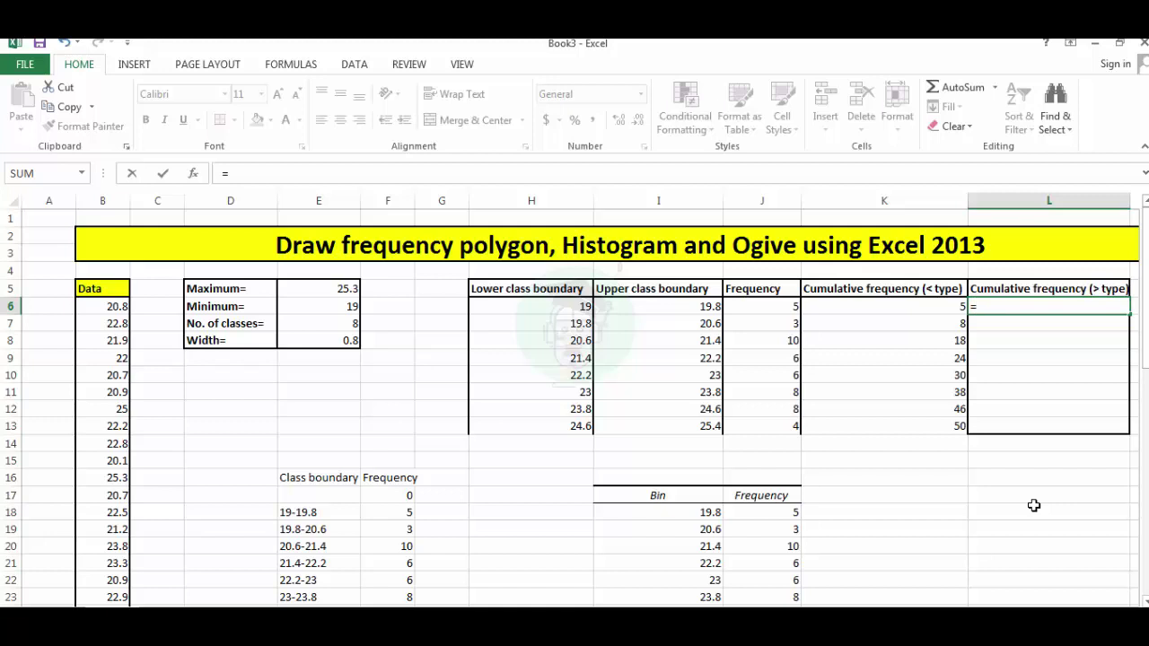
type("50")
key("Return")
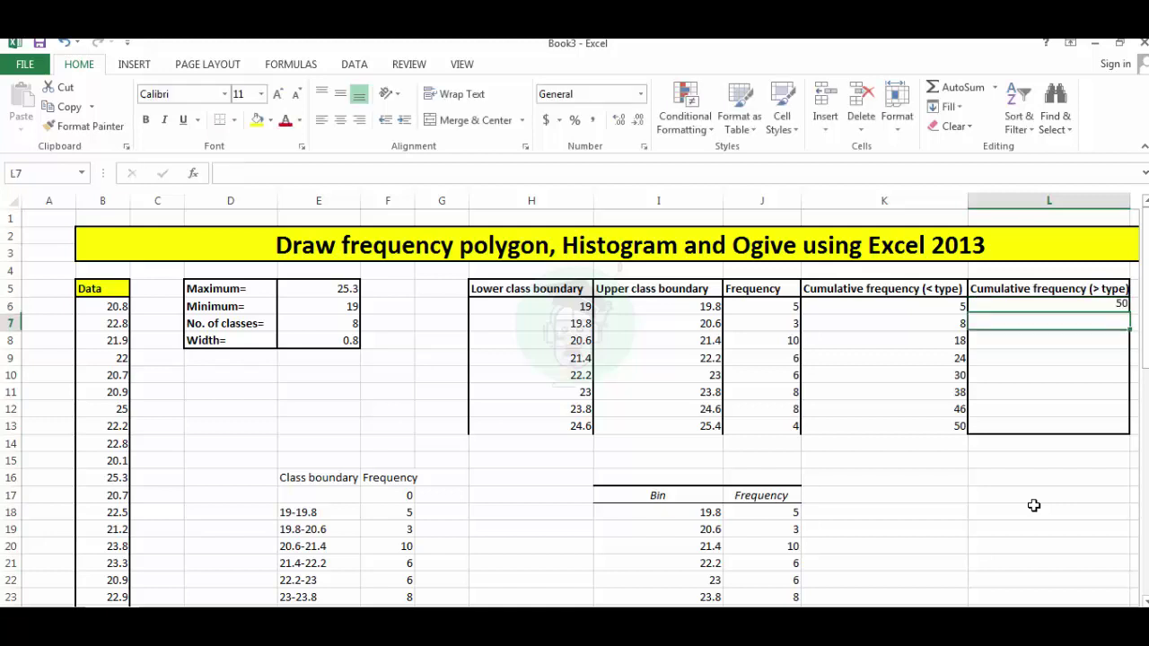
- Compute the remaining > type cumulative frequencies with =L6-J6 in L7, filled down to L13
type("=")
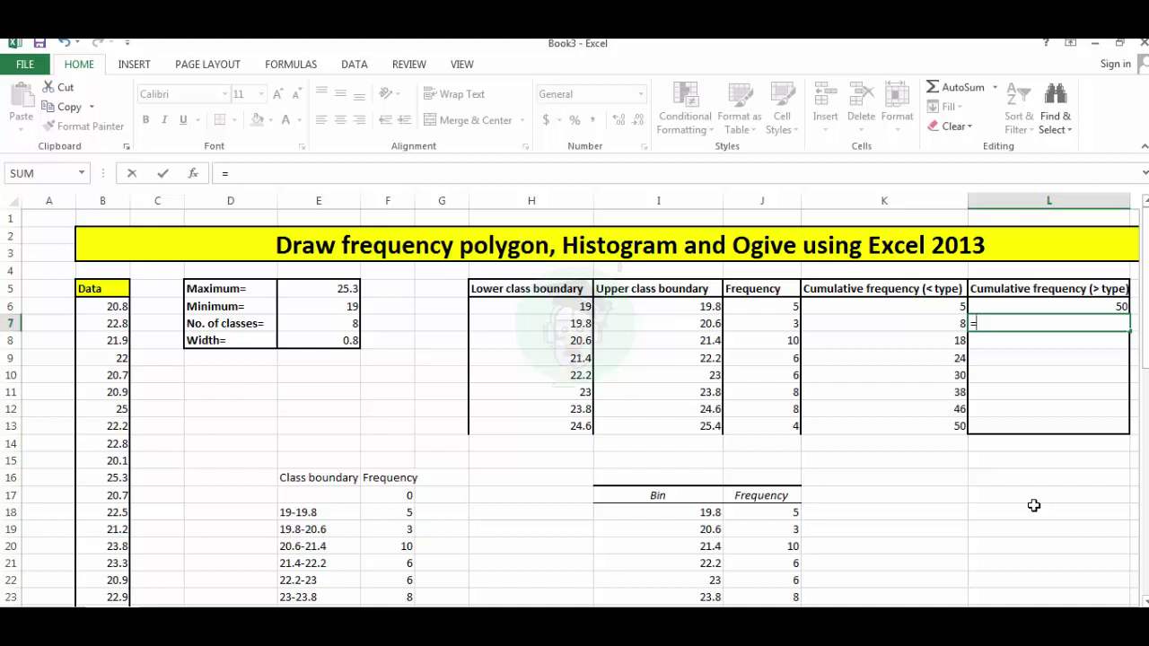
left_click(1046, 309)
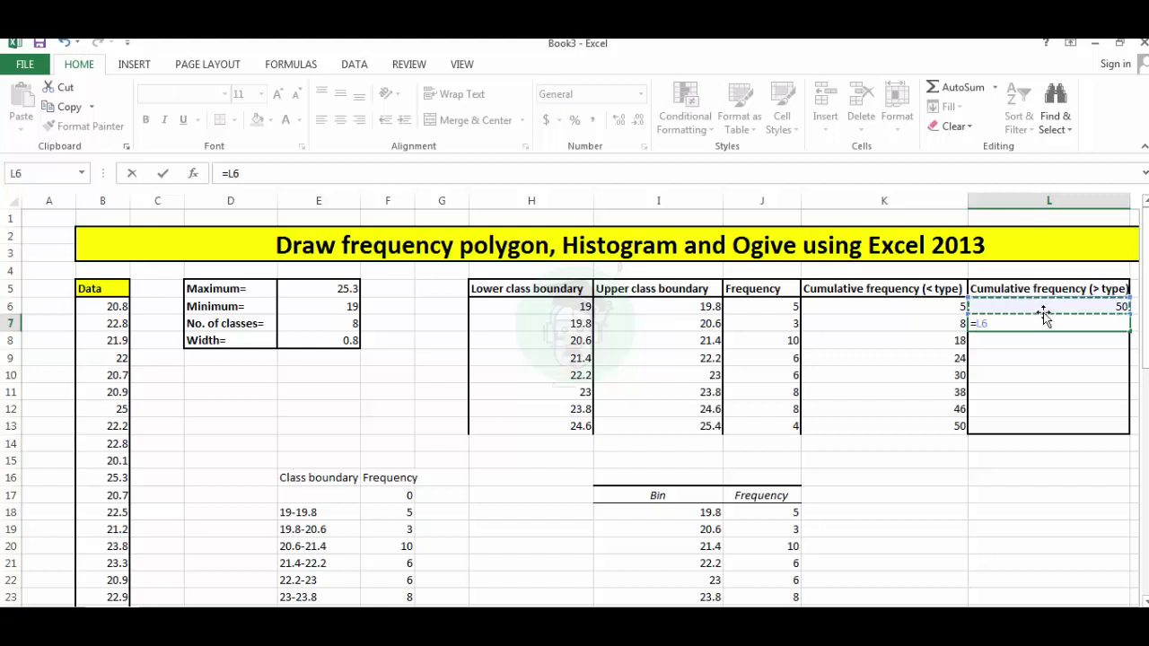
type("-")
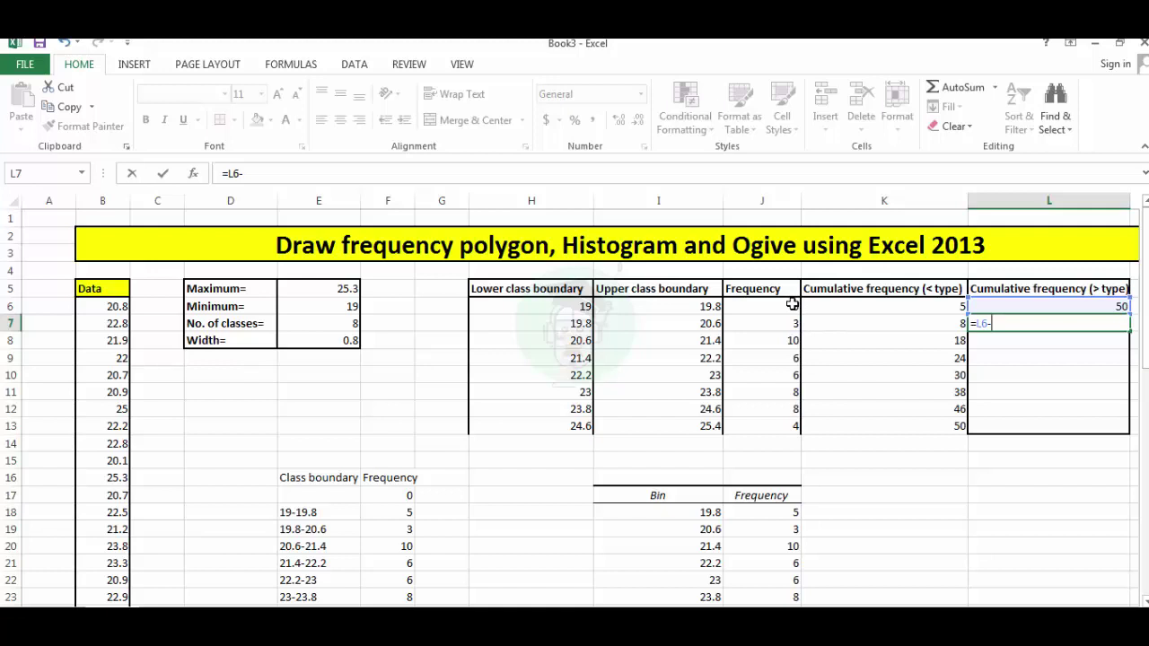
left_click(791, 305)
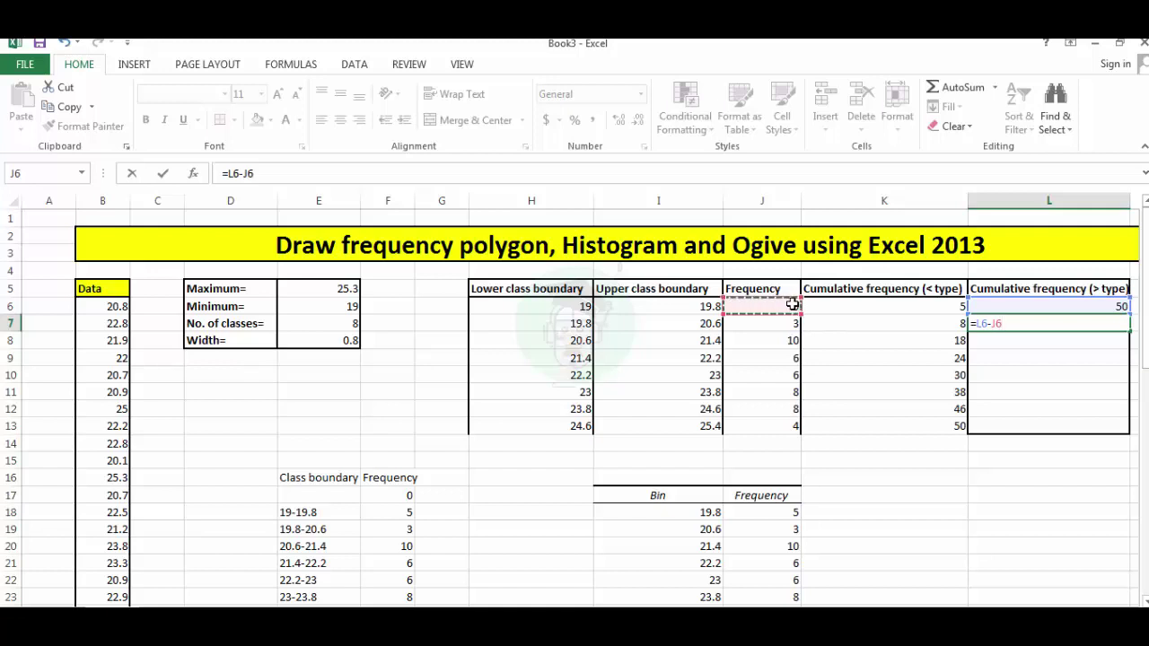
key("Return")
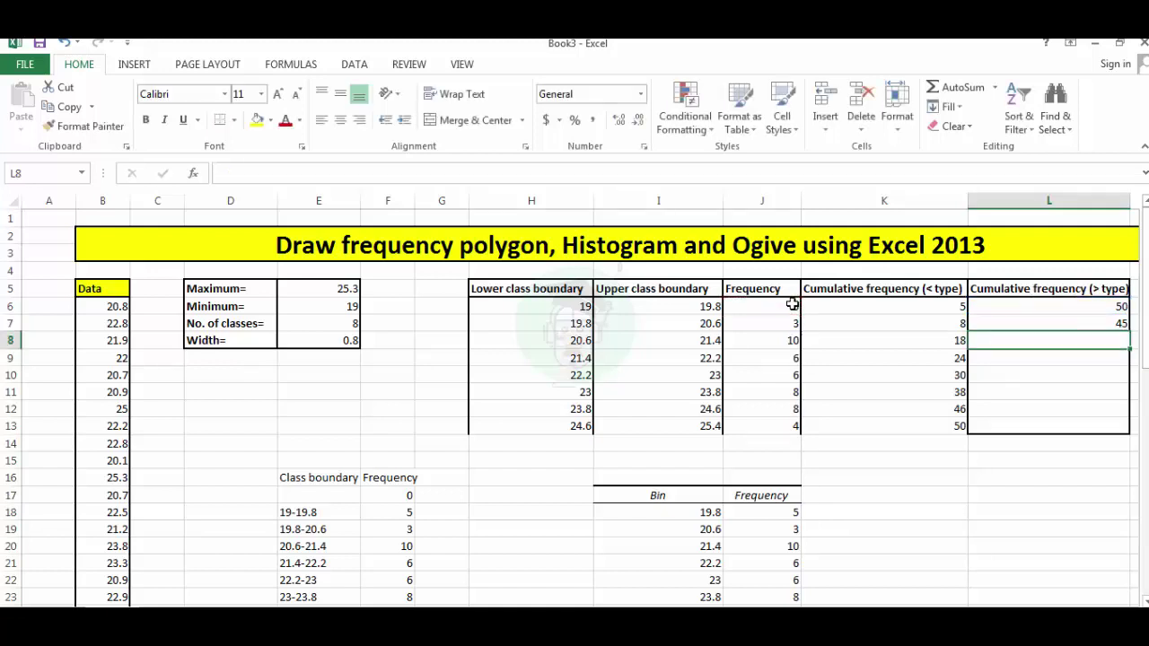
left_click(1048, 323)
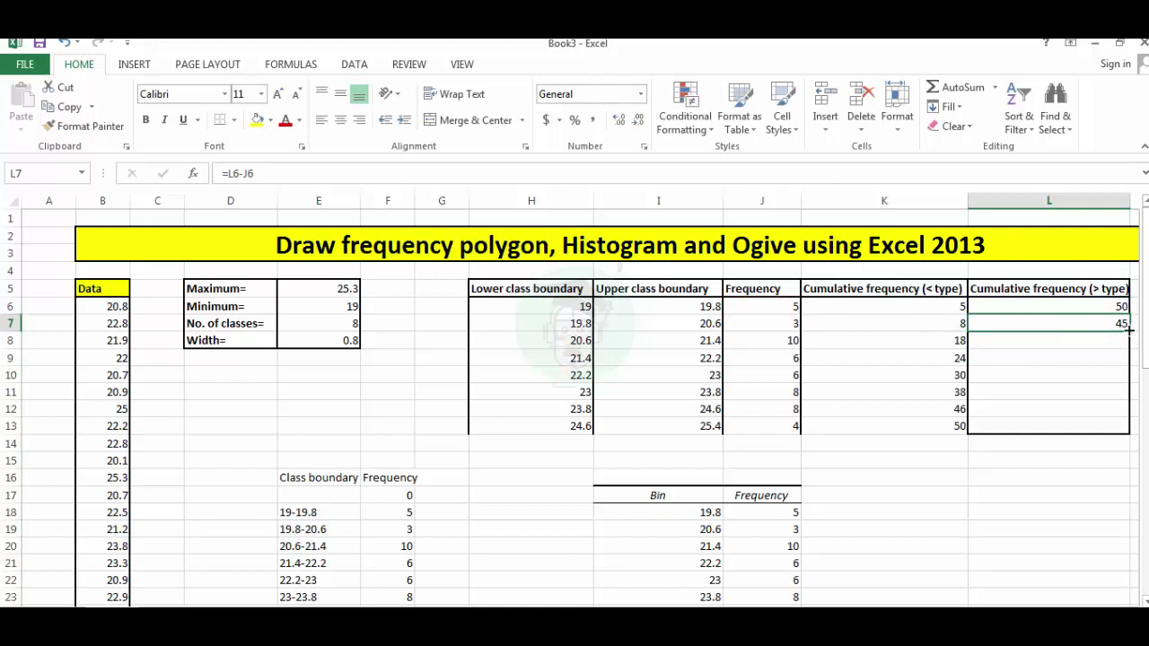
left_click_drag(1129, 331, 1128, 429)
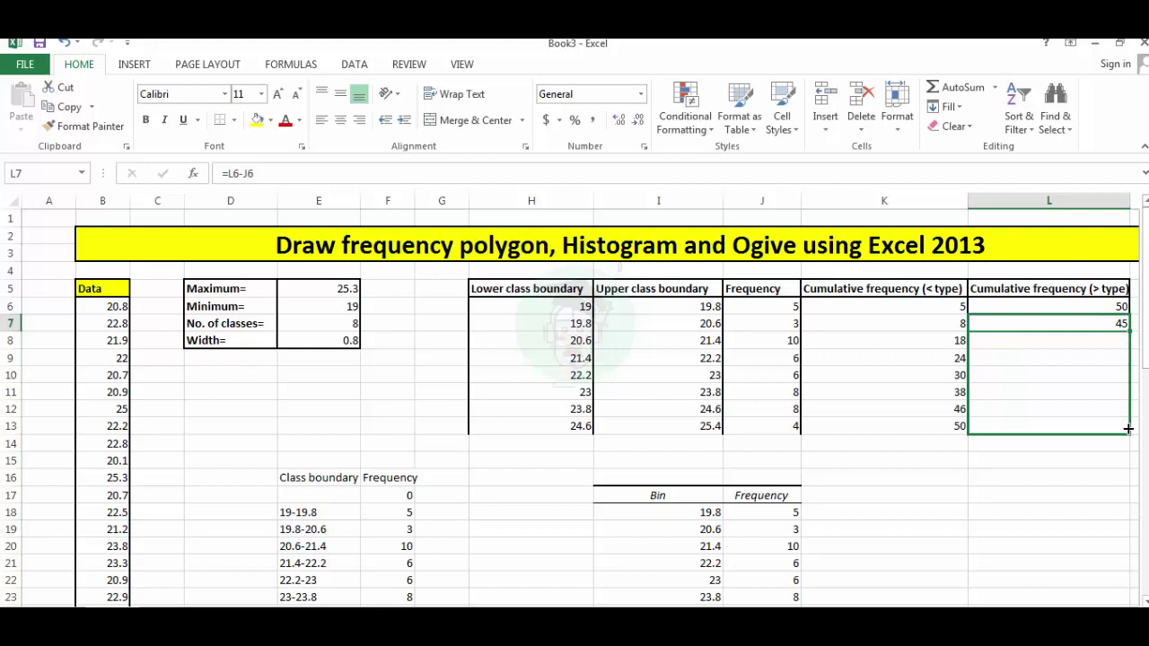
left_click_drag(1128, 429, 1128, 431)
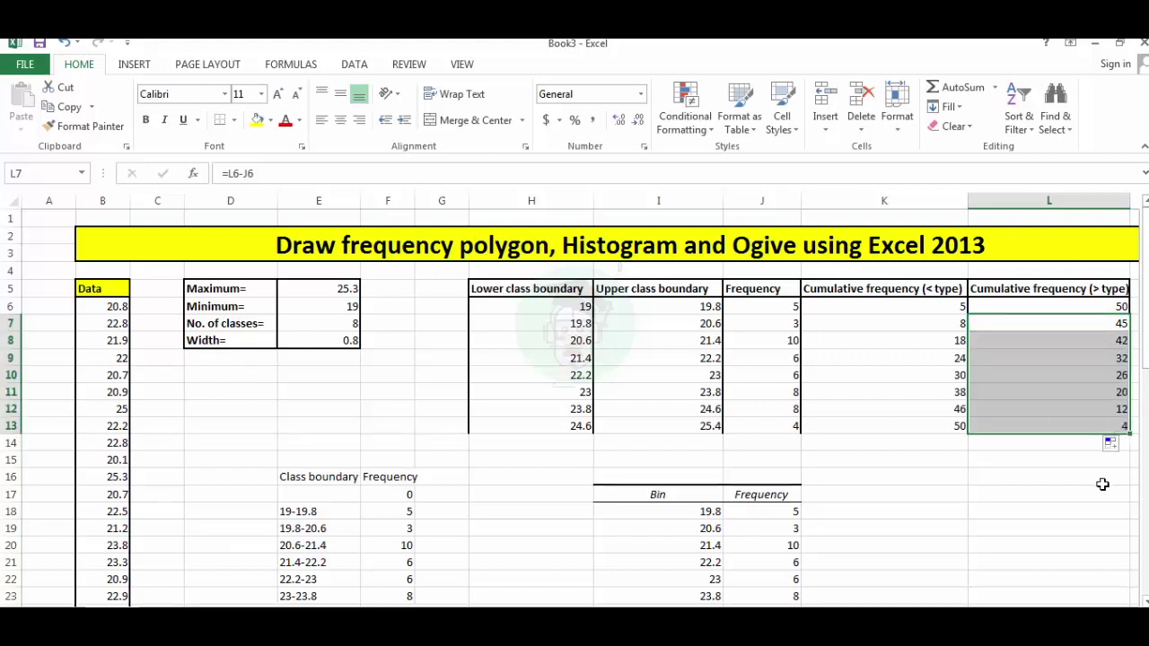
left_click(1063, 479)
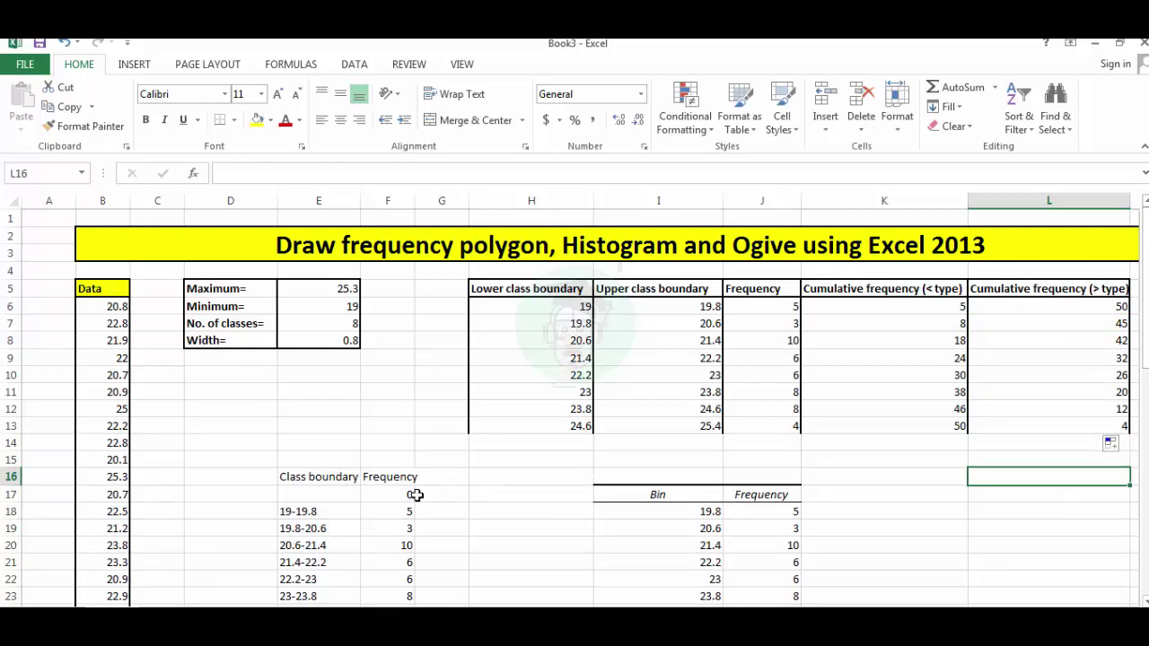
- Enter the headings C.F.(<type) in F16 and C.F.(> type in G16, and widen columns F and G to fit them
left_click(383, 478)
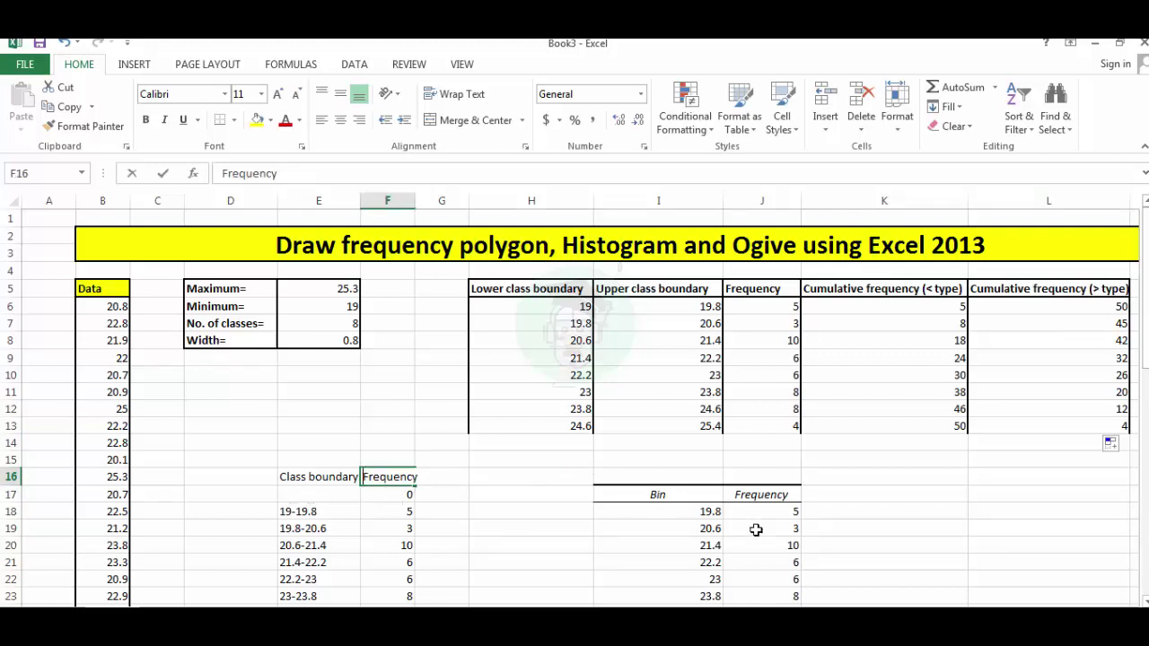
type("C.F.")
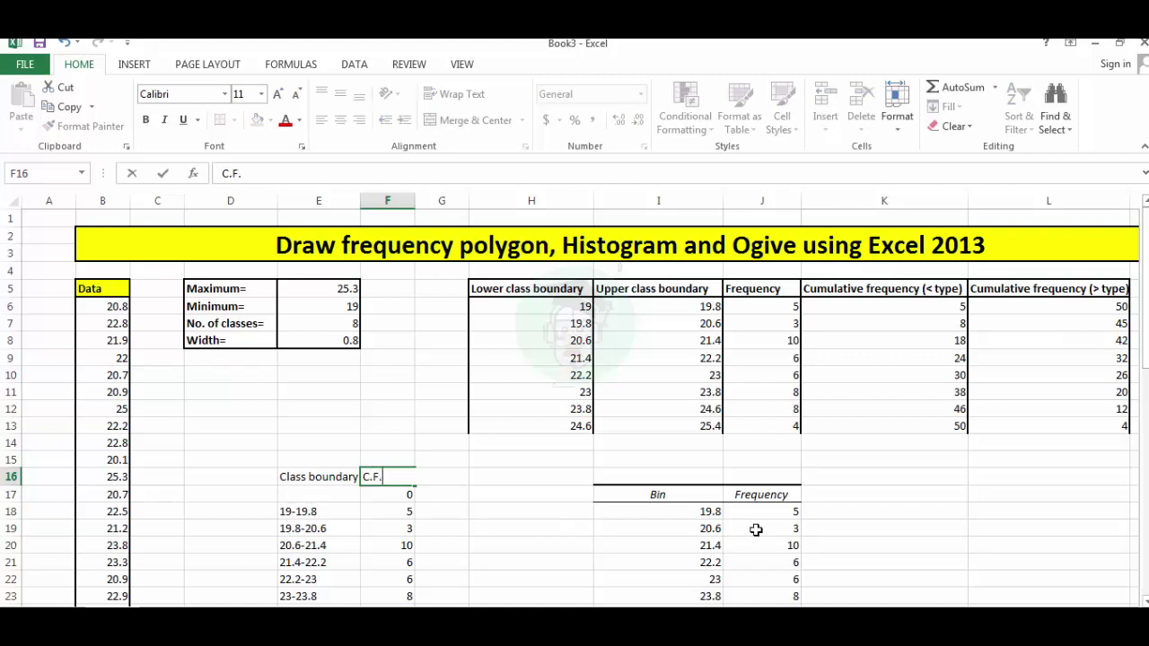
type("(<type)")
key("Tab")
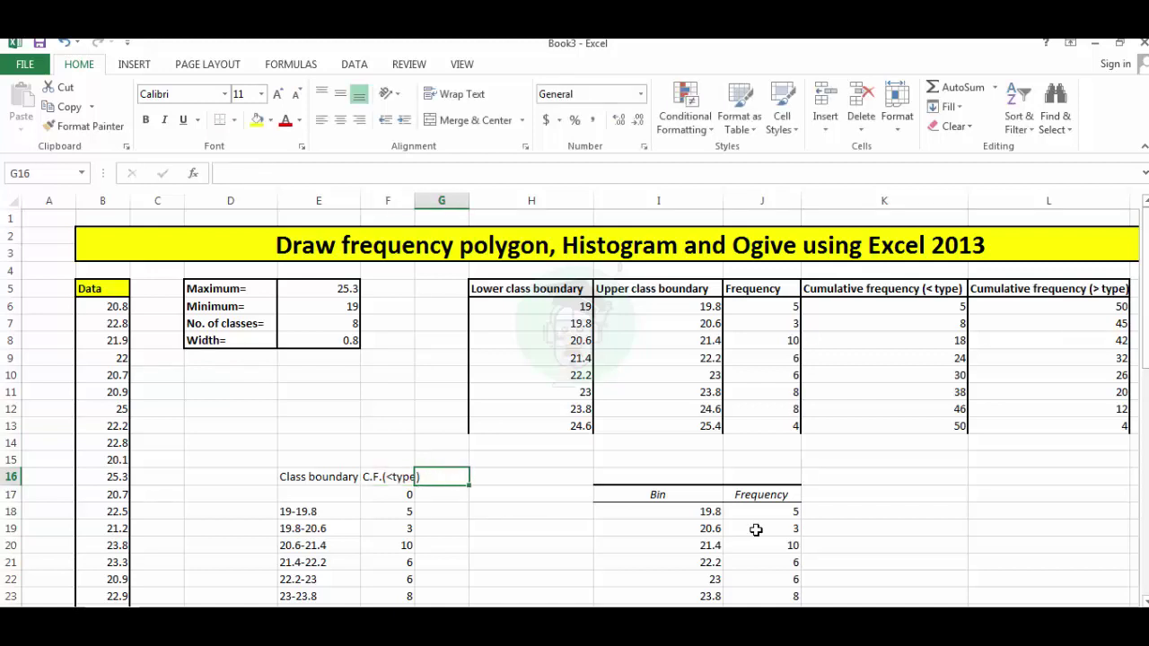
type("C.")
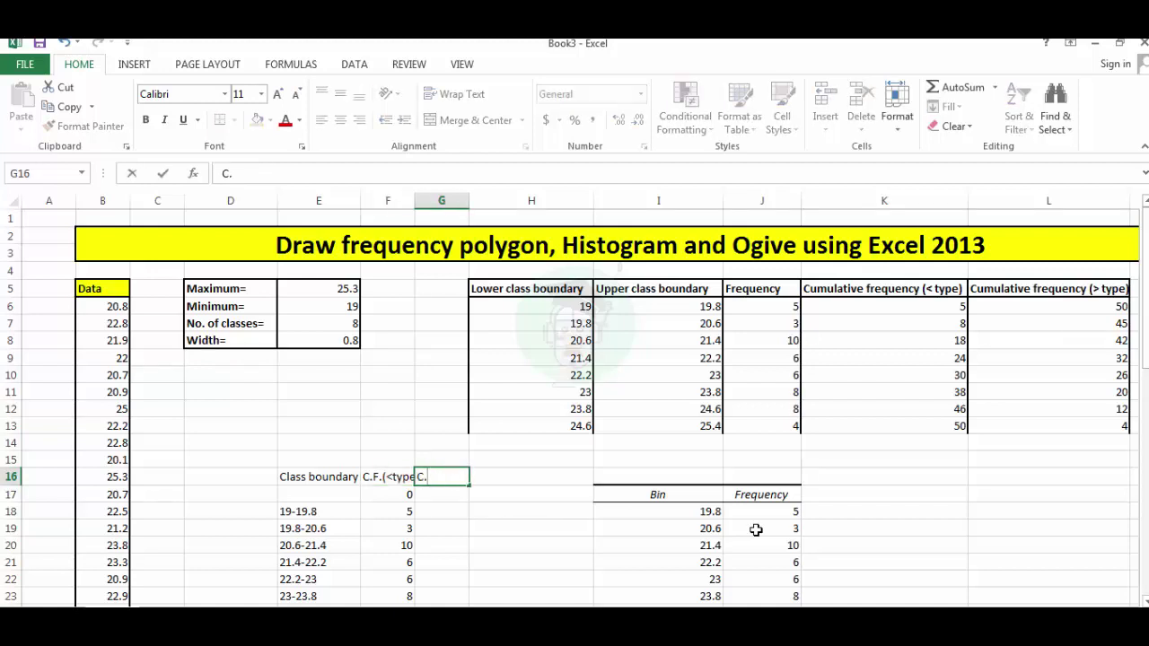
type("F.(> type")
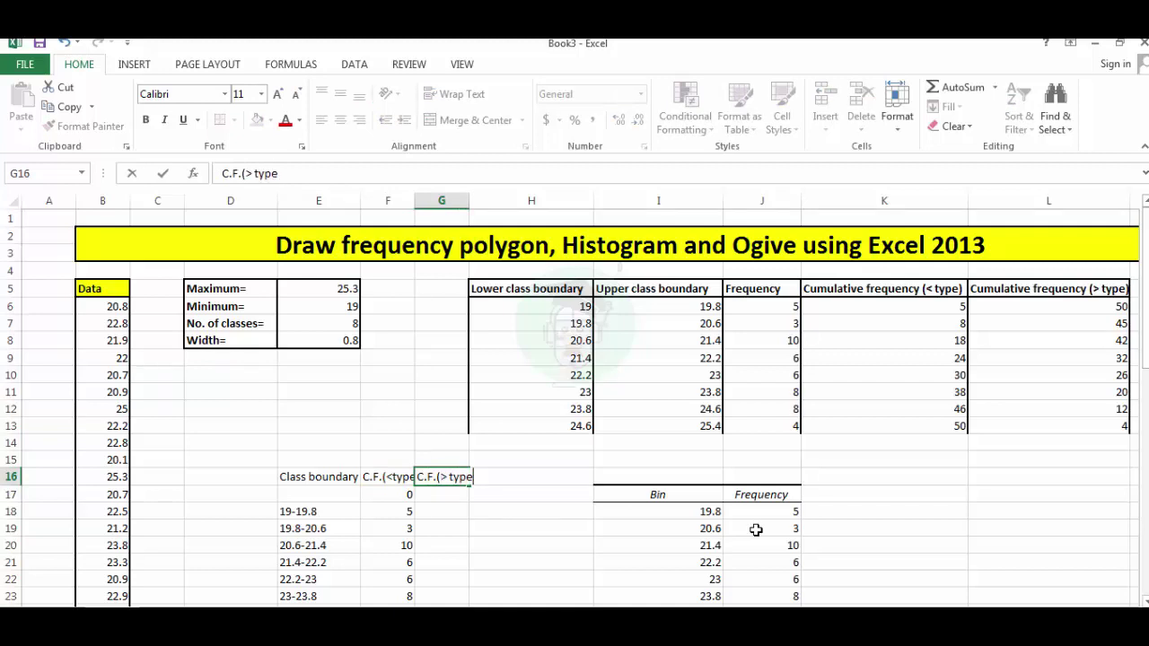
left_click(590, 543)
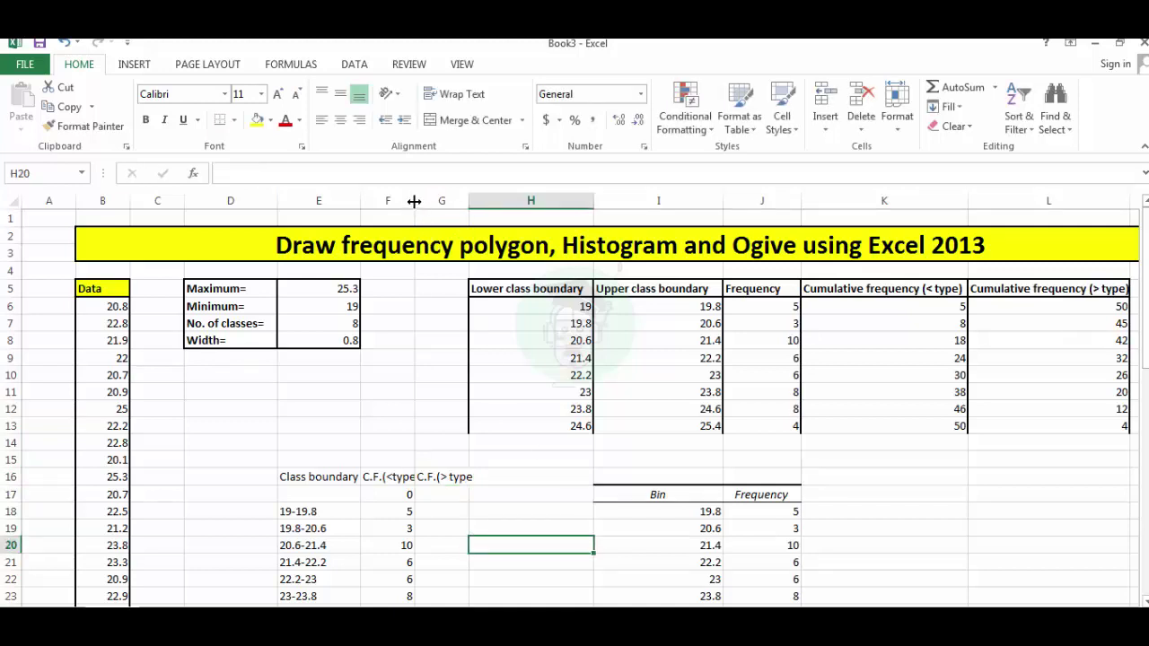
left_click_drag(414, 200, 510, 201)
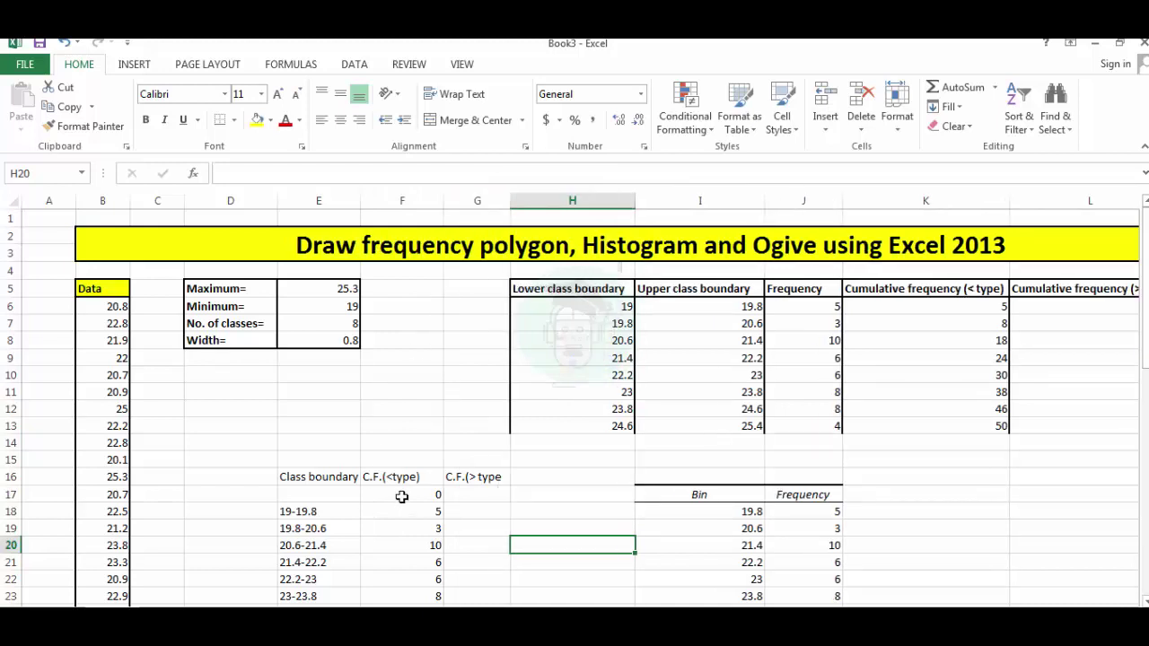
- Clear the old frequency values from F17:F26 beside the class boundaries
left_click_drag(403, 496, 400, 573)
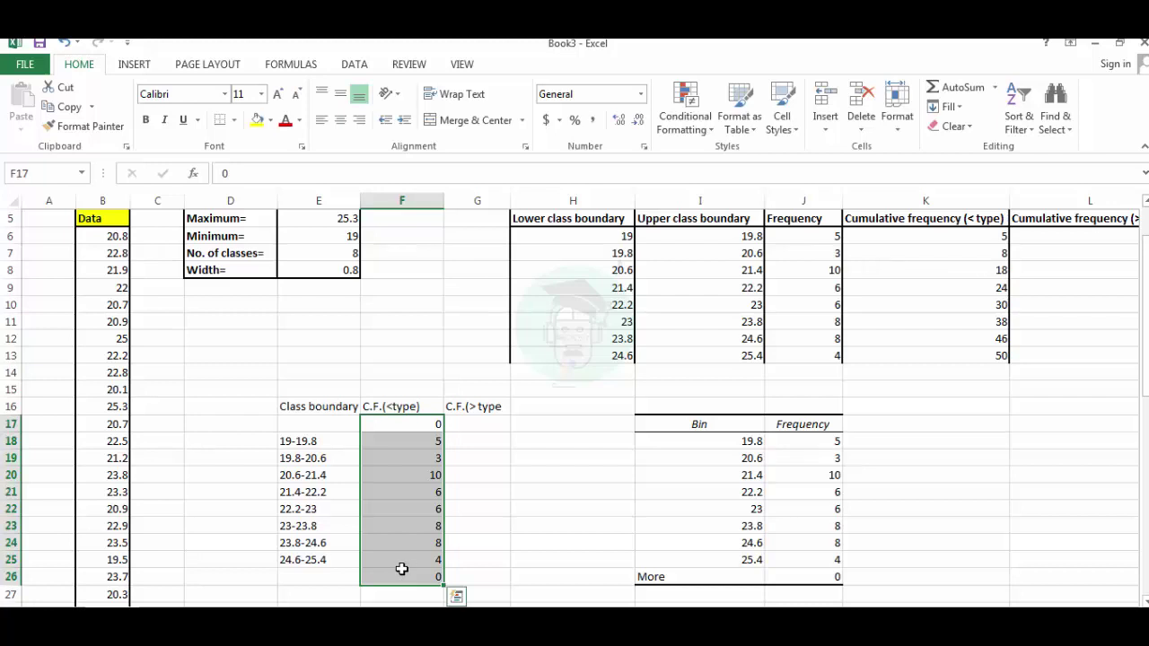
key("Delete")
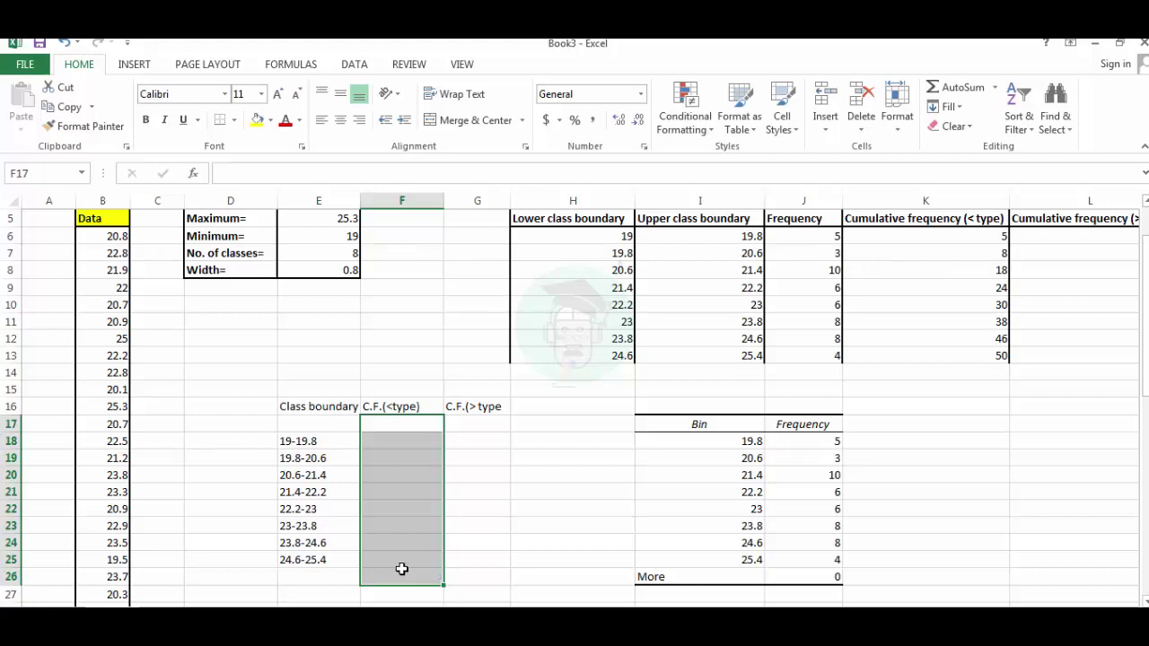
left_click(525, 543)
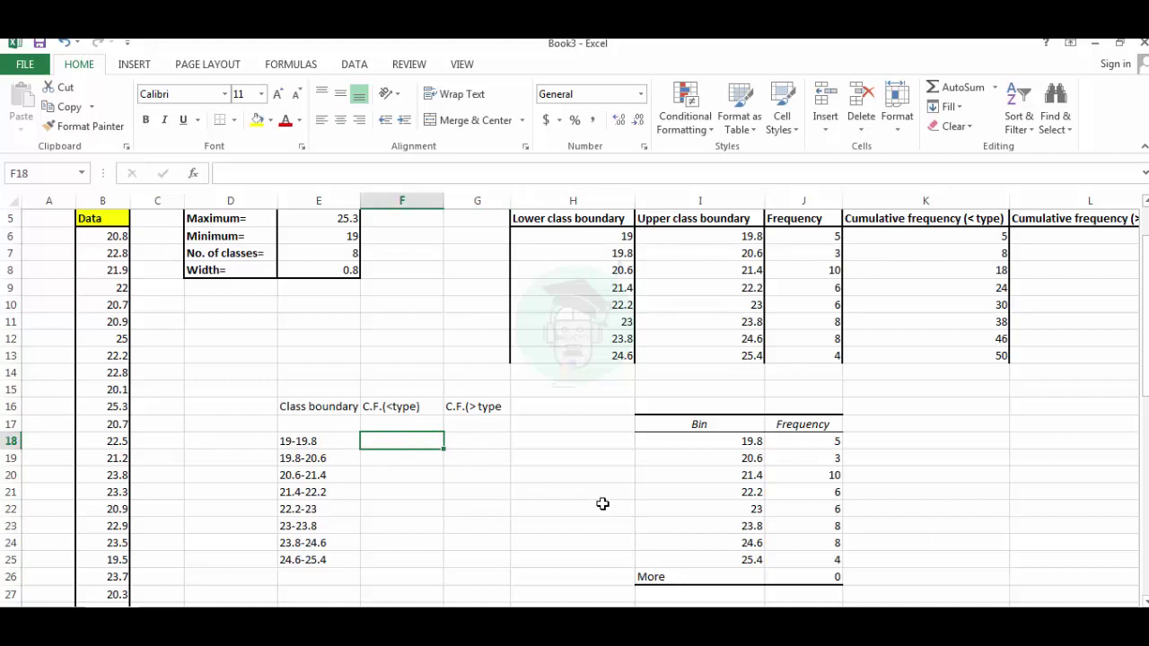
- Enter the < type cumulative frequencies 5, 8, 18, 24, 30, 38, 46 and 50 in F18:F25
type("5")
key("Return")
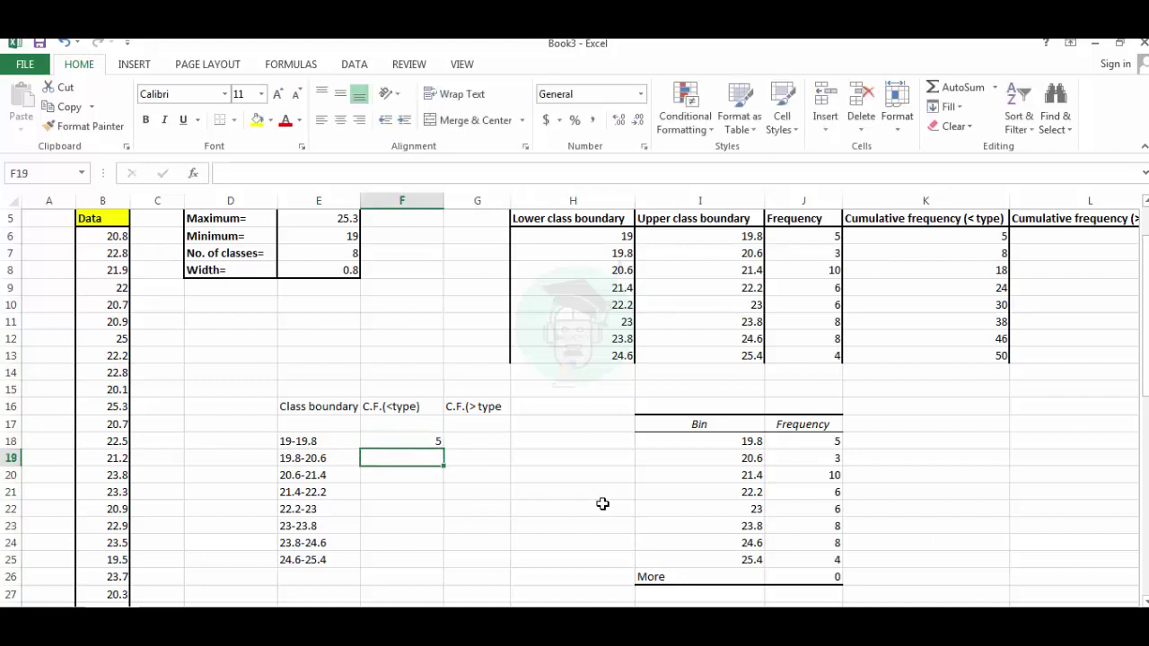
type("8")
key("Return")
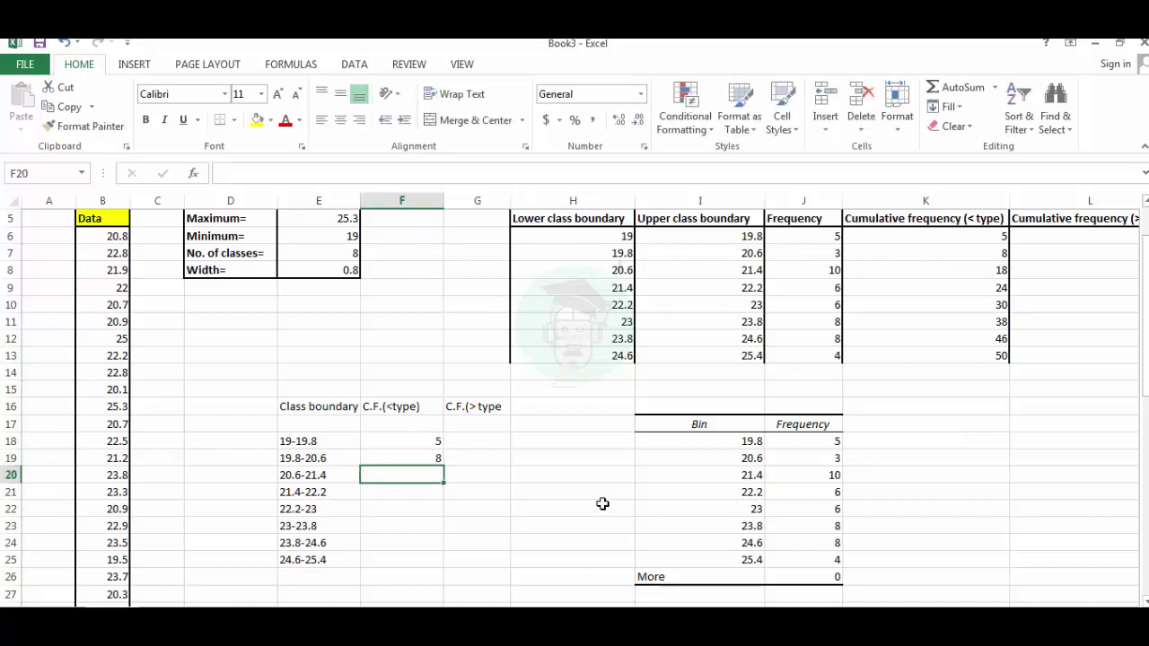
type("18")
key("Return")
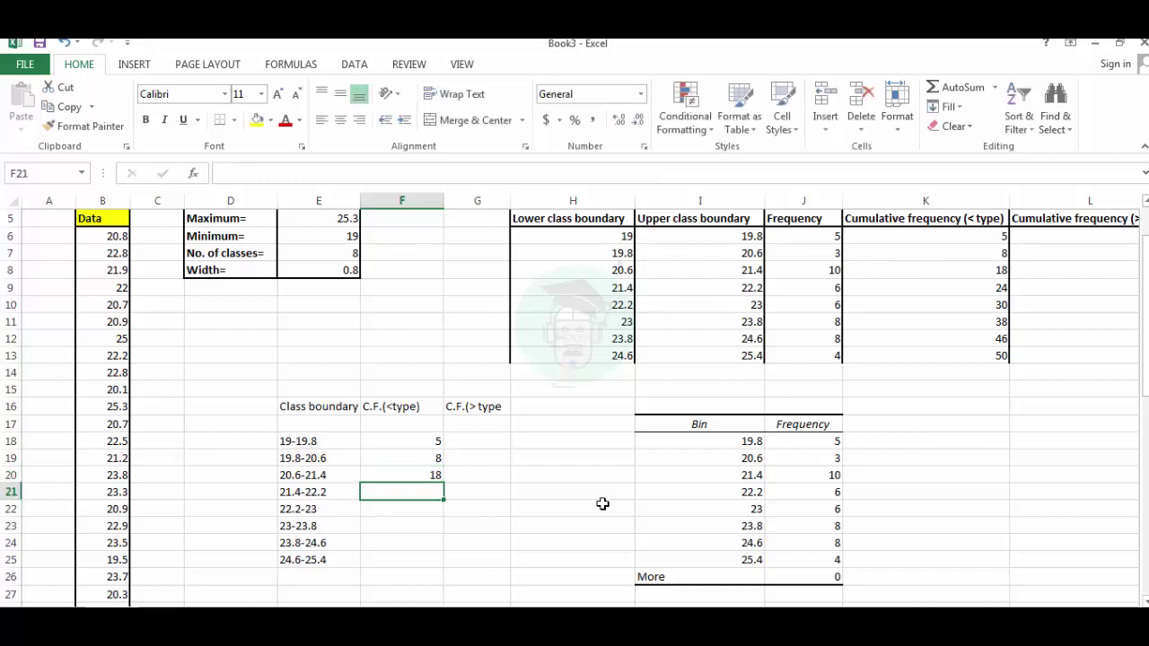
type("24")
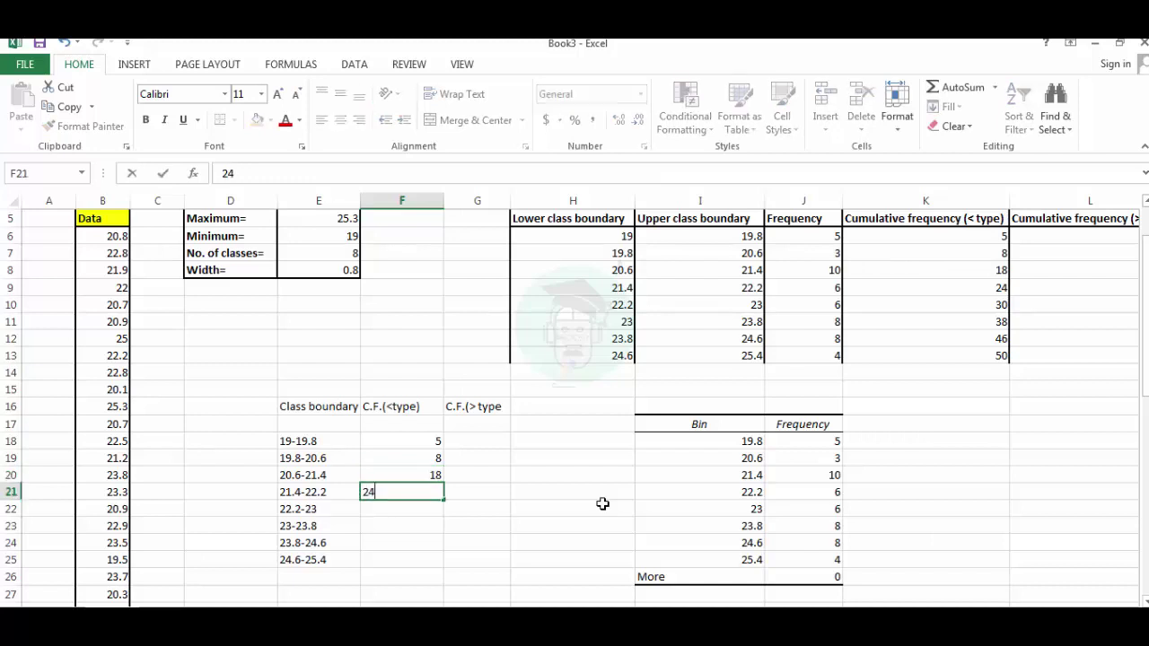
key("Return")
type("30")
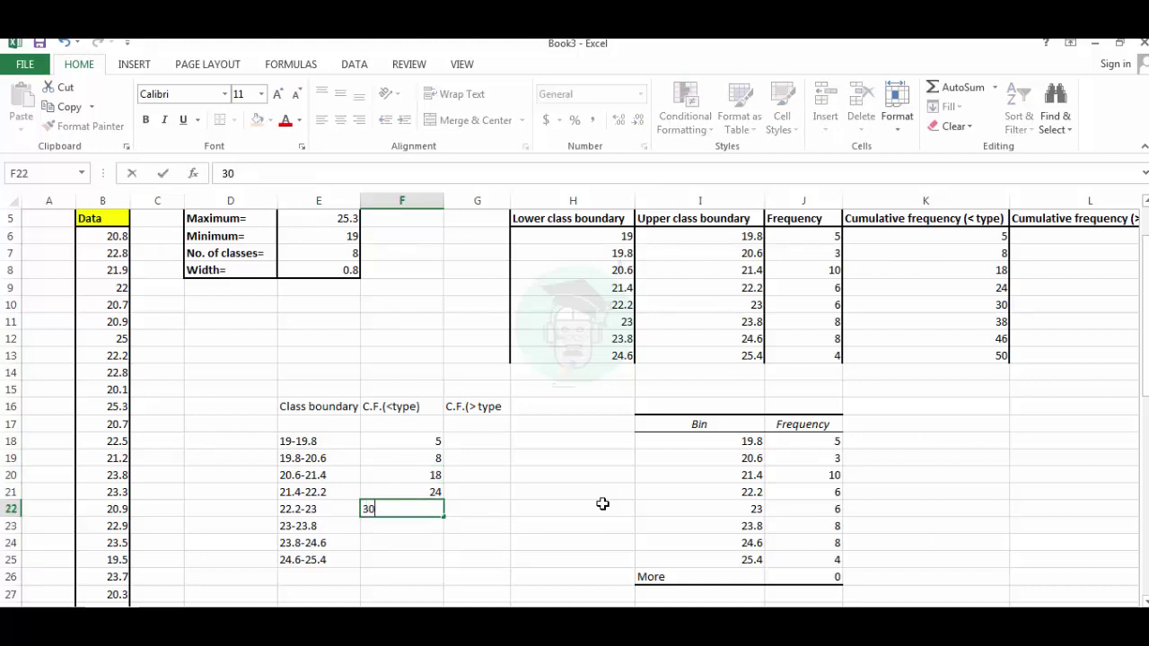
key("Return")
type("38")
key("Return")
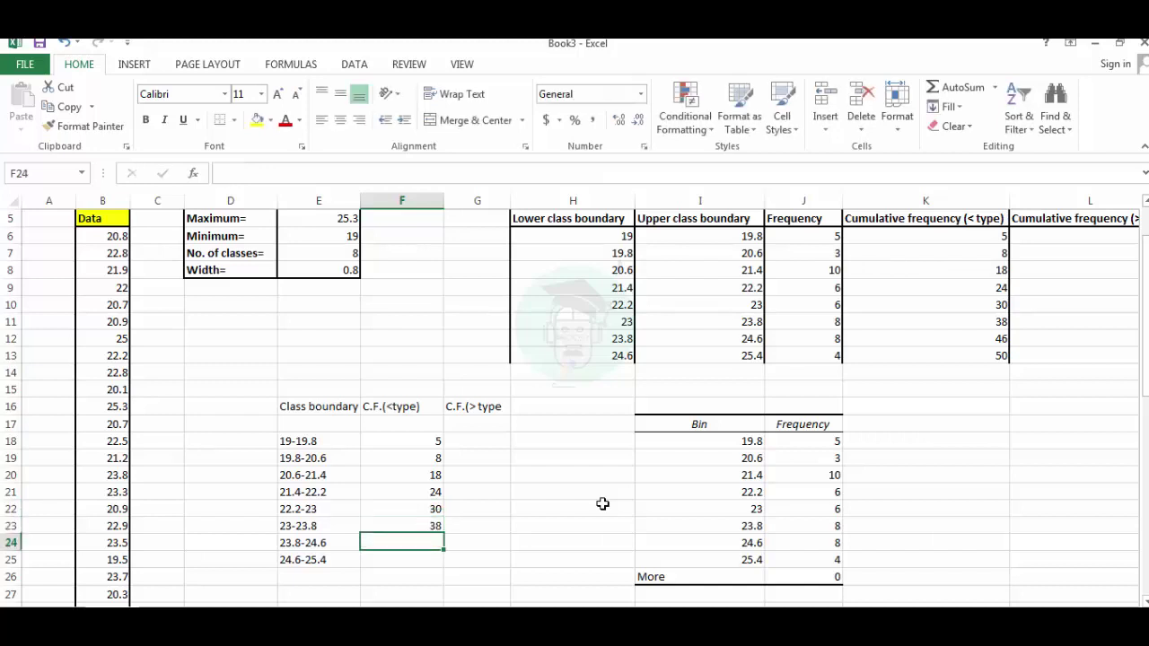
type("46")
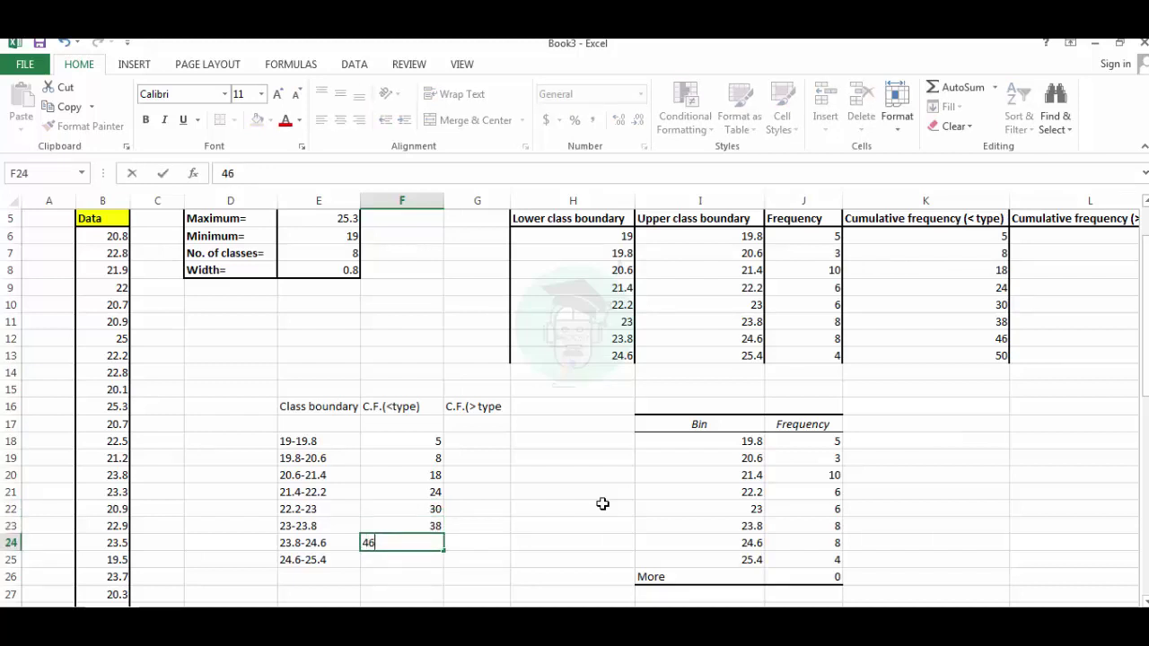
key("Return")
type("50")
key("Return")
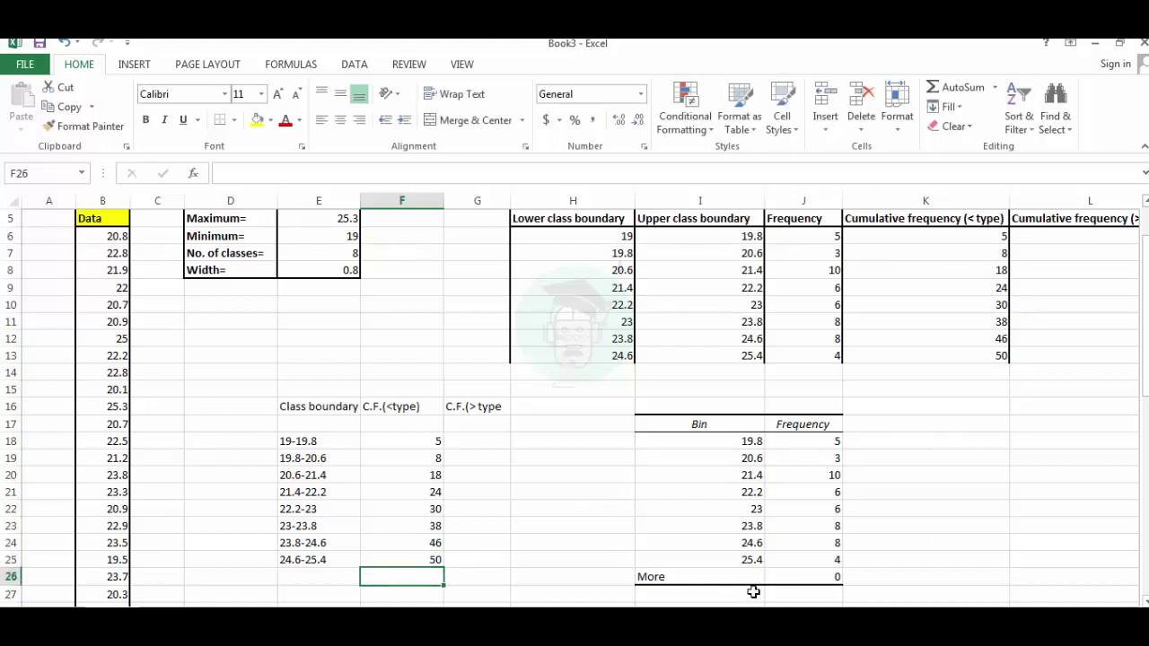
- Enter the > type cumulative frequencies 50, 45, 42, 32, 26, 20, 12 and 4 in G18:G25
left_click_drag(782, 617, 802, 618)
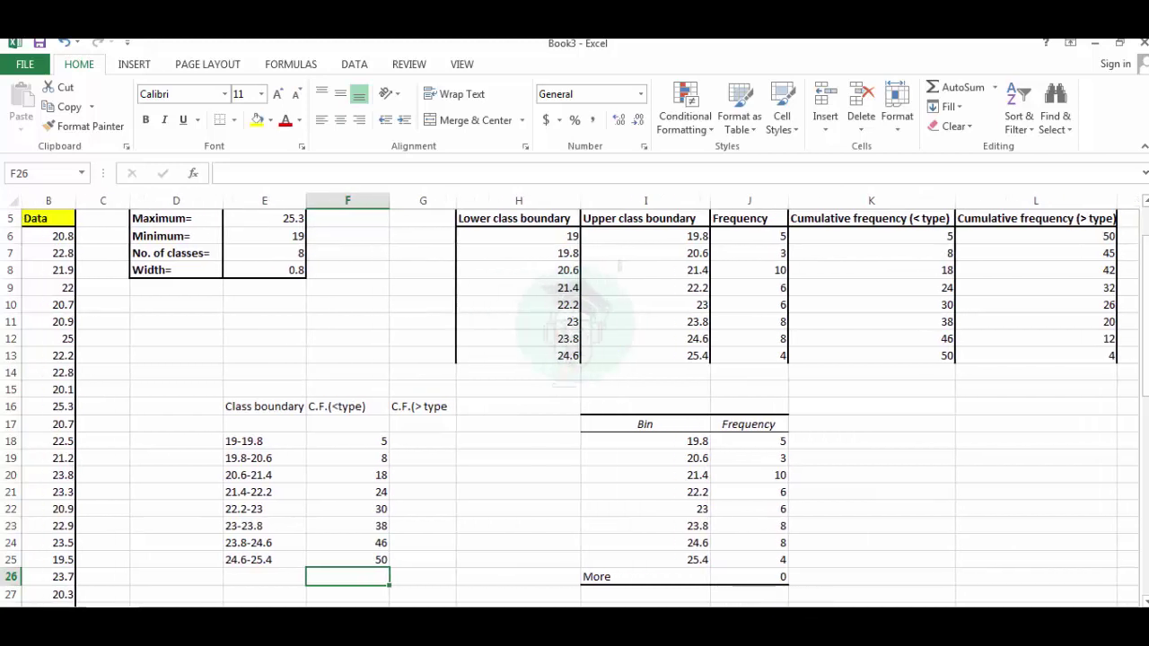
left_click(441, 440)
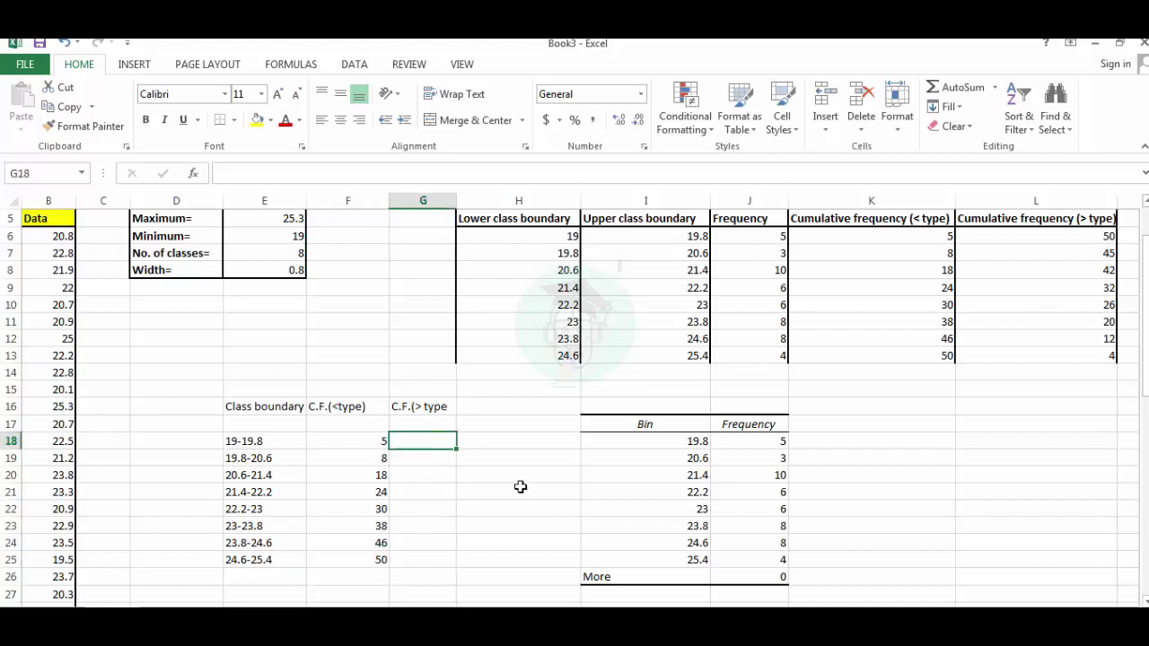
left_click(452, 424)
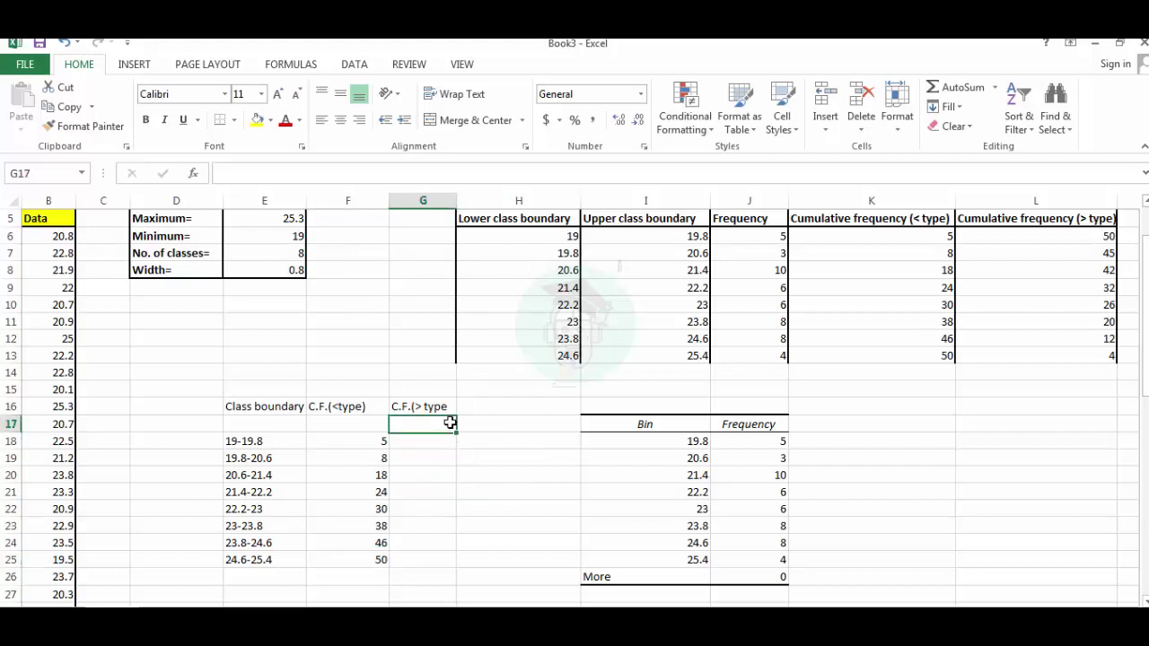
key("Down")
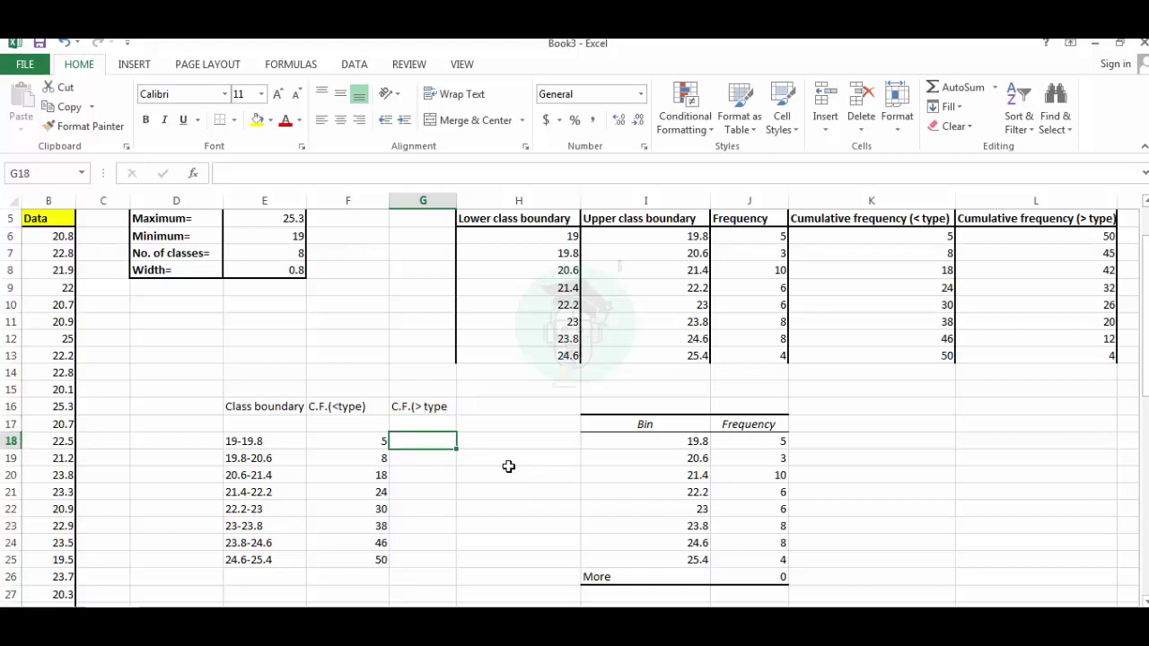
type("50")
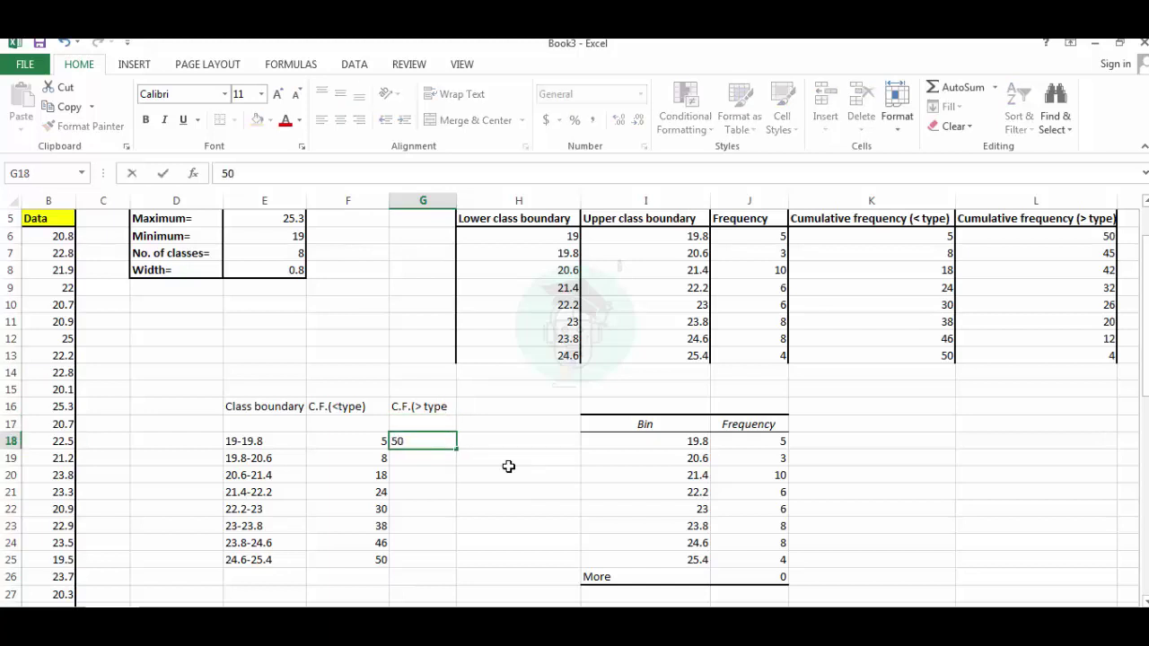
key("Return")
type("45")
key("Return")
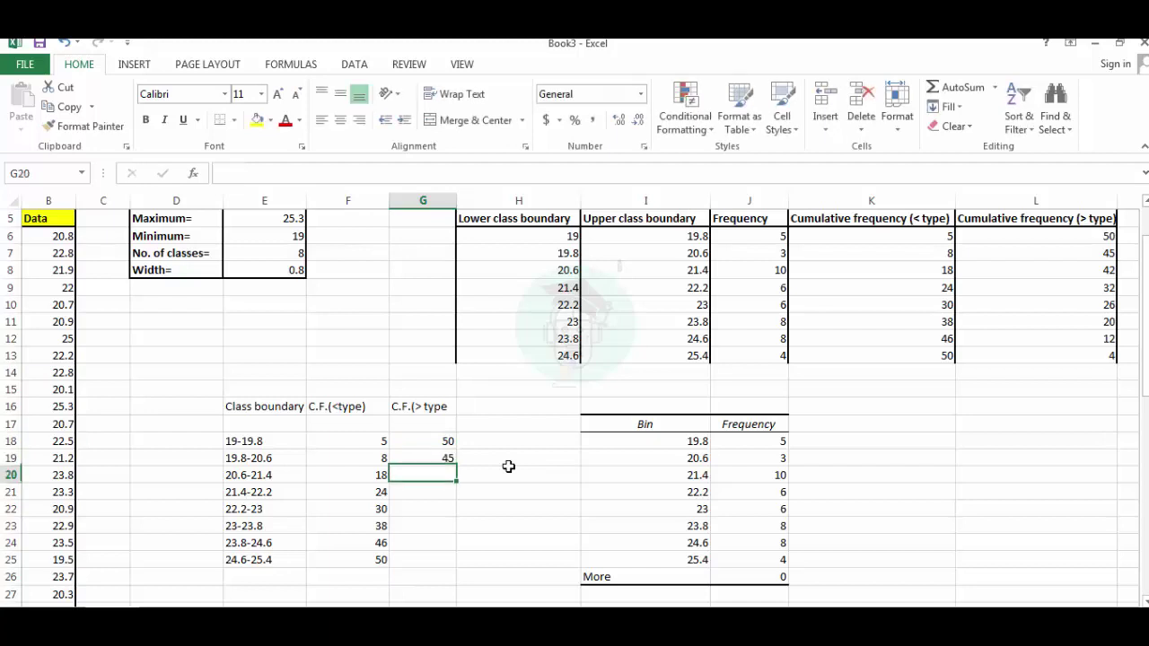
type("42")
key("Return")
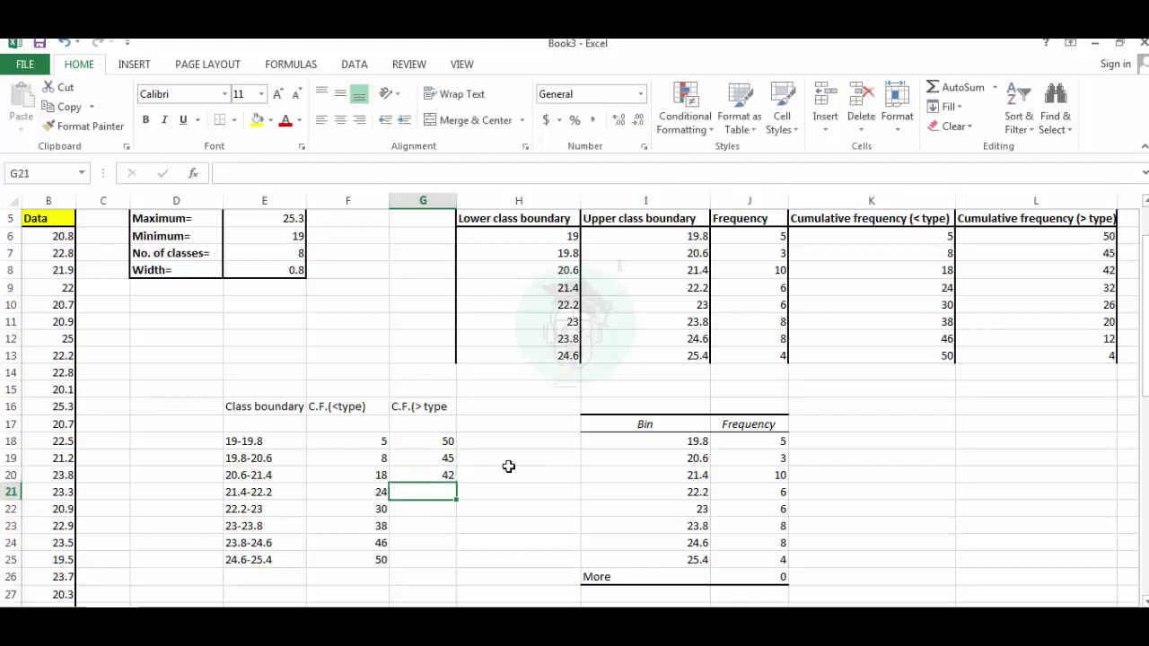
type("32")
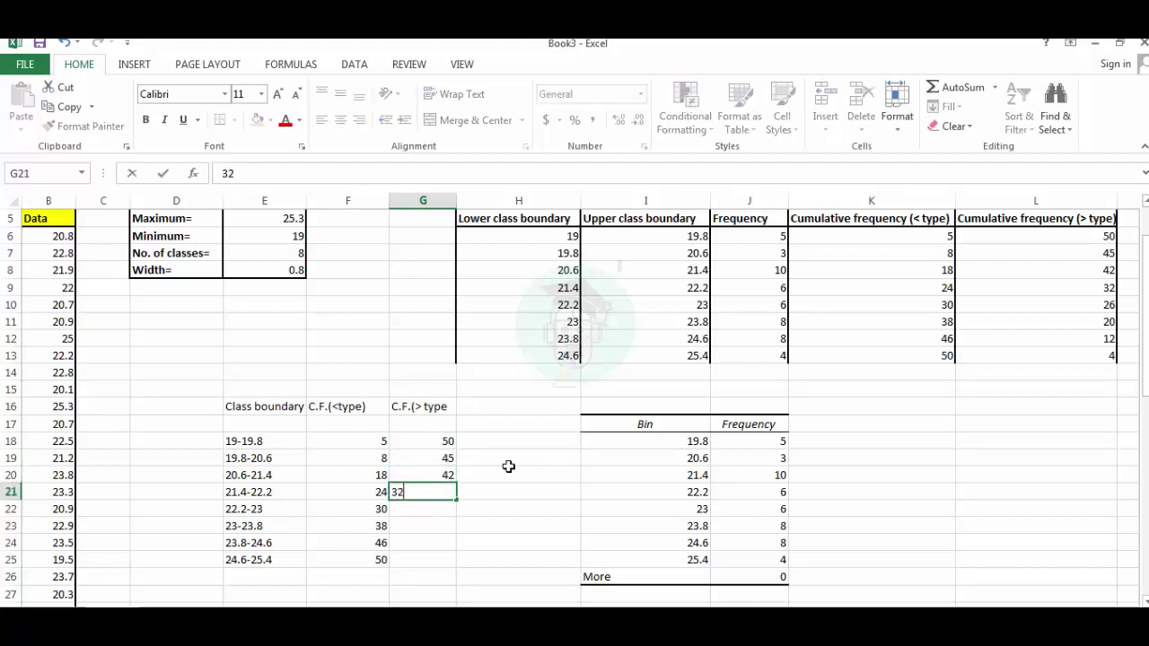
key("Return")
type("26")
key("Return")
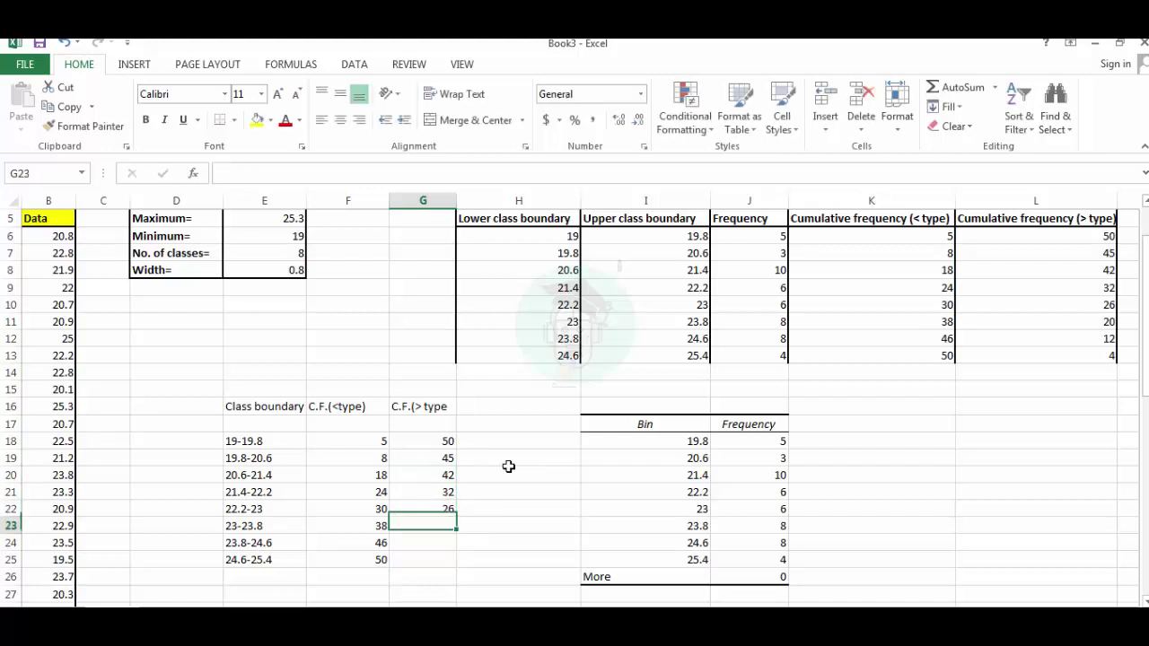
type("20")
key("Return")
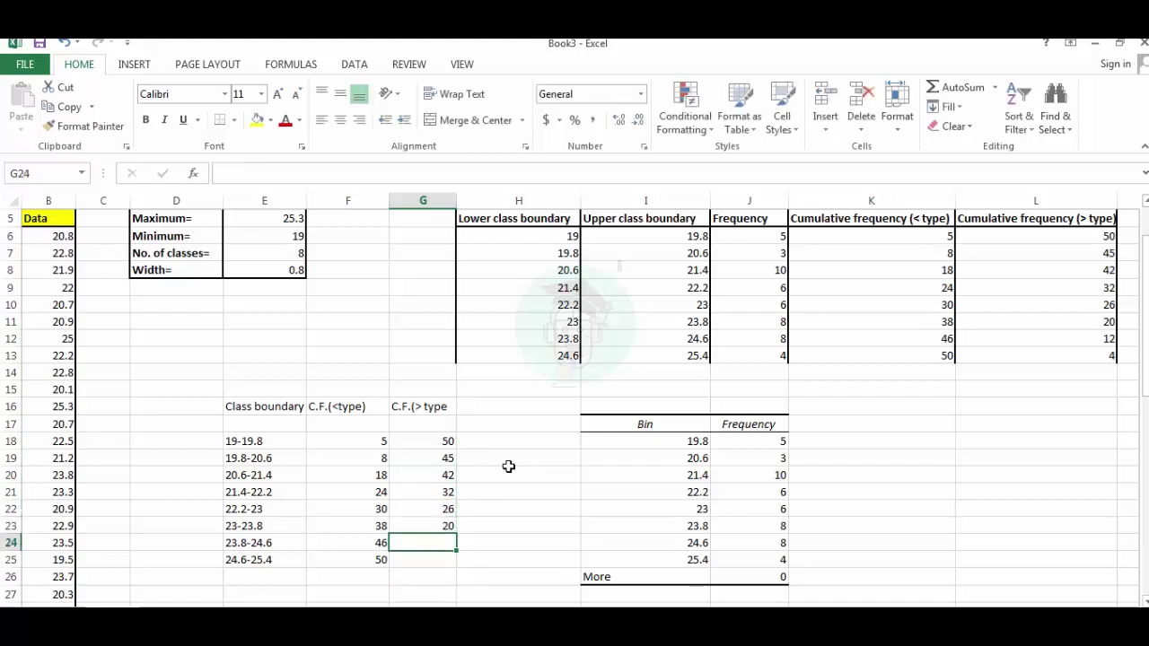
type("12")
key("Return")
type("4")
key("Return")
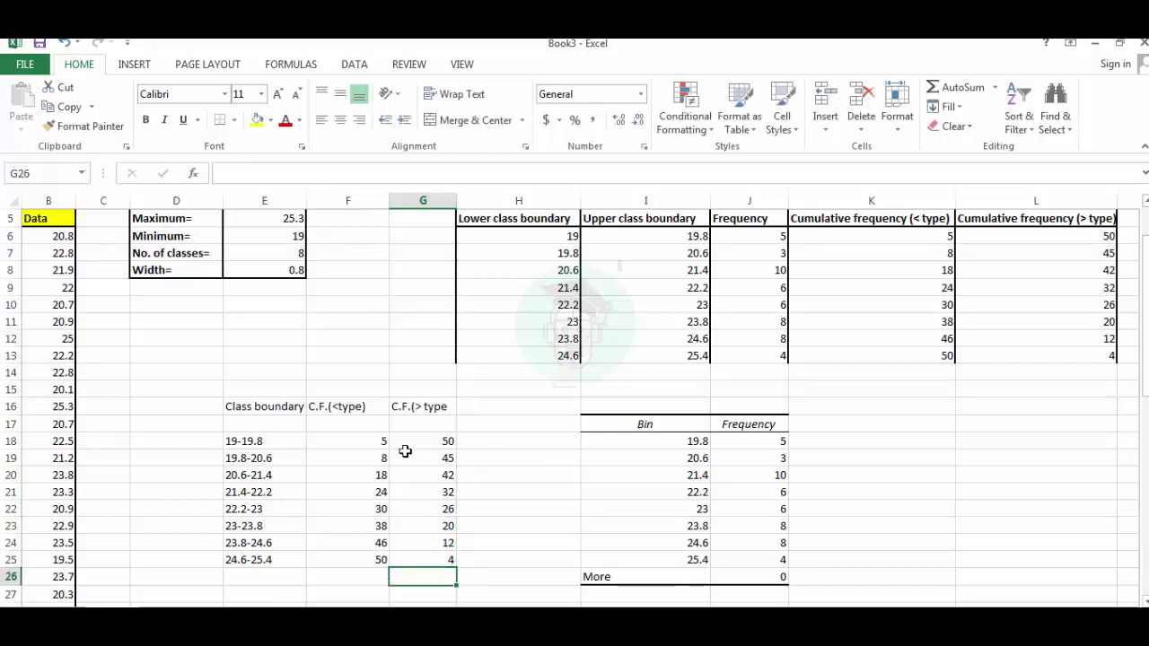
- Add the end values of the < type column: 0 in F17 and 50 in F26
left_click(352, 421)
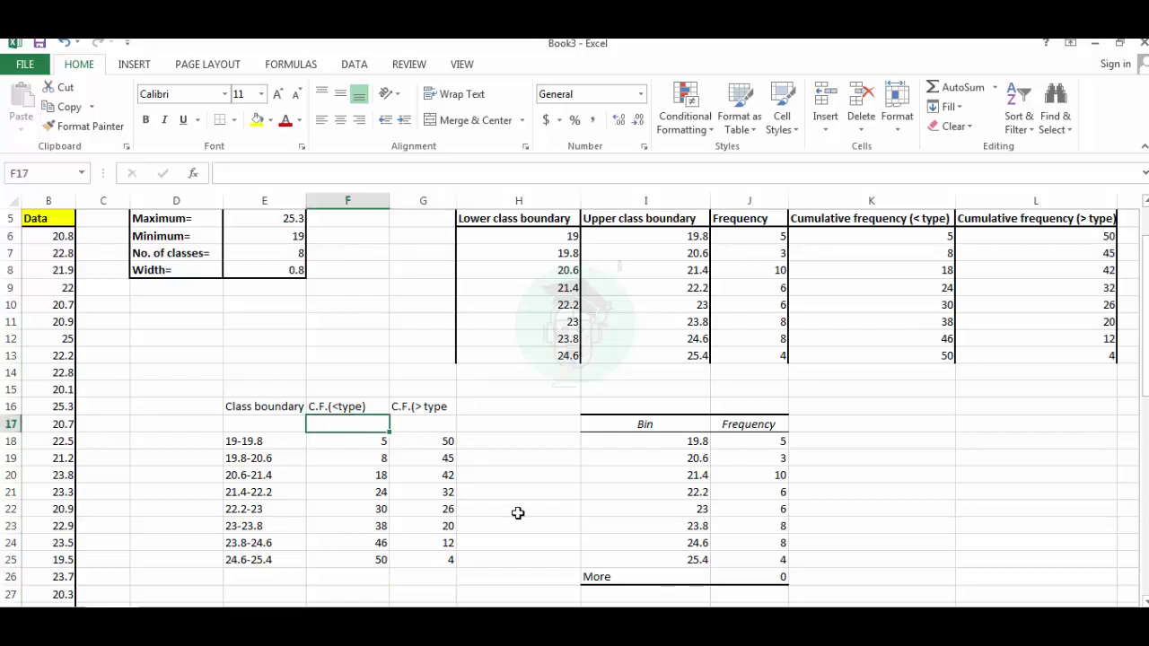
type("0")
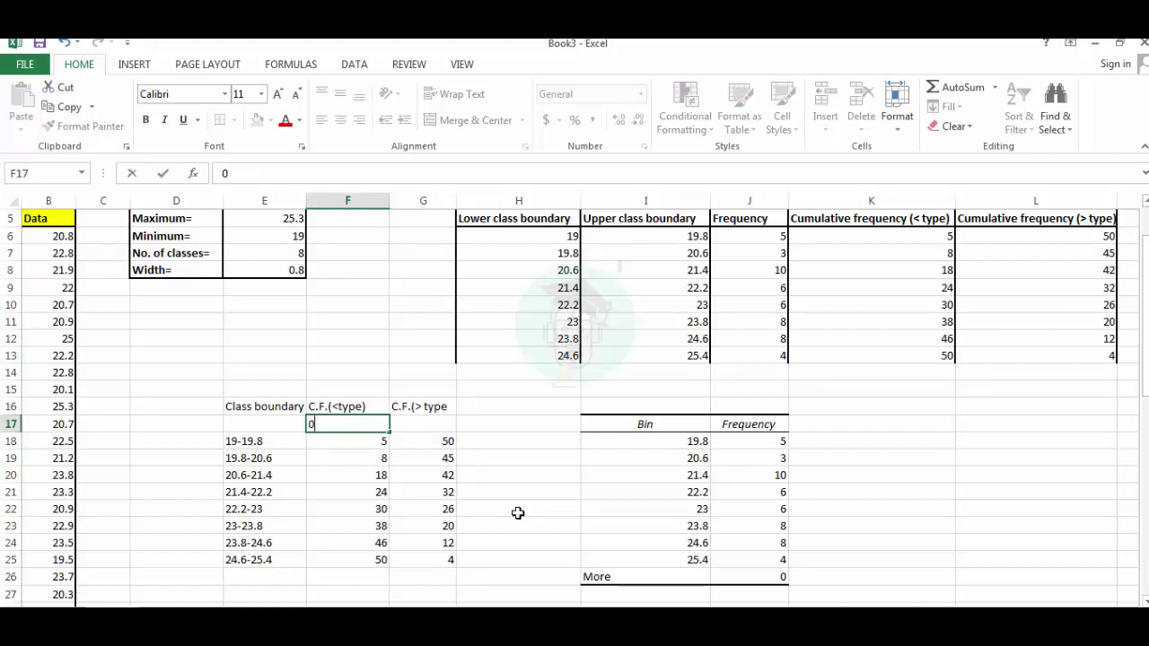
key("Return")
key("Down")
key("Down")
key("Down")
key("Down")
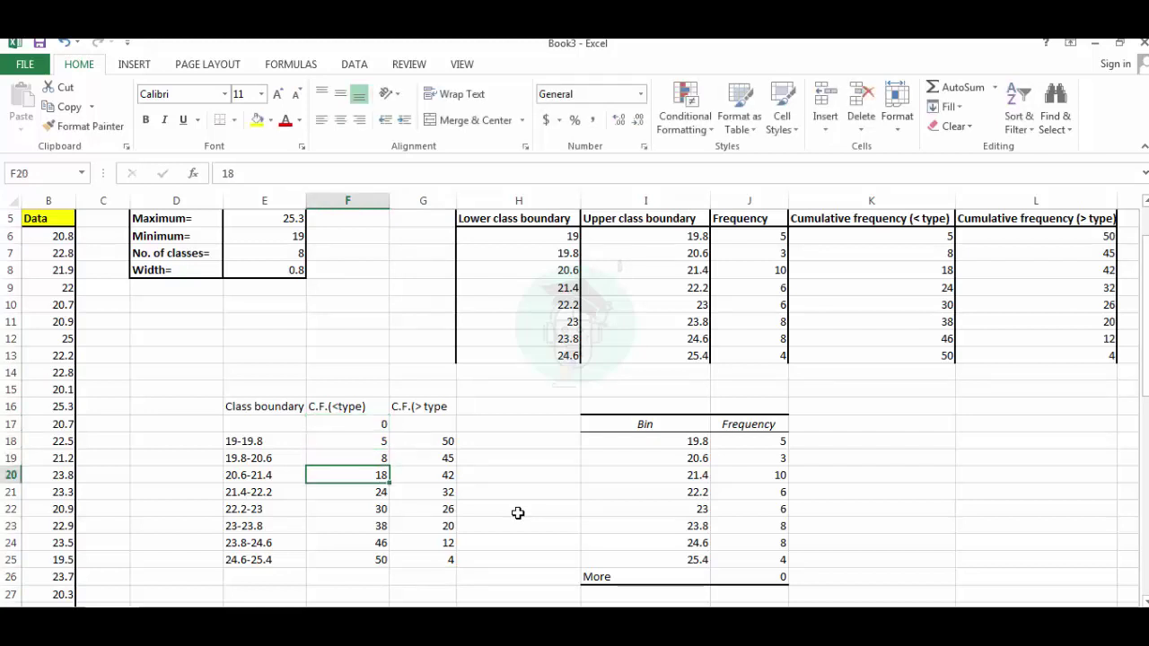
key("Down")
key("Down")
key("Down")
key("Down")
key("Down")
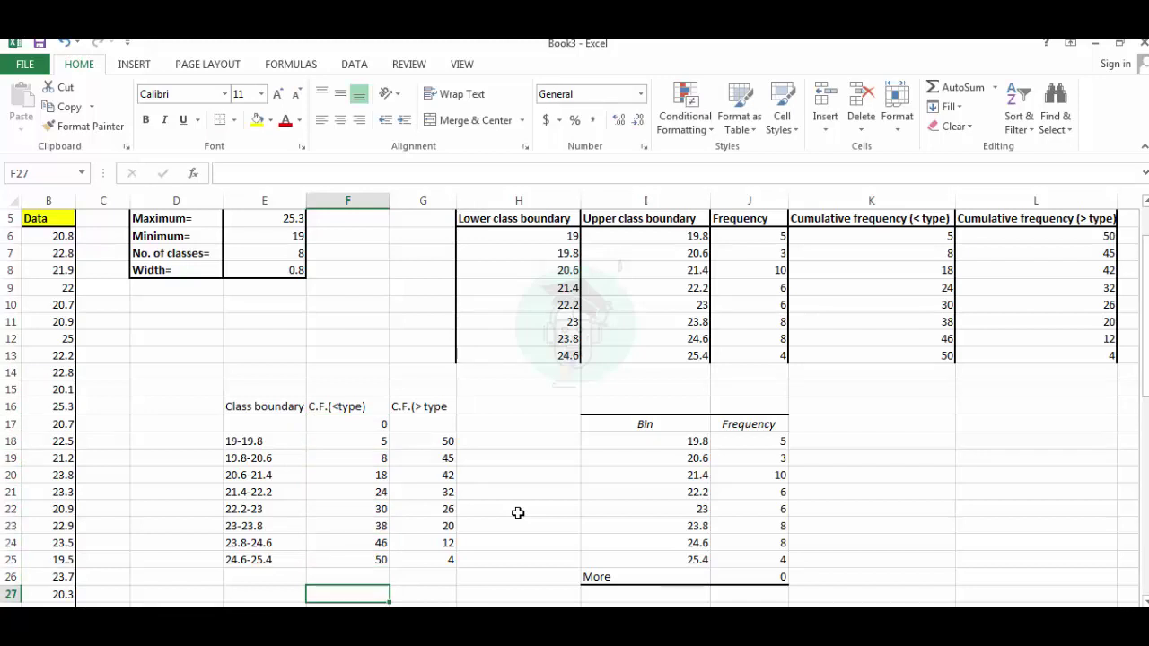
key("Up")
type("50")
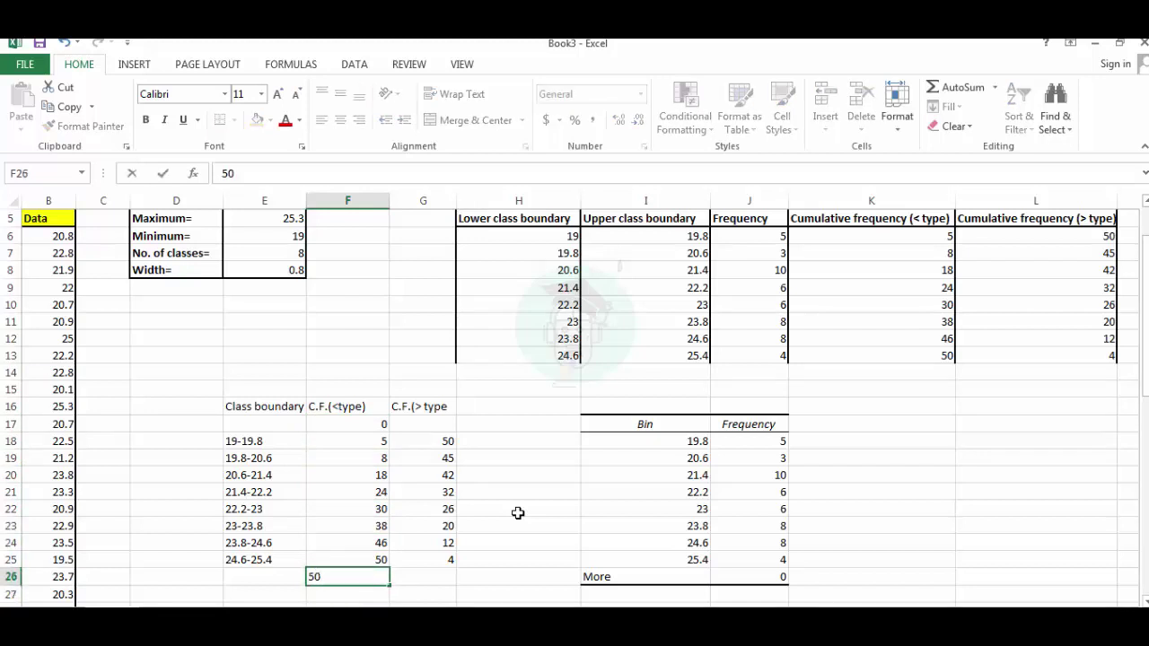
key("Tab")
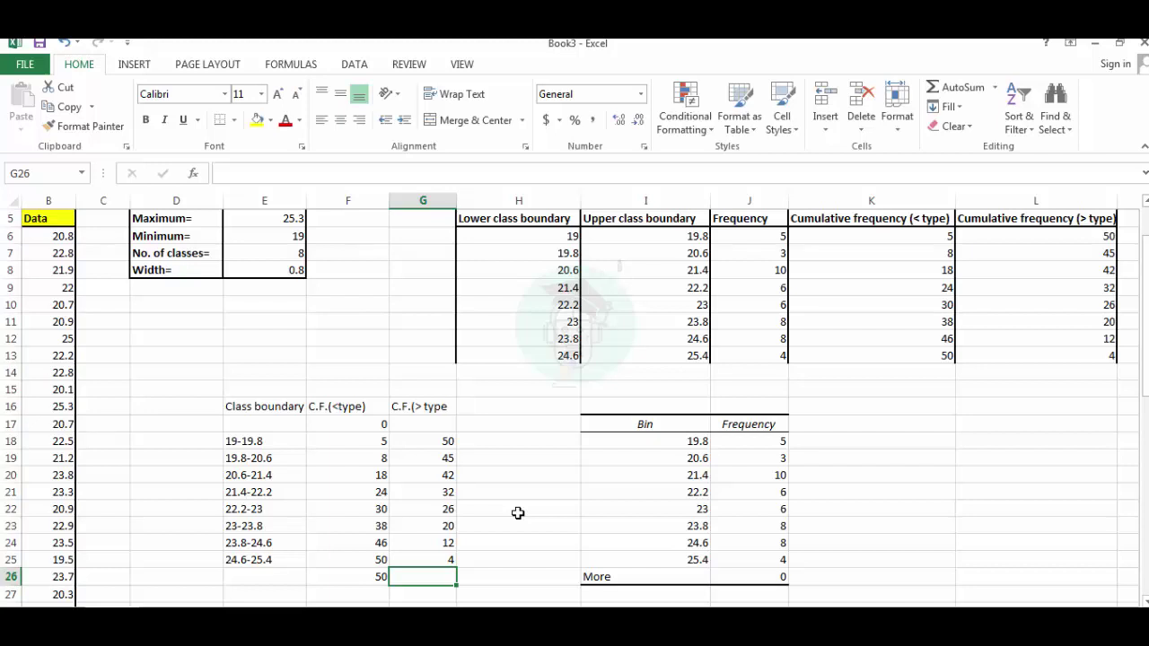
- Add the end values of the > type column: 0 in G26 and 50 in G17
type("0")
key("Up")
key("Up")
key("Up")
key("Up")
key("Up")
key("Up")
key("Up")
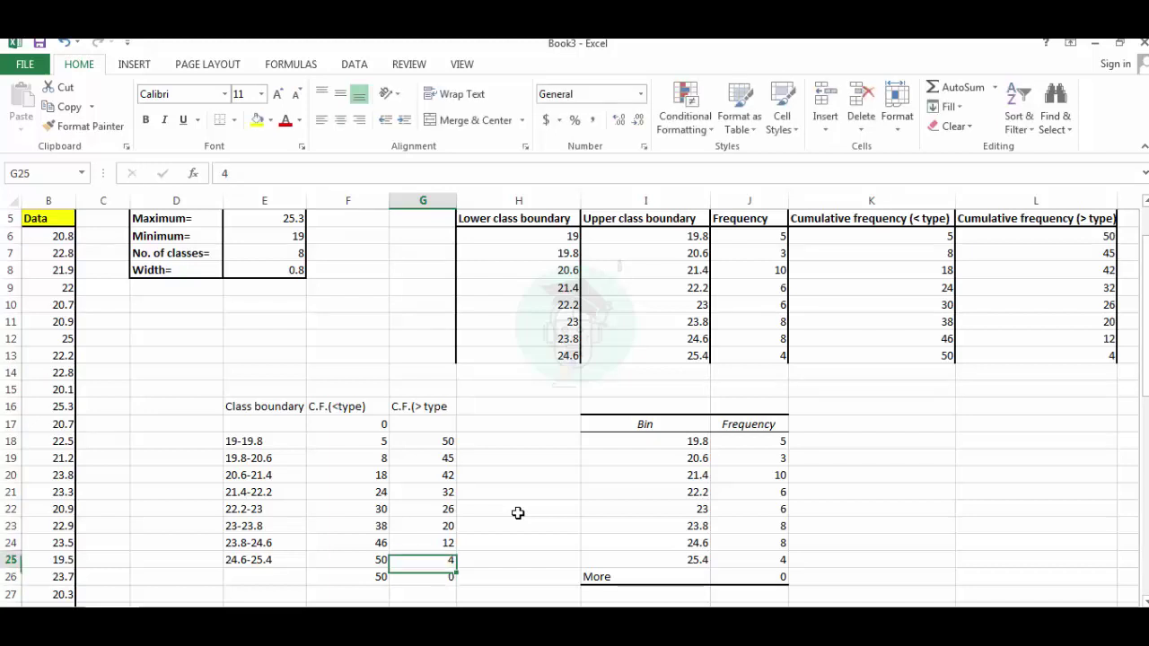
key("Up")
key("Up")
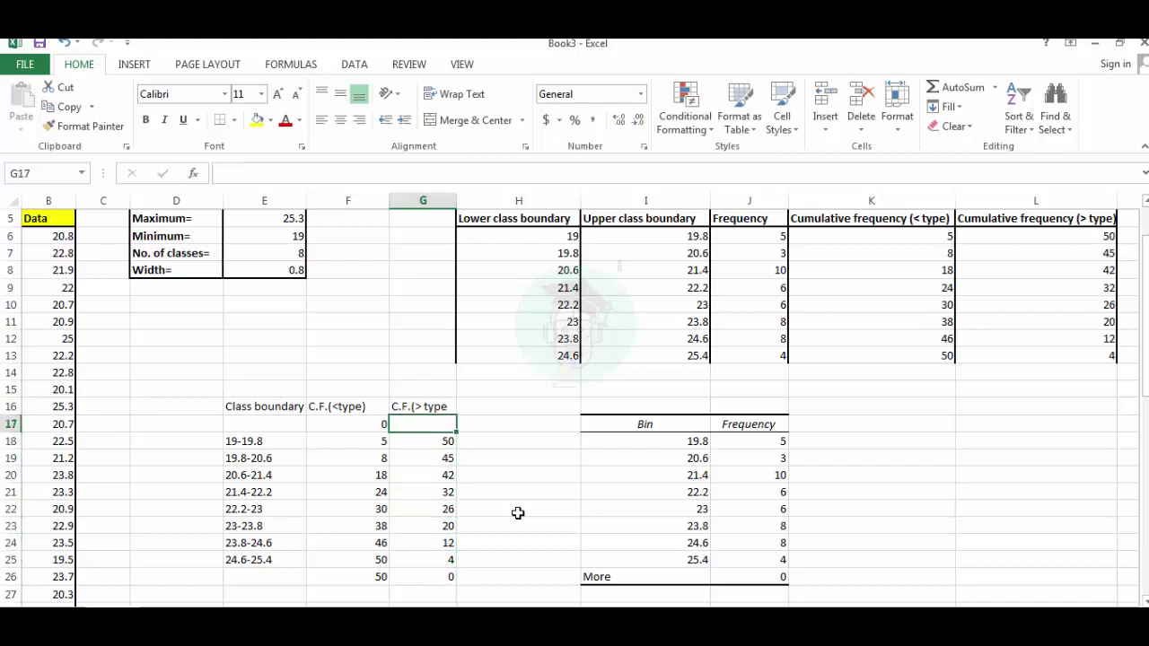
type("50")
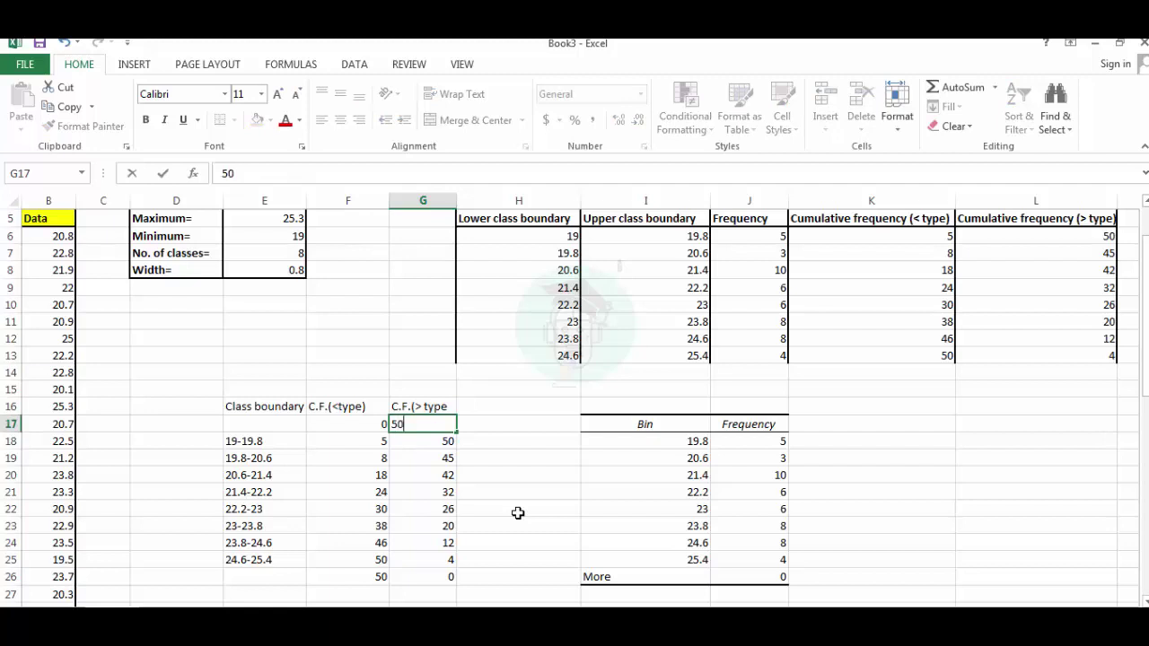
key("Return")
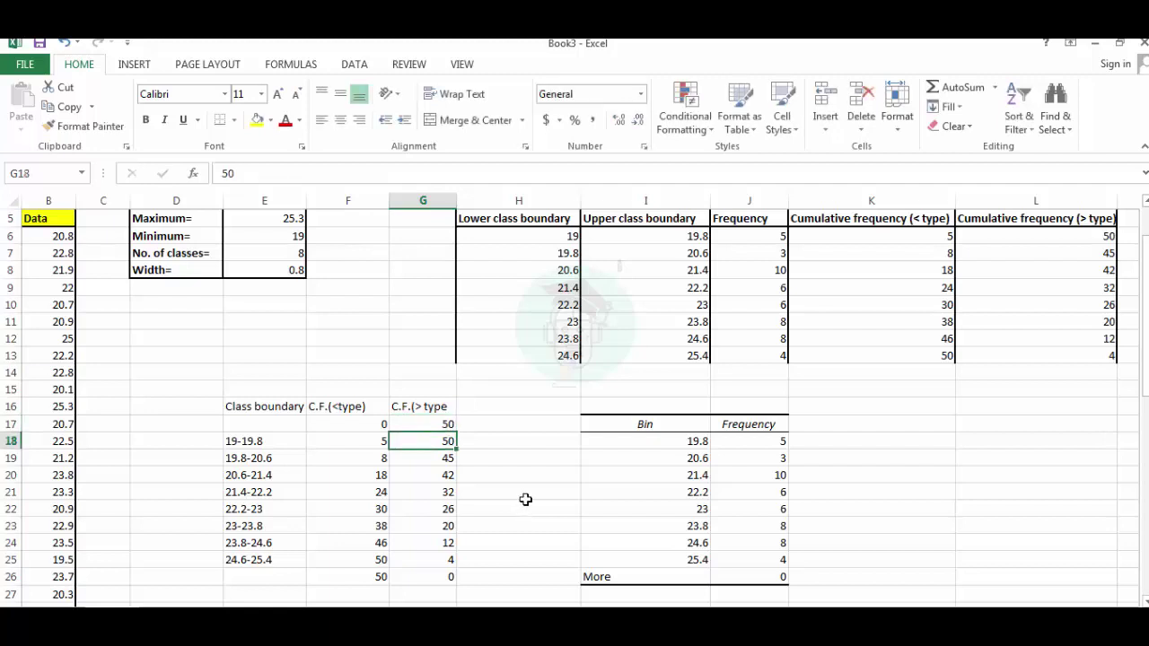
- Insert a 2-D Line with Markers chart from F17:G26 and move it slightly higher on the sheet
left_click(522, 495)
left_click_drag(364, 425, 403, 573)
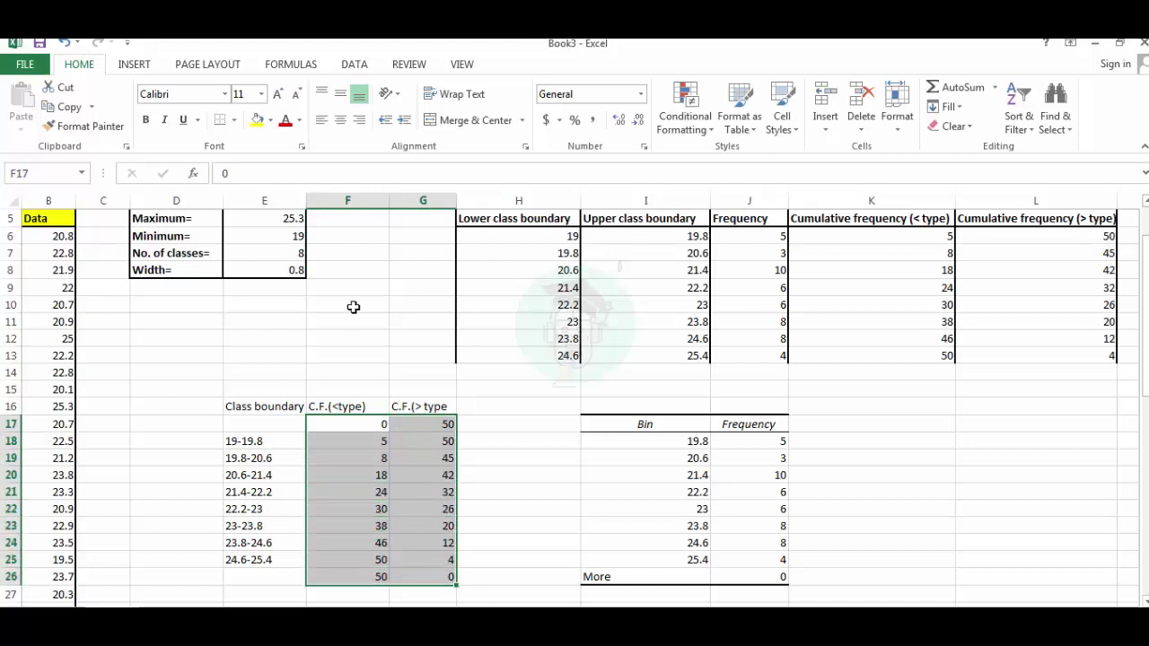
left_click(143, 67)
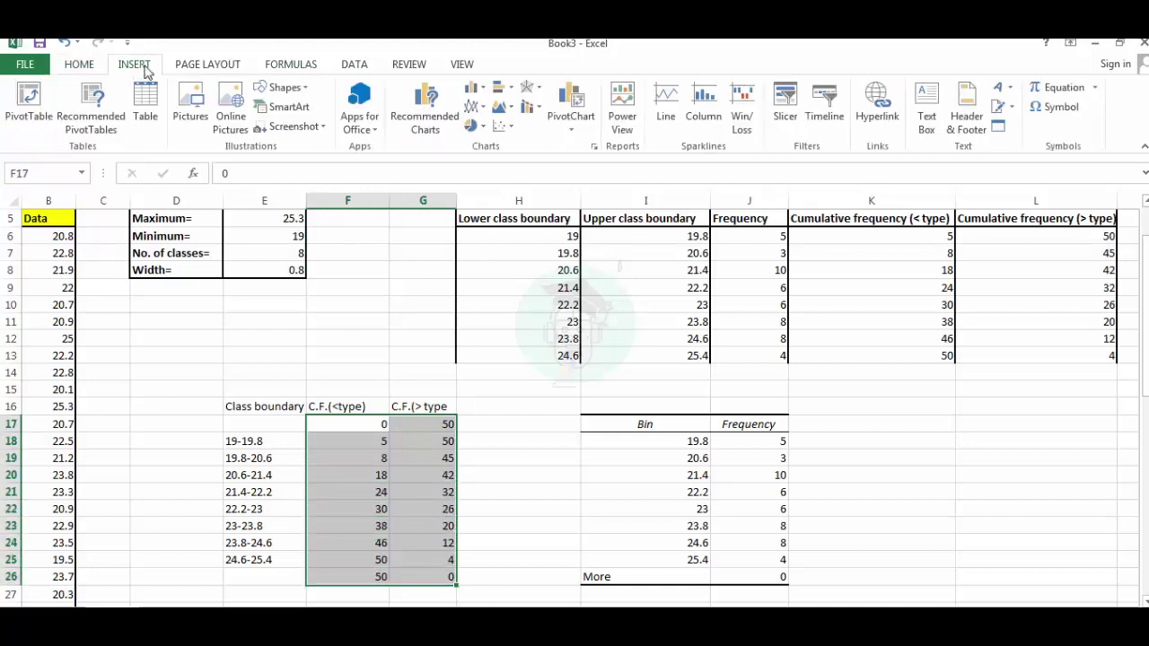
left_click(481, 110)
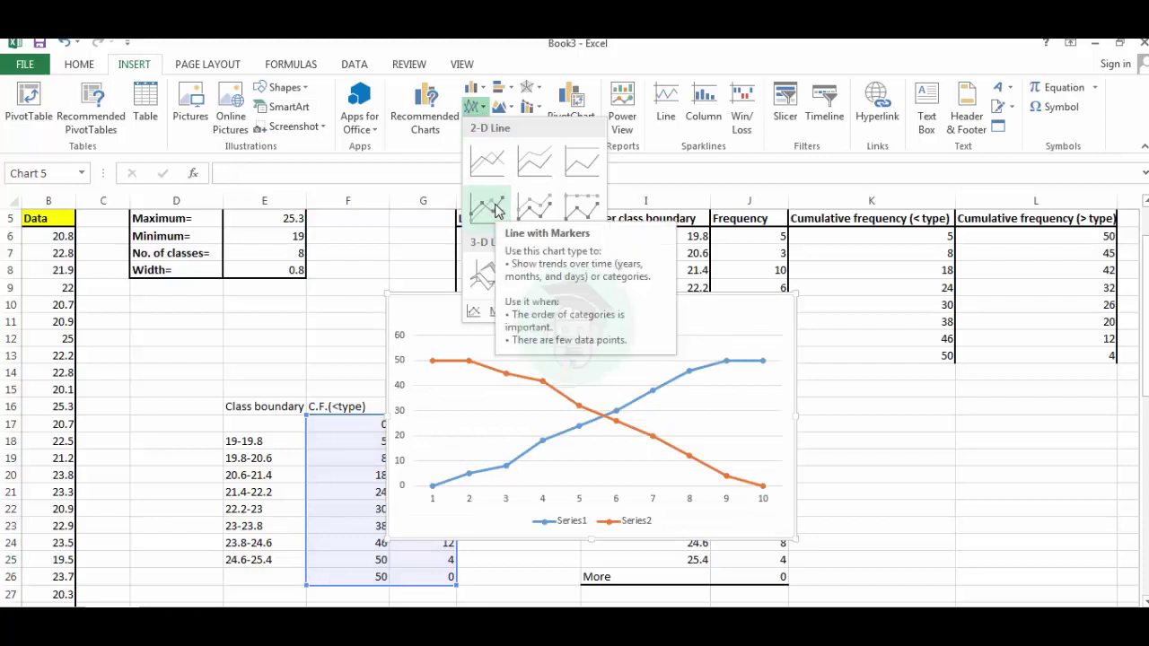
left_click(495, 208)
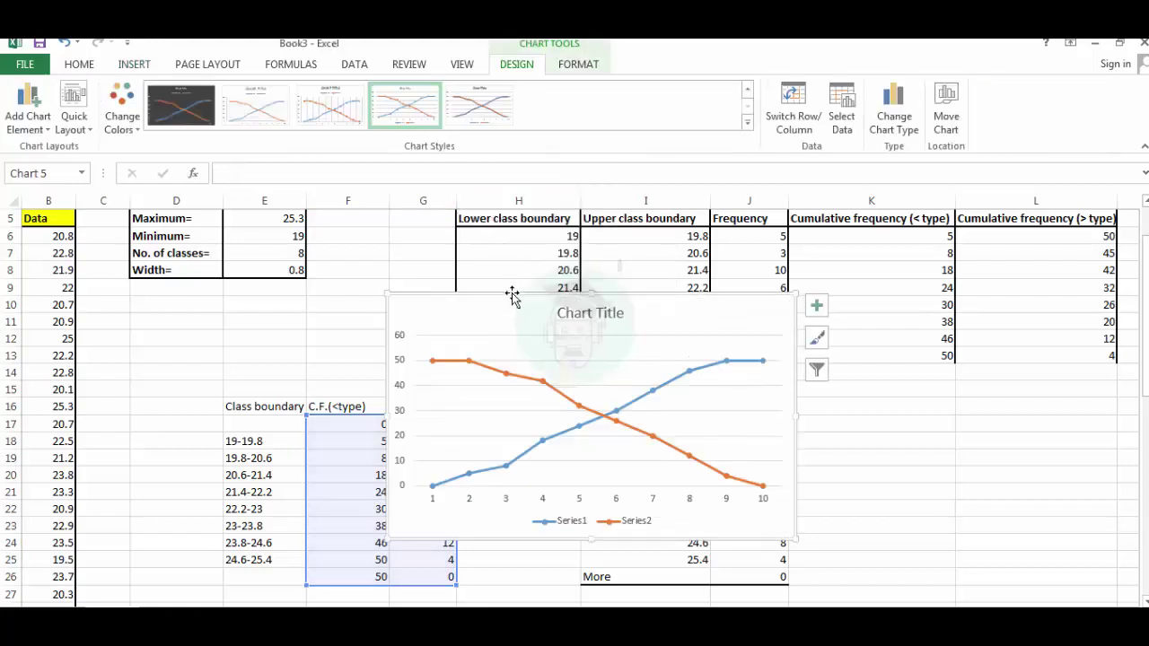
left_click_drag(512, 296, 489, 248)
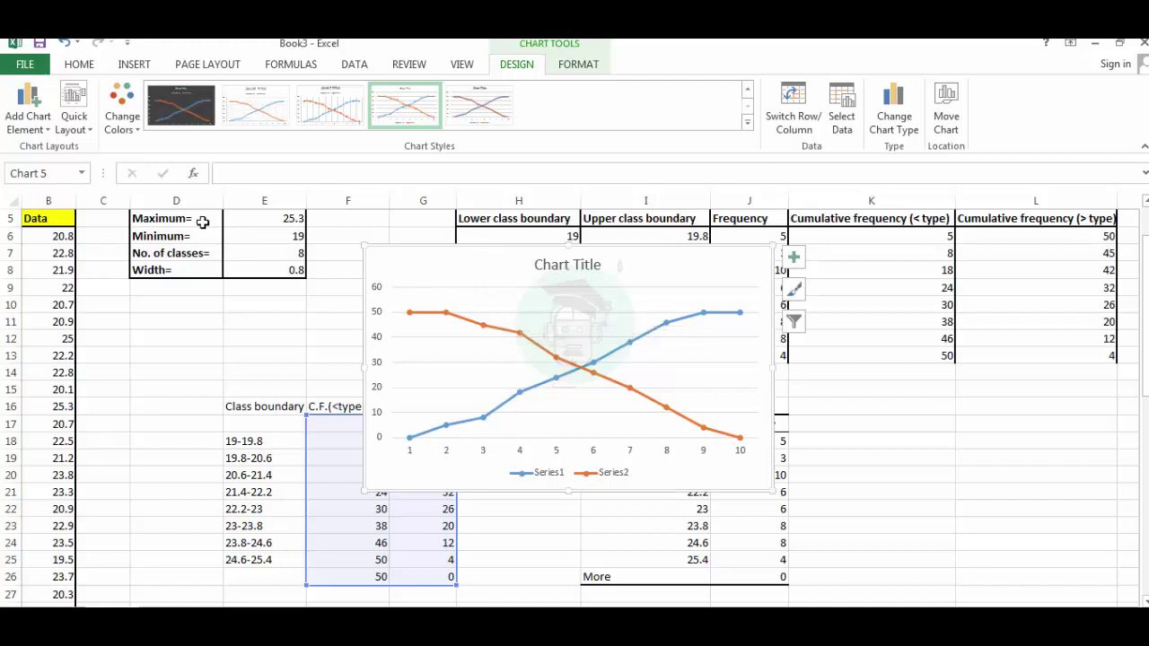
- Apply the quick layout with axis titles, a side legend and high-low lines, and title the horizontal axis Class boundary
left_click(91, 133)
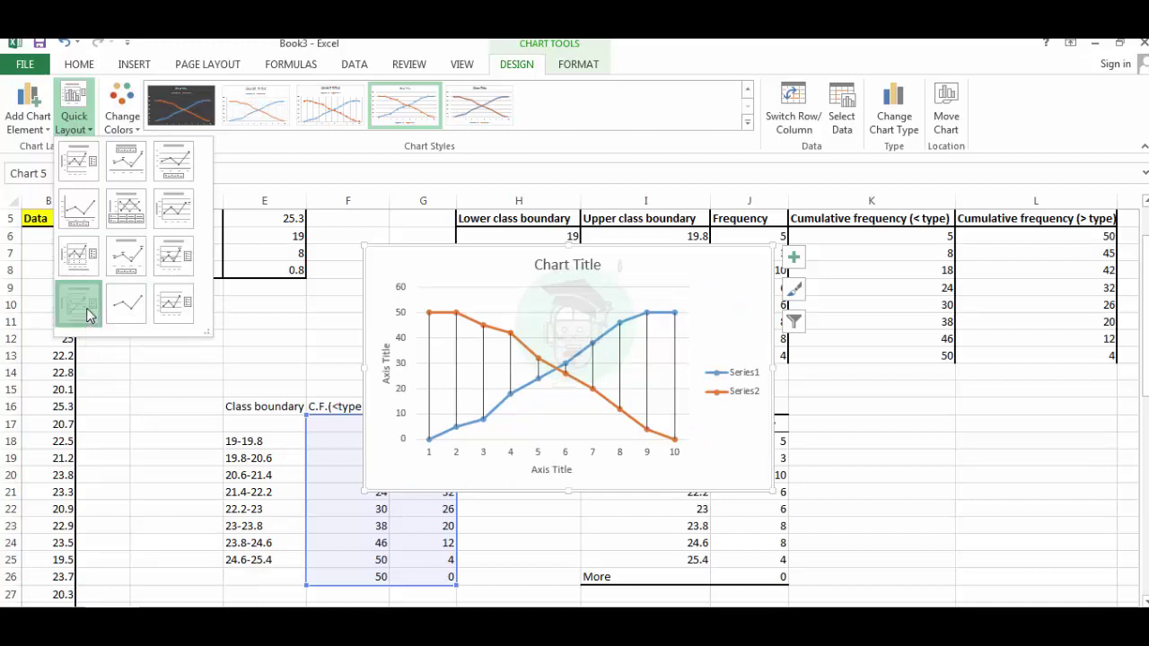
left_click(89, 311)
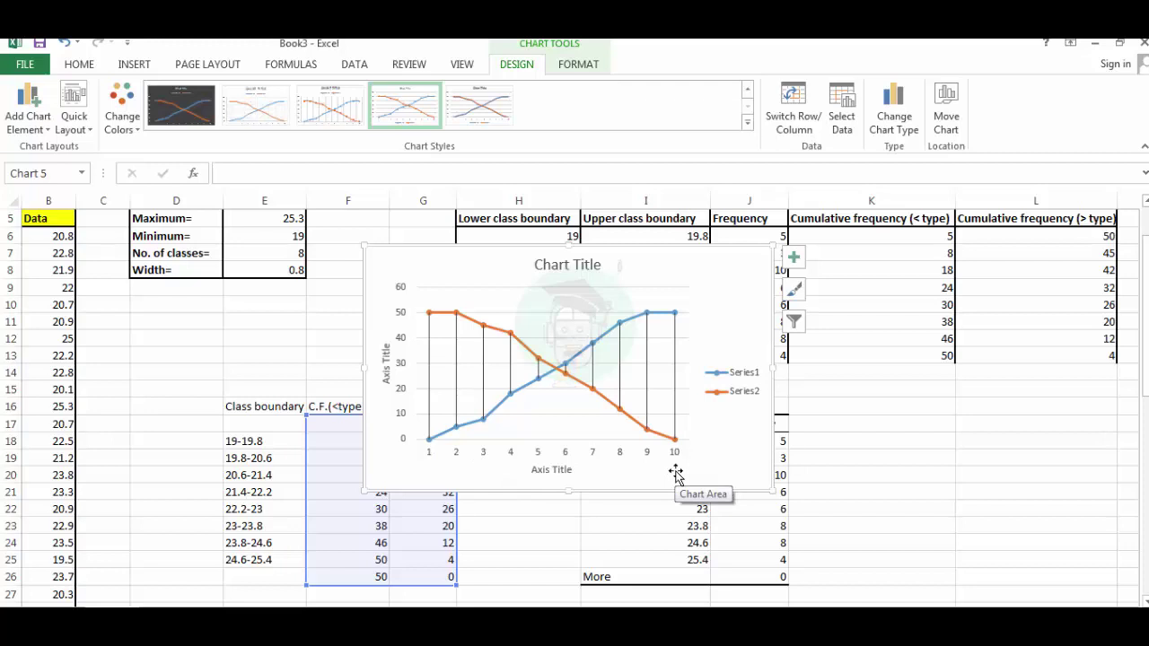
left_click(539, 473)
left_click(534, 468)
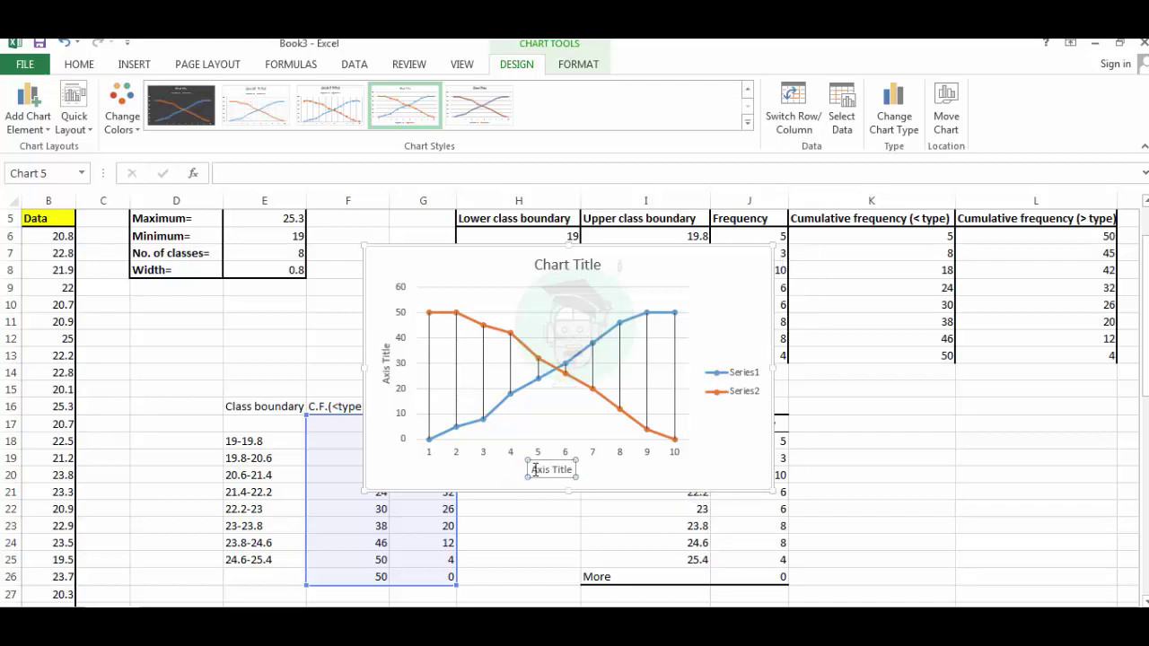
left_click_drag(534, 469, 578, 468)
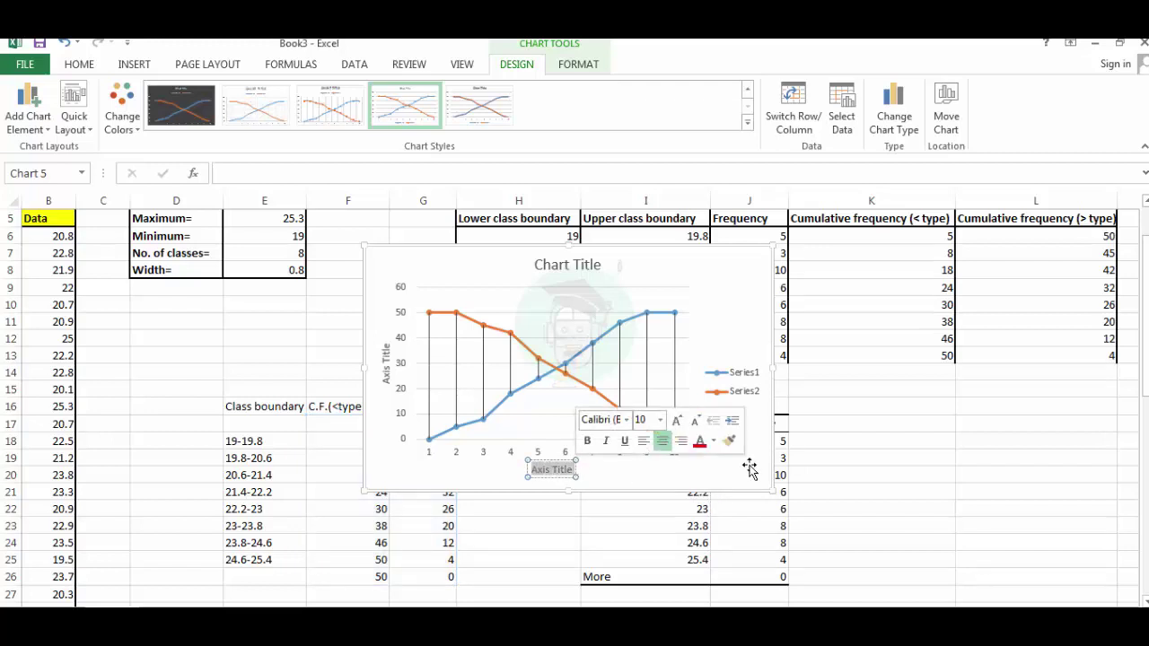
type("class")
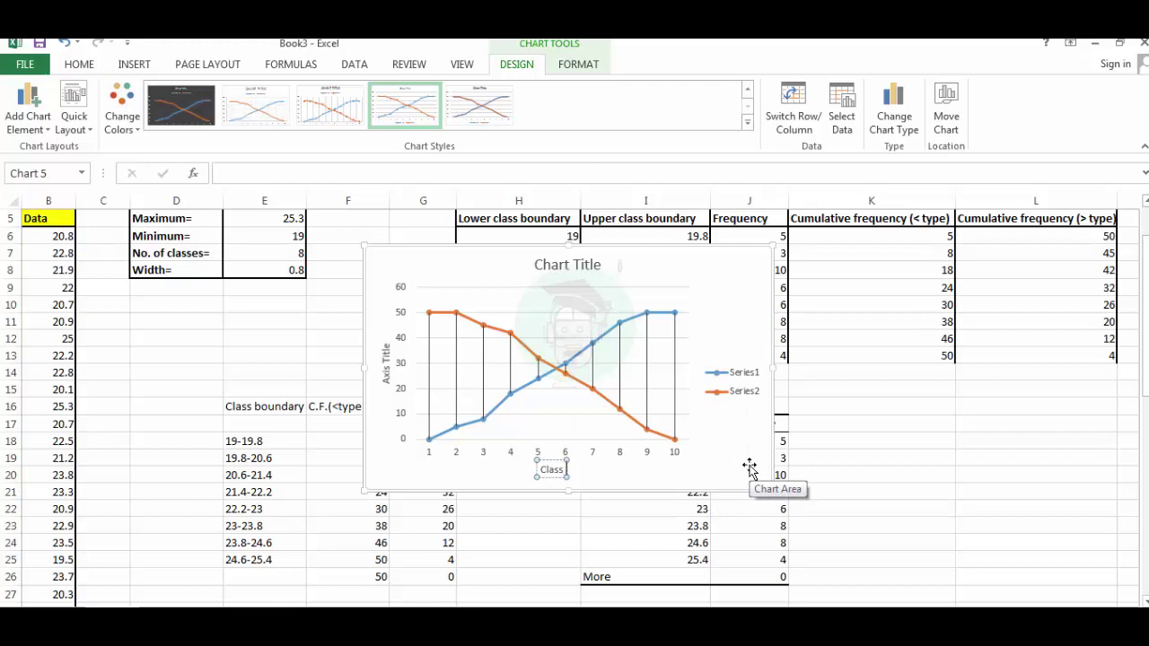
type(" bounda")
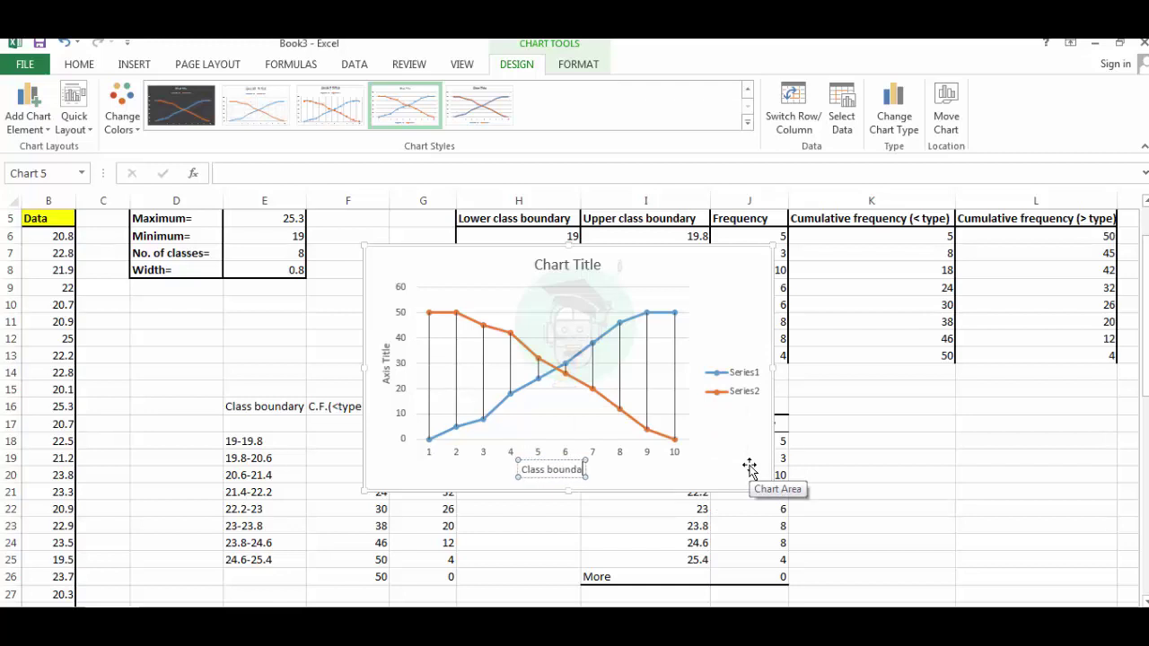
type("ry")
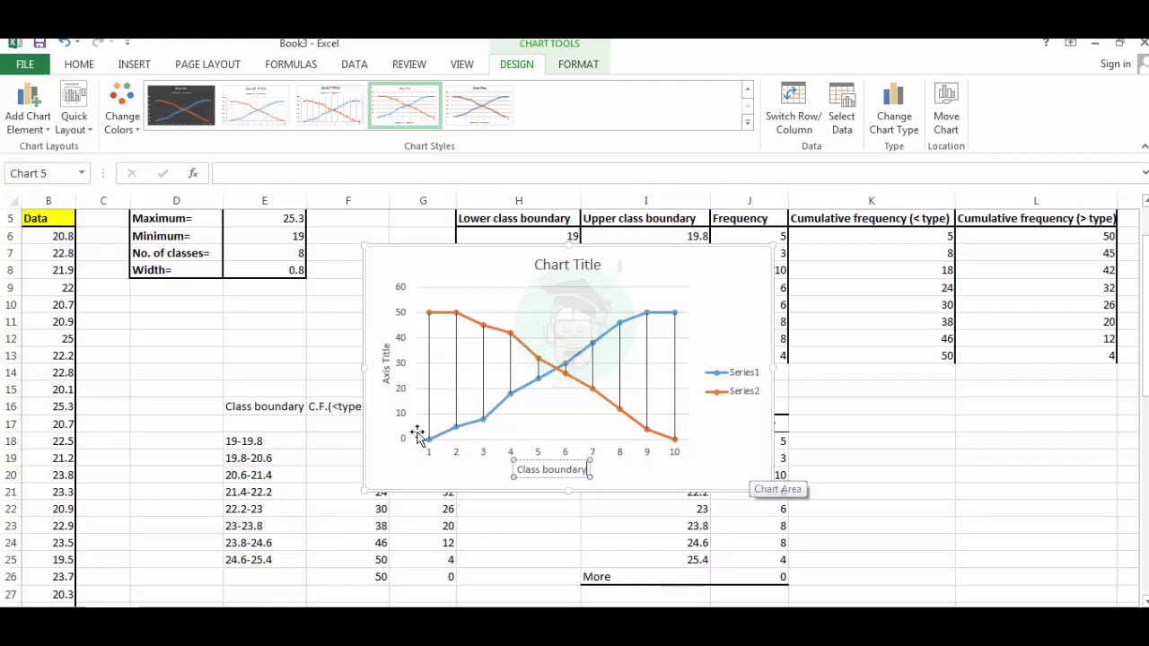
- Title the chart's vertical axis Cumulative frequency and set the chart title to Ogive
left_click(386, 384)
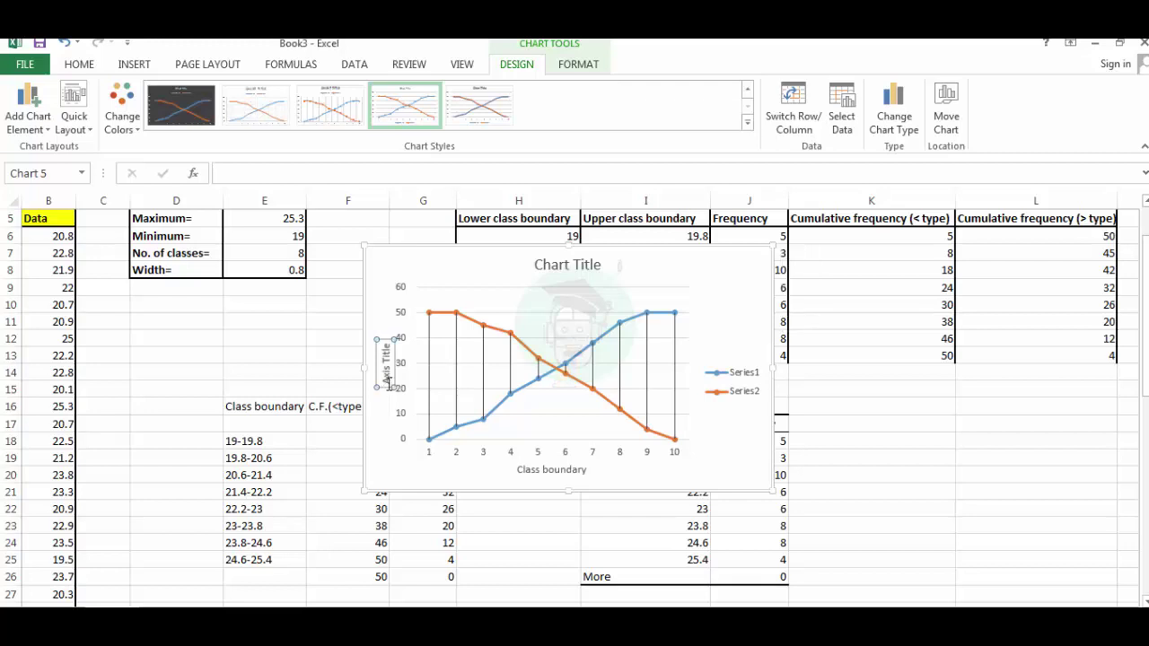
left_click_drag(391, 385, 386, 341)
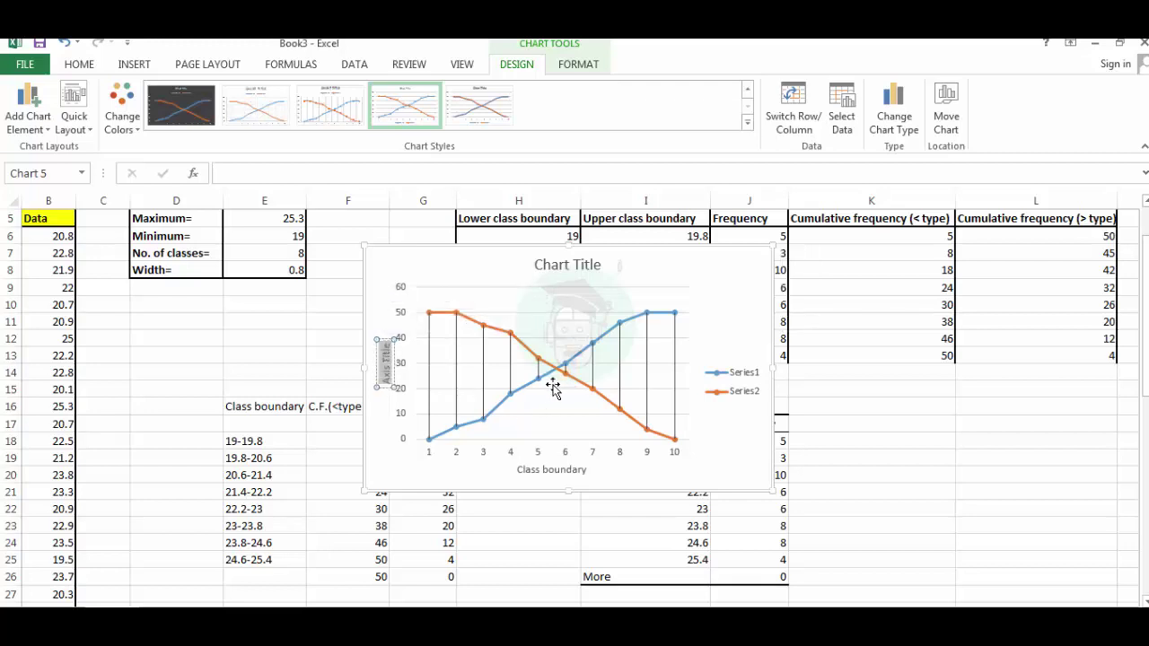
type("Cumulative frequency")
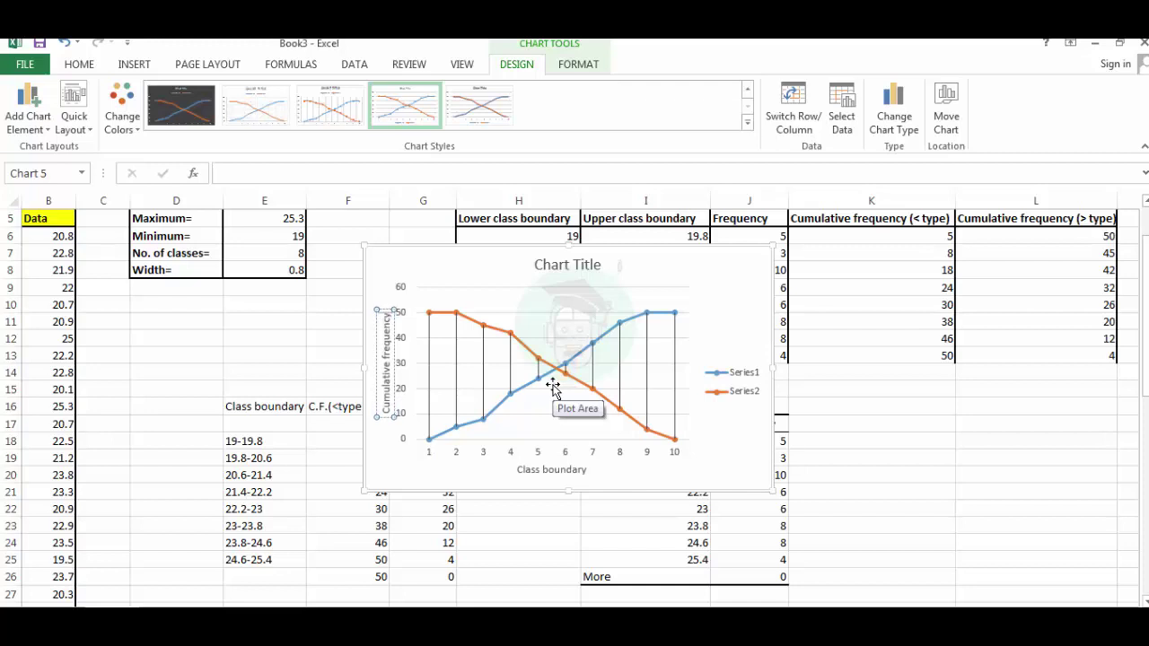
left_click(549, 266)
left_click_drag(535, 265, 593, 265)
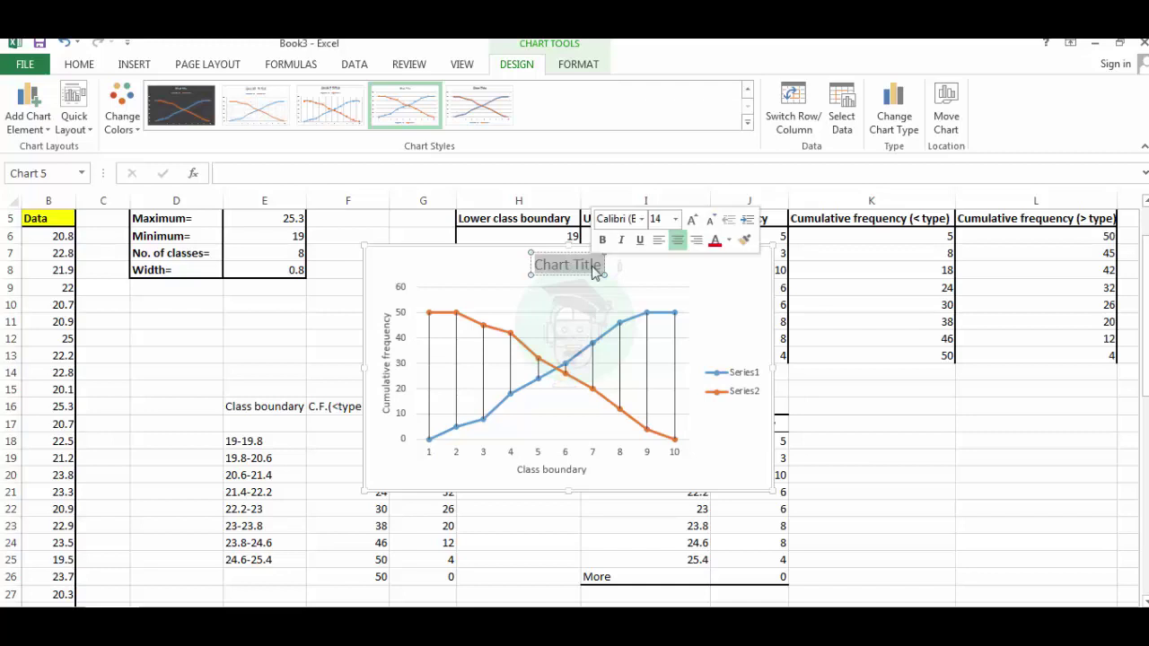
type("Ogi")
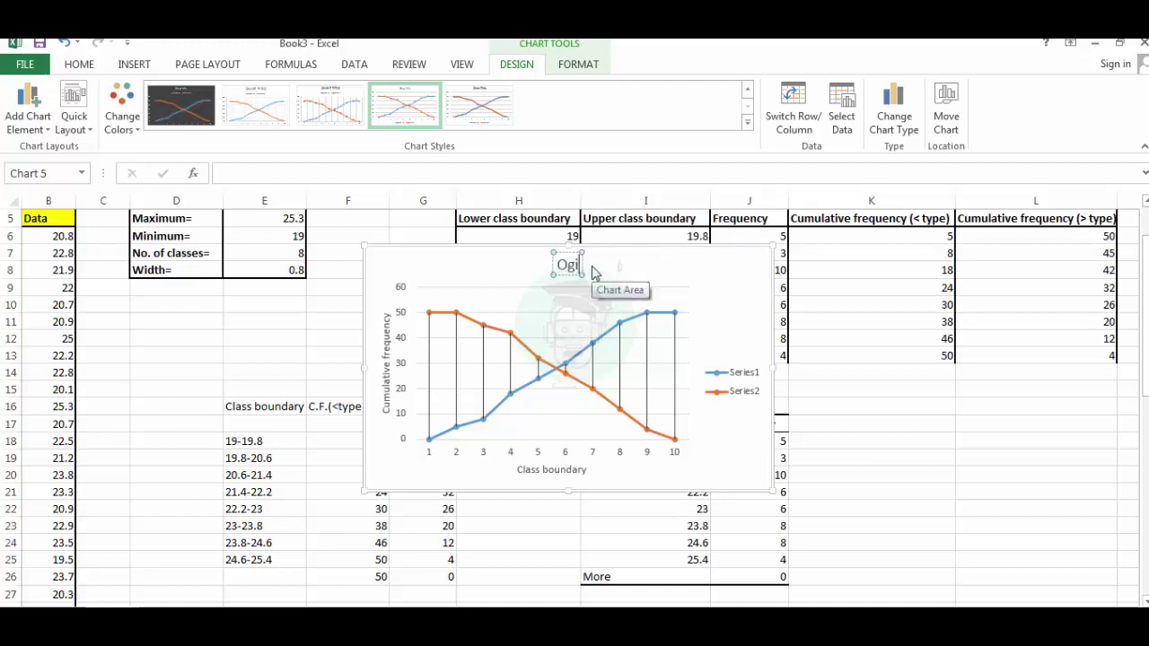
type("ve")
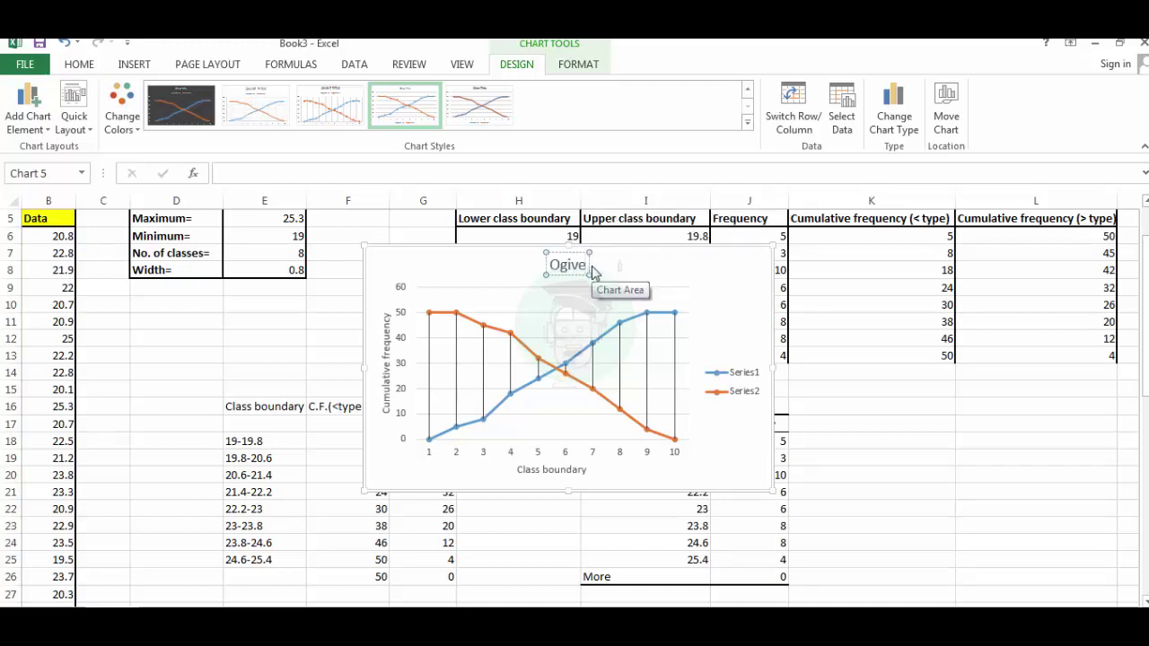
left_click(731, 439)
- Format the rising < type series line as solid, 0.75 pt wide and black (Black, Text 1)
mouse_move(545, 384)
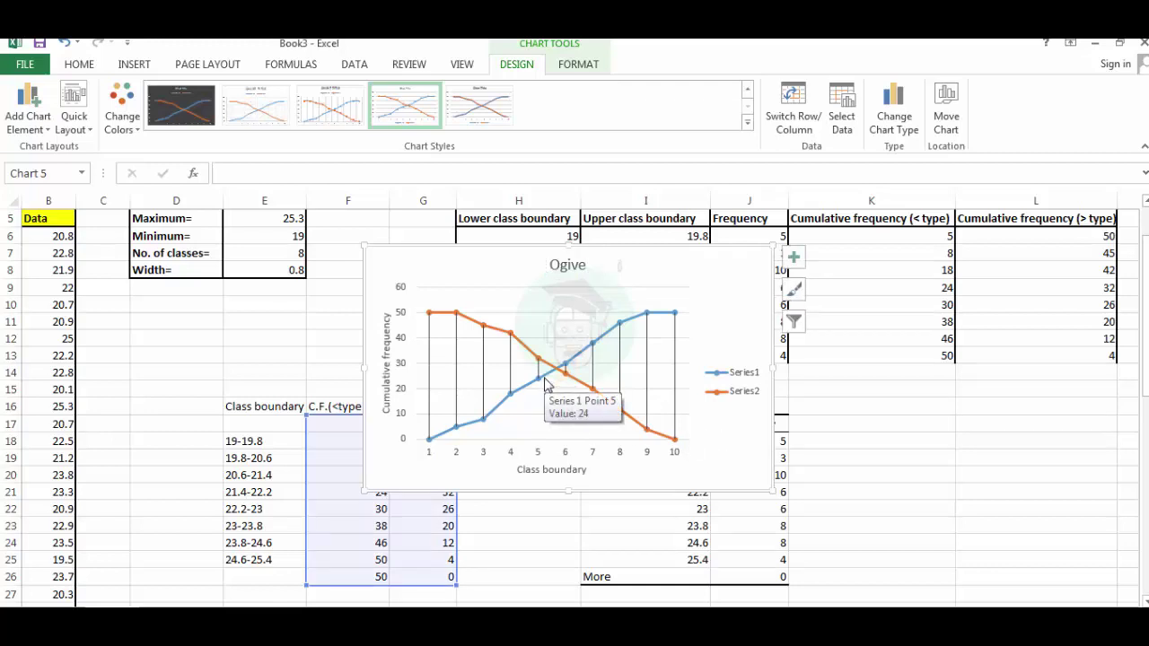
left_click(545, 384)
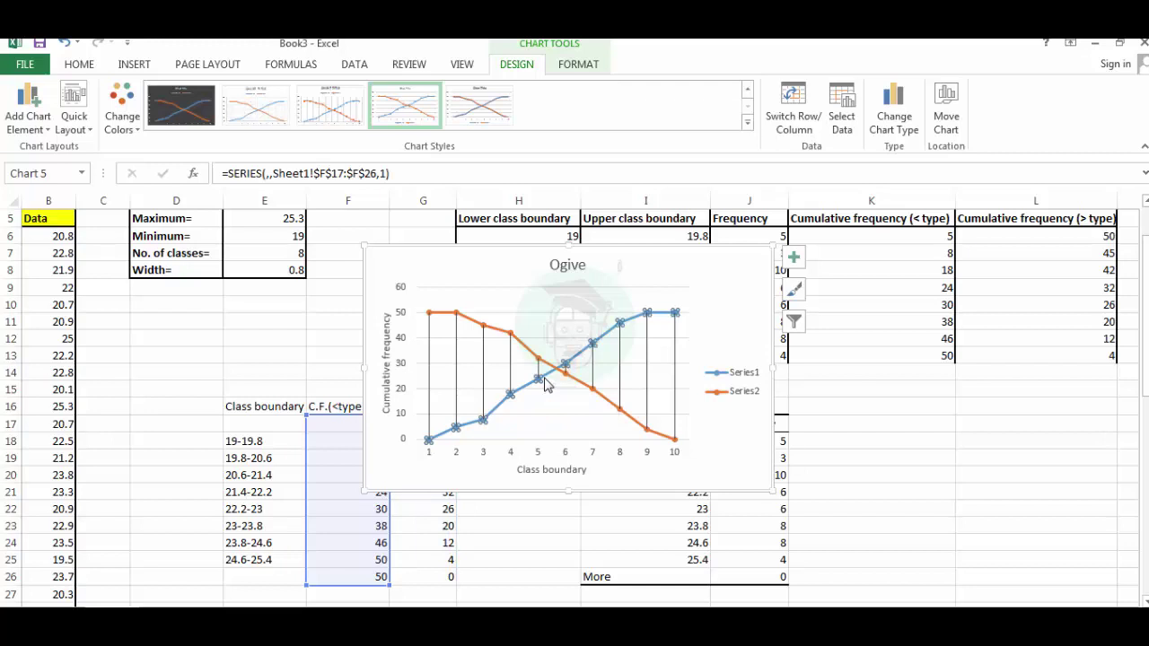
right_click(544, 385)
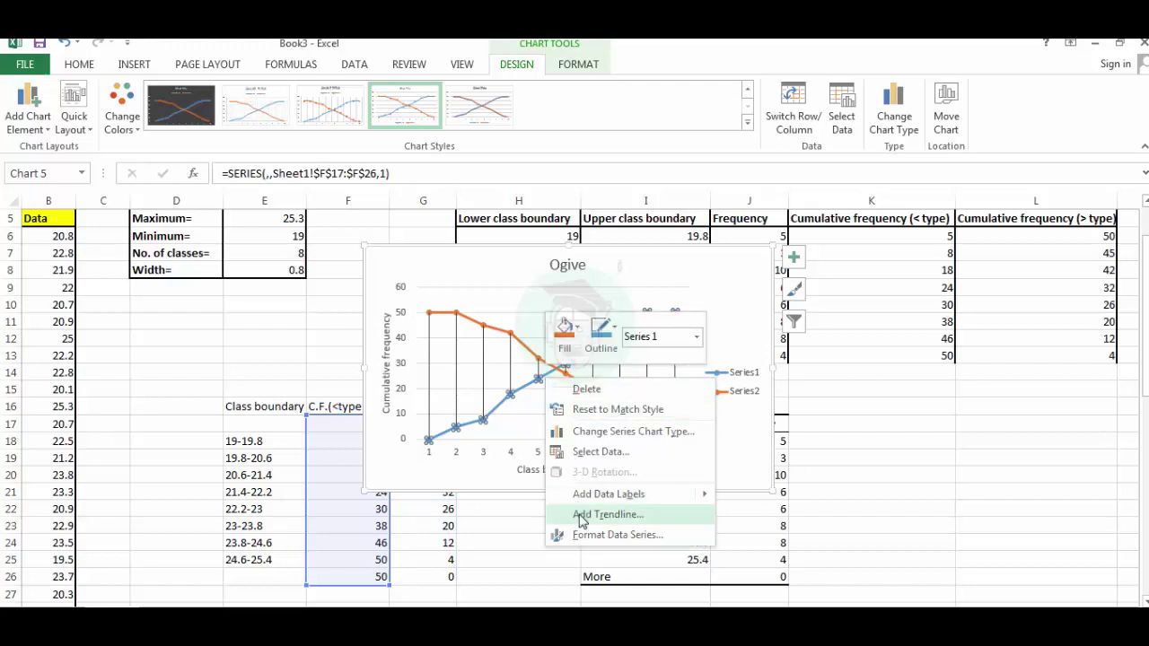
left_click(592, 539)
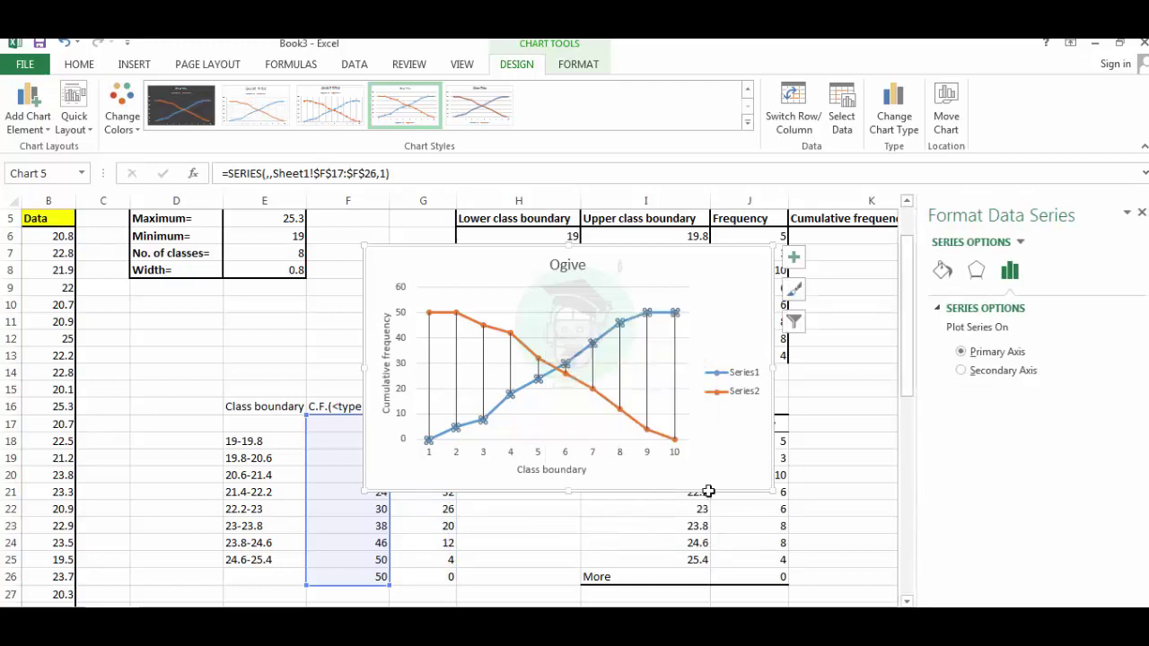
left_click(948, 275)
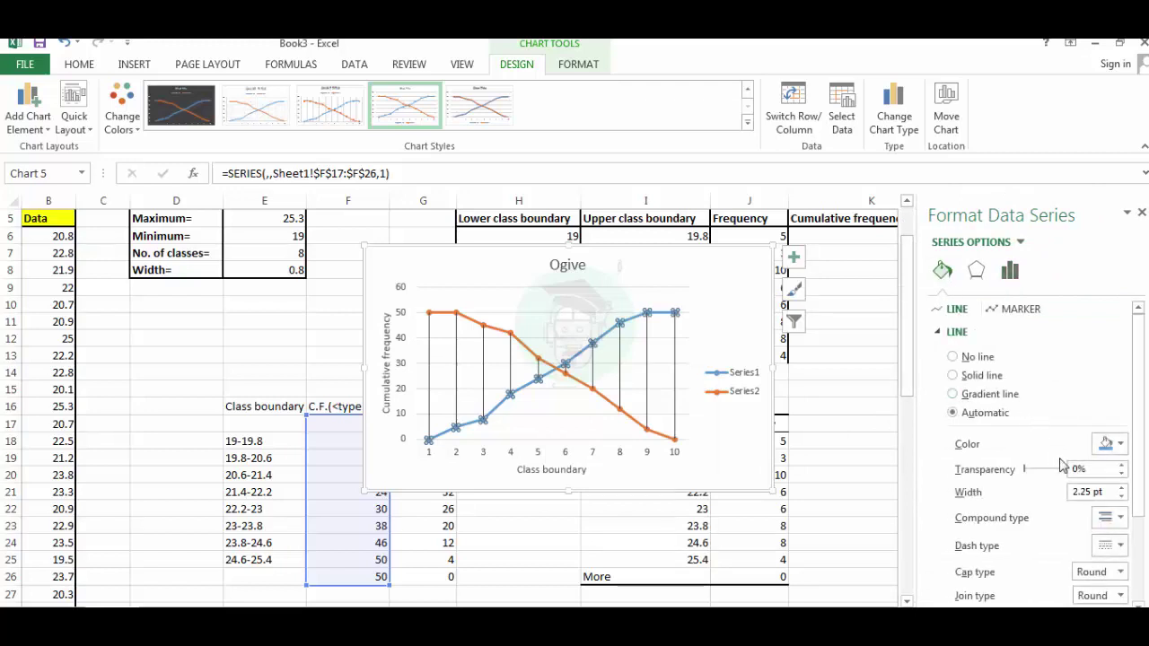
left_click(1122, 497)
left_click(1122, 496)
left_click(1121, 496)
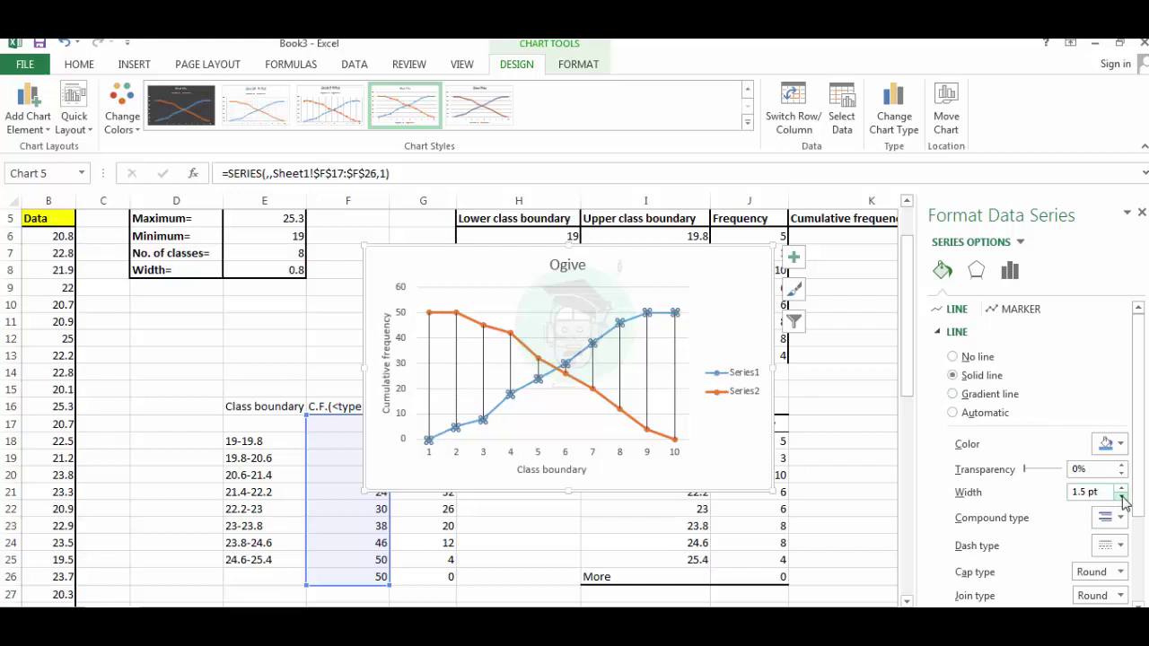
left_click(1122, 496)
left_click(1121, 496)
left_click(1122, 497)
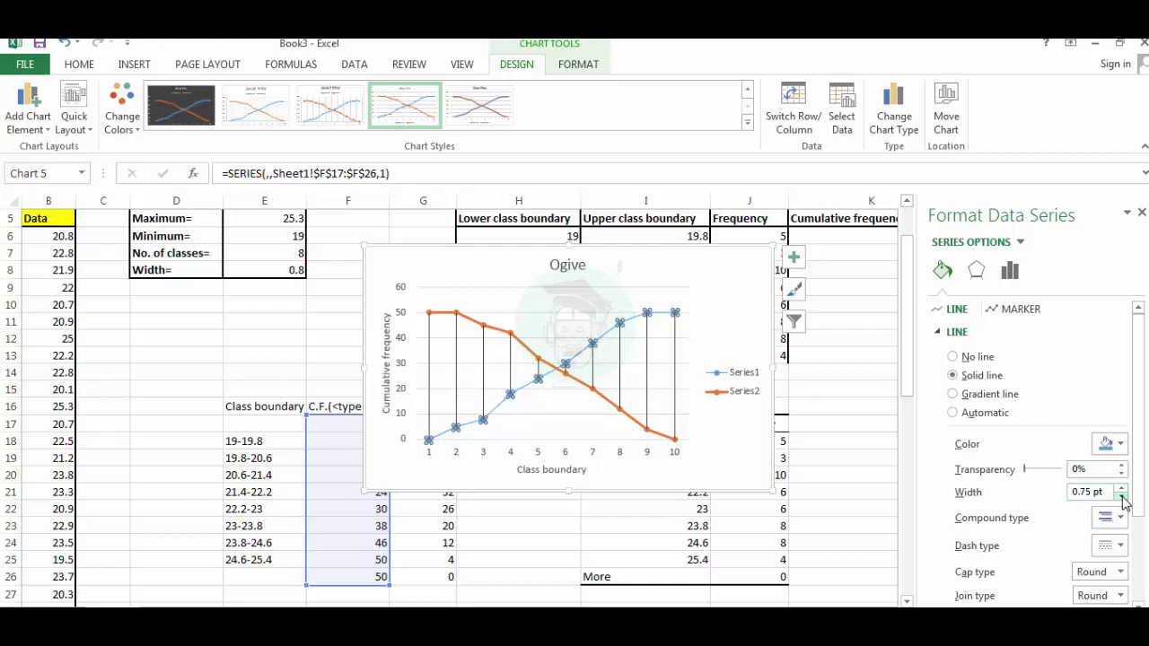
left_click(1121, 445)
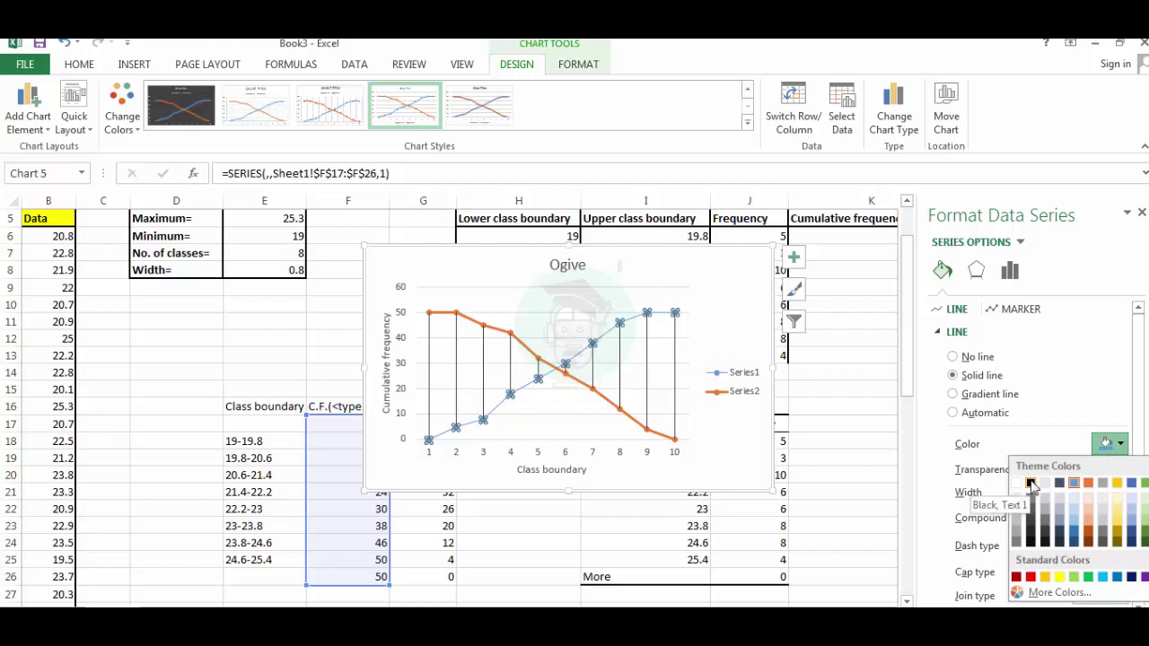
left_click(1031, 483)
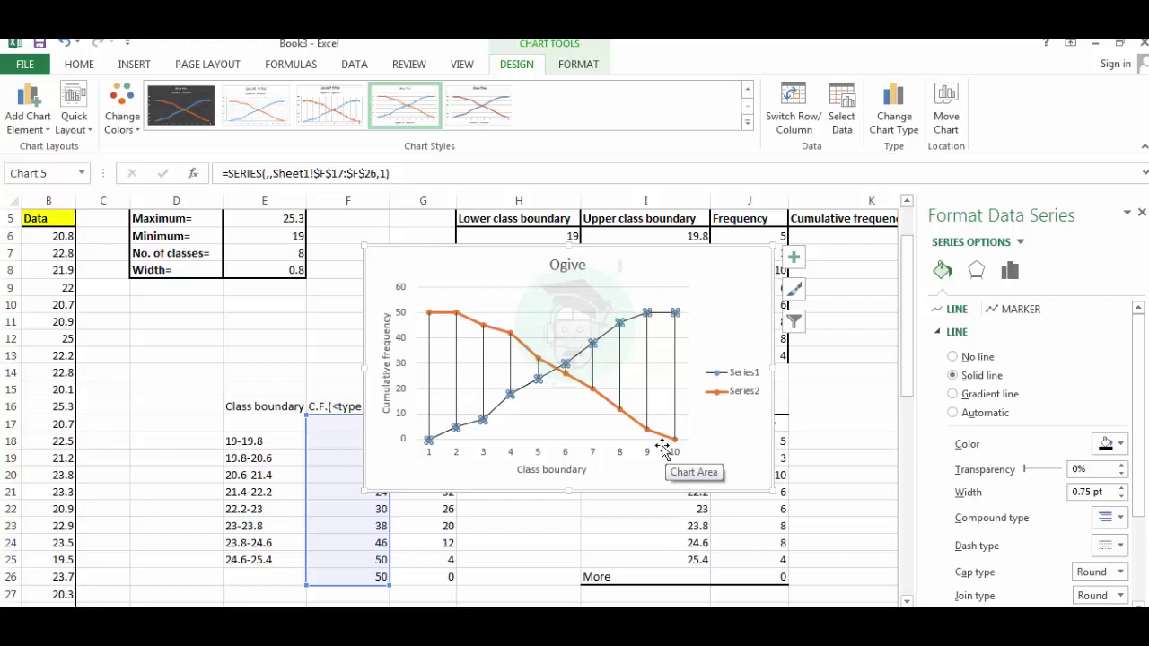
- Format the falling > type series line as solid, 0.75 pt wide and red, and close the formatting pane
mouse_move(638, 429)
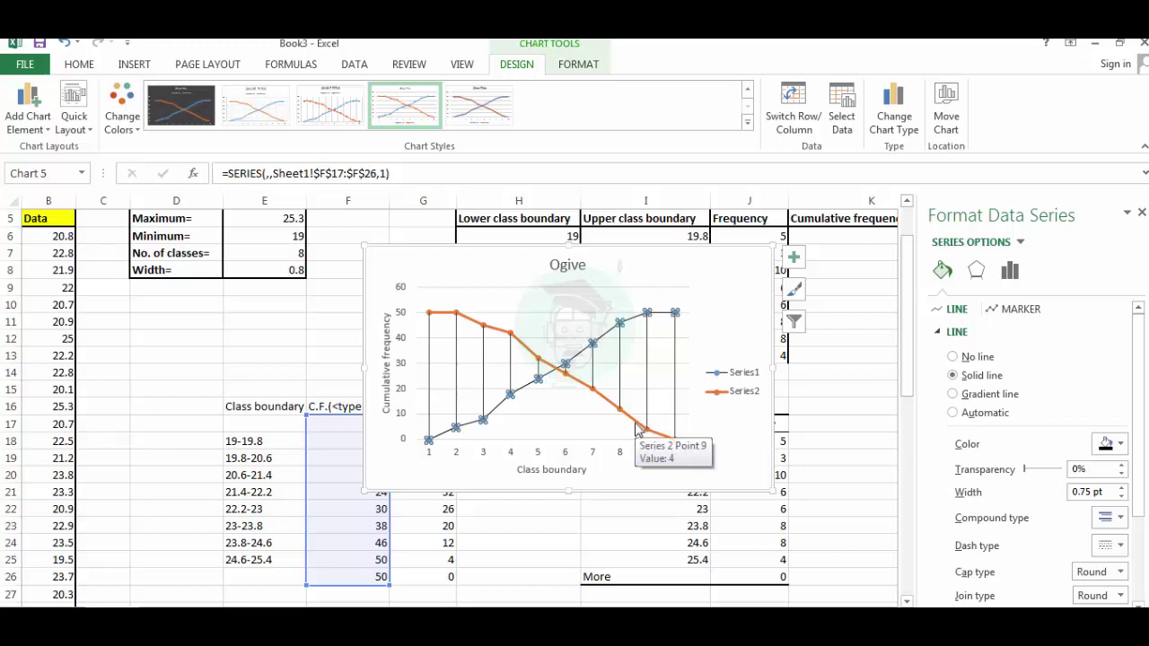
left_click(637, 430)
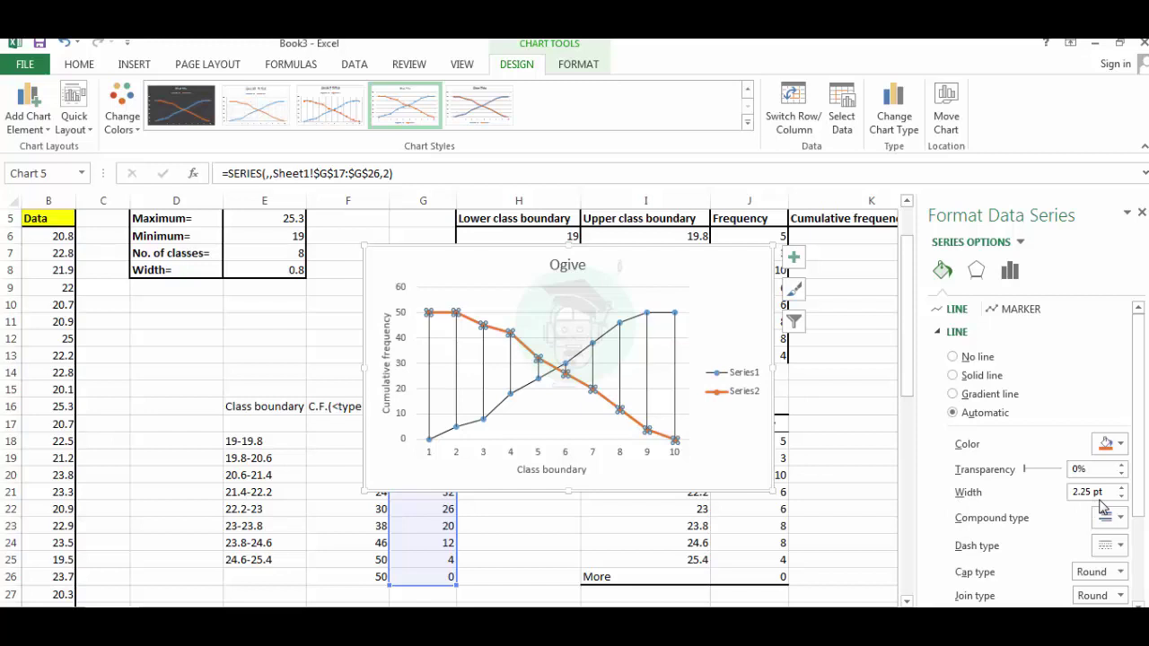
left_click(1121, 496)
left_click(1121, 496)
left_click(1121, 496)
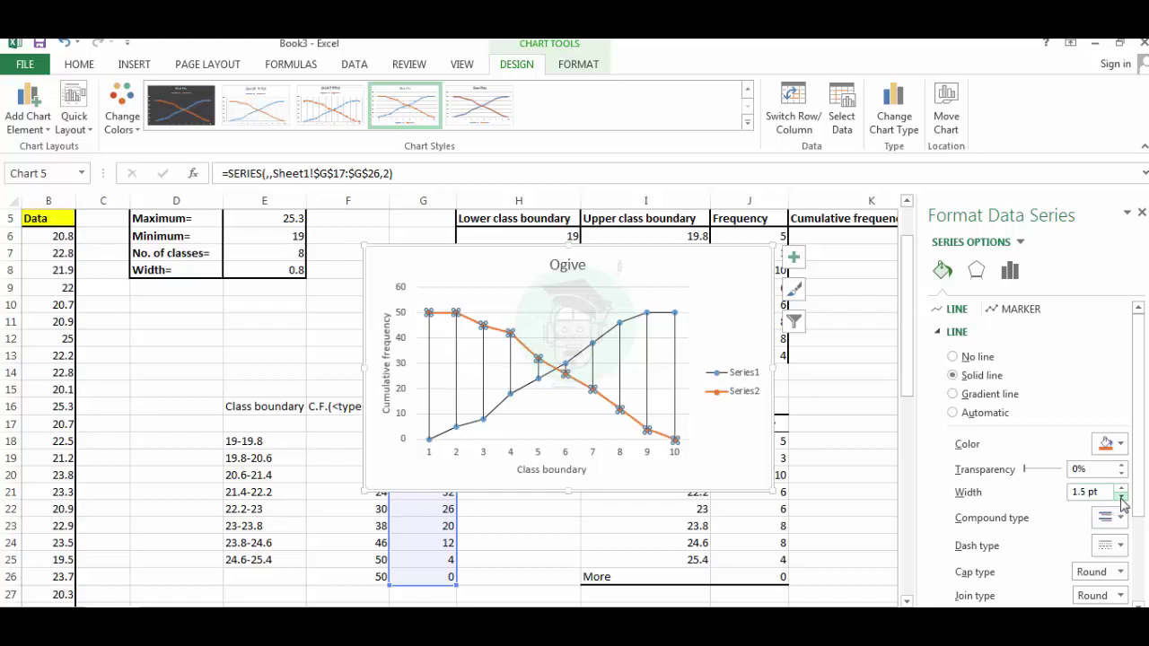
left_click(1121, 496)
left_click(1121, 496)
left_click(1121, 497)
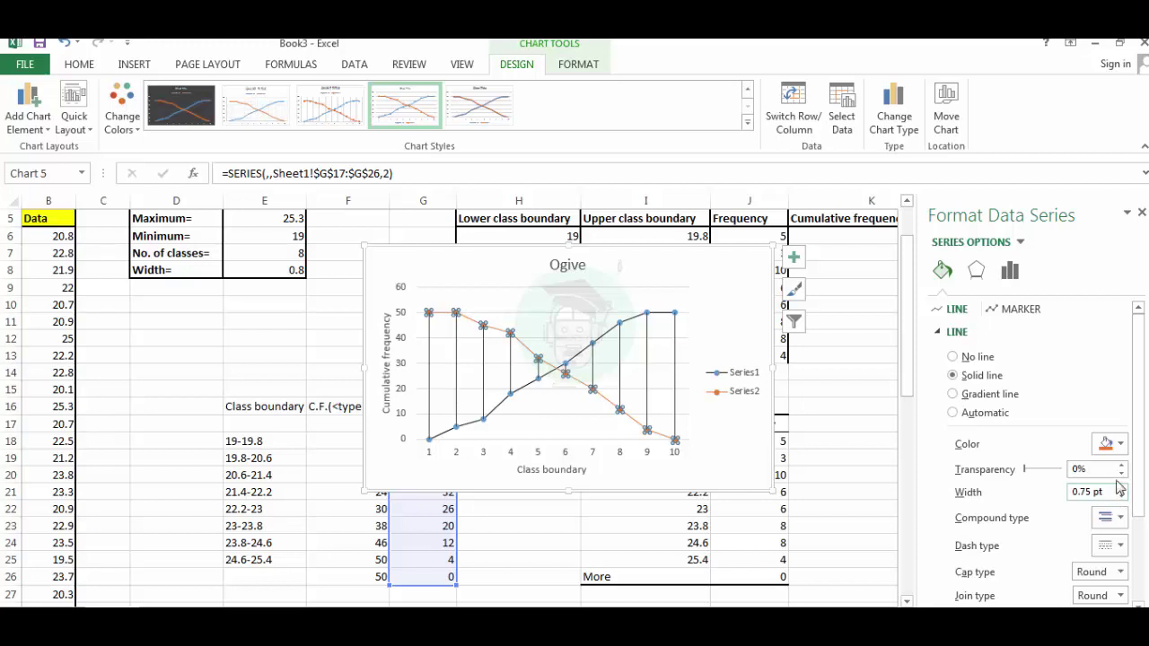
left_click(1120, 444)
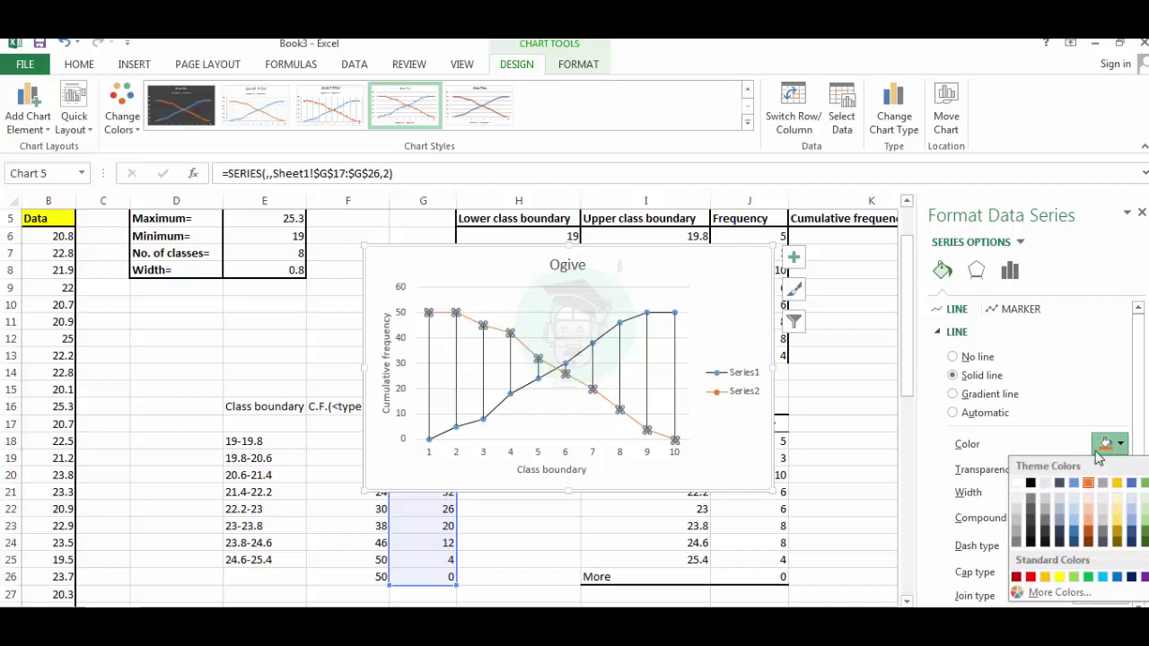
left_click(1030, 578)
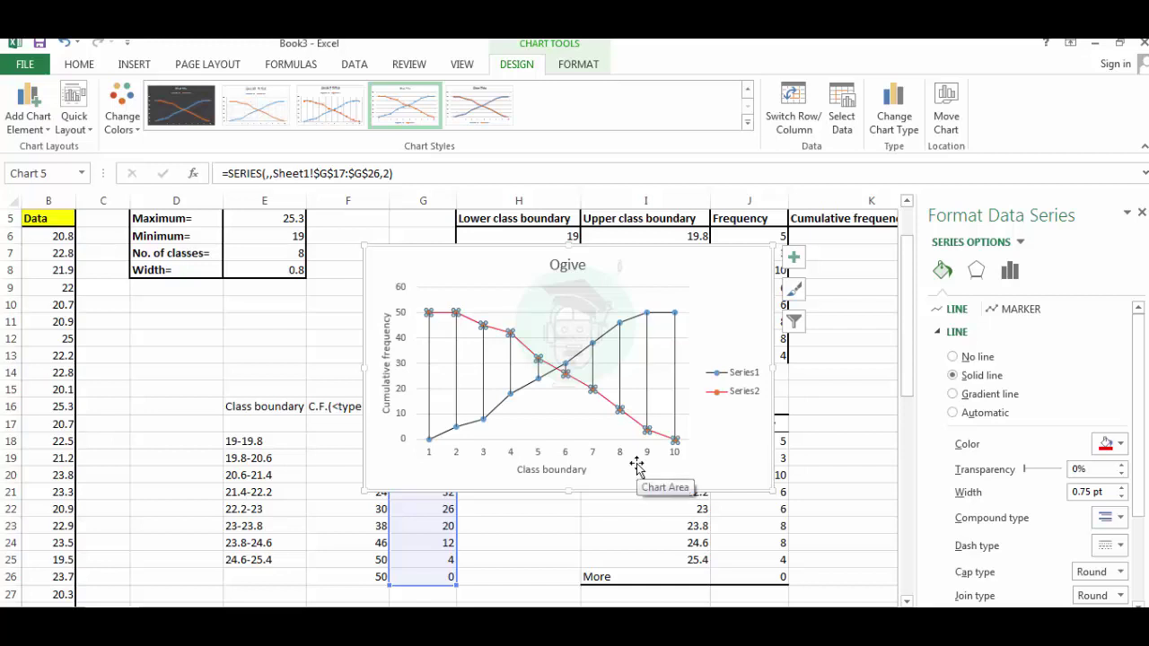
left_click(1139, 212)
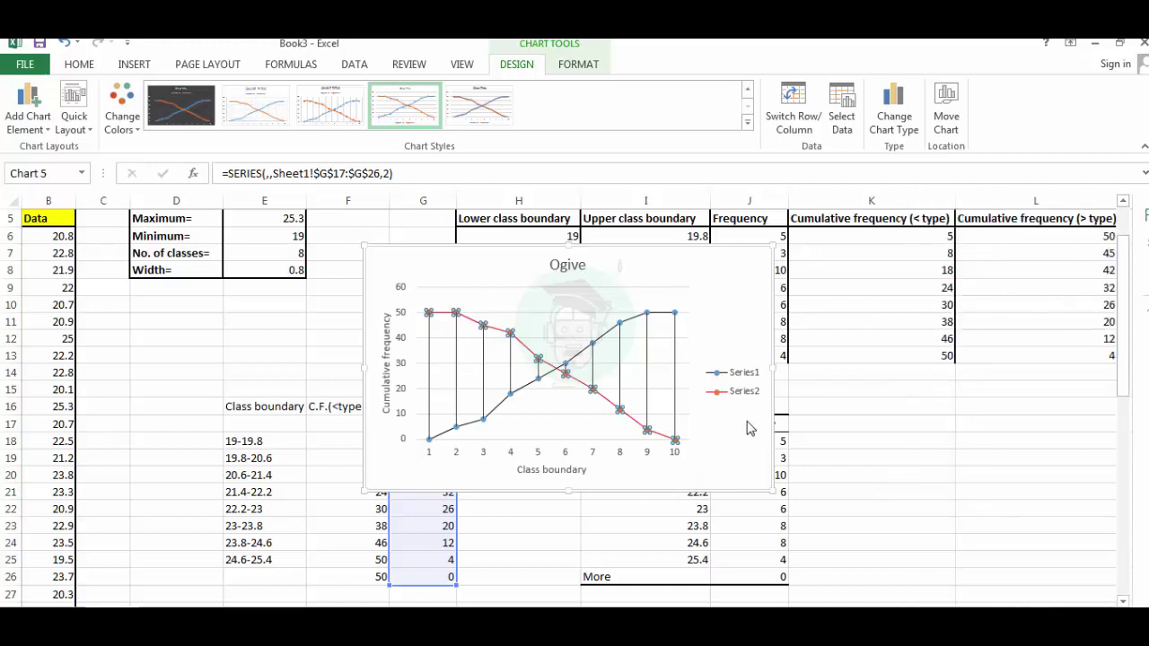
left_click(716, 436)
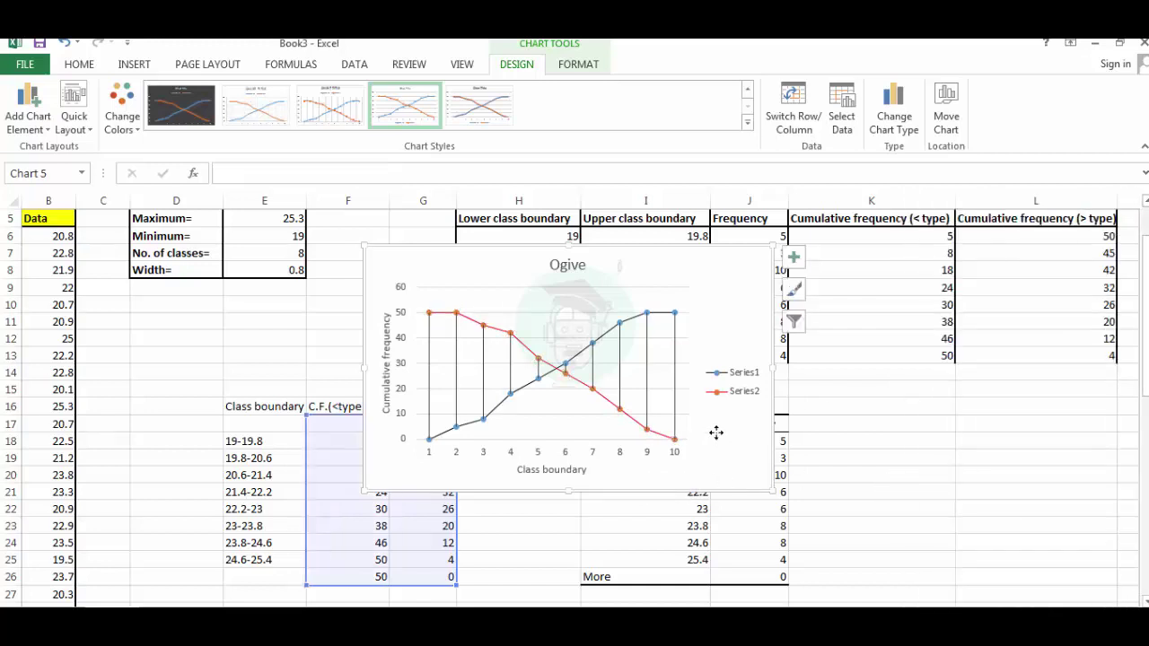
- Set the ogive chart's horizontal axis labels to the class boundaries in E17:E26
left_click(540, 461)
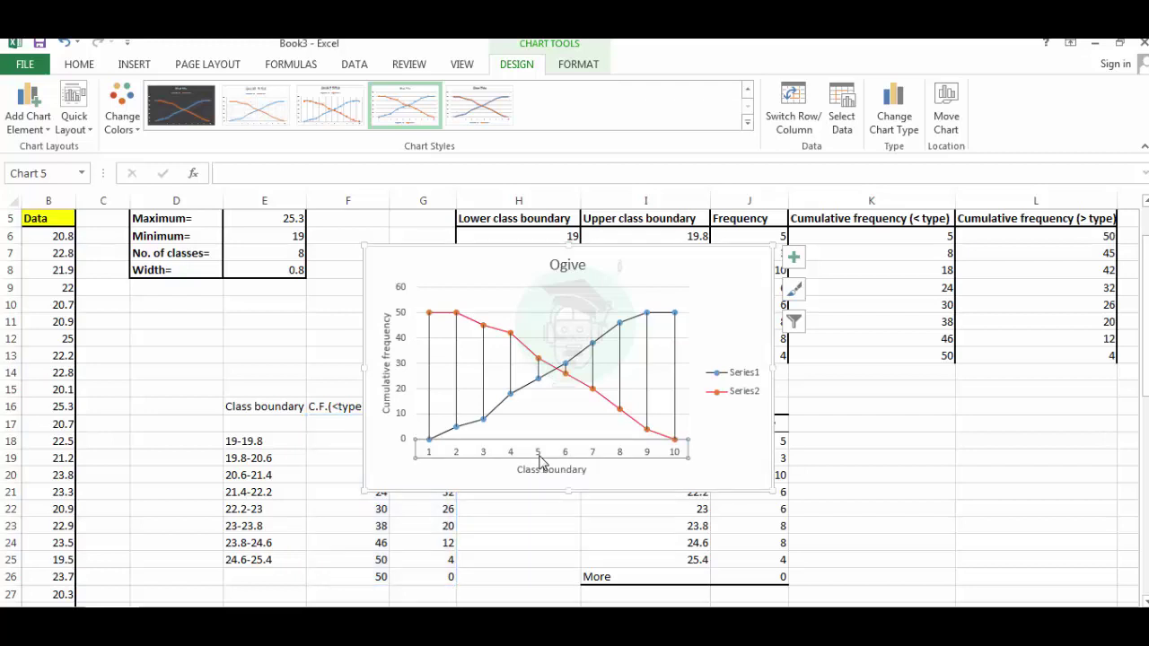
right_click(542, 461)
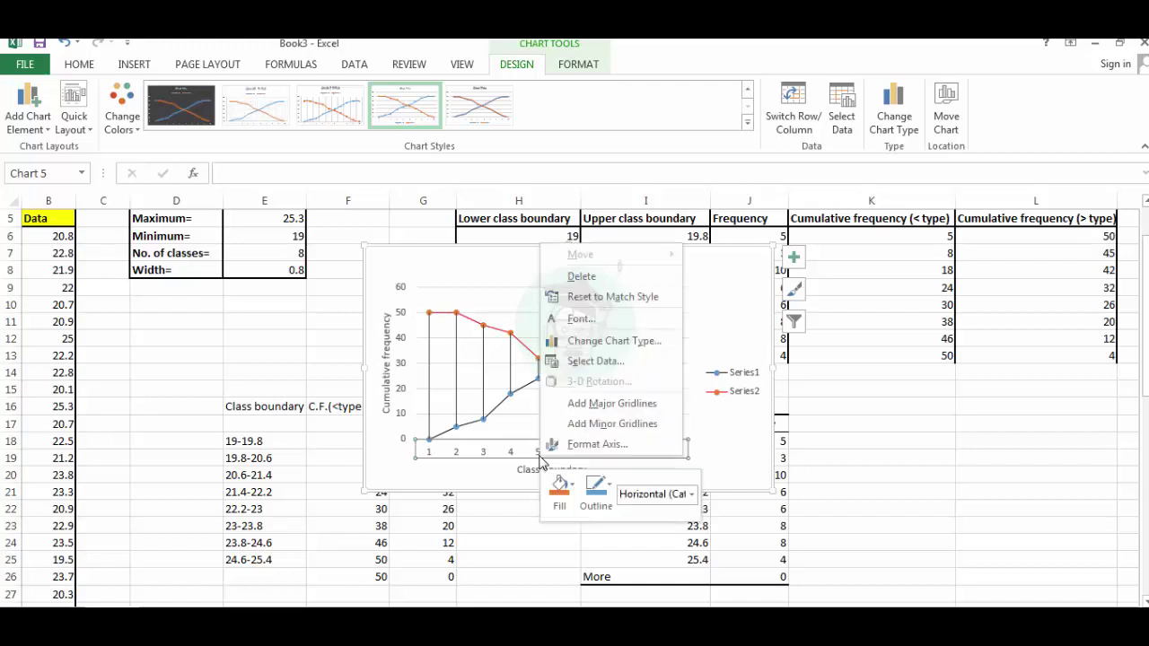
left_click(600, 369)
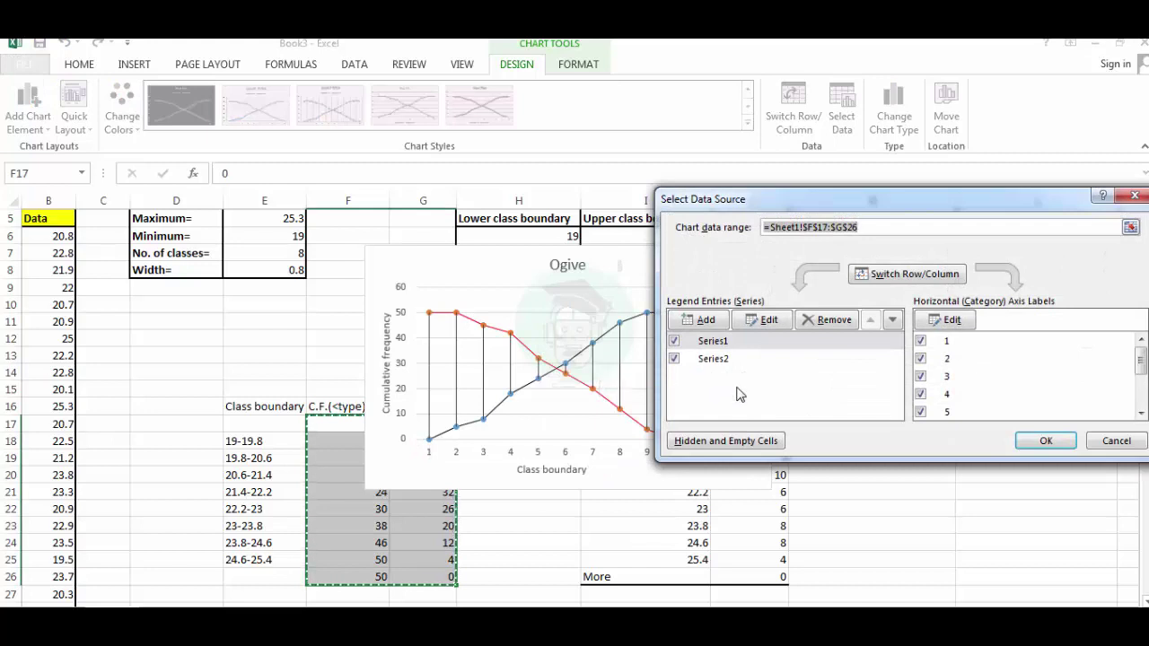
left_click(952, 320)
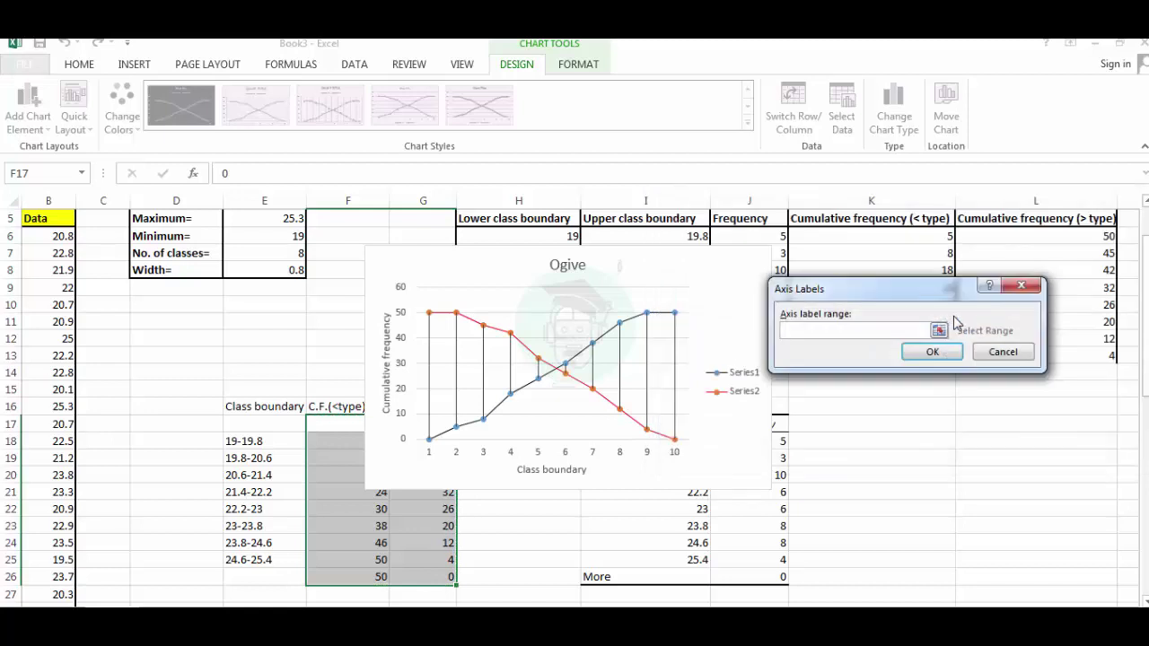
left_click(249, 424)
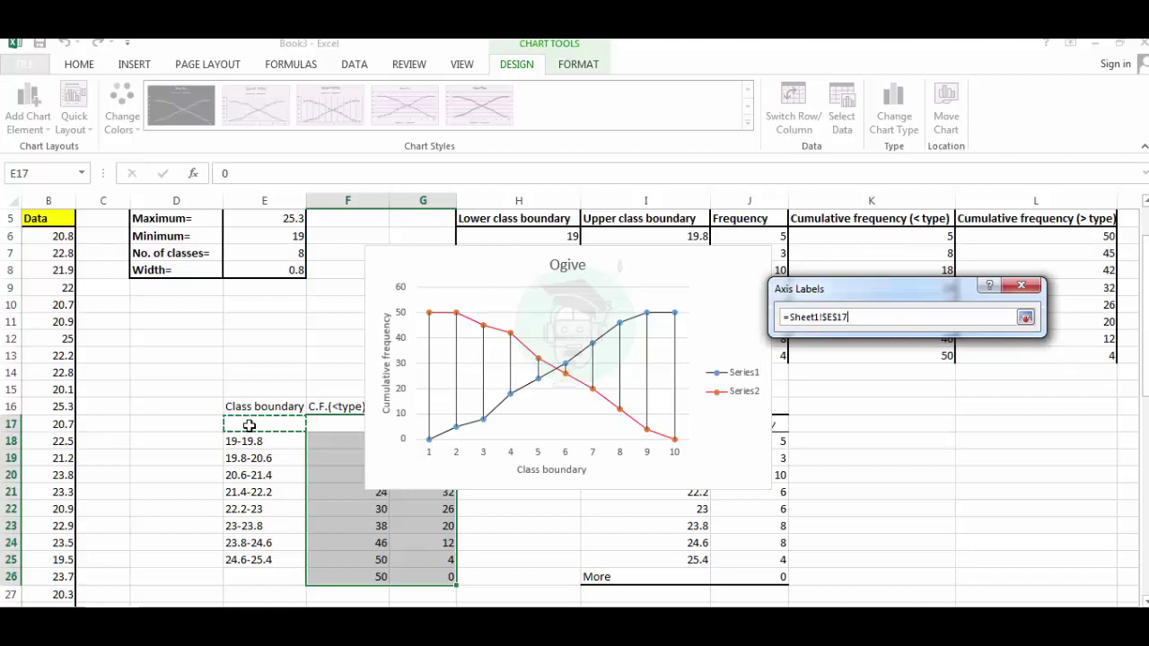
left_click_drag(250, 435, 244, 575)
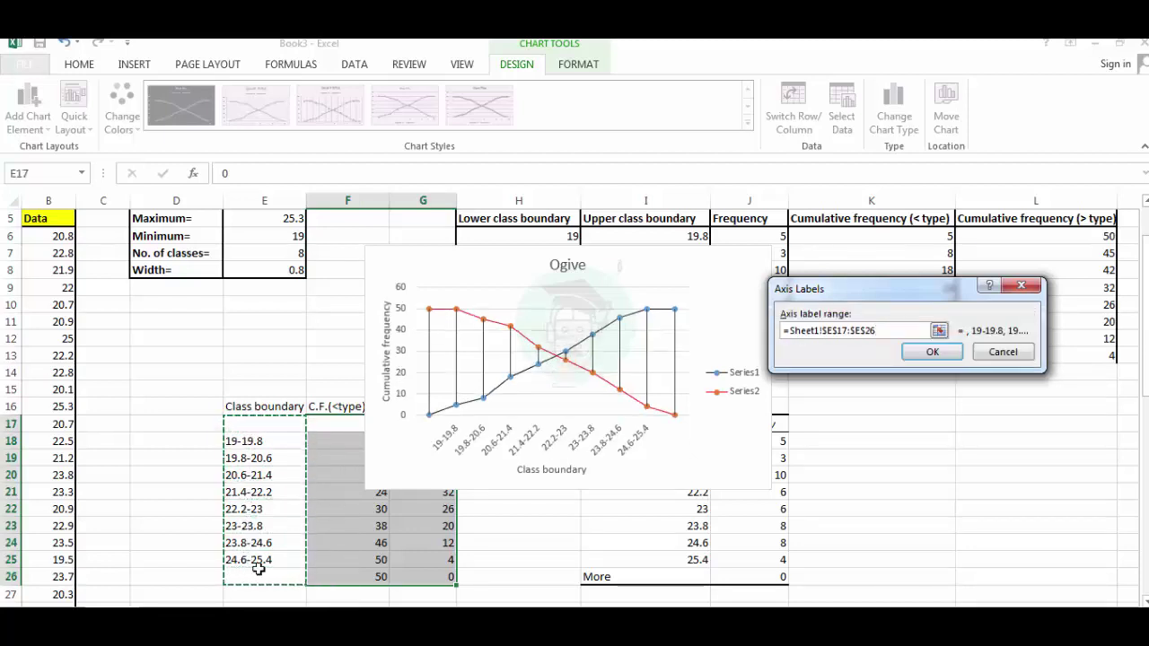
left_click(932, 353)
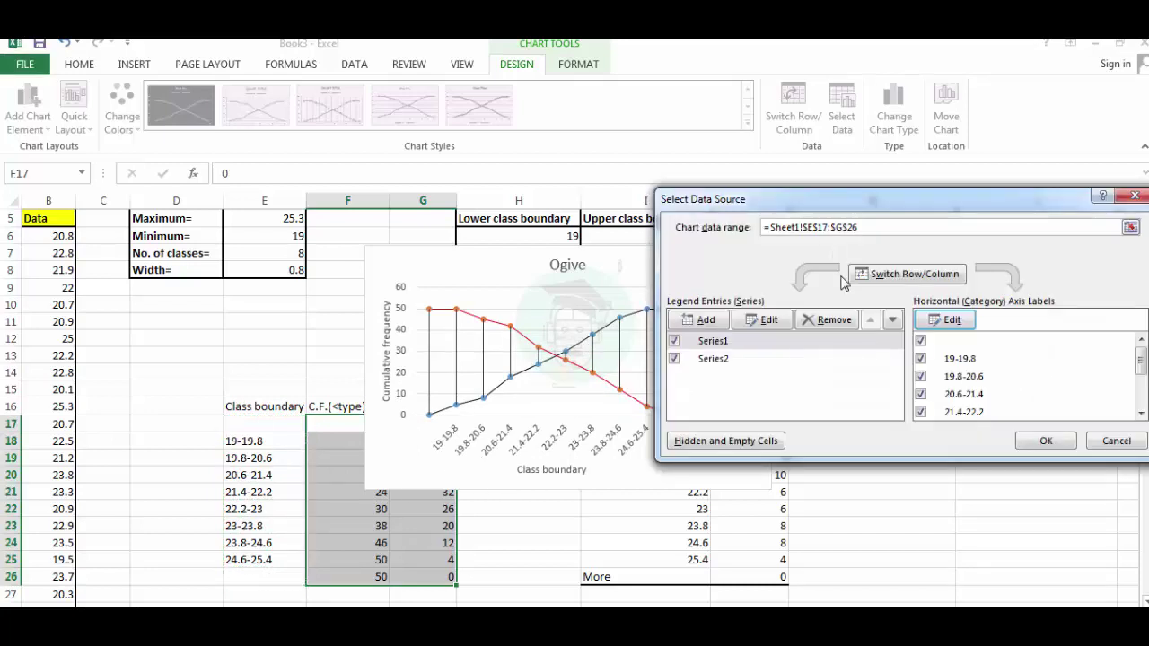
- Move the data source dialog off the chart legend and rename Series1 as Cumulative frequency (< type)
left_click_drag(840, 209, 738, 456)
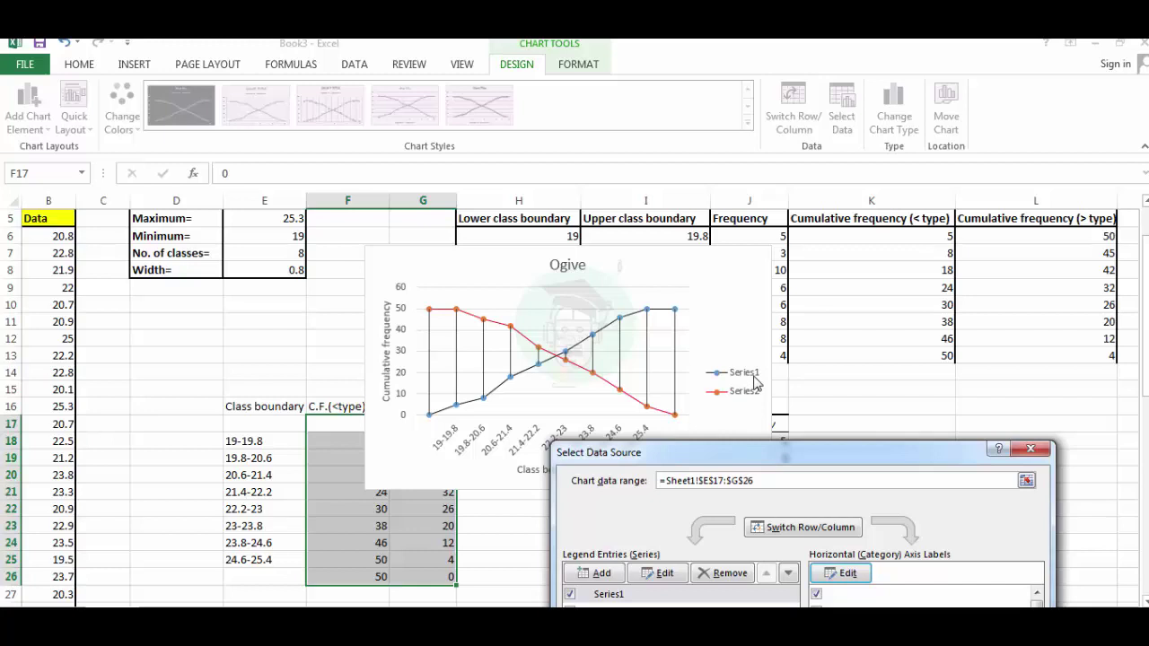
left_click(608, 597)
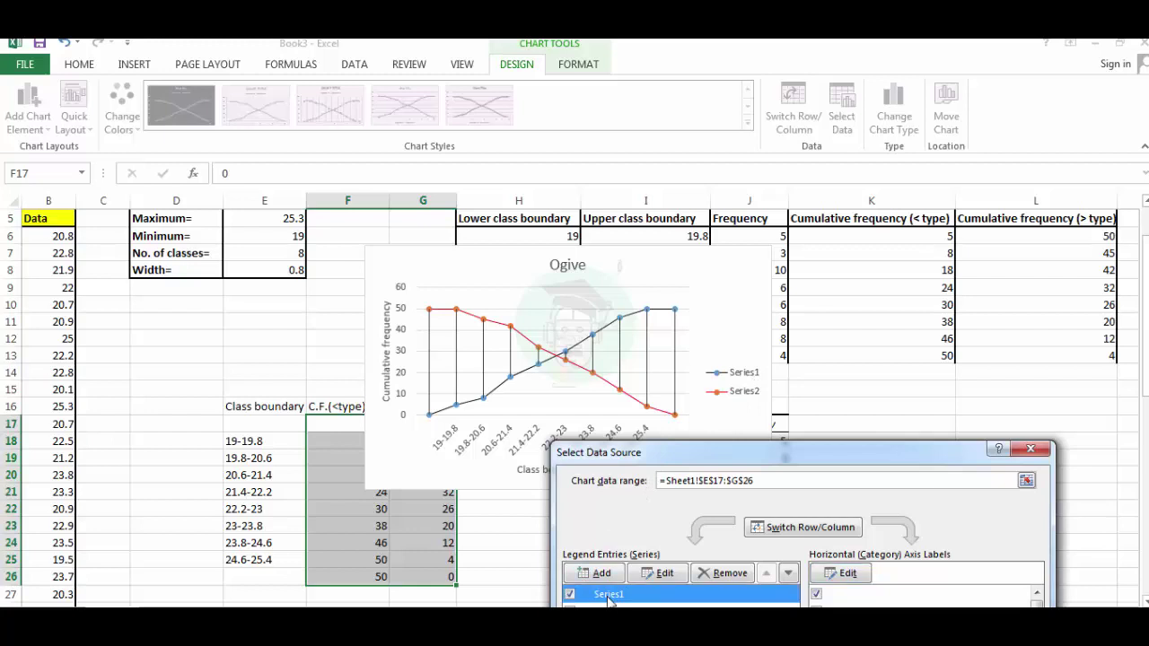
left_click(666, 575)
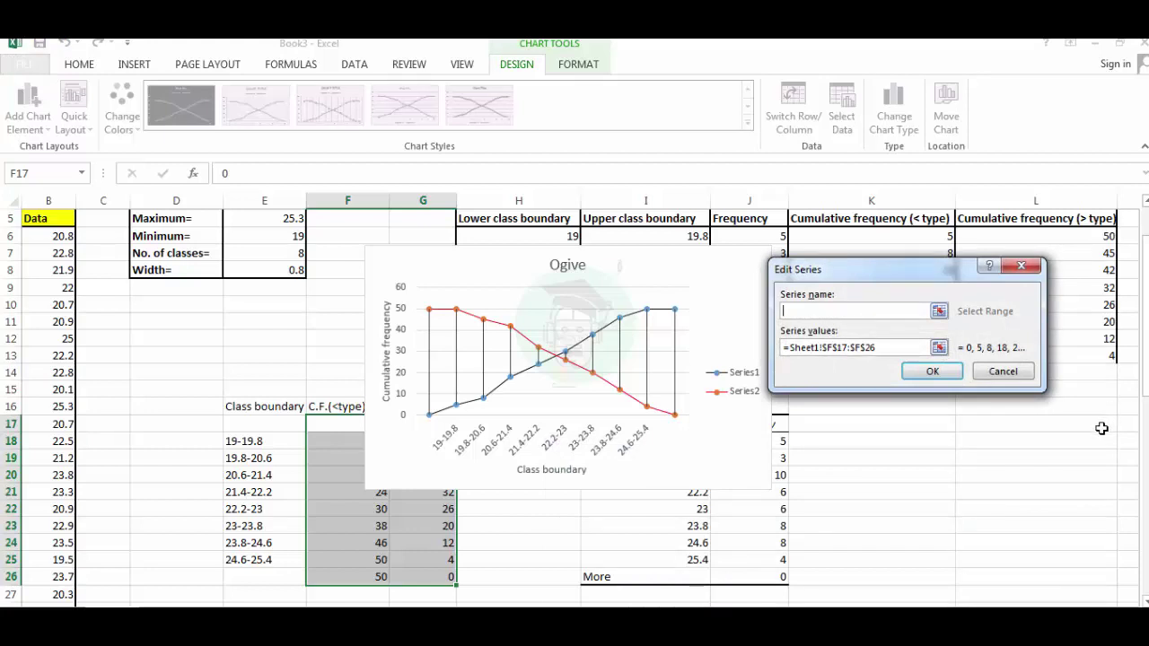
type("Cumulative frequency")
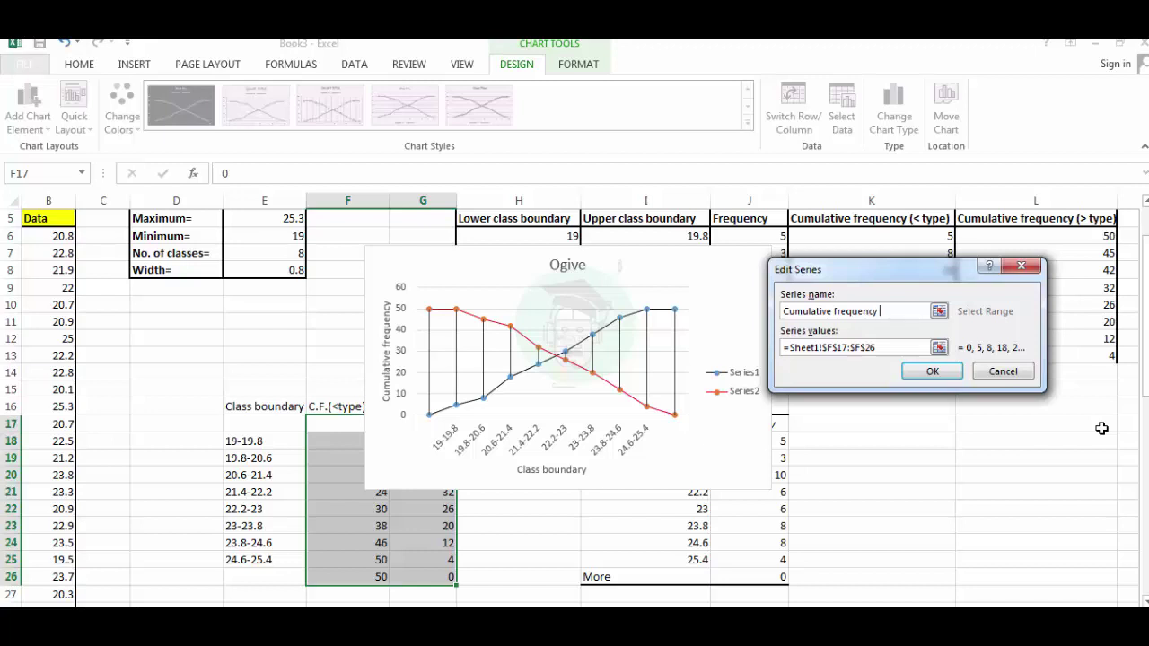
type(" (< type)")
left_click(932, 371)
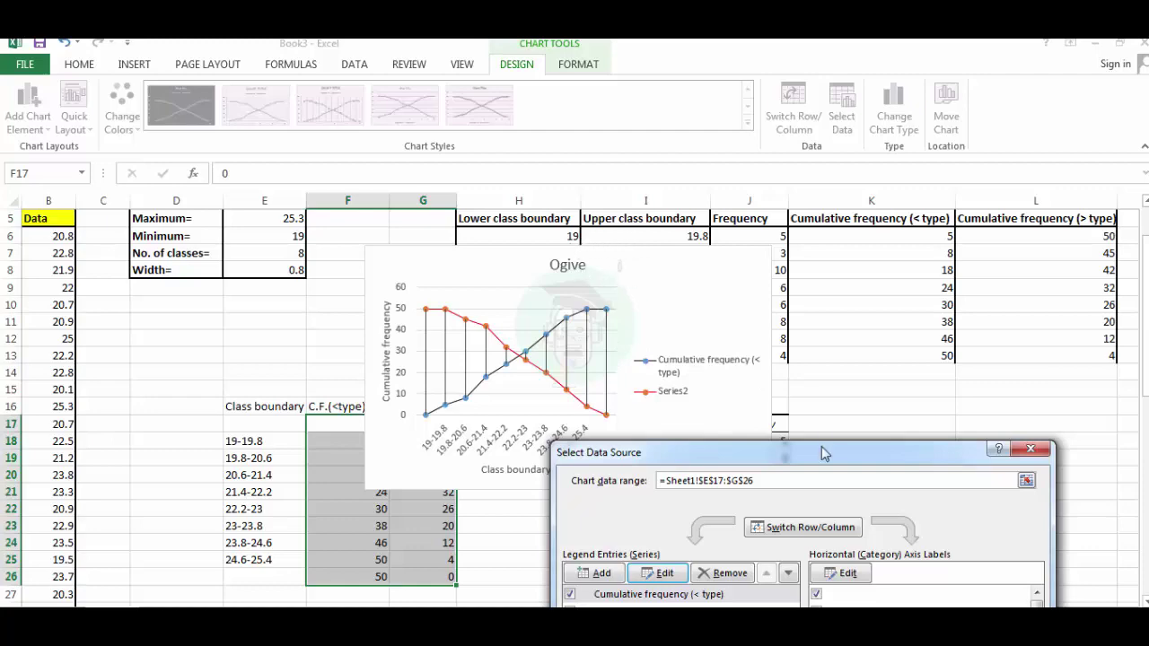
- Rename Series2 as Cumulative frequency (> type) and apply the ogive chart's data source changes
left_click_drag(816, 454, 1015, 254)
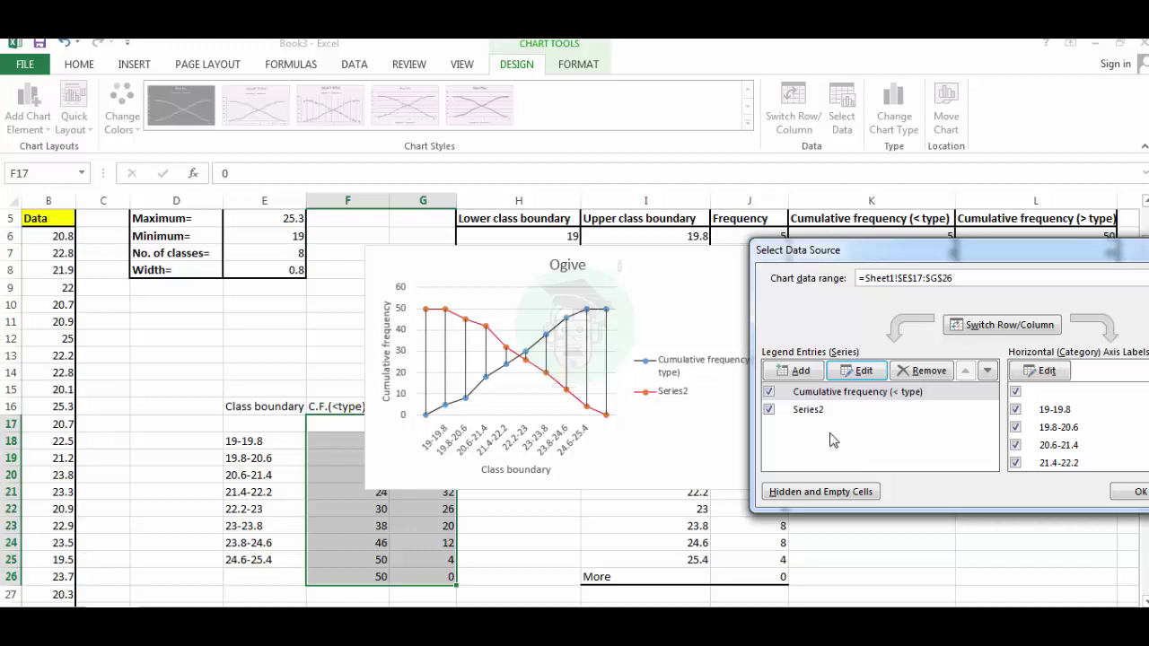
left_click(815, 412)
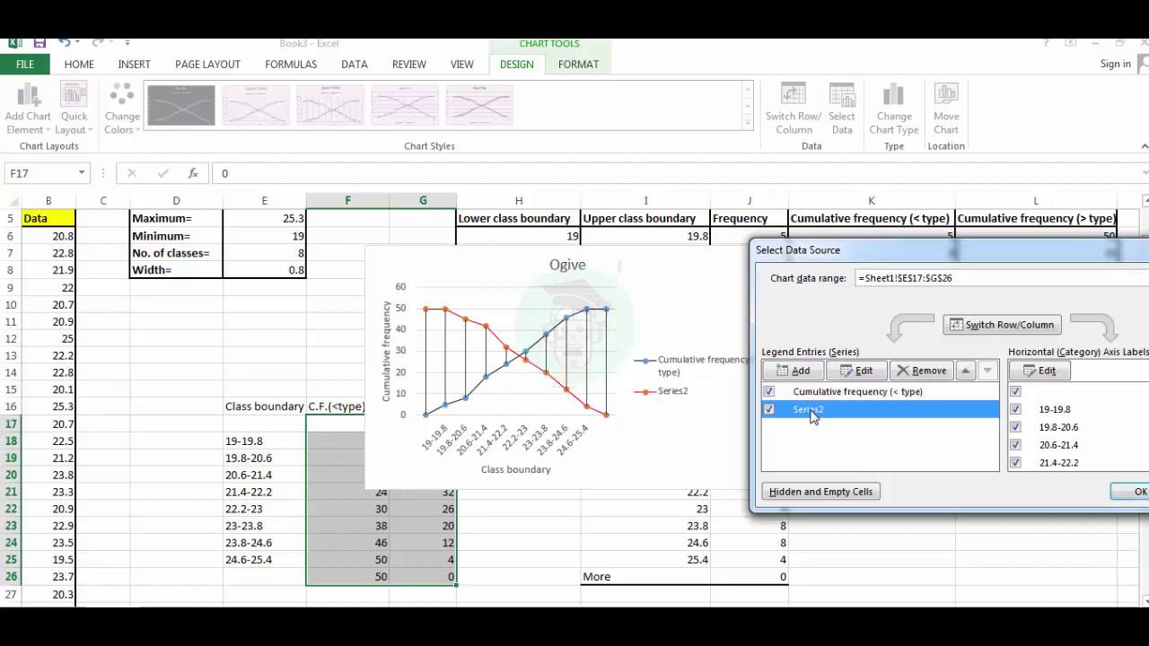
left_click(864, 373)
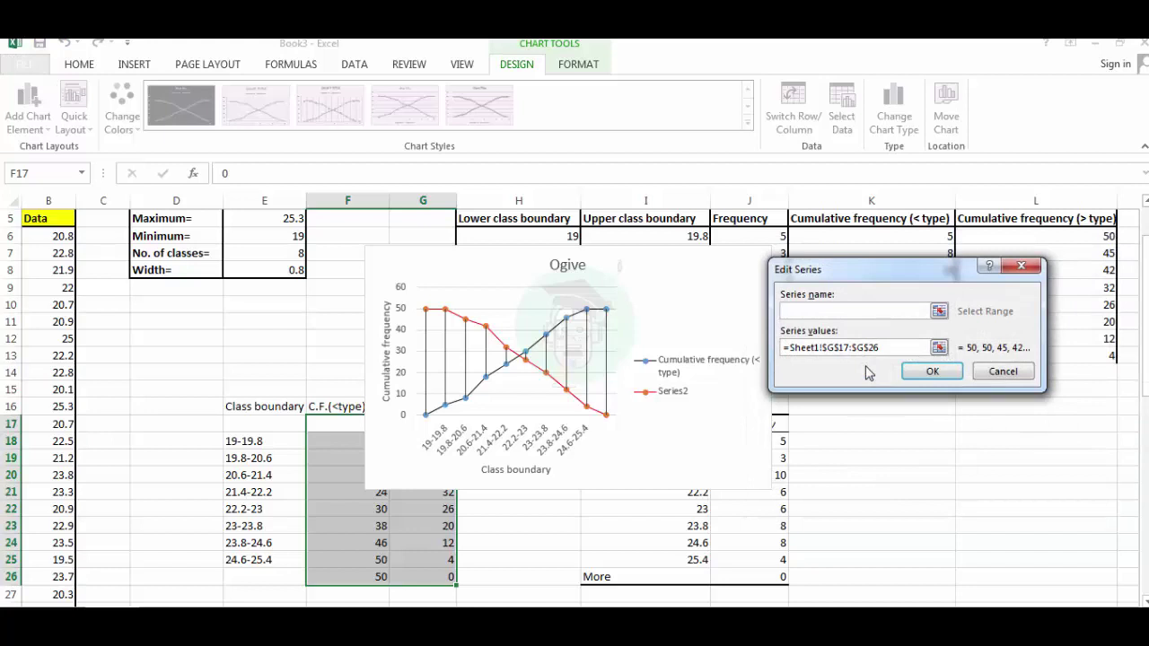
type("Cumulative frequenc")
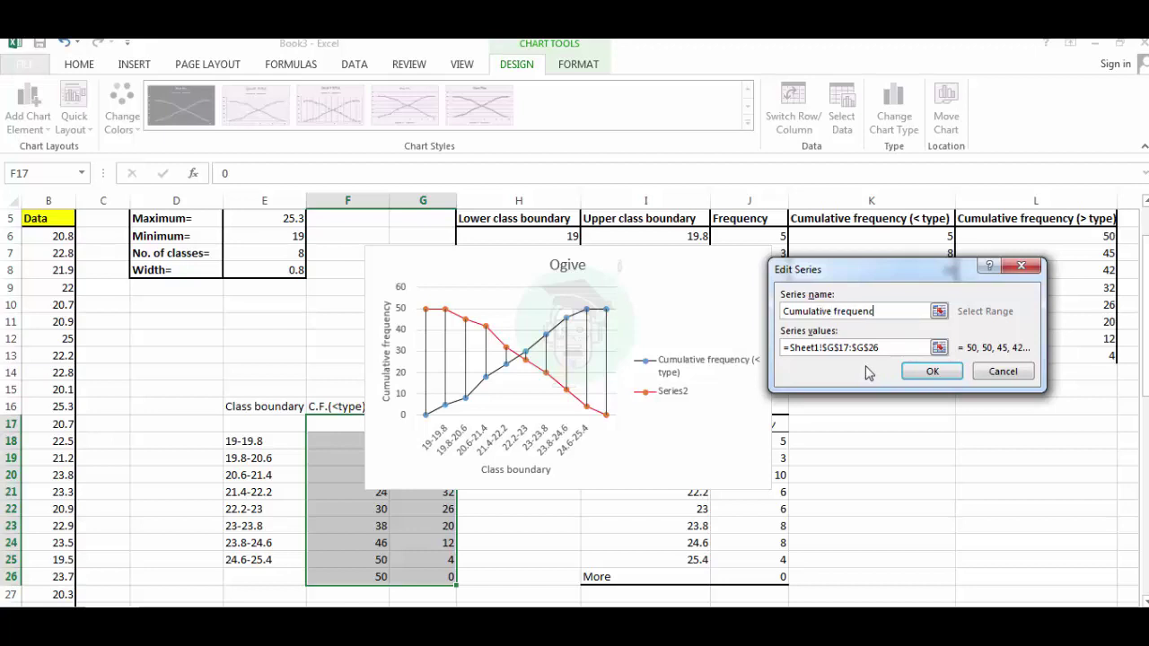
type("y (> type")
left_click(933, 372)
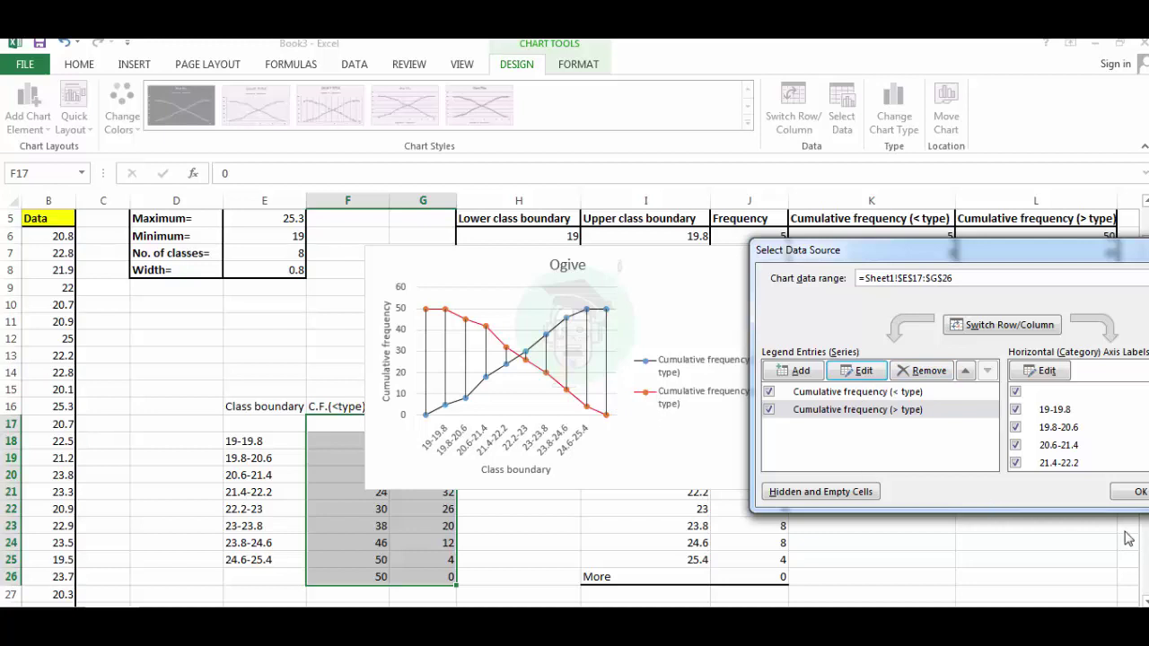
left_click(1138, 494)
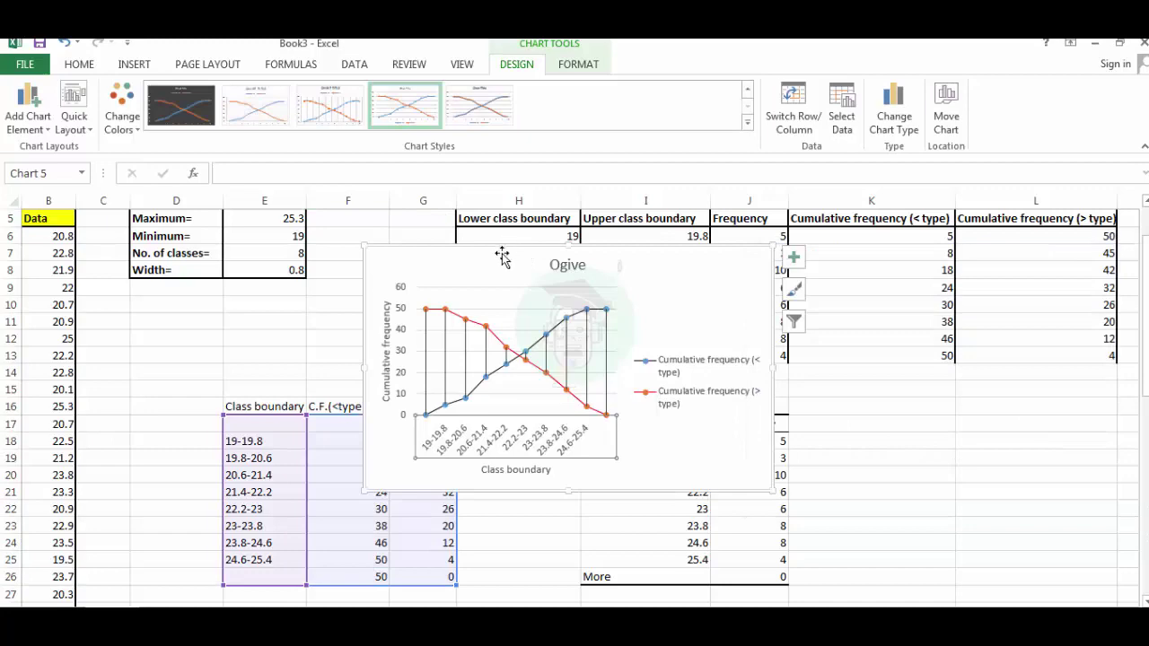
- Enlarge the ogive chart so each legend entry fits on one line, and position it below the sheet's title banner
left_click_drag(502, 248, 449, 212)
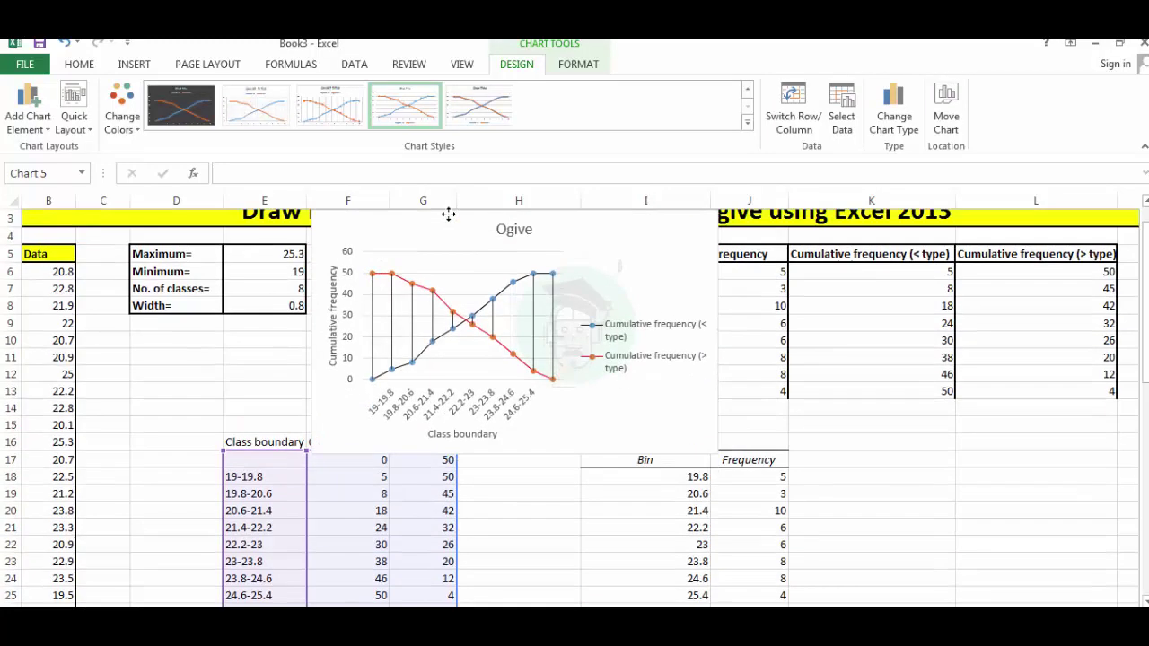
left_click_drag(721, 453, 850, 521)
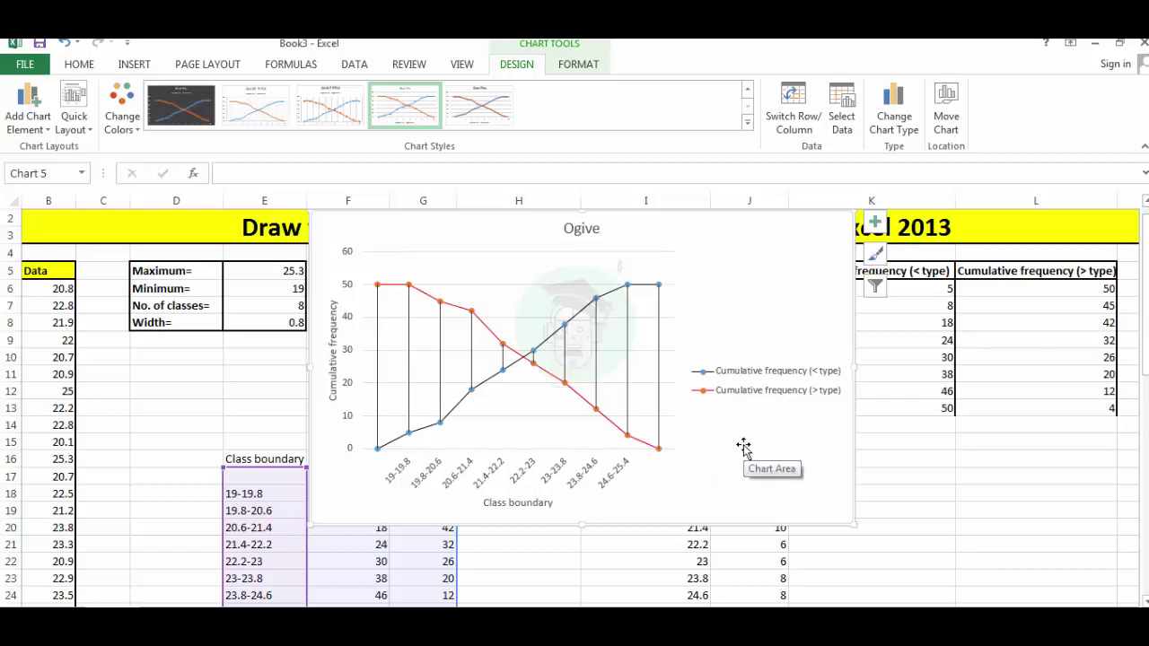
mouse_move(730, 440)
left_mouse_down()
mouse_move(755, 513)
mouse_move(748, 502)
left_mouse_up()
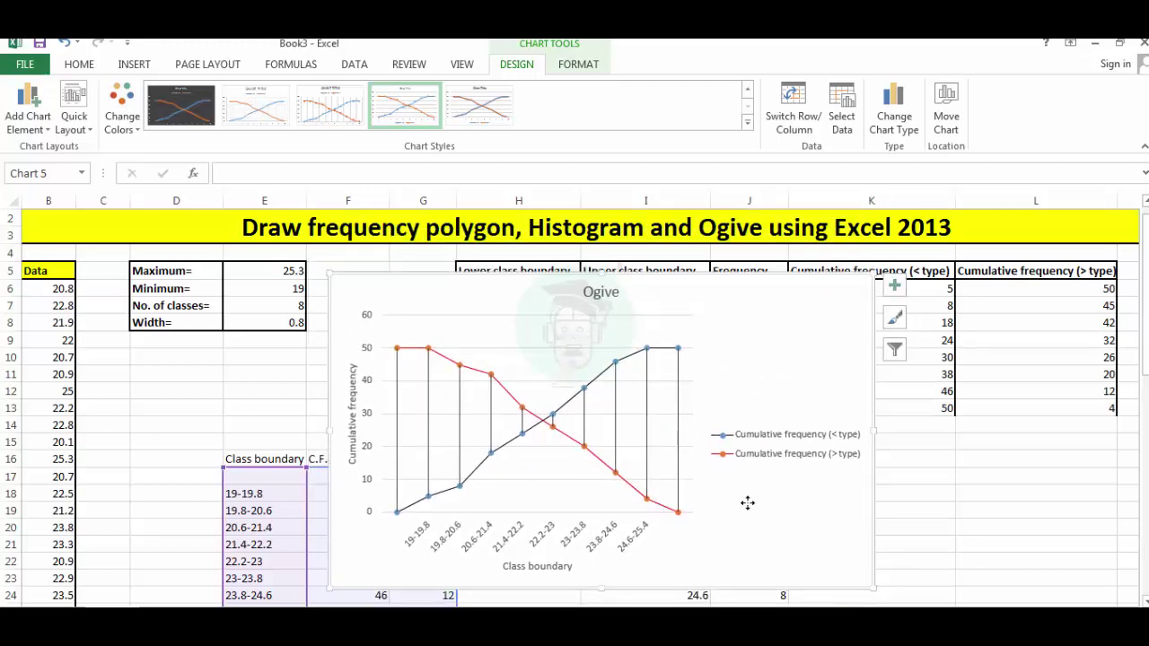
left_click(654, 625)
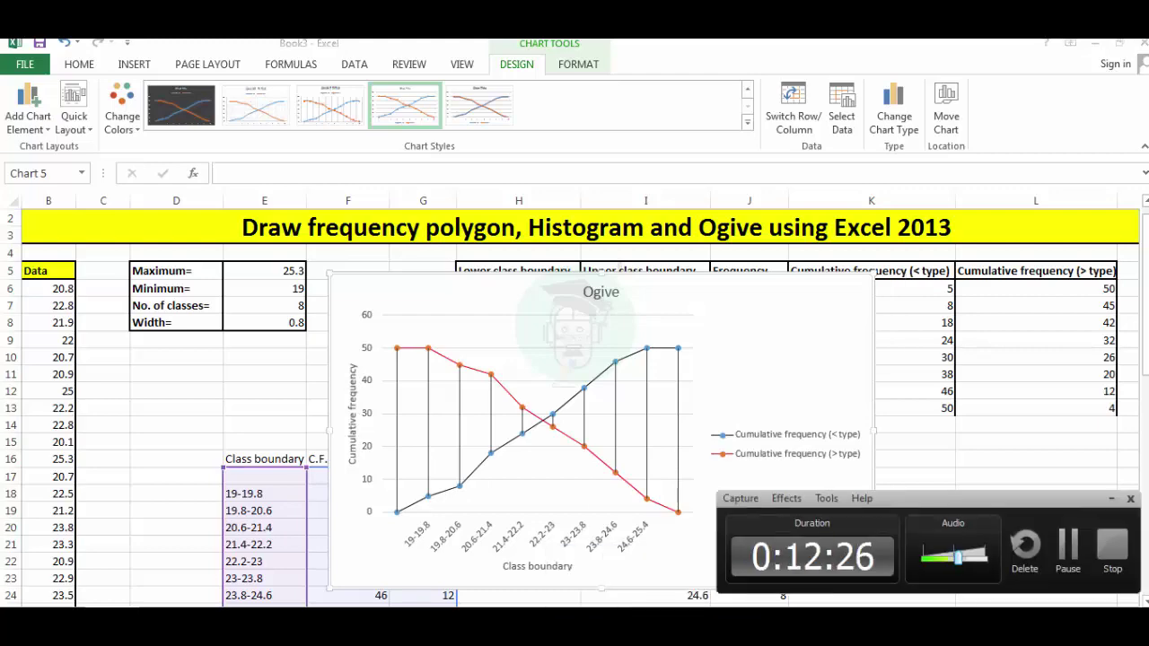